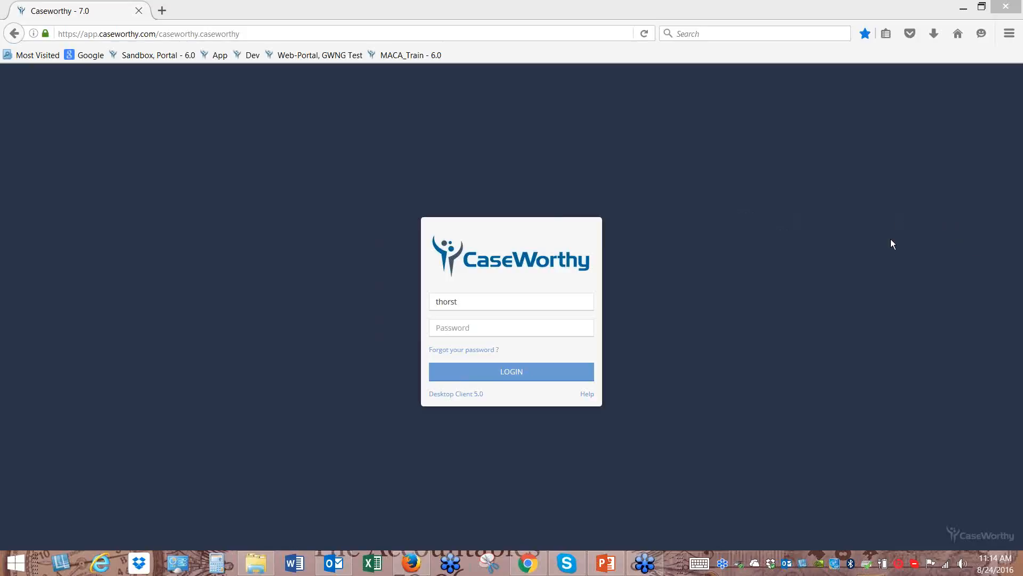
# Enter the account password and log in to reach the Client Dashboard
pyautogui.click(491, 330)
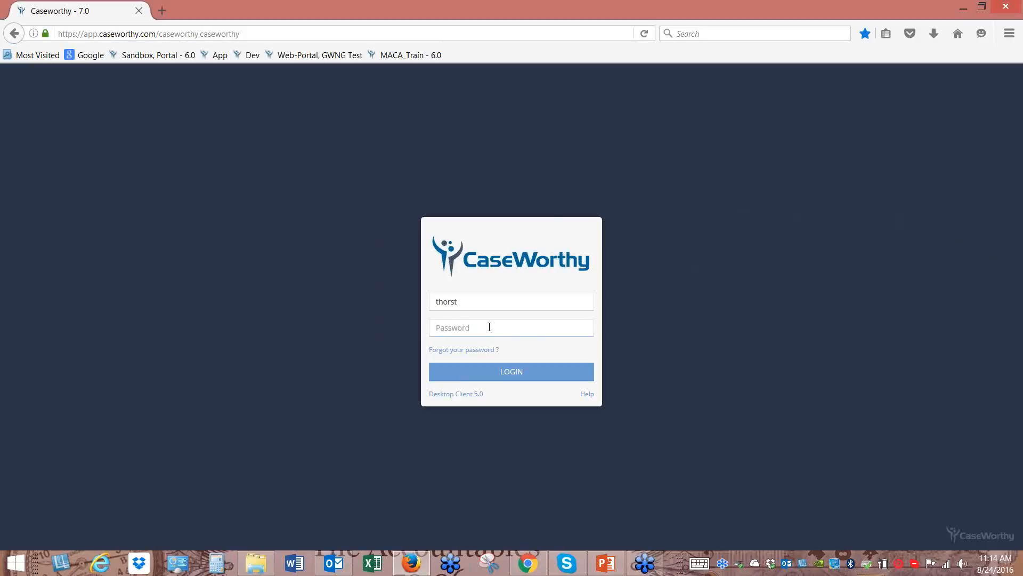
pyautogui.write('•••••••••••')
pyautogui.press('Return')
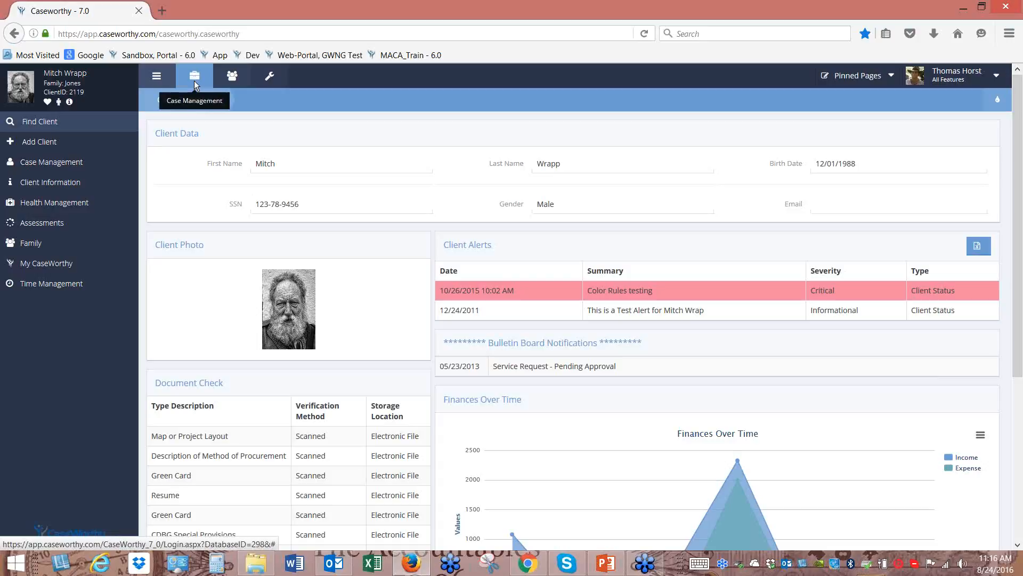
# Go through the Organization dashboard to Administration and show its Setup options
pyautogui.click(231, 77)
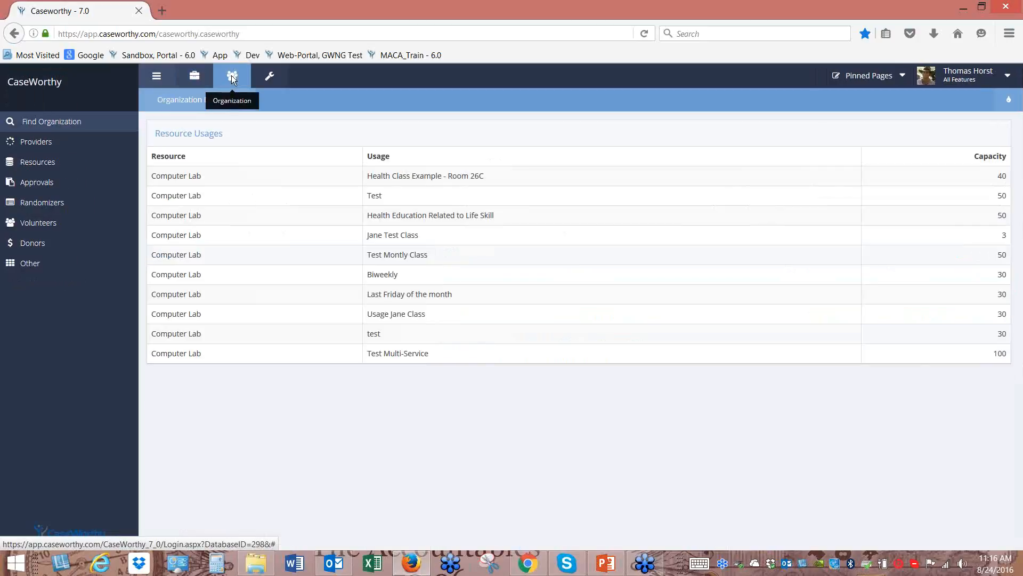
pyautogui.click(271, 78)
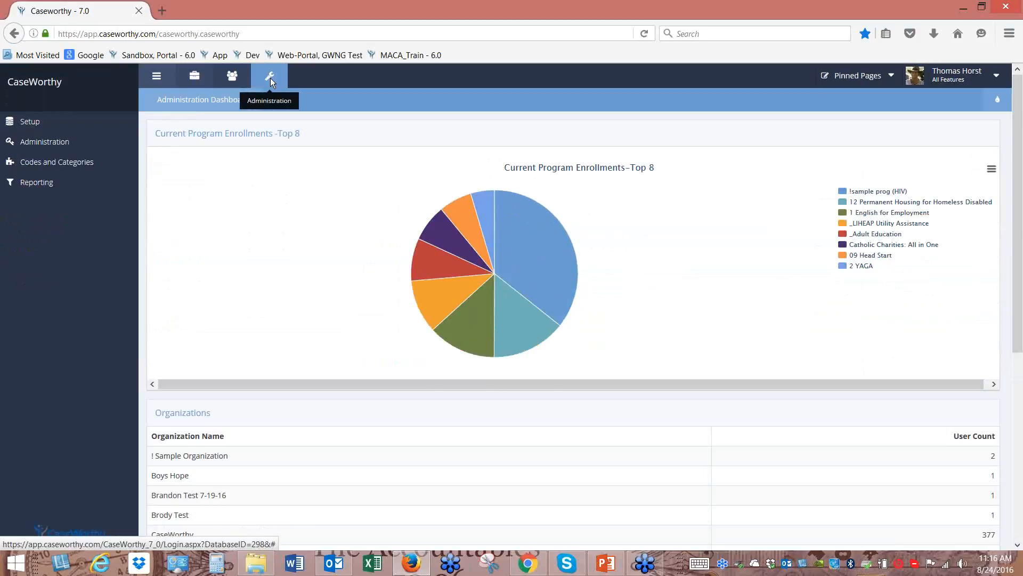
pyautogui.click(43, 122)
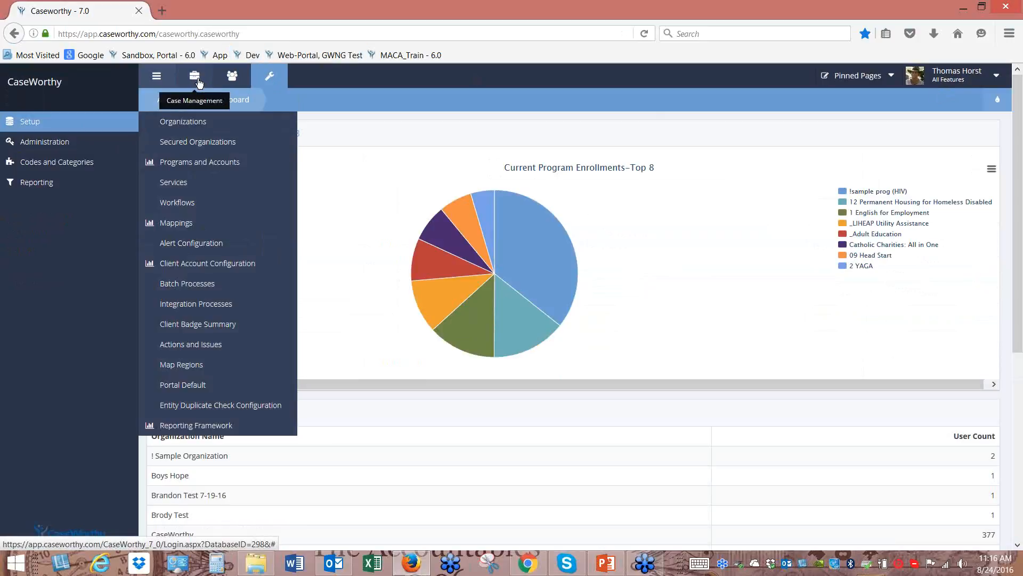
# Return to the Case Management client dashboard, expanding and collapsing the family details panel
pyautogui.click(195, 76)
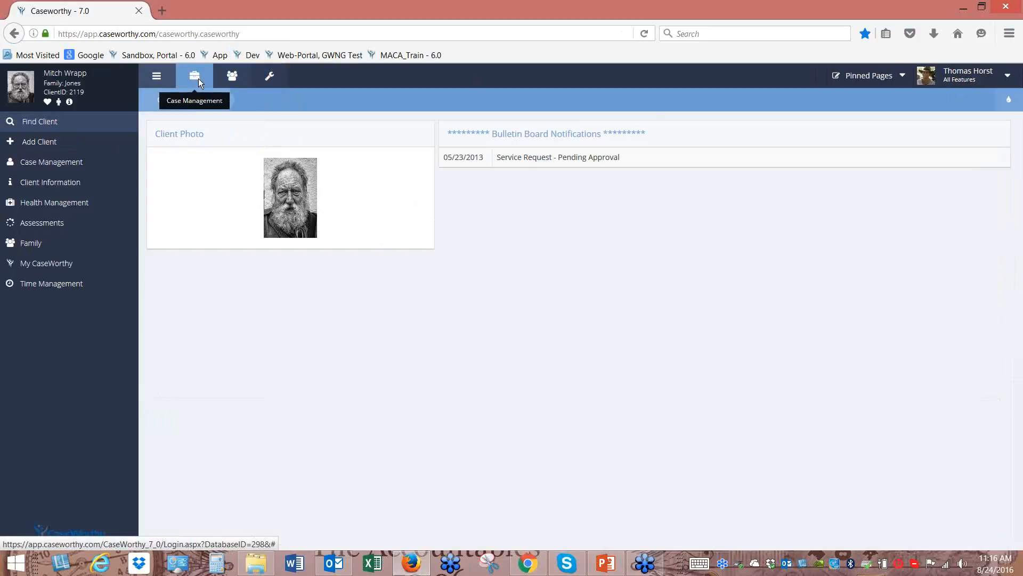
pyautogui.click(20, 85)
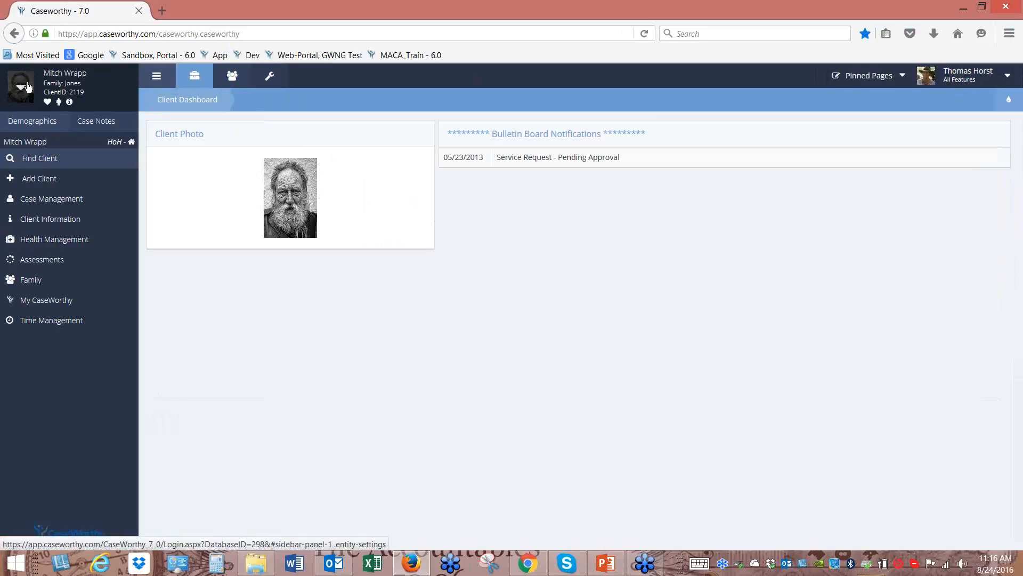
pyautogui.click(32, 143)
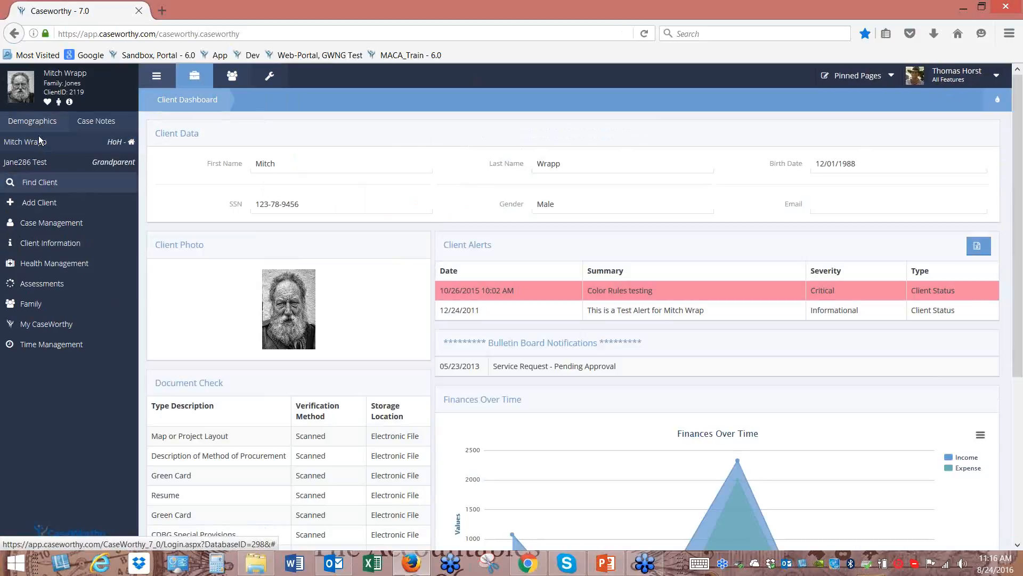
pyautogui.click(22, 91)
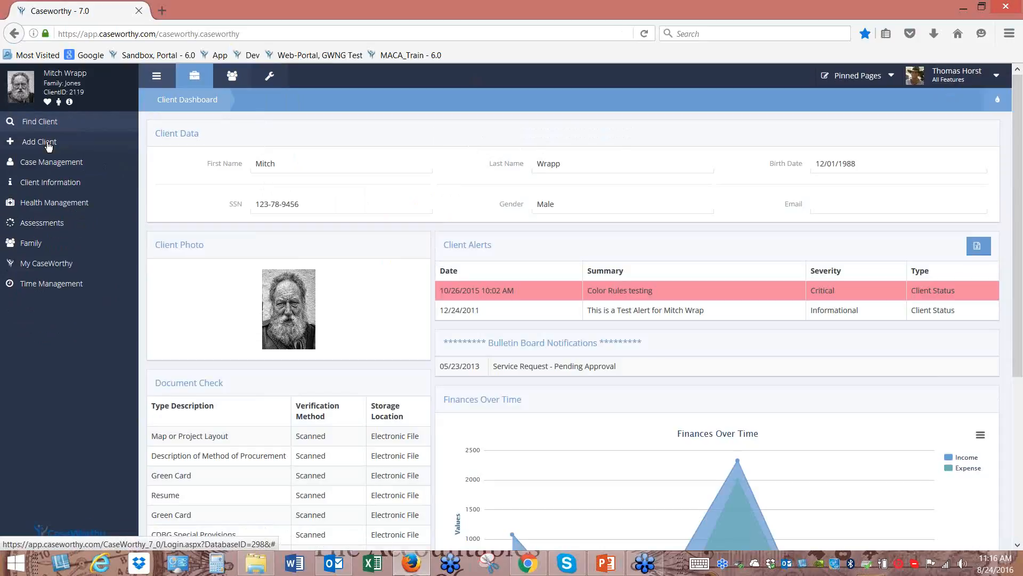
# Browse the Case Management and Client Information page lists, then close them
pyautogui.click(50, 163)
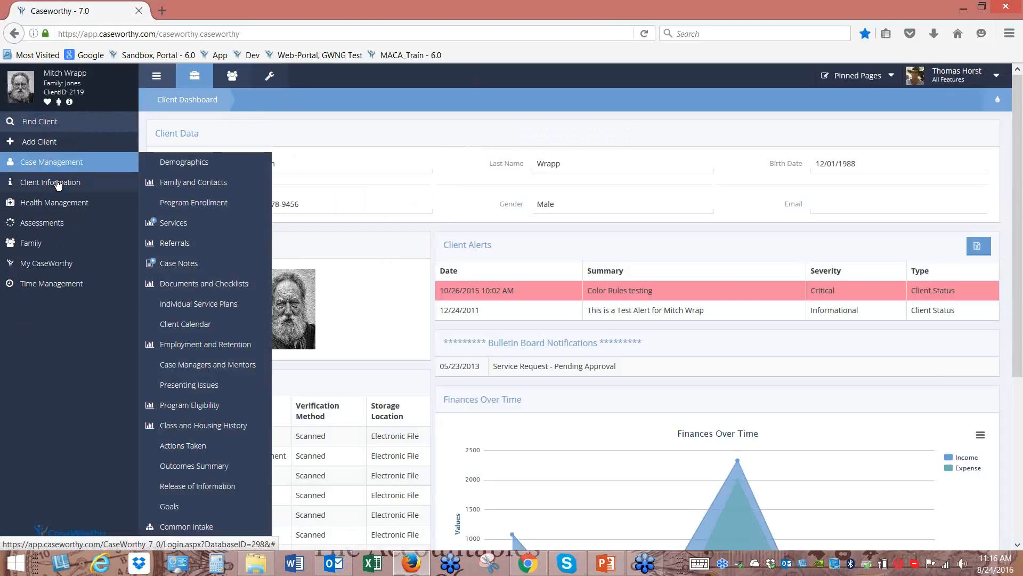
pyautogui.click(58, 184)
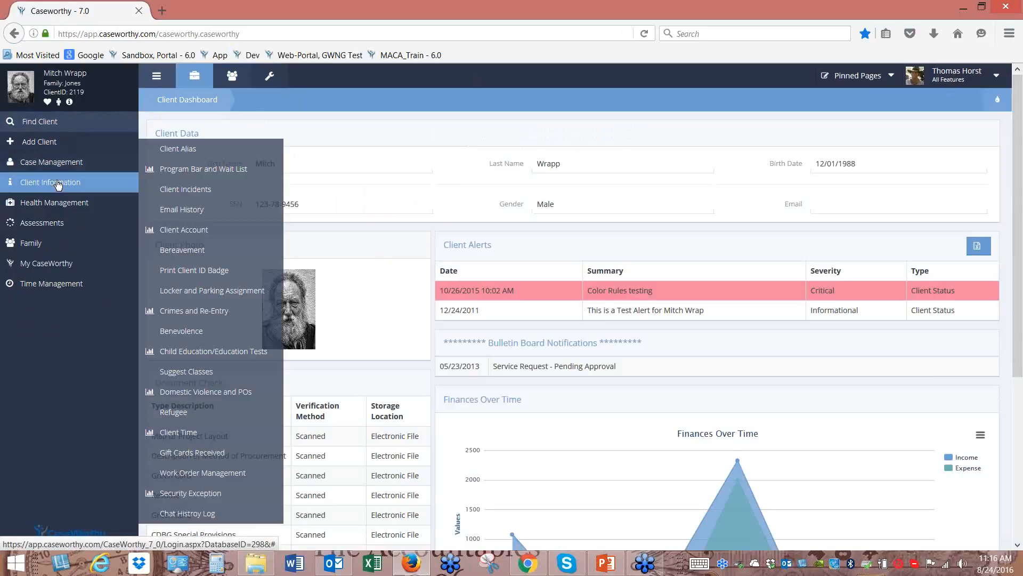
pyautogui.click(62, 208)
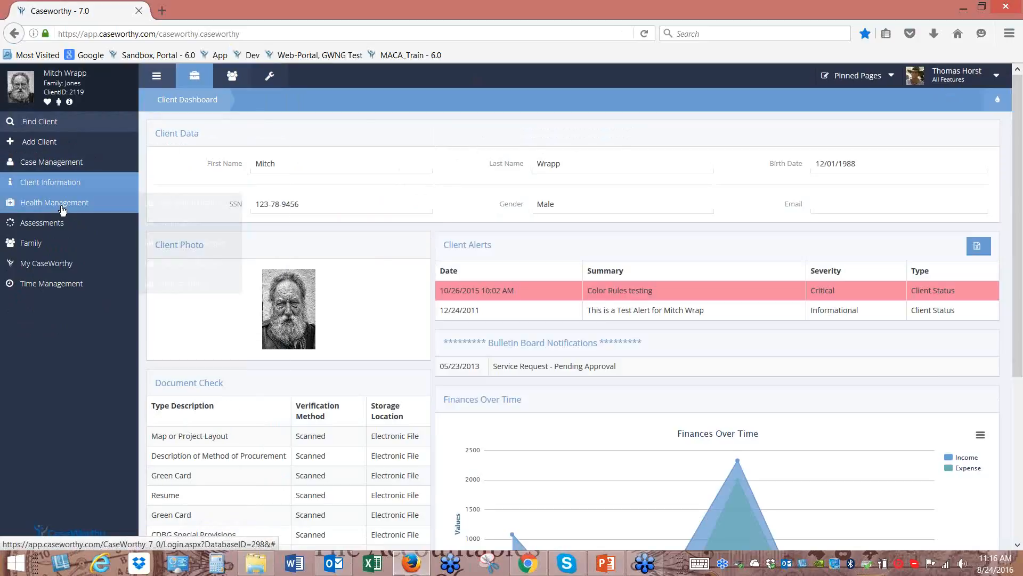
pyautogui.click(62, 183)
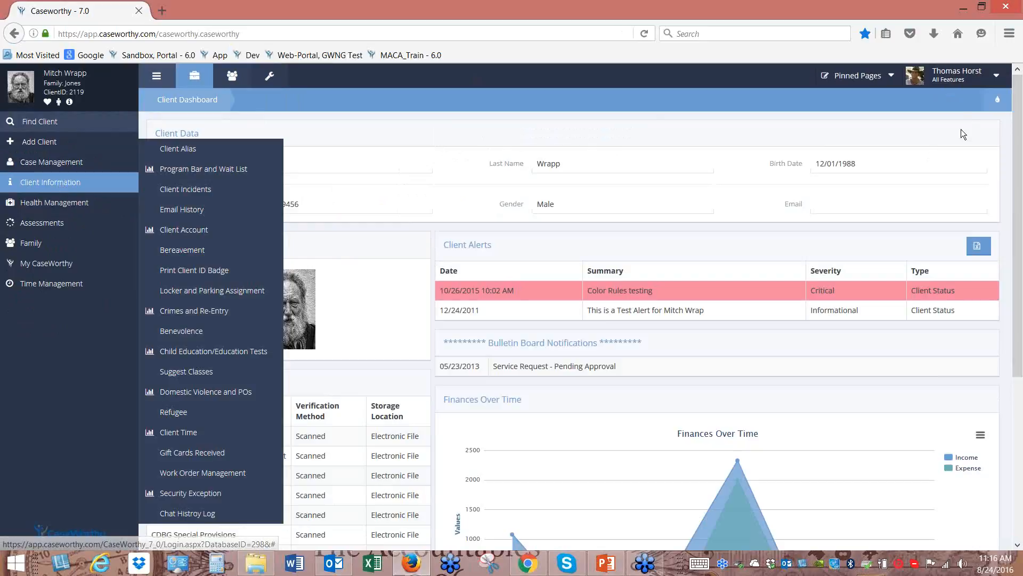
pyautogui.click(104, 184)
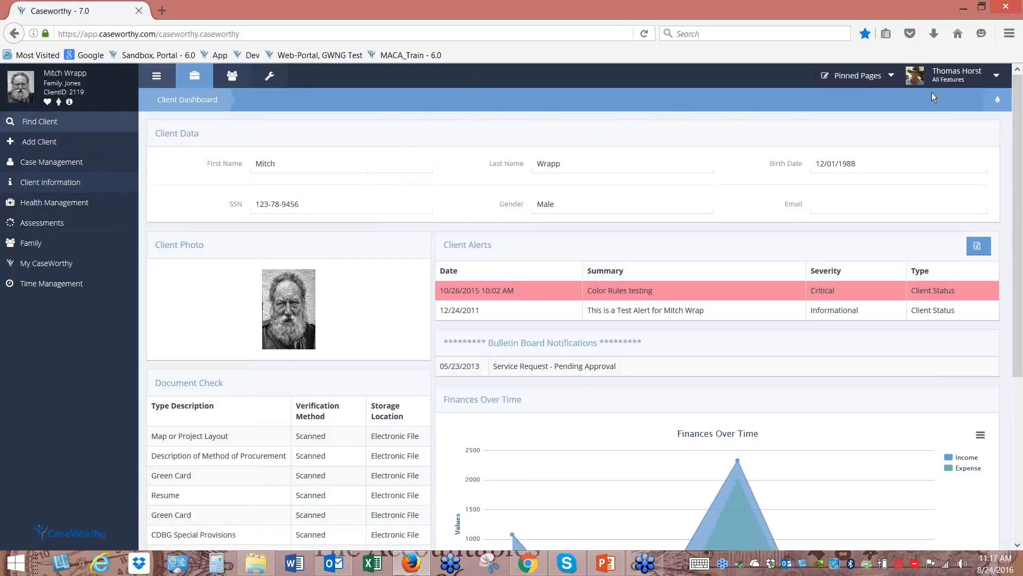
# Change the user role to Employment to get the My Case Assignments dashboard
pyautogui.click(996, 79)
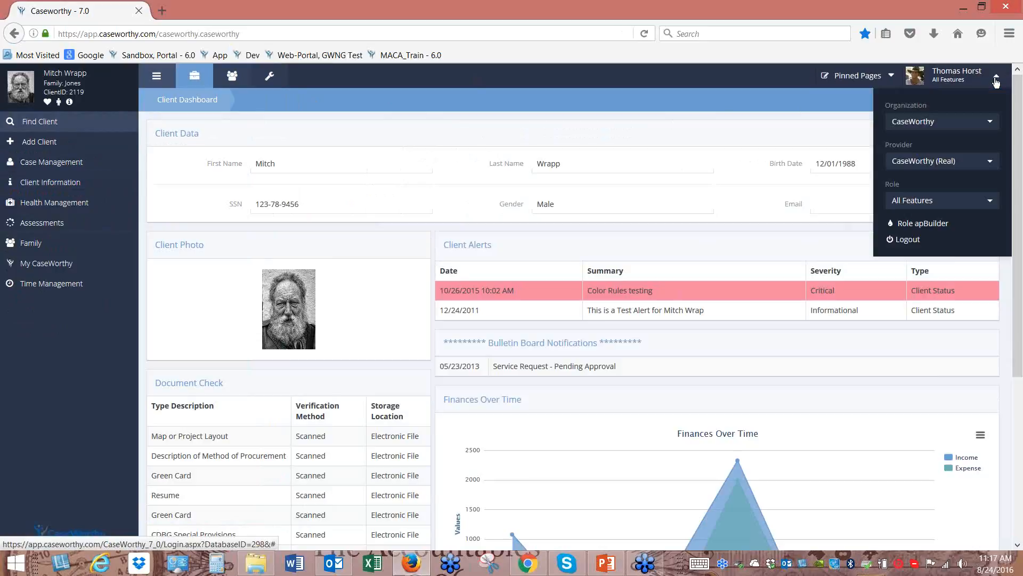
pyautogui.click(991, 201)
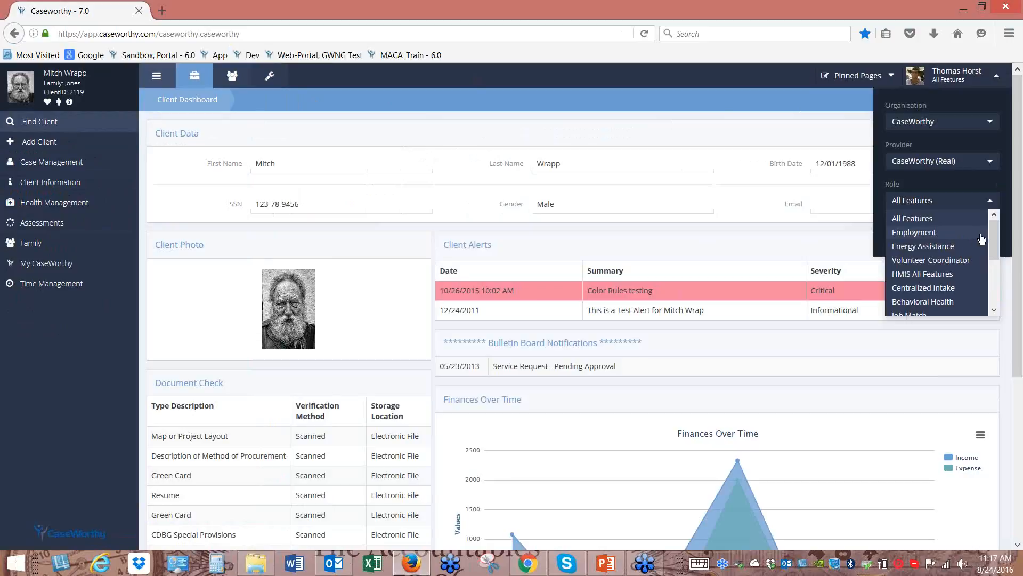
pyautogui.moveTo(989, 237)
pyautogui.mouseDown()
pyautogui.moveTo(993, 293)
pyautogui.moveTo(991, 229)
pyautogui.mouseUp()
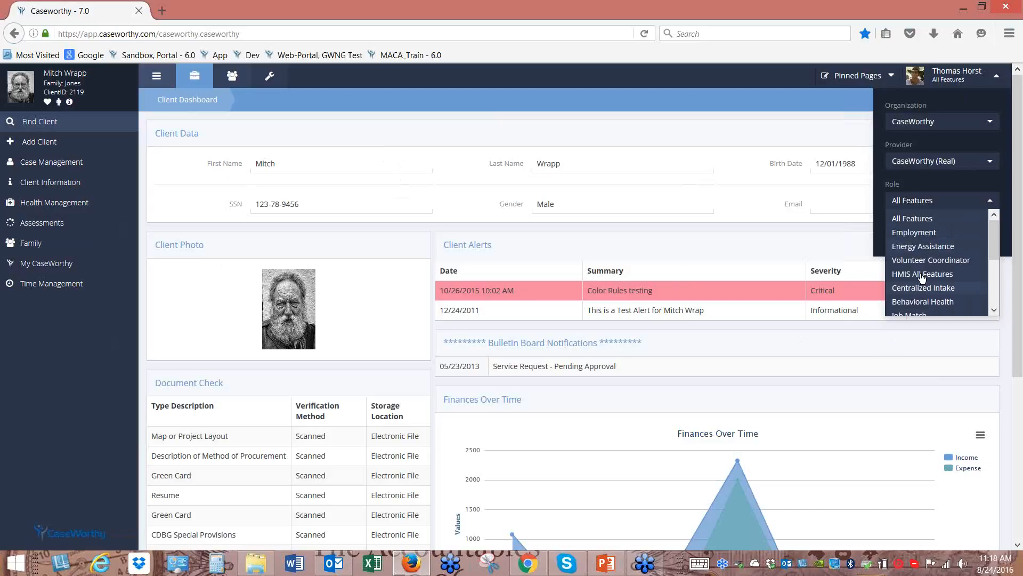
pyautogui.click(927, 235)
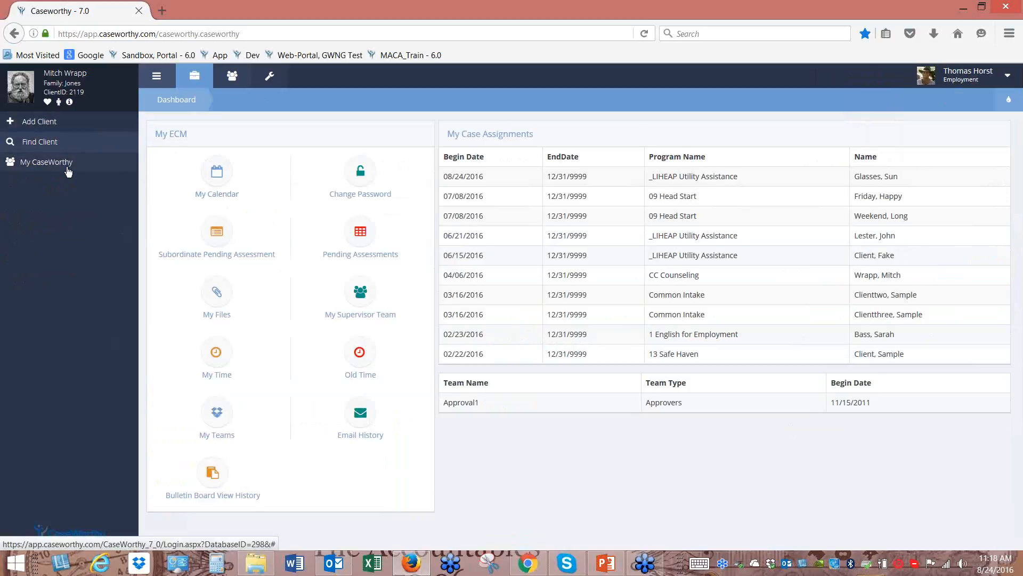
pyautogui.moveTo(68, 169)
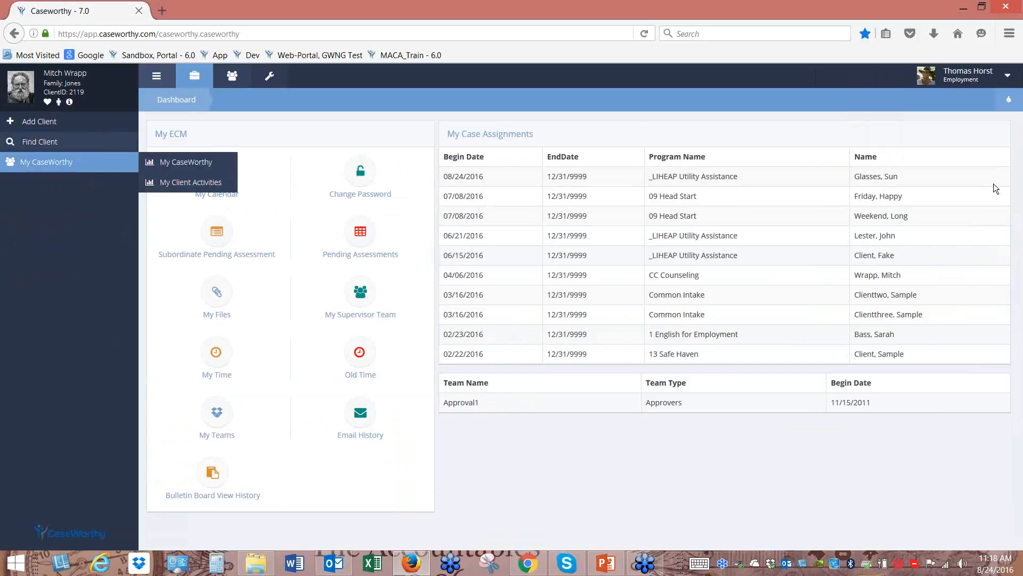
pyautogui.click(1008, 78)
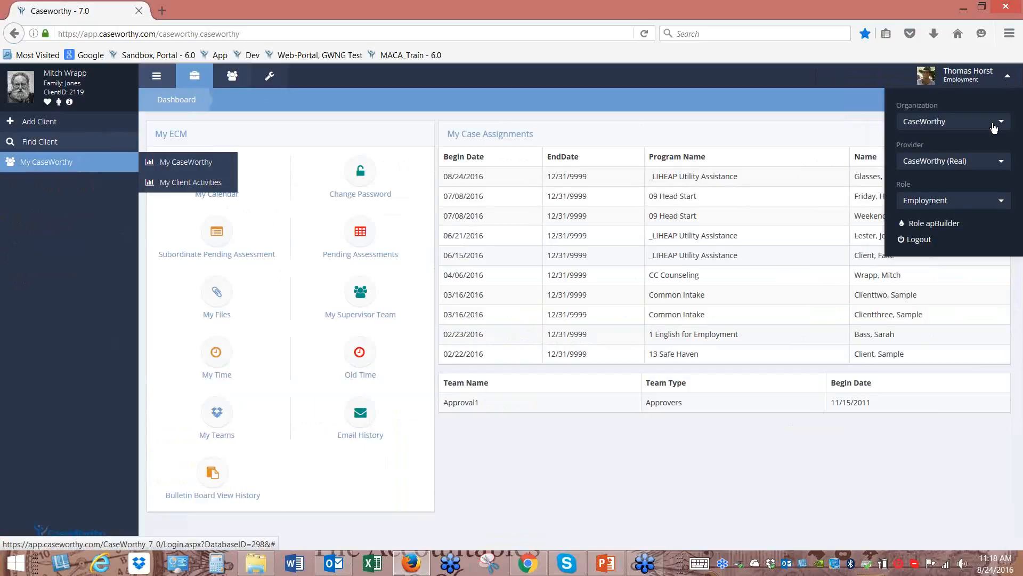
# Set the user role back to All Features, restoring the full menu
pyautogui.click(1002, 200)
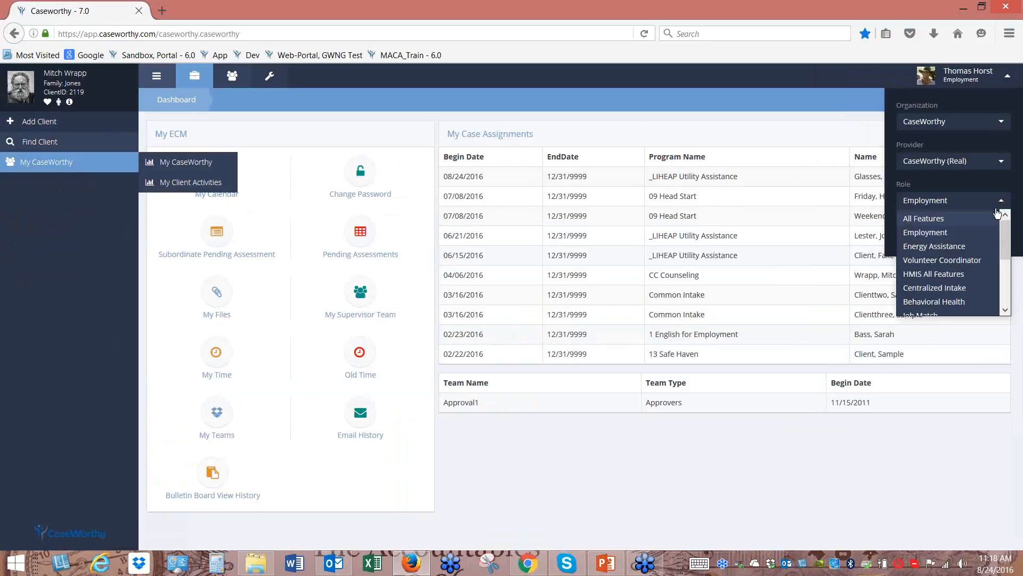
pyautogui.click(935, 219)
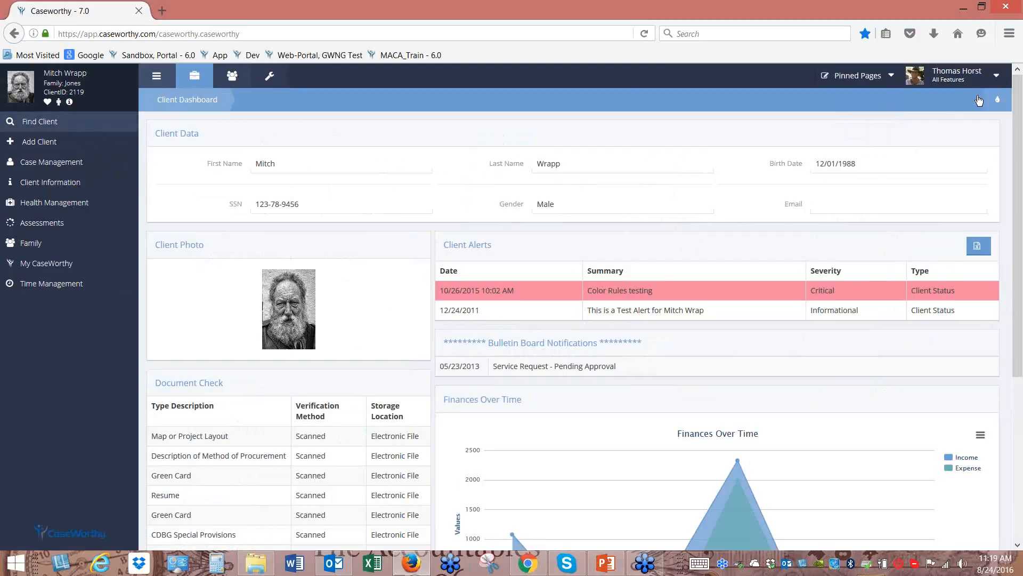
pyautogui.click(998, 78)
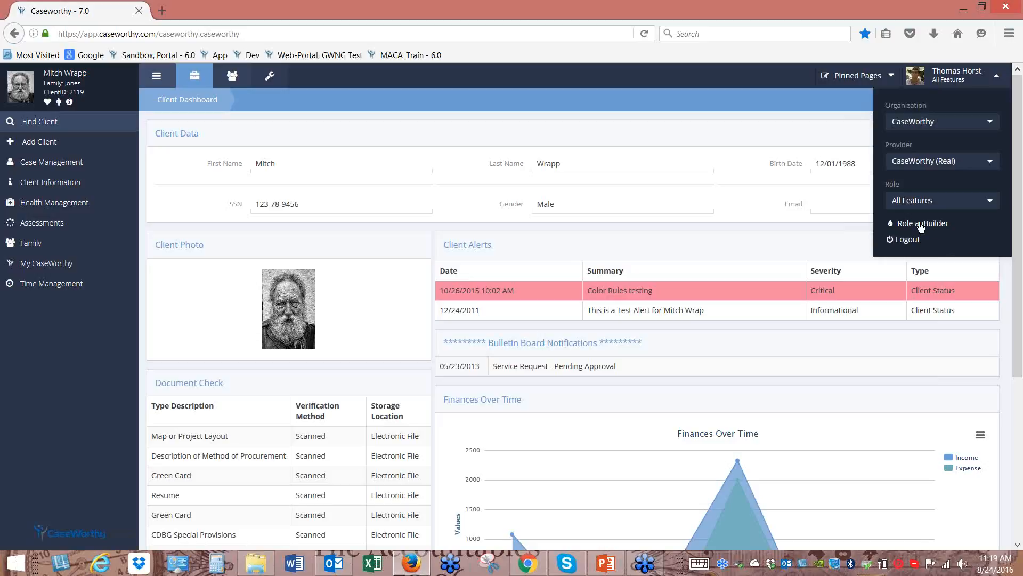
# Launch Role apBuilder and show the main window's Case Management pages for comparison
pyautogui.click(924, 226)
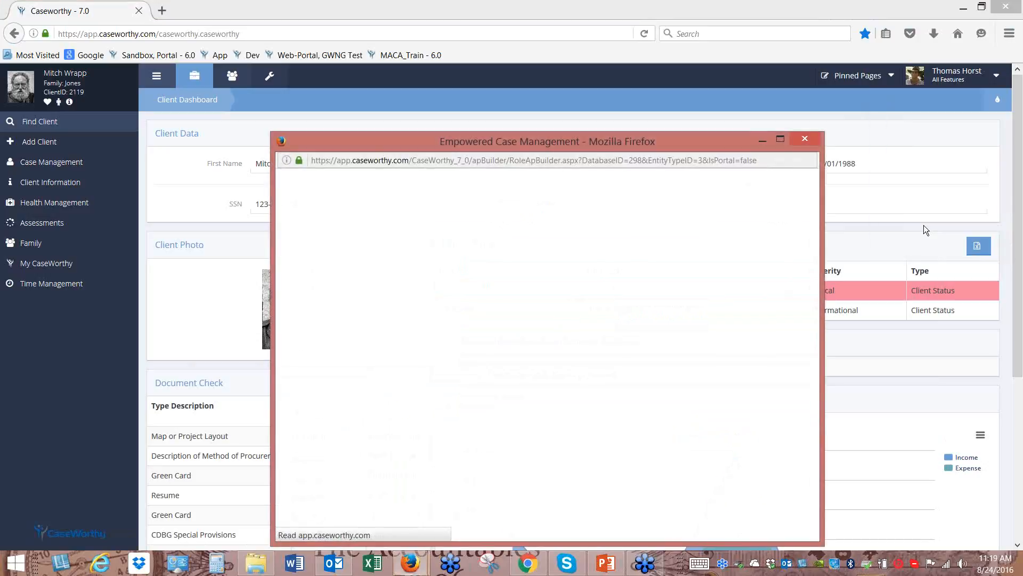
pyautogui.moveTo(644, 147); pyautogui.dragTo(666, 64)
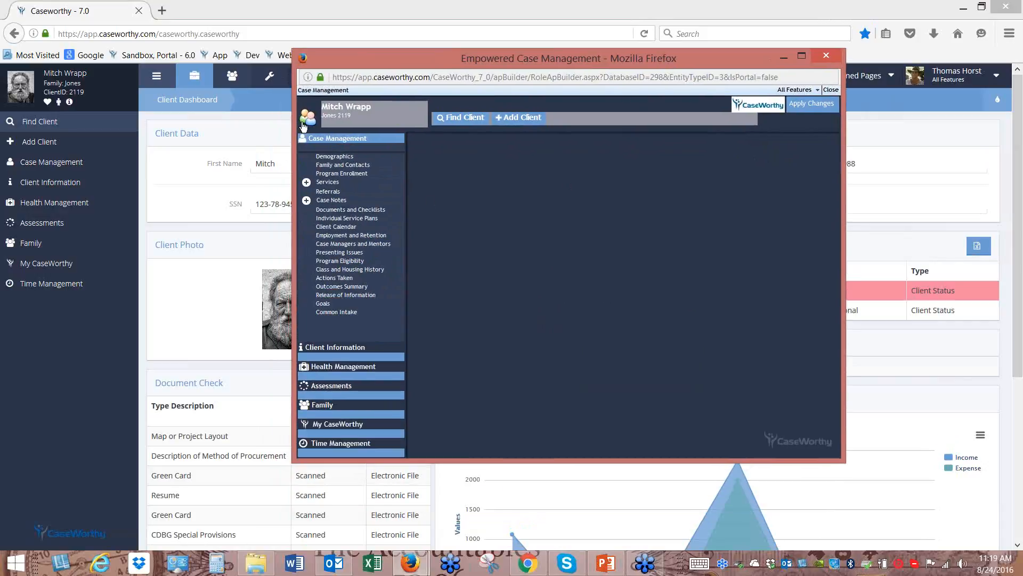
pyautogui.click(63, 168)
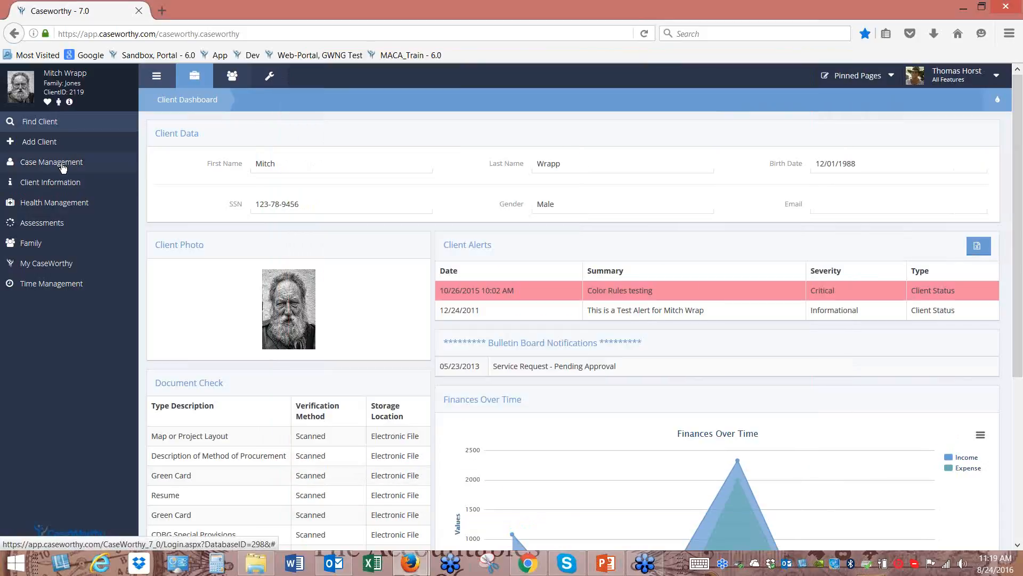
pyautogui.click(63, 168)
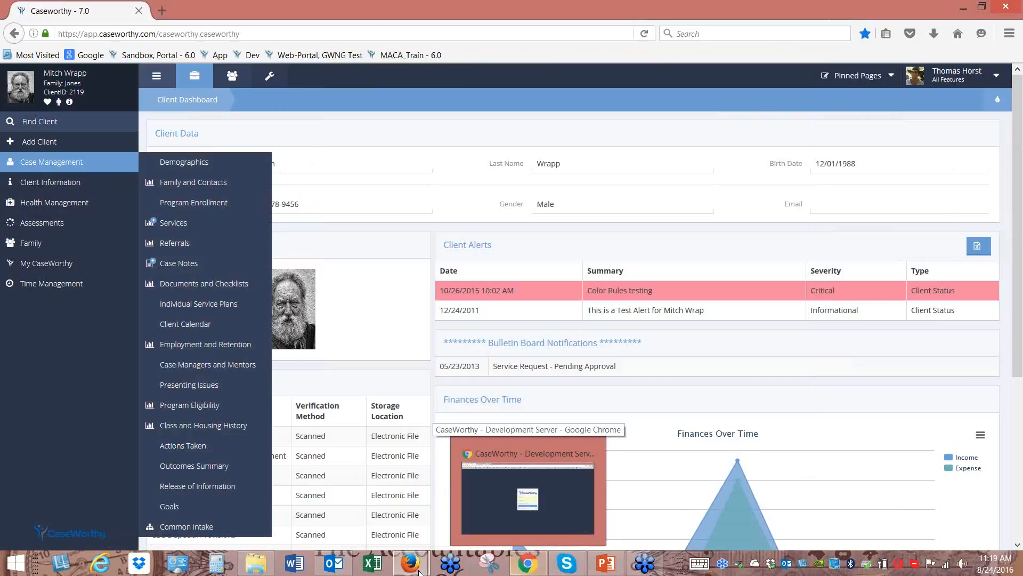
# Bring the menu builder forward and open editing options for Actions Taken
pyautogui.moveTo(420, 565)
pyautogui.click(473, 505)
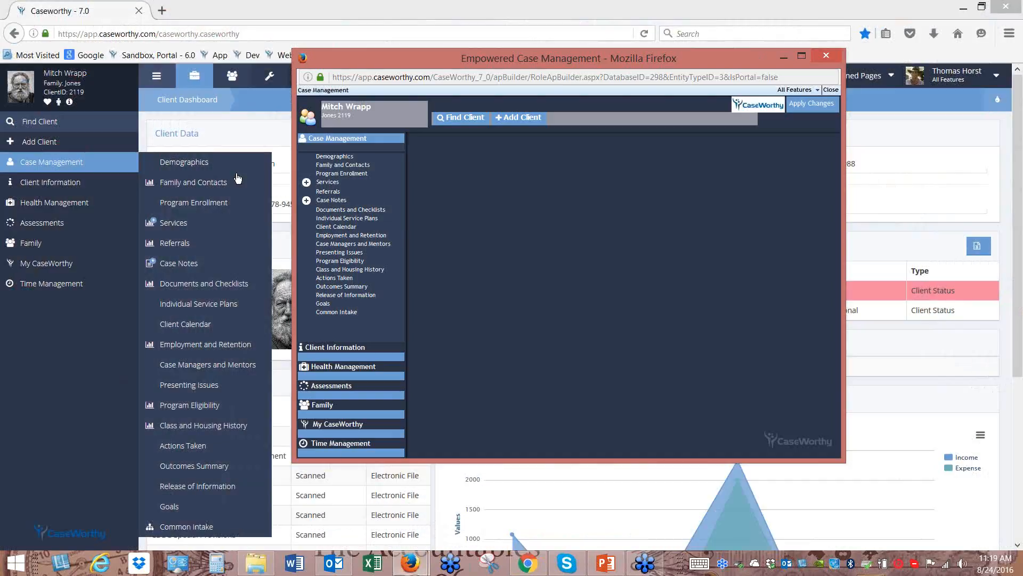
pyautogui.moveTo(388, 58); pyautogui.dragTo(424, 87)
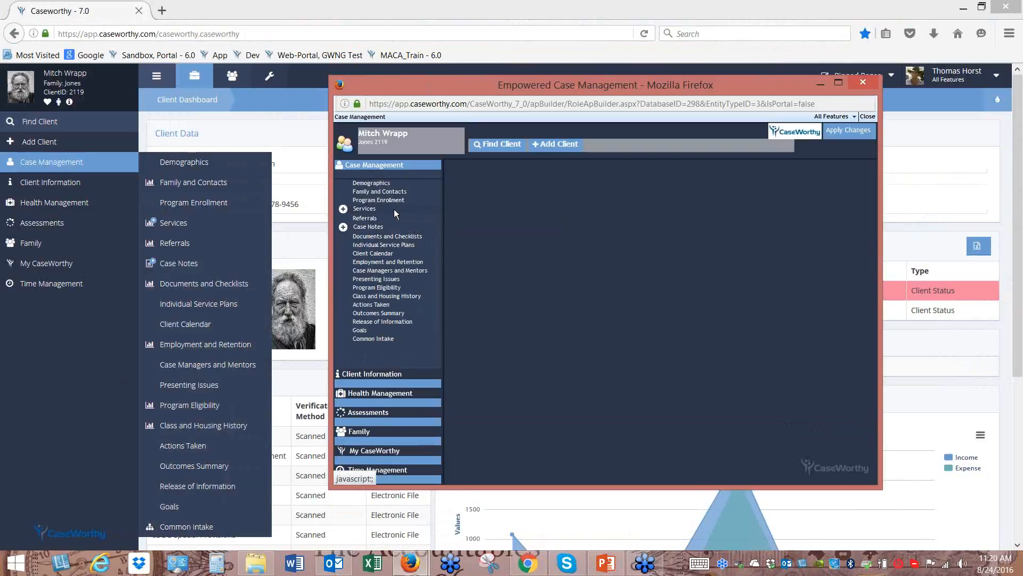
pyautogui.click(375, 300)
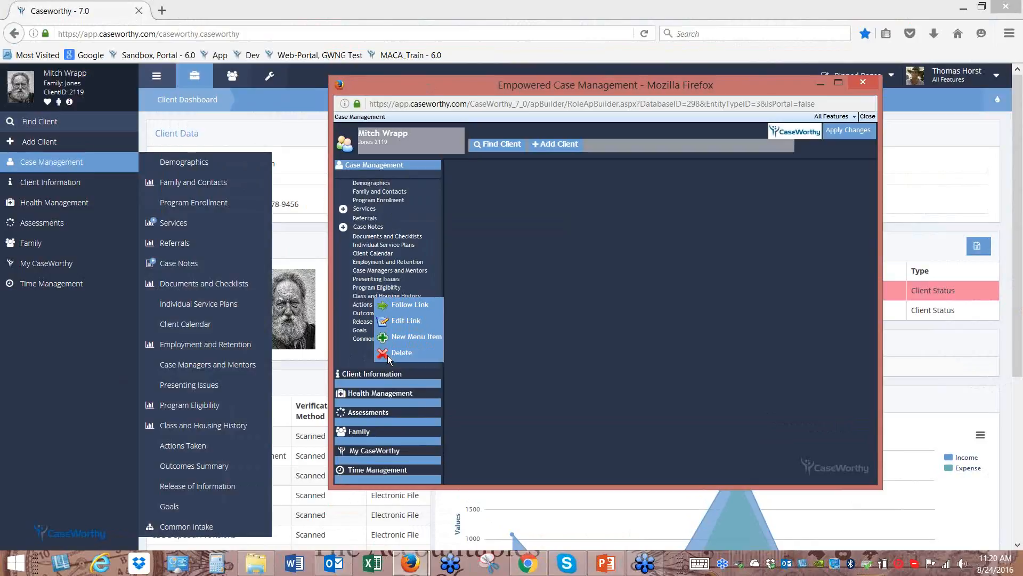
# Drag Case Notes below Individual Service Plans in the Case Management menu, then close the editor
pyautogui.click(353, 357)
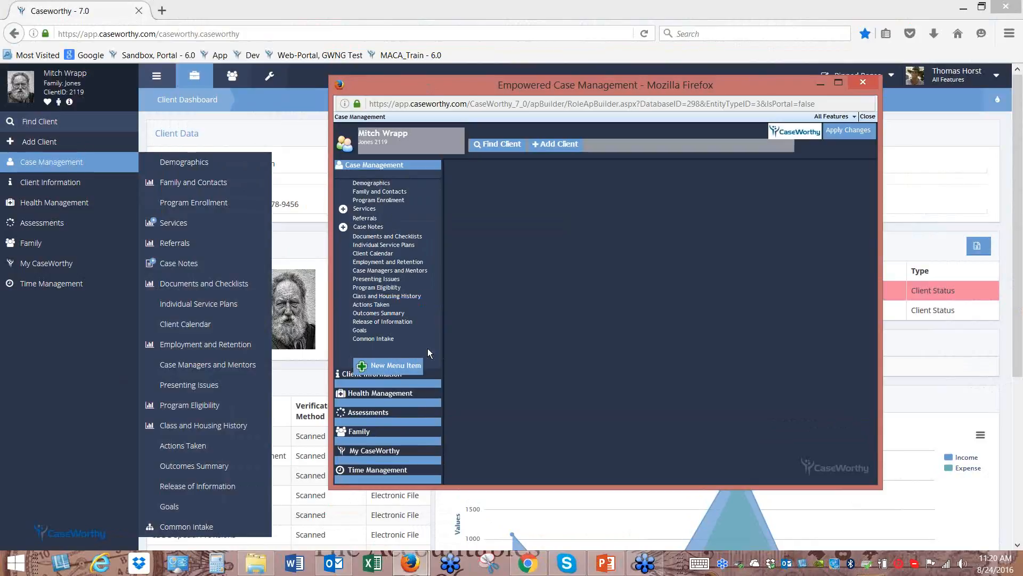
pyautogui.moveTo(375, 221); pyautogui.dragTo(393, 184)
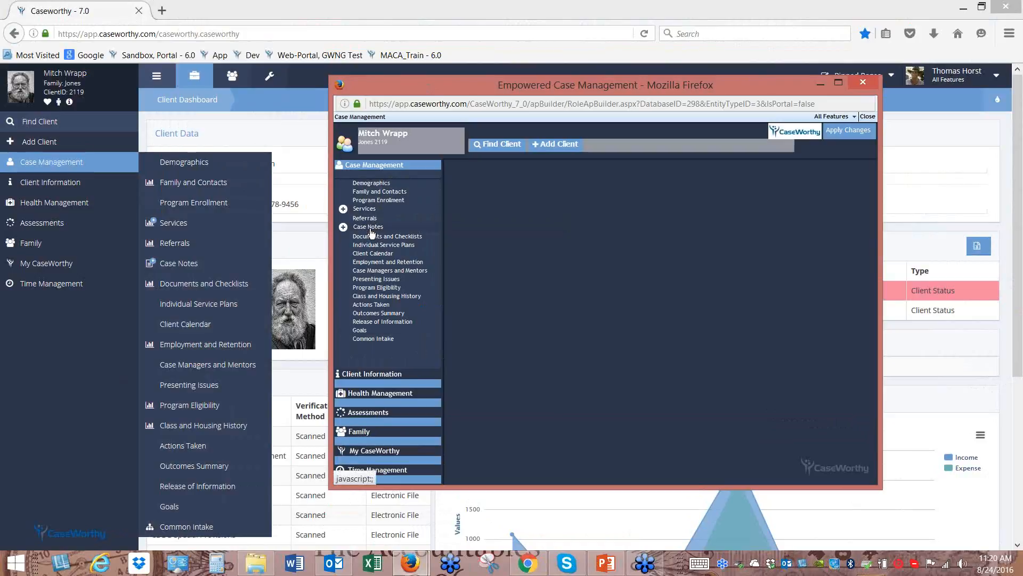
pyautogui.moveTo(387, 183); pyautogui.dragTo(387, 185)
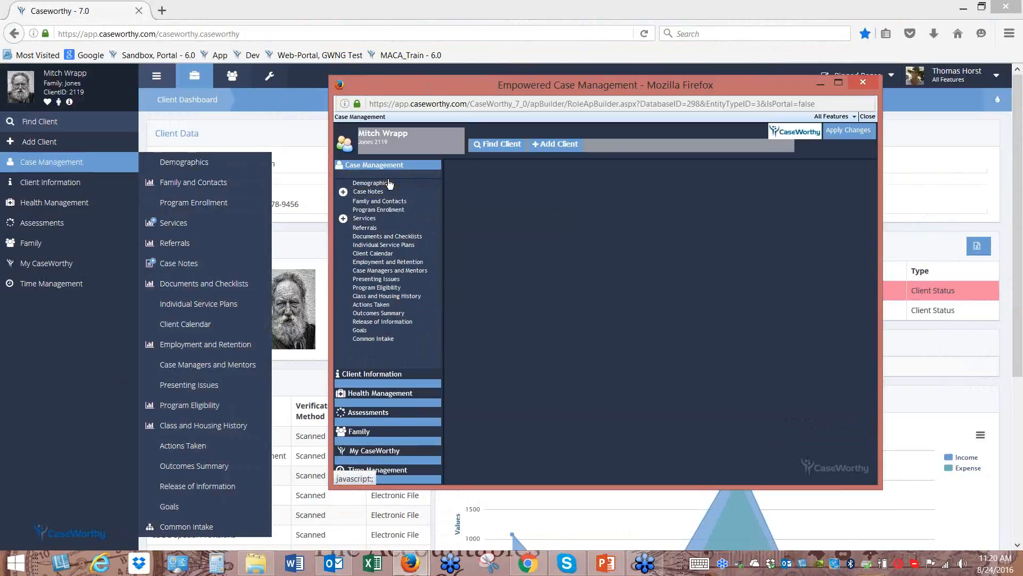
pyautogui.moveTo(378, 231); pyautogui.dragTo(380, 251)
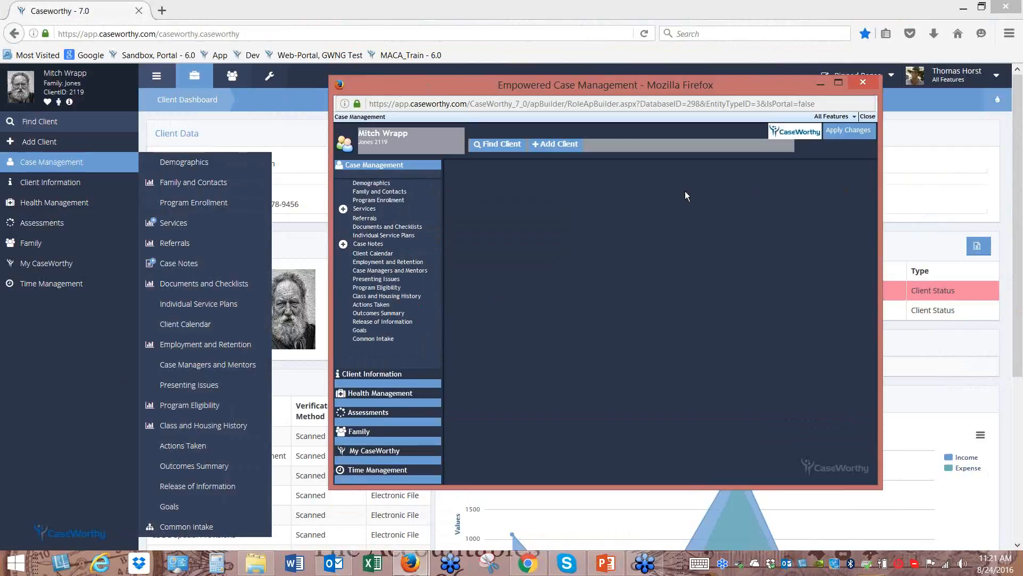
pyautogui.click(862, 84)
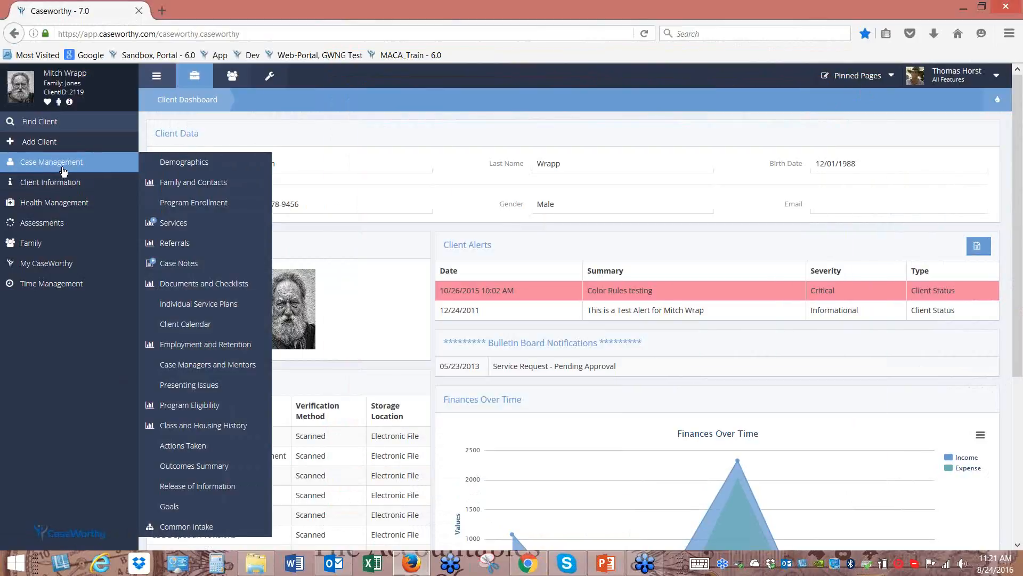
# Collapse the Case Management page list, leaving the plain Client Dashboard
pyautogui.click(65, 167)
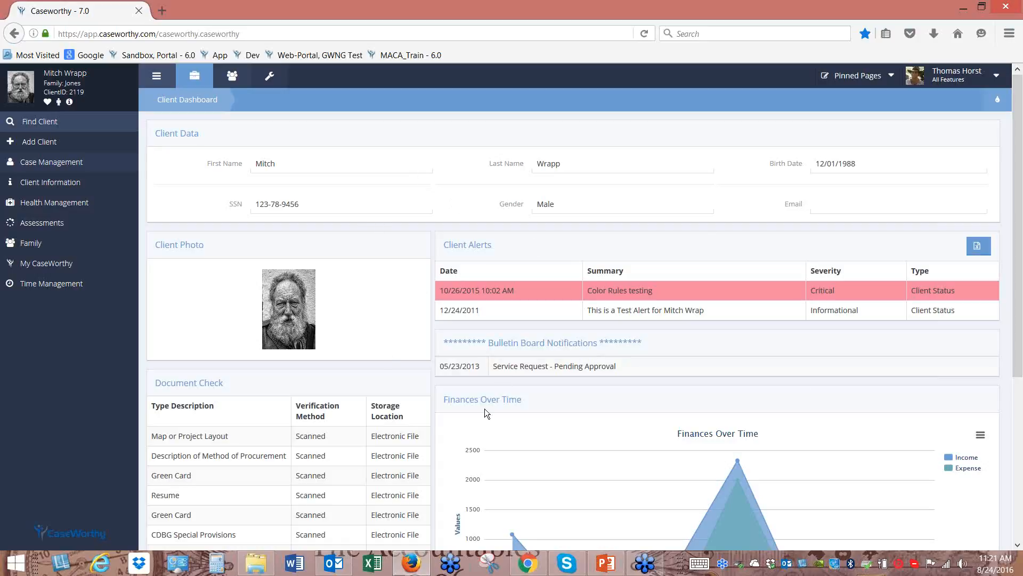
pyautogui.click(998, 102)
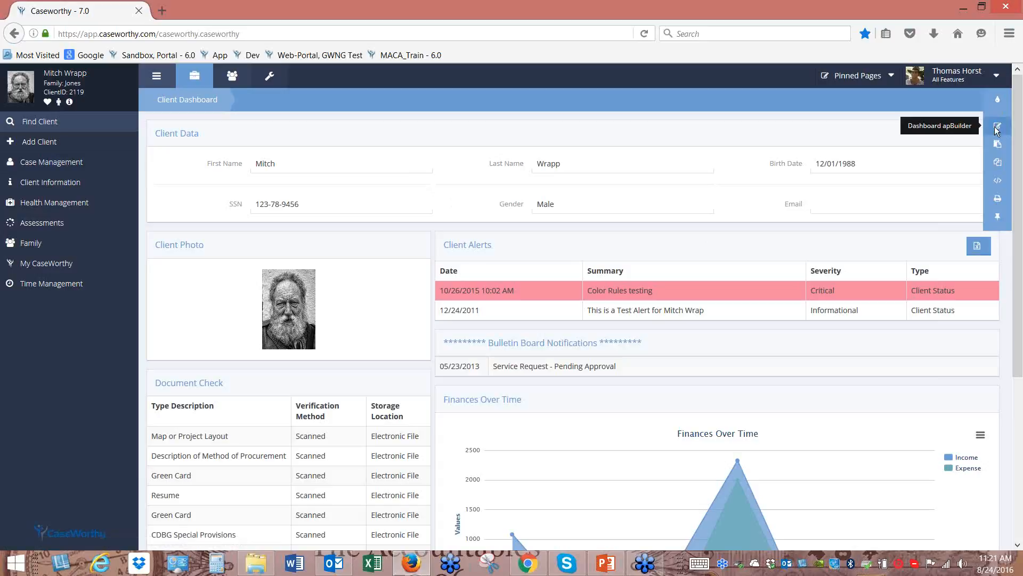
pyautogui.click(998, 127)
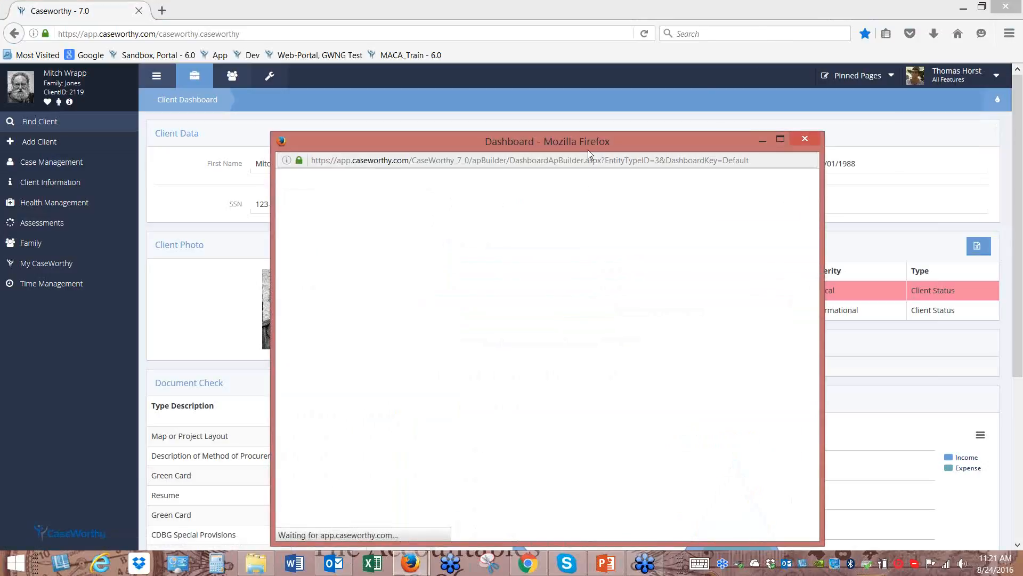
pyautogui.moveTo(594, 140); pyautogui.dragTo(713, 84)
pyautogui.moveTo(645, 87); pyautogui.dragTo(109, 84)
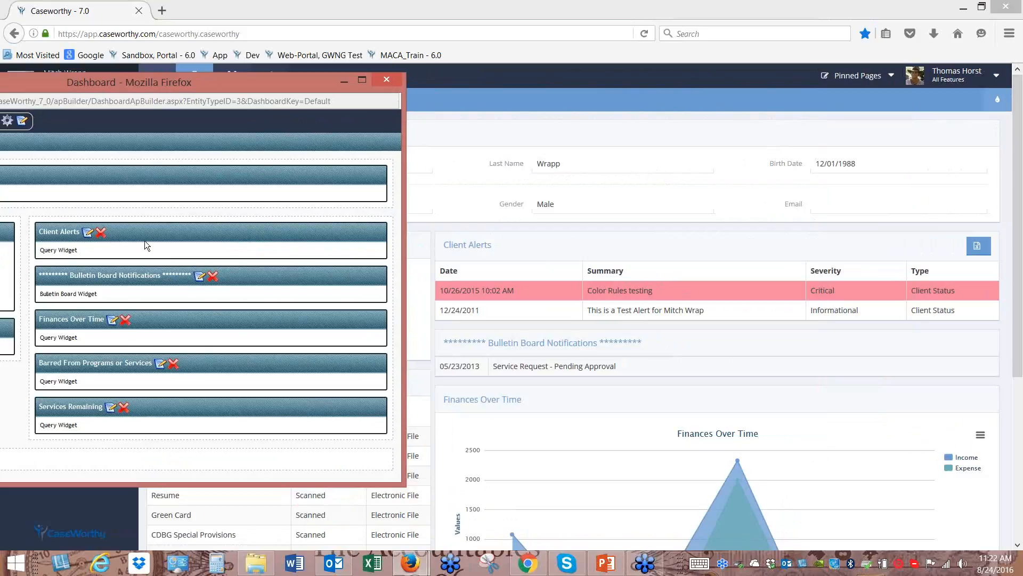
pyautogui.moveTo(107, 80); pyautogui.dragTo(324, 74)
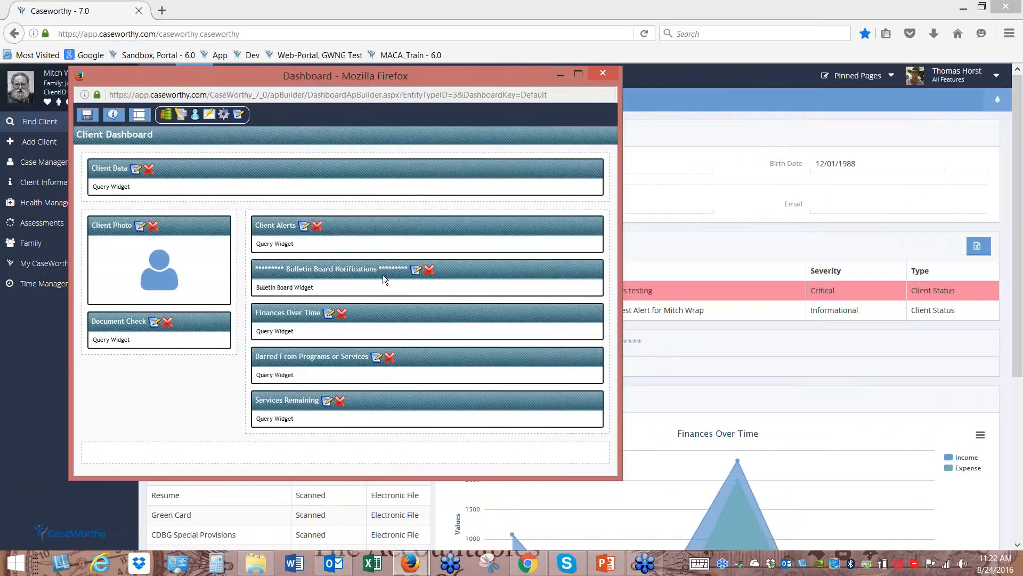
pyautogui.moveTo(458, 75); pyautogui.dragTo(616, 115)
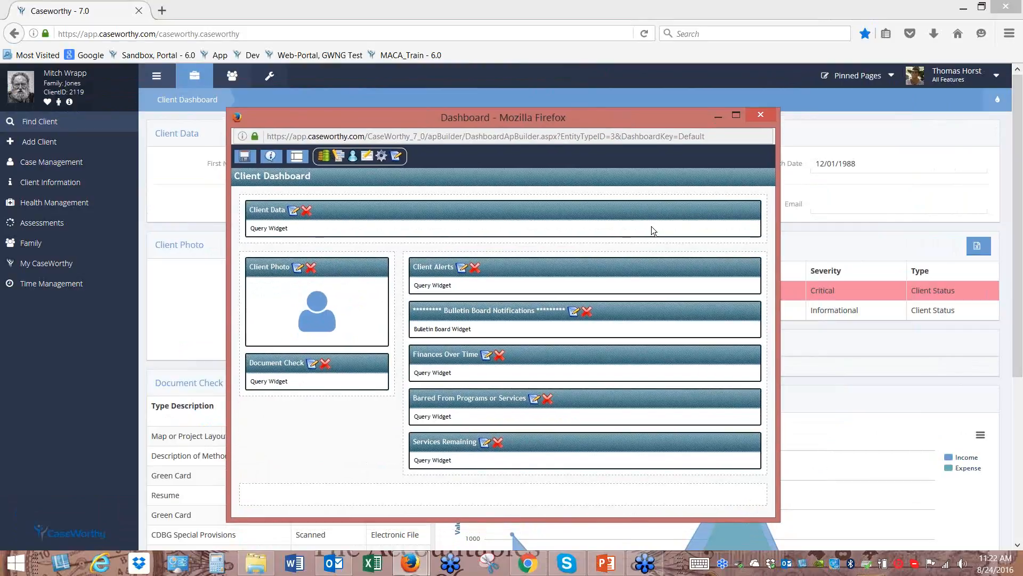
pyautogui.moveTo(546, 116); pyautogui.dragTo(639, 92)
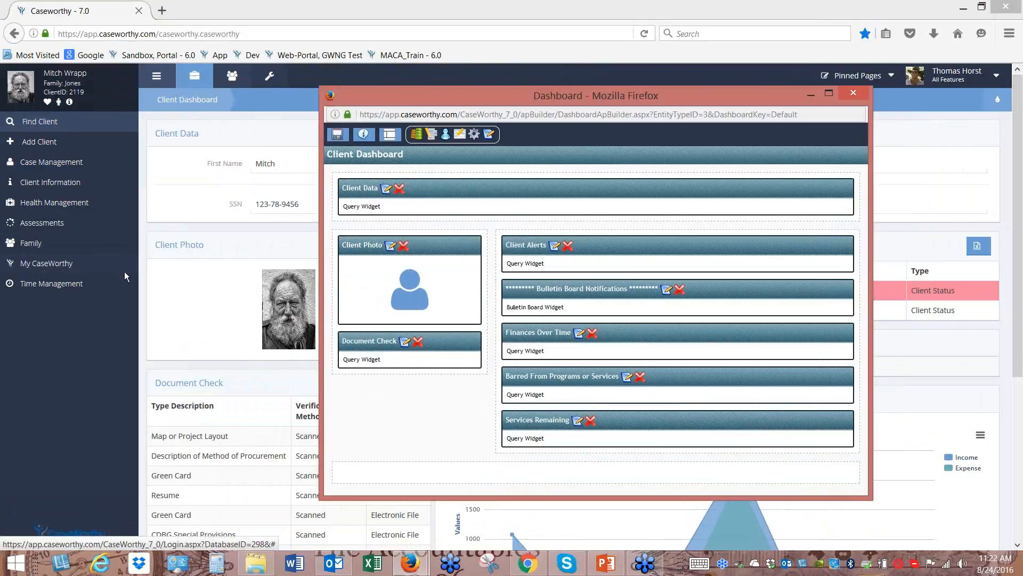
pyautogui.click(392, 135)
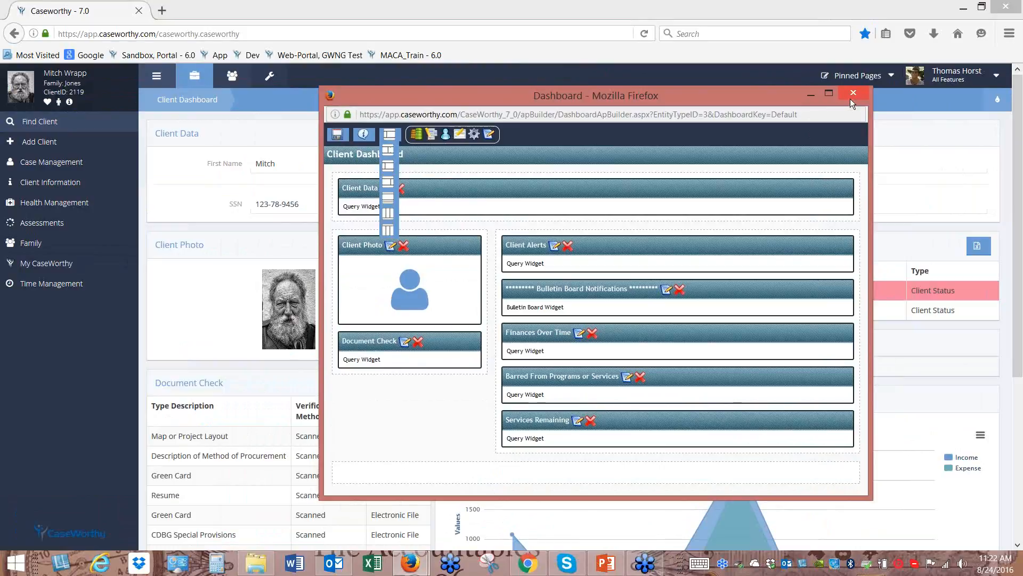
pyautogui.click(853, 94)
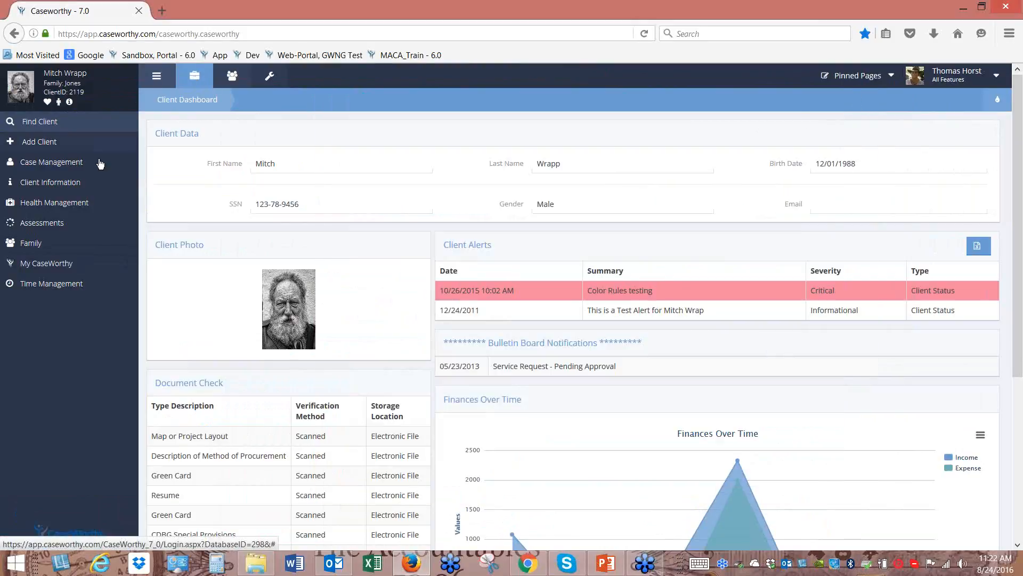
# Show the Case Management and My CaseWorthy page lists, then switch to the Organization area
pyautogui.click(83, 168)
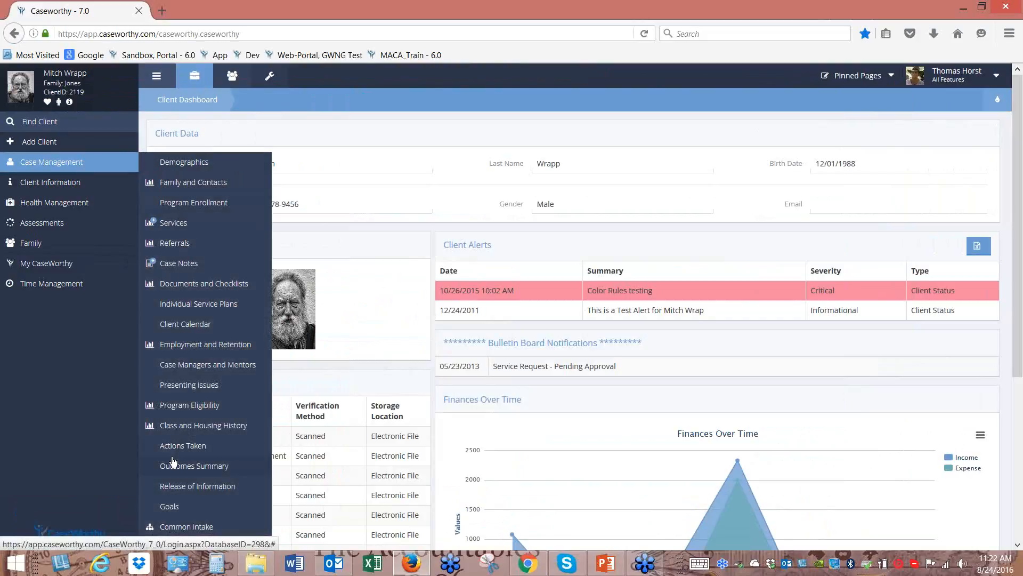
pyautogui.click(64, 273)
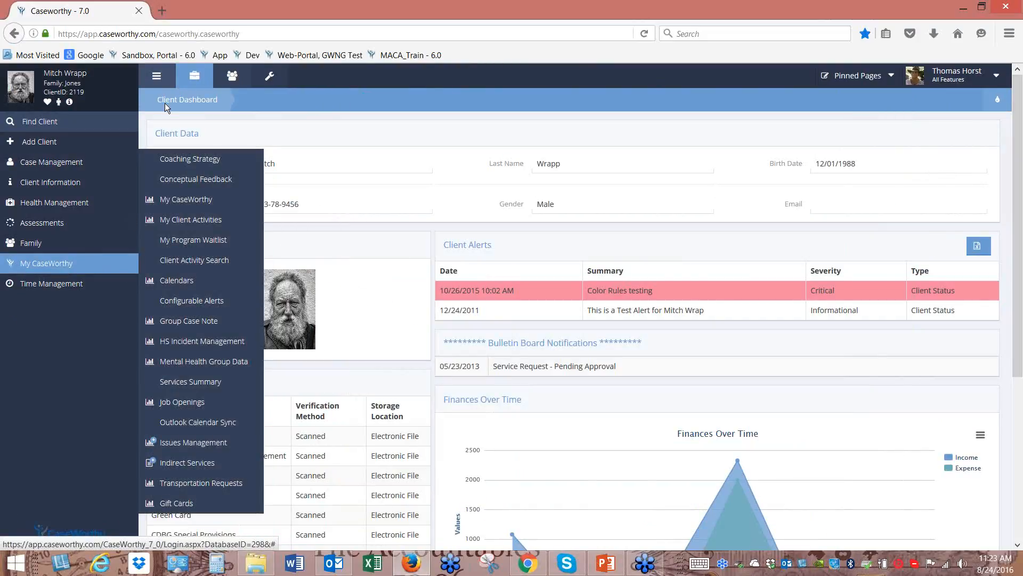
pyautogui.click(232, 81)
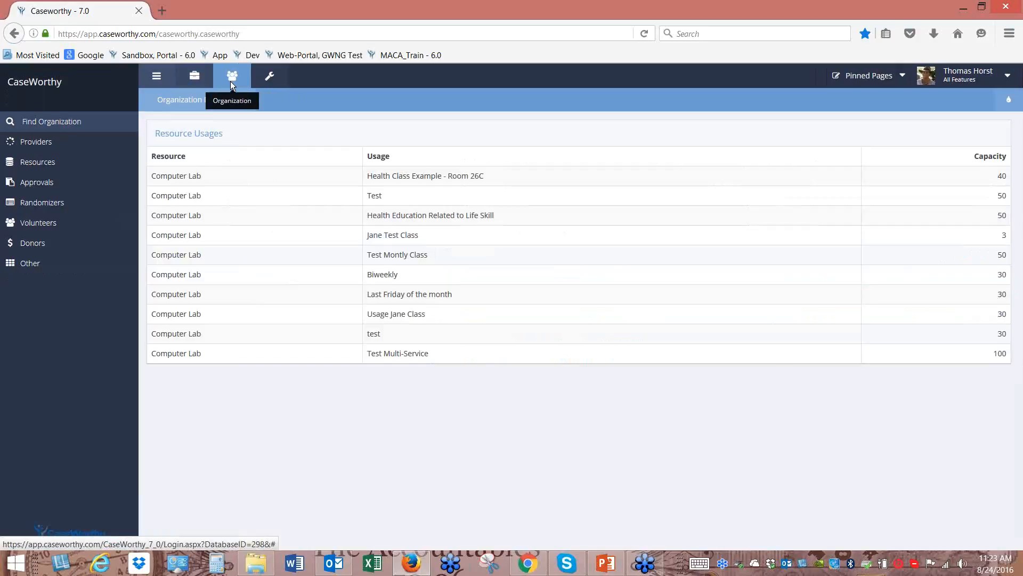
# Browse the Providers and Volunteers page lists in the Organization area
pyautogui.click(92, 146)
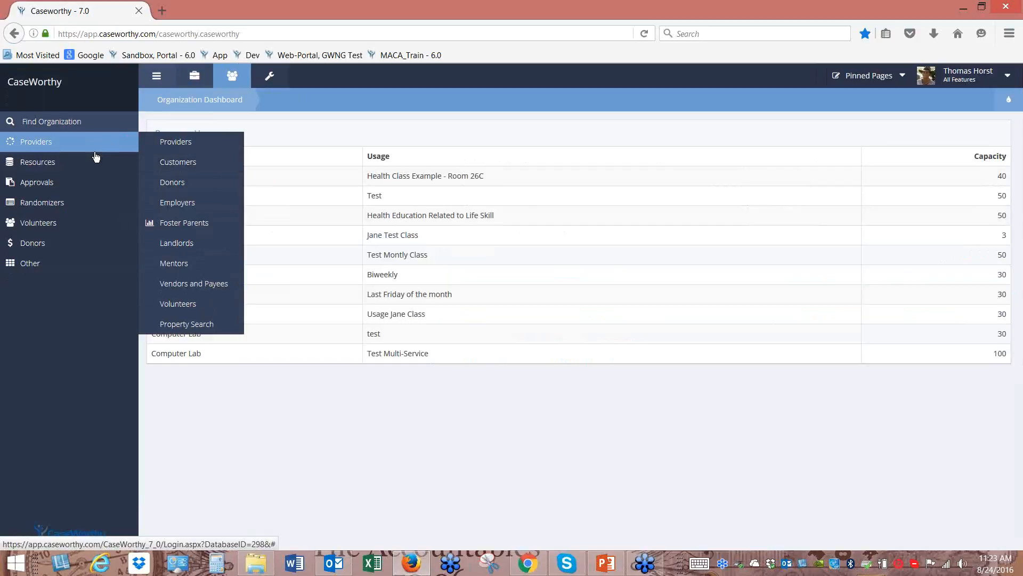
pyautogui.moveTo(71, 170)
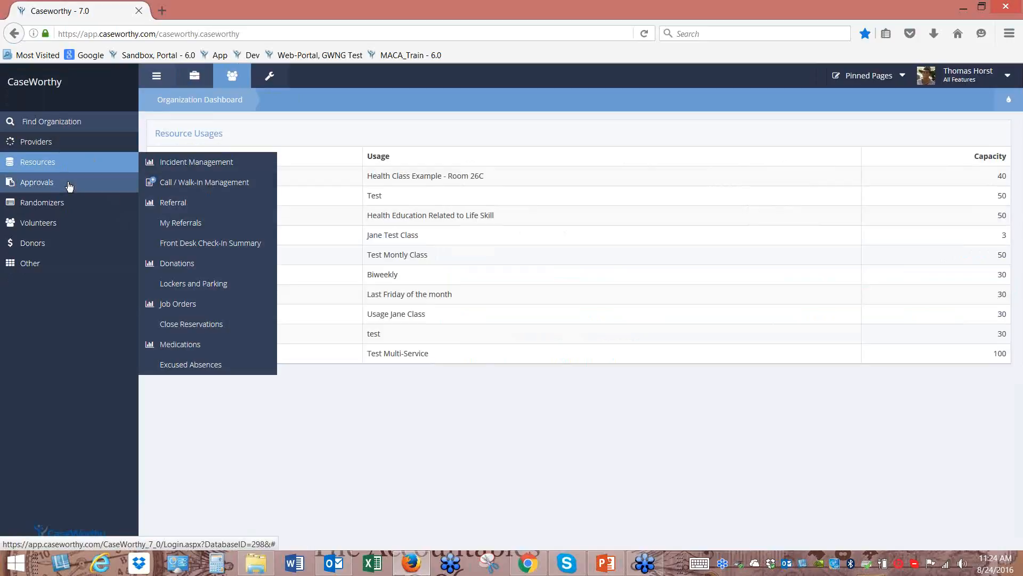
pyautogui.moveTo(69, 187)
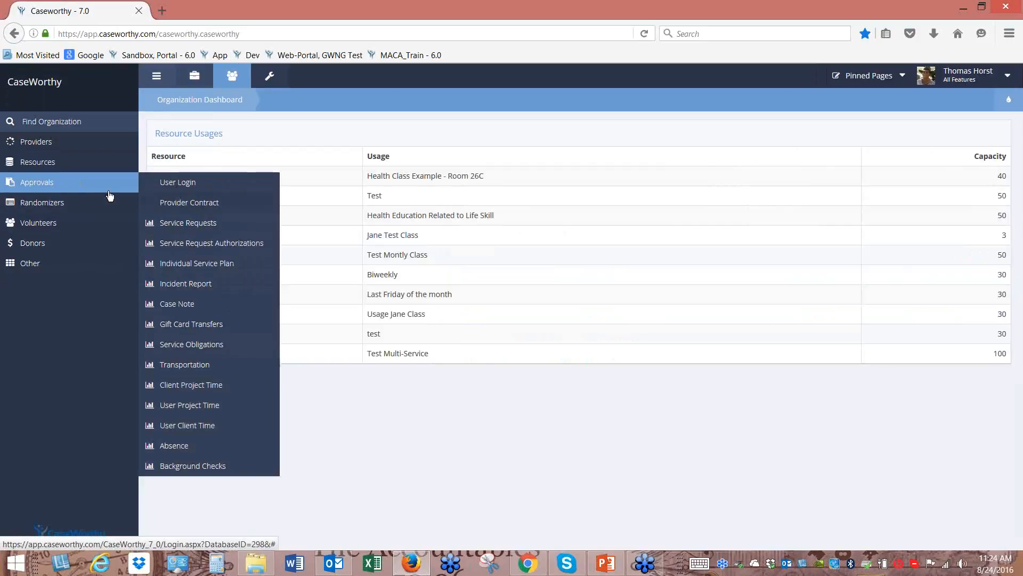
pyautogui.click(68, 226)
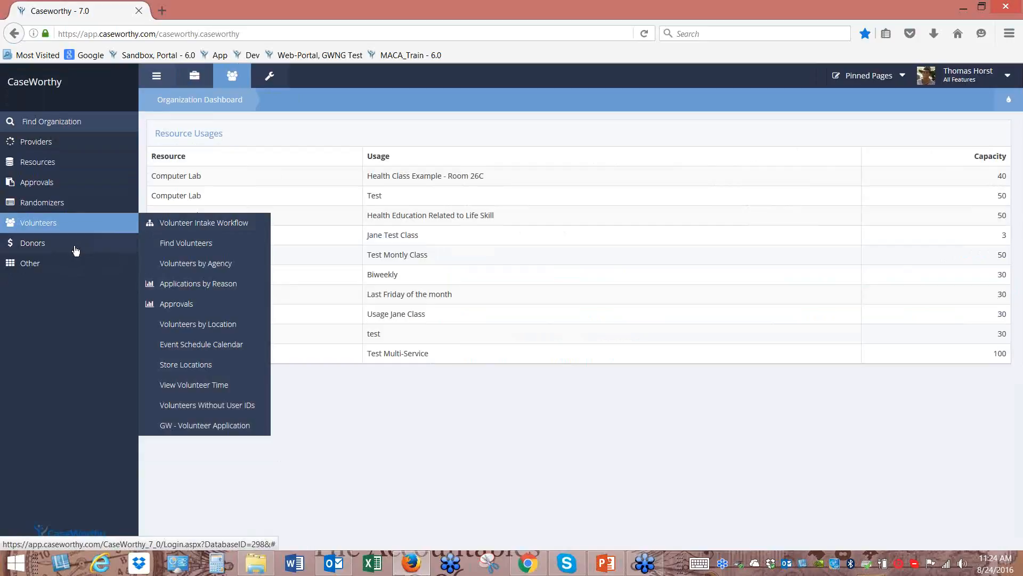
# Open Campaign Management from the Donors pages, then switch to the Administration dashboard
pyautogui.click(75, 250)
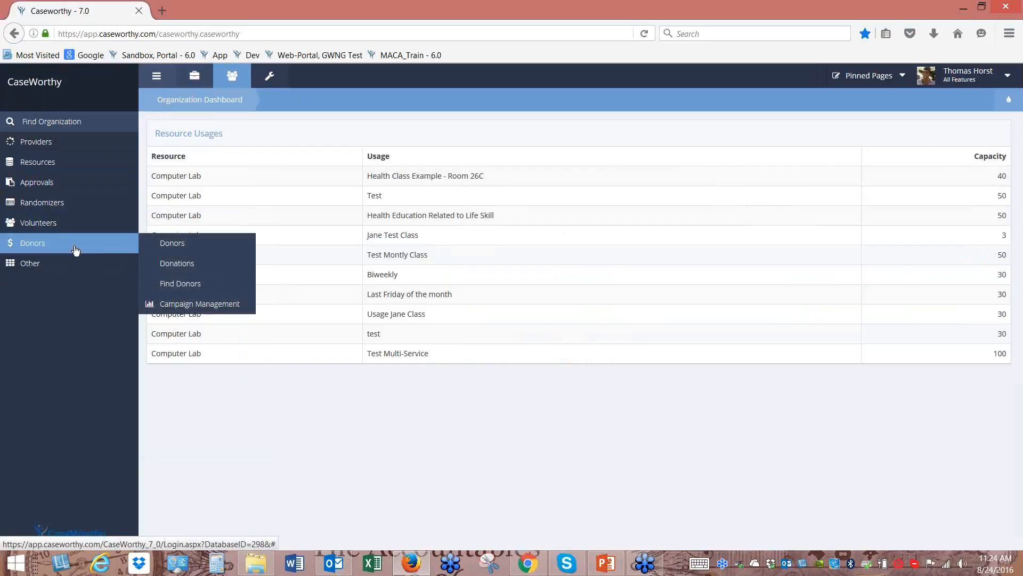
pyautogui.click(198, 306)
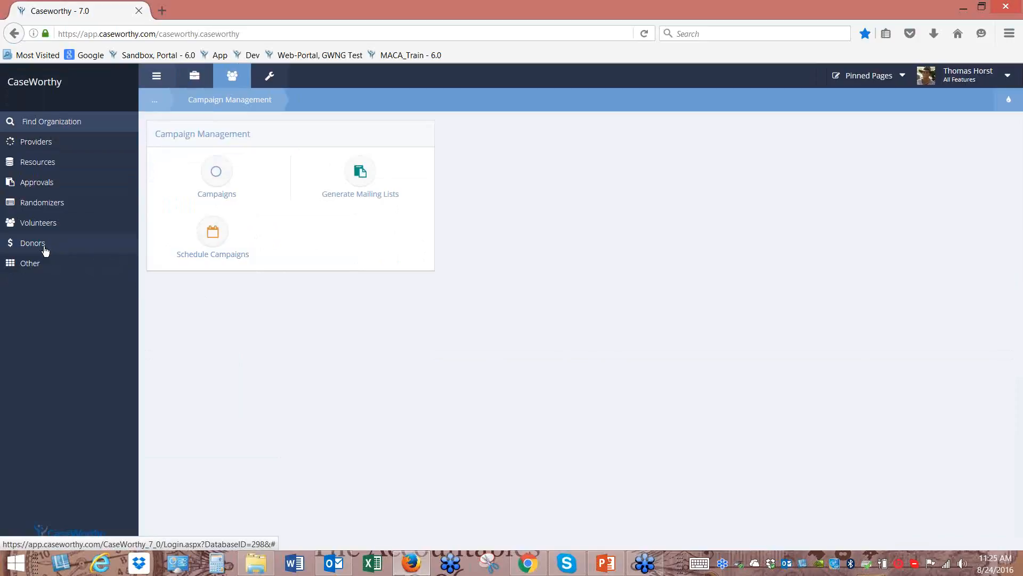
pyautogui.click(270, 80)
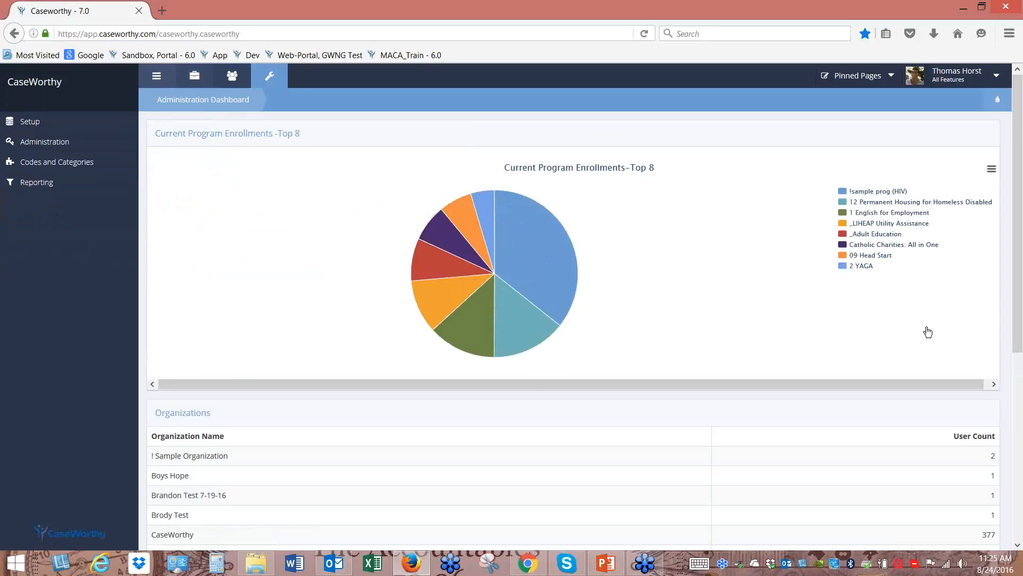
# Choose Programs and Accounts from the Setup flyout to reach the Programs, Accounts and Teams page
pyautogui.moveTo(514, 245)
pyautogui.click(45, 124)
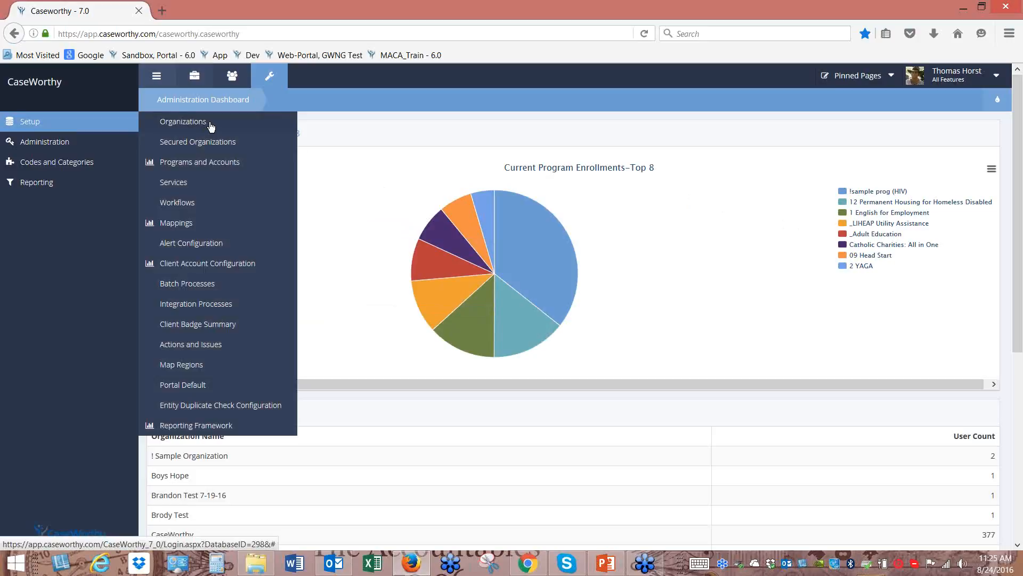
pyautogui.click(214, 170)
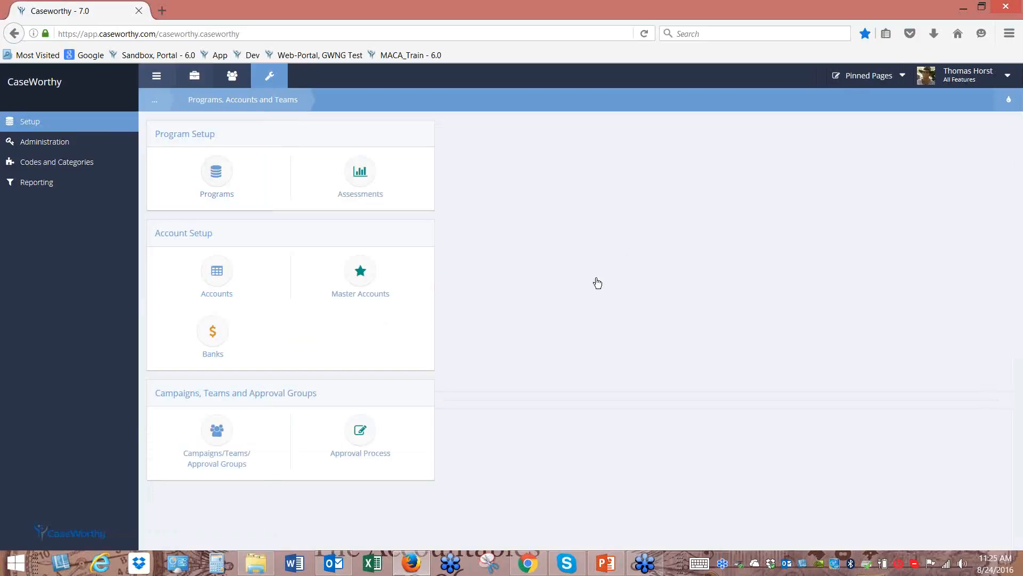
pyautogui.click(97, 127)
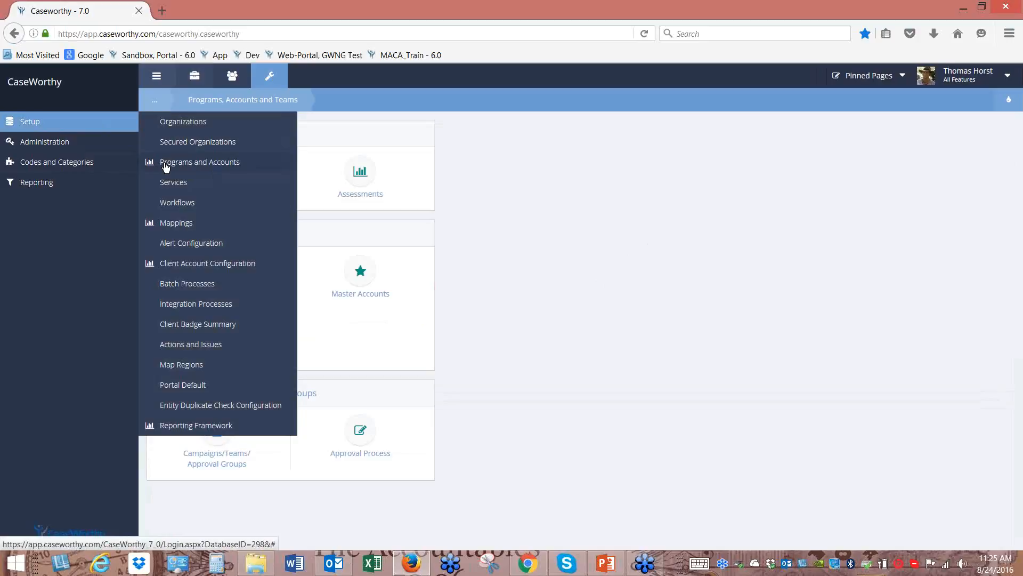
pyautogui.click(164, 163)
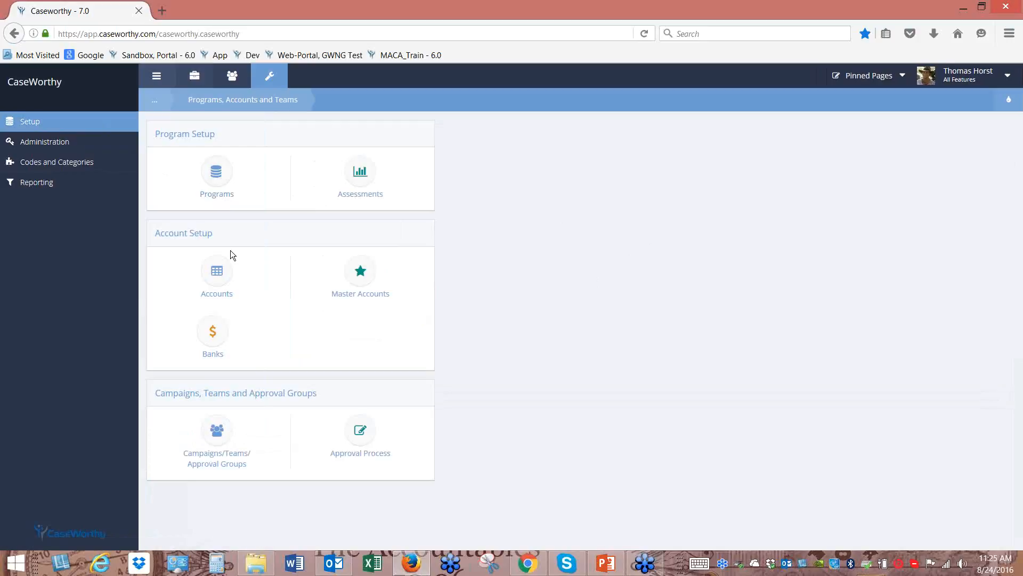
# Open the Programs search listing all 211 programs, returning there after glancing at one program's assessments
pyautogui.click(212, 184)
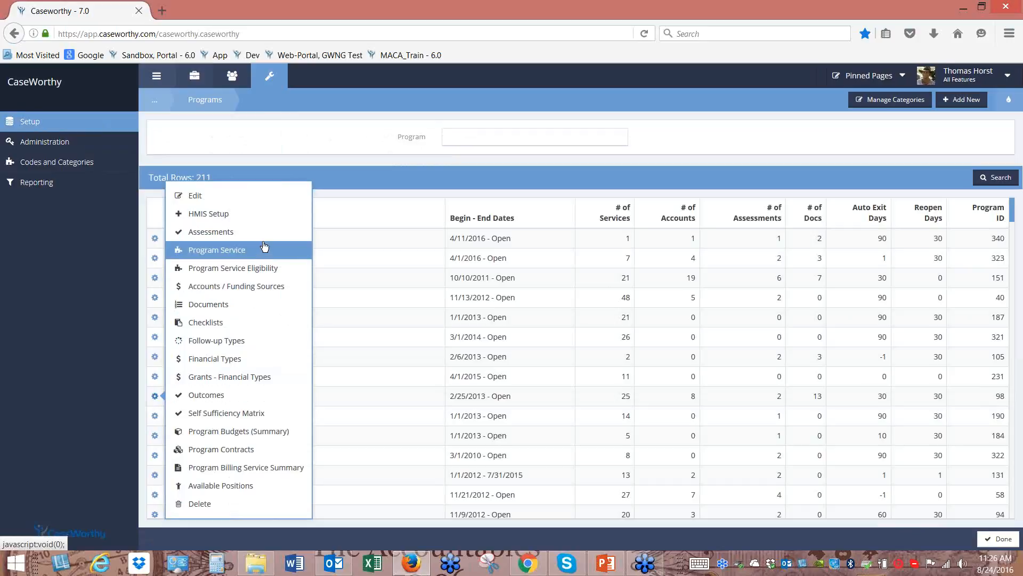
pyautogui.click(262, 238)
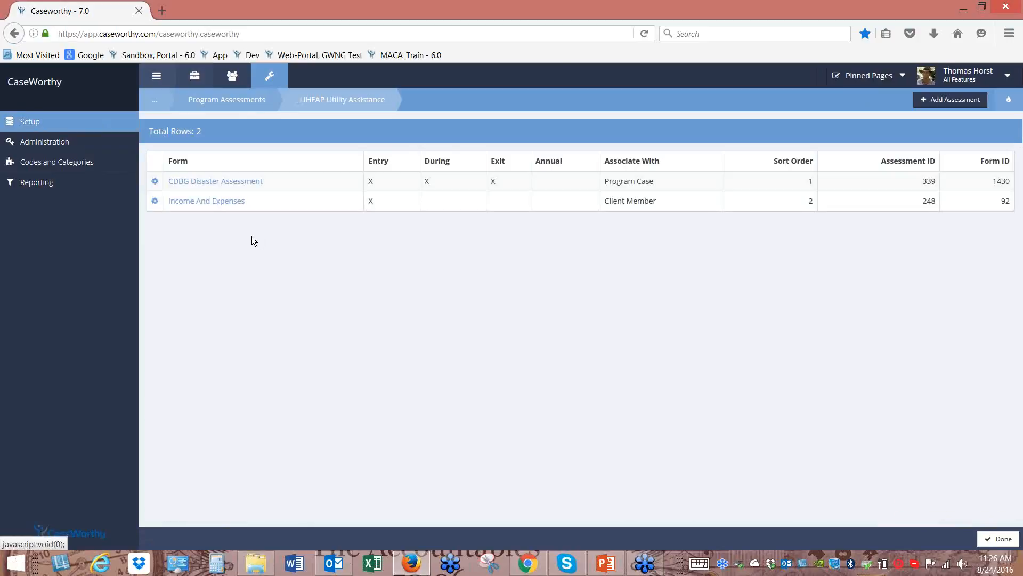
pyautogui.click(155, 105)
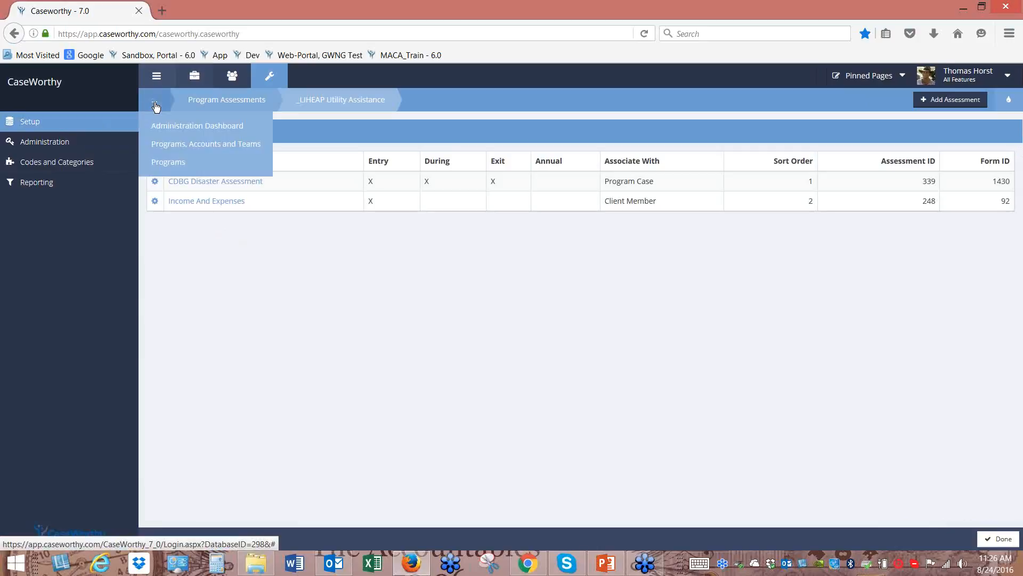
pyautogui.click(166, 165)
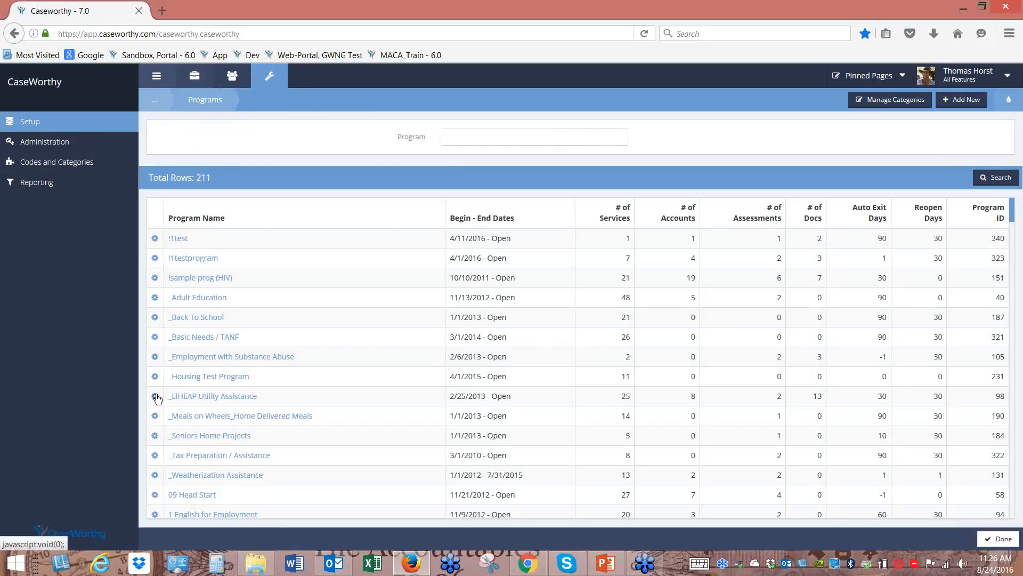
# Check the funding accounts linked to _LIHEAP Utility Assistance, cancel, and reopen its setup options
pyautogui.click(155, 396)
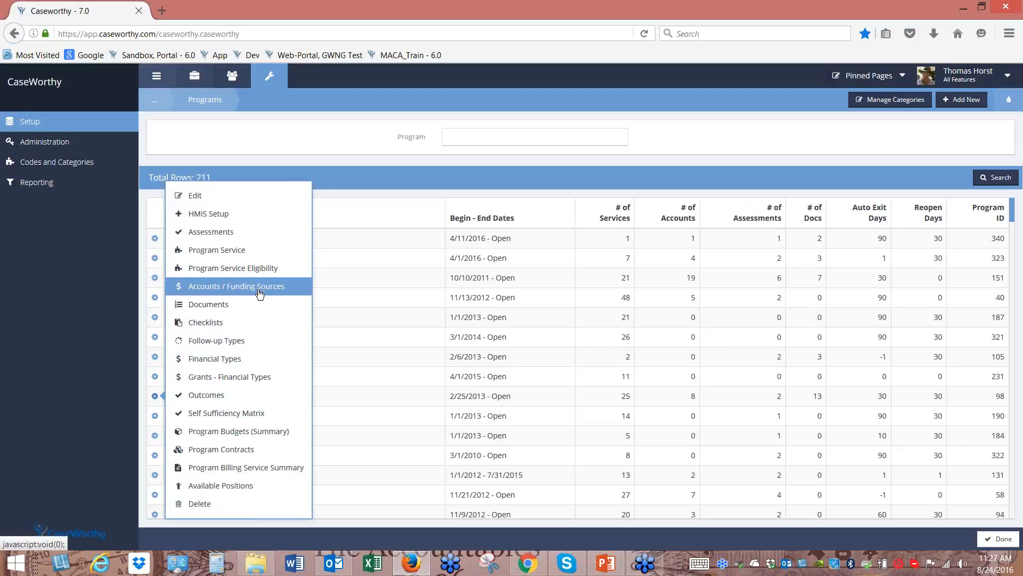
pyautogui.click(247, 288)
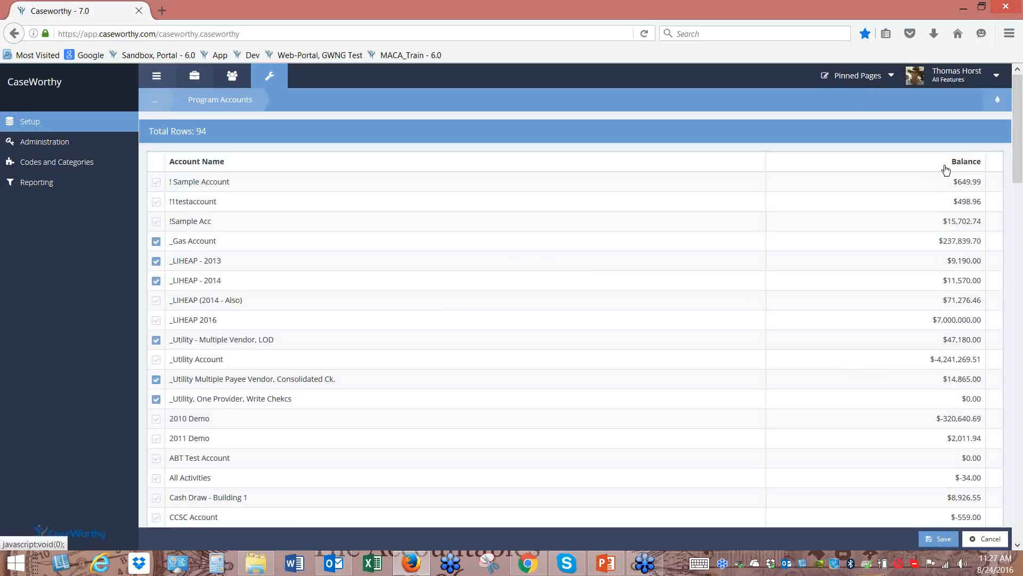
pyautogui.click(988, 539)
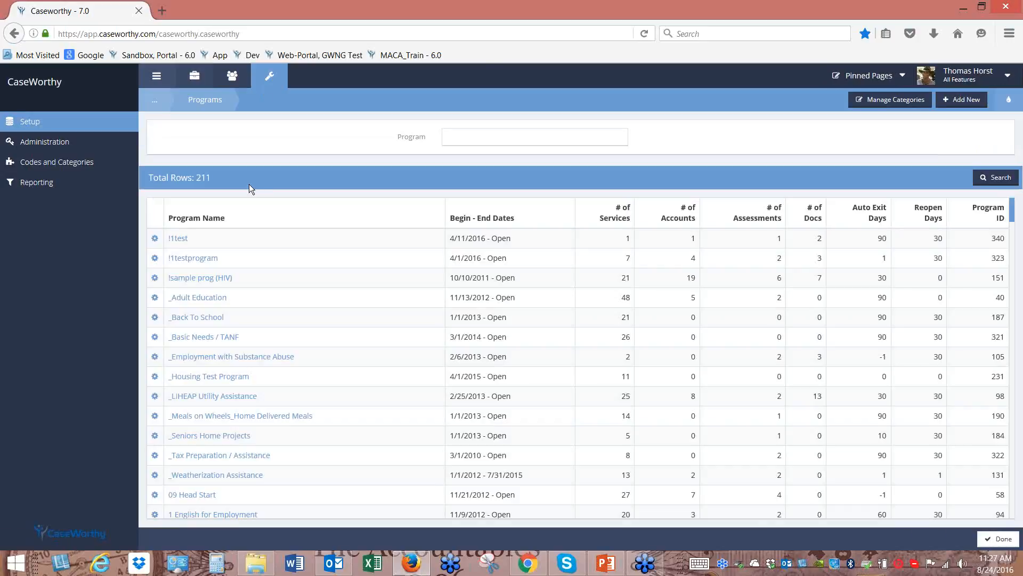
pyautogui.click(154, 395)
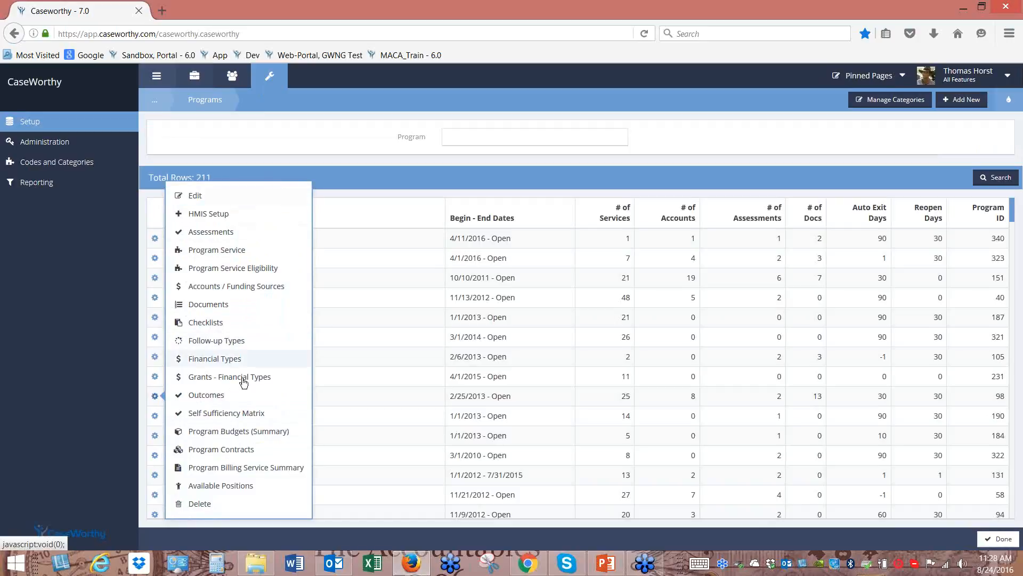
pyautogui.click(238, 270)
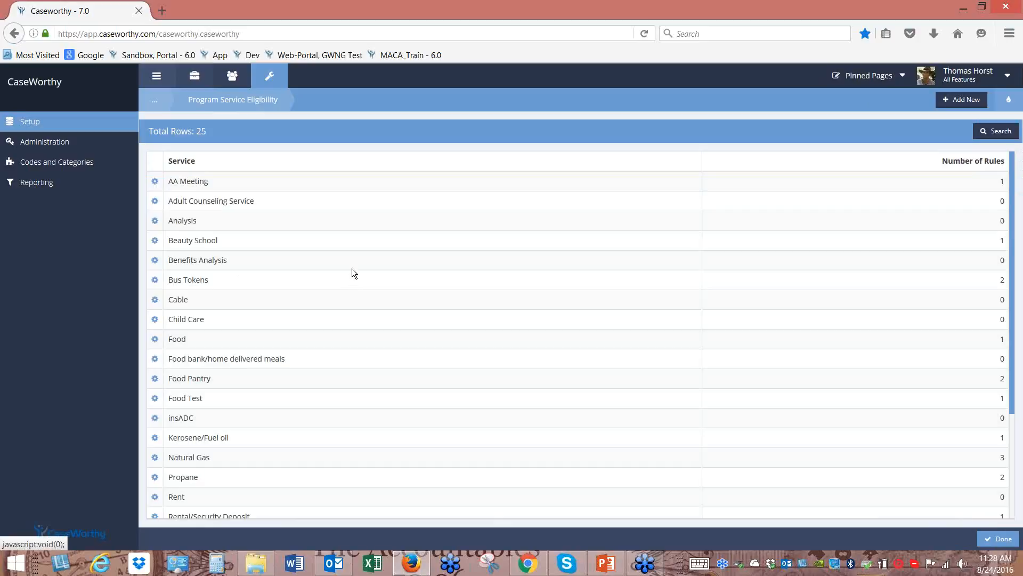
# View Natural Gas eligibility rules: Each, Monthly and Annually limits of $125, $125 and $1,200
pyautogui.click(155, 456)
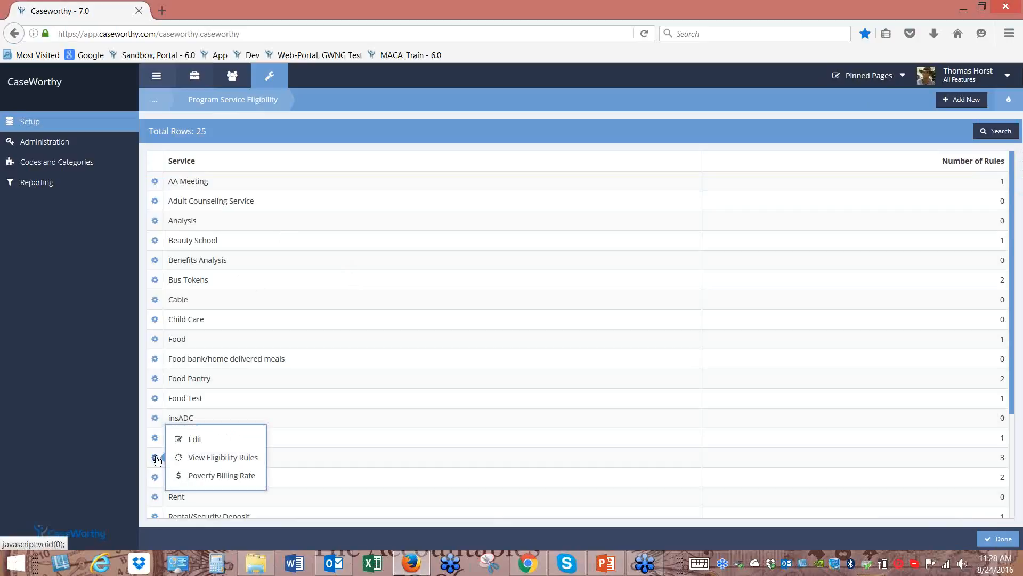
pyautogui.click(230, 459)
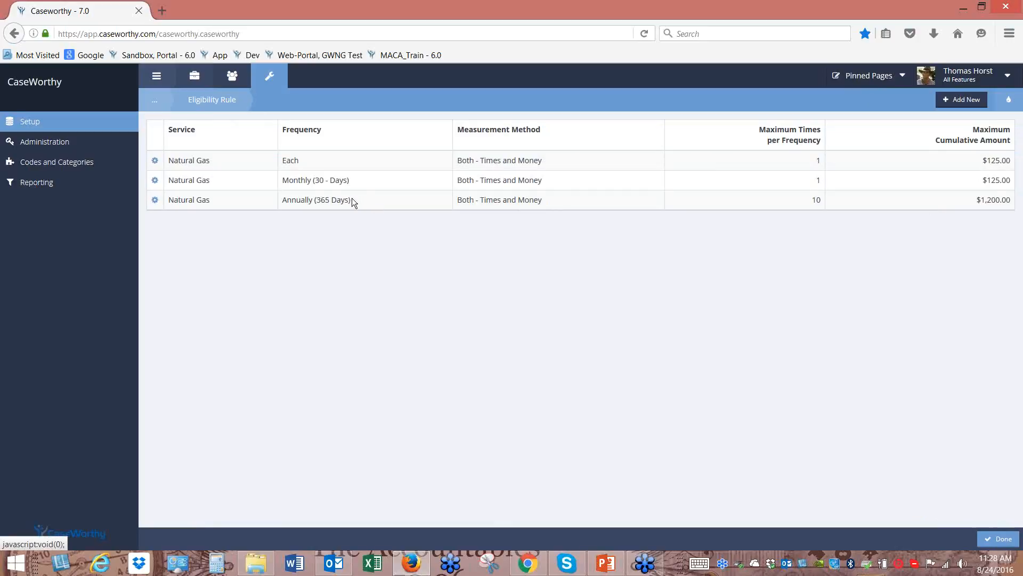
pyautogui.click(156, 200)
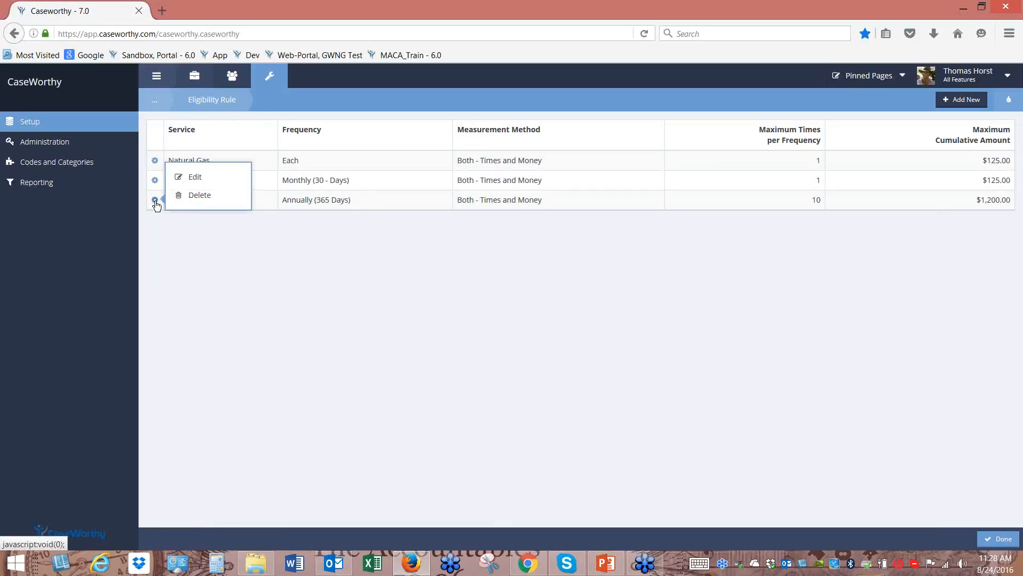
pyautogui.click(206, 176)
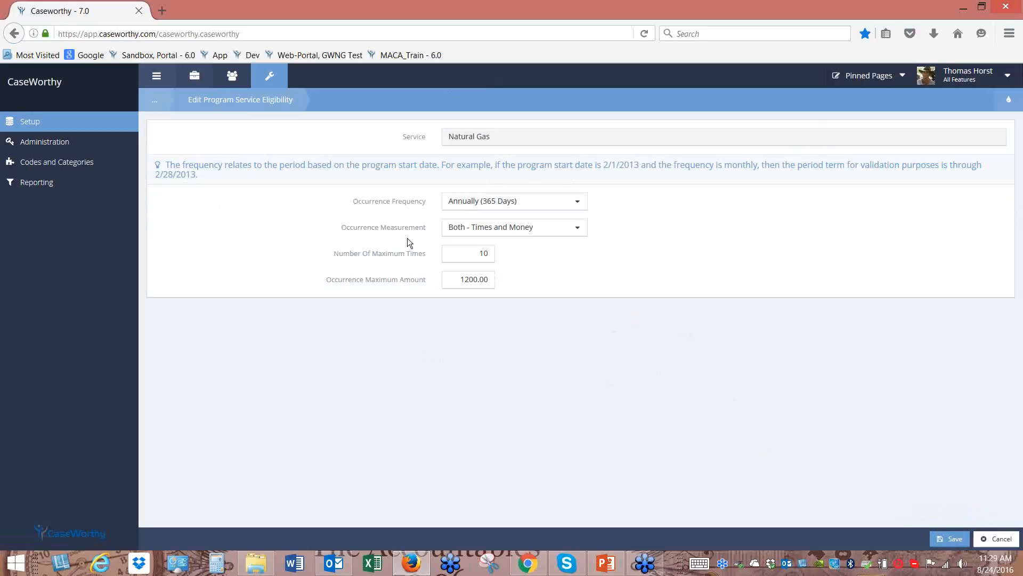
pyautogui.click(1002, 541)
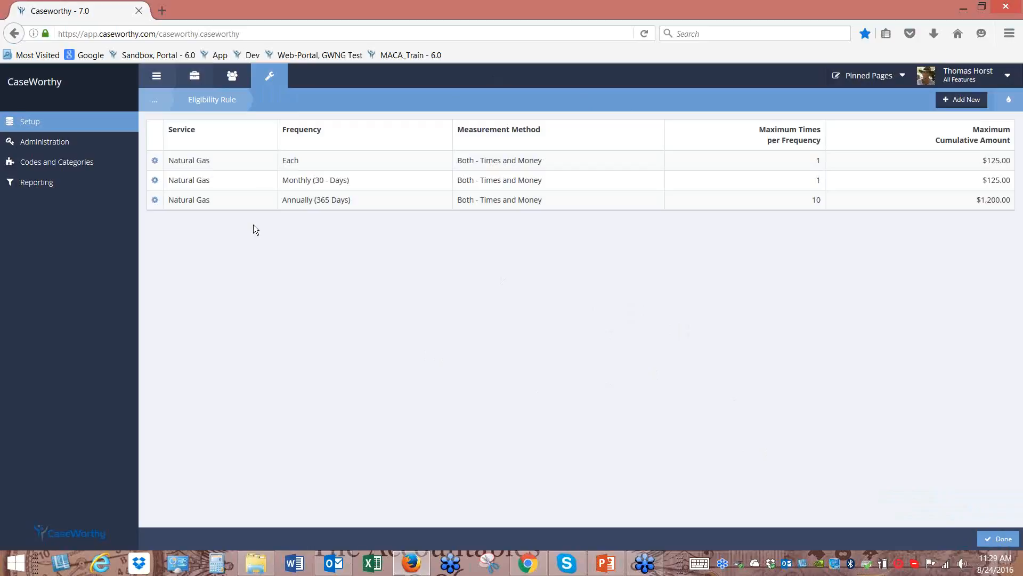
# Go back through the breadcrumb trail to the Programs list of 211 programs
pyautogui.click(155, 100)
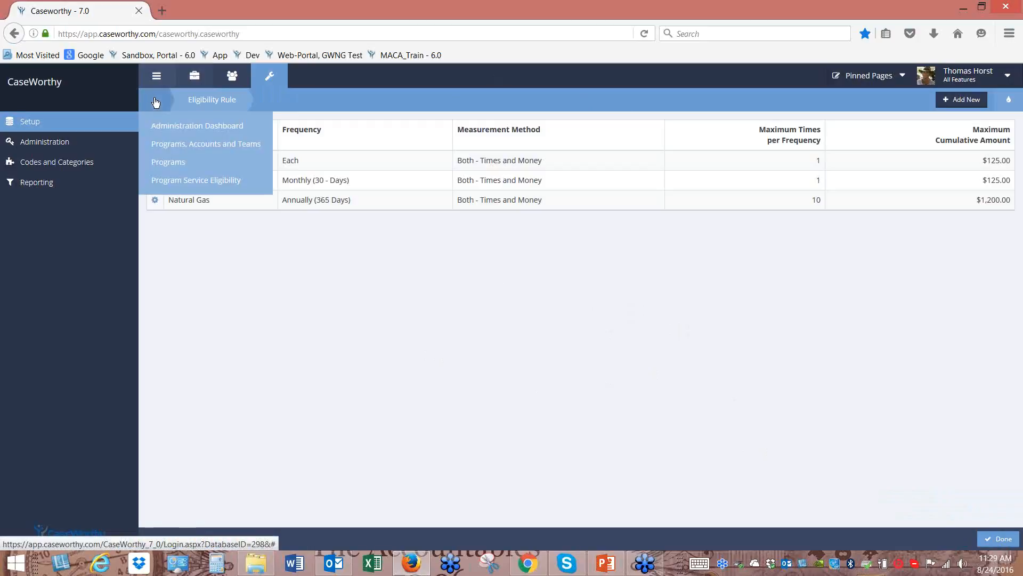
pyautogui.click(180, 167)
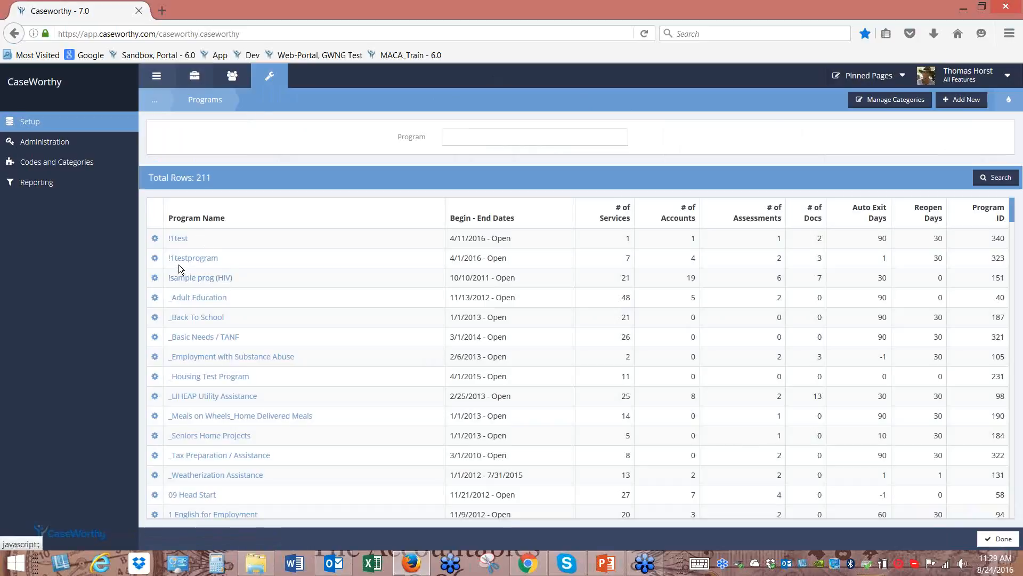
# Return to the Case Management area showing the client's Client Dashboard
pyautogui.click(93, 126)
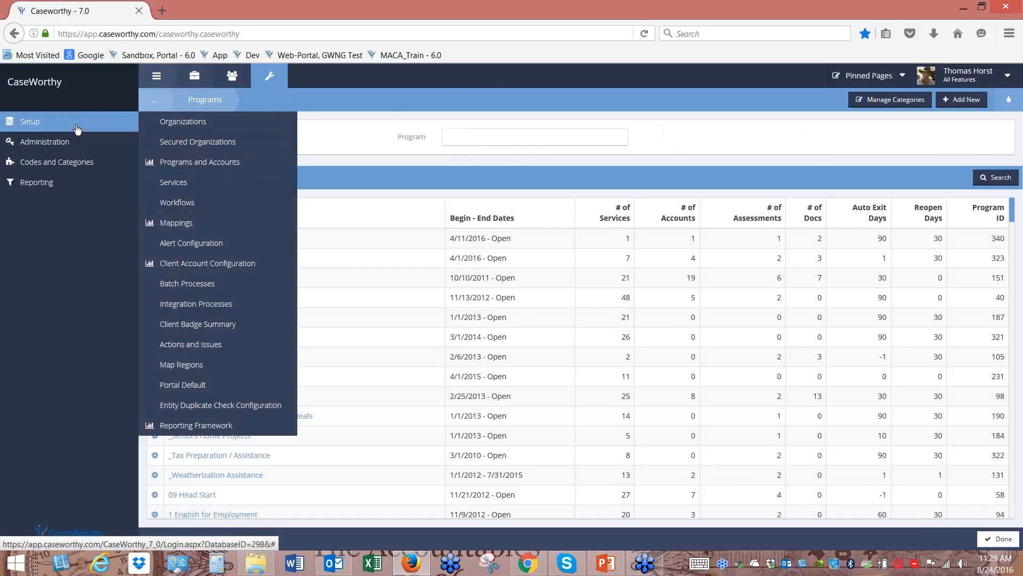
pyautogui.click(196, 79)
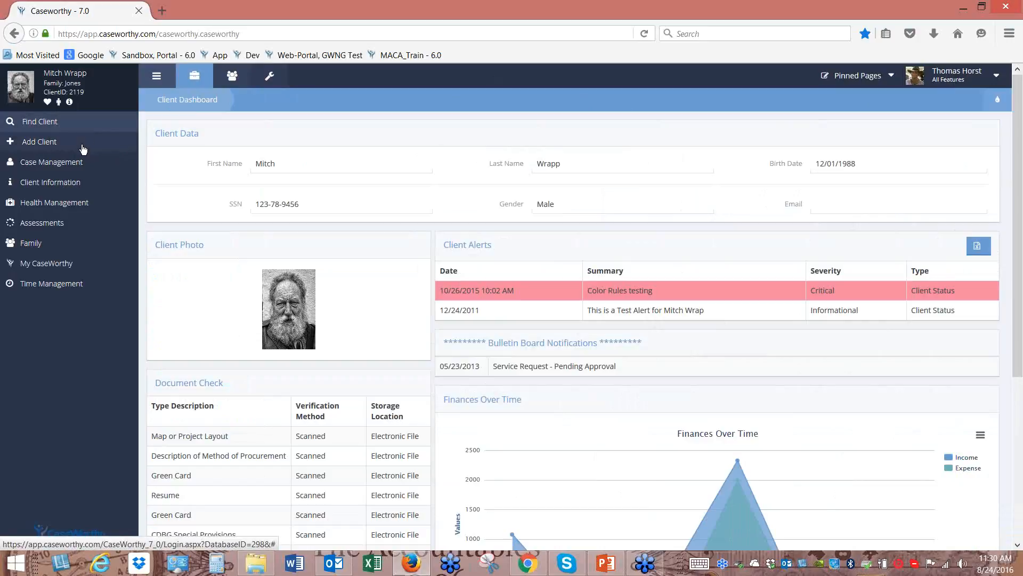
# Start a Common Intake New for a new client from the Add Client menu
pyautogui.moveTo(83, 148)
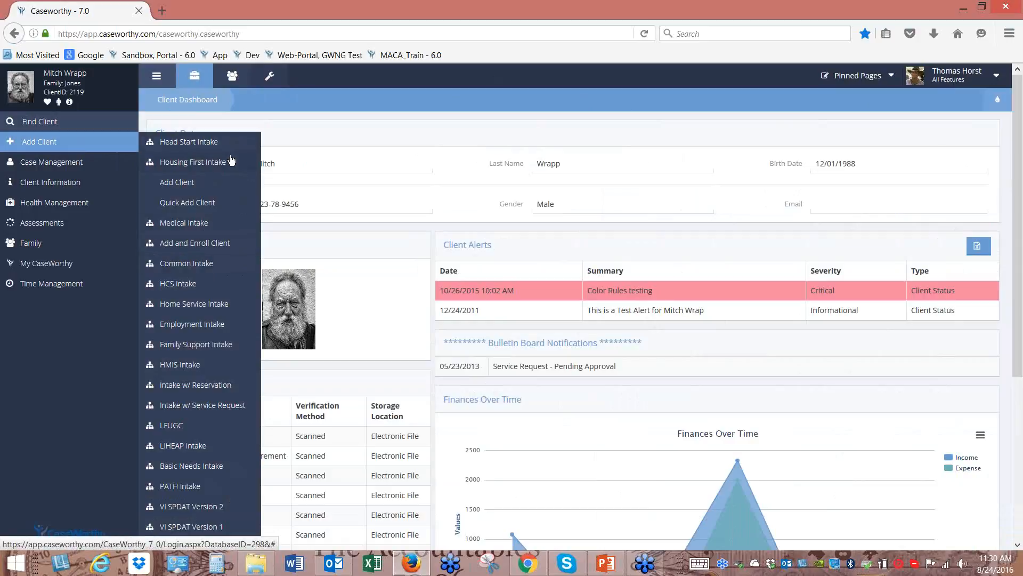
pyautogui.click(192, 271)
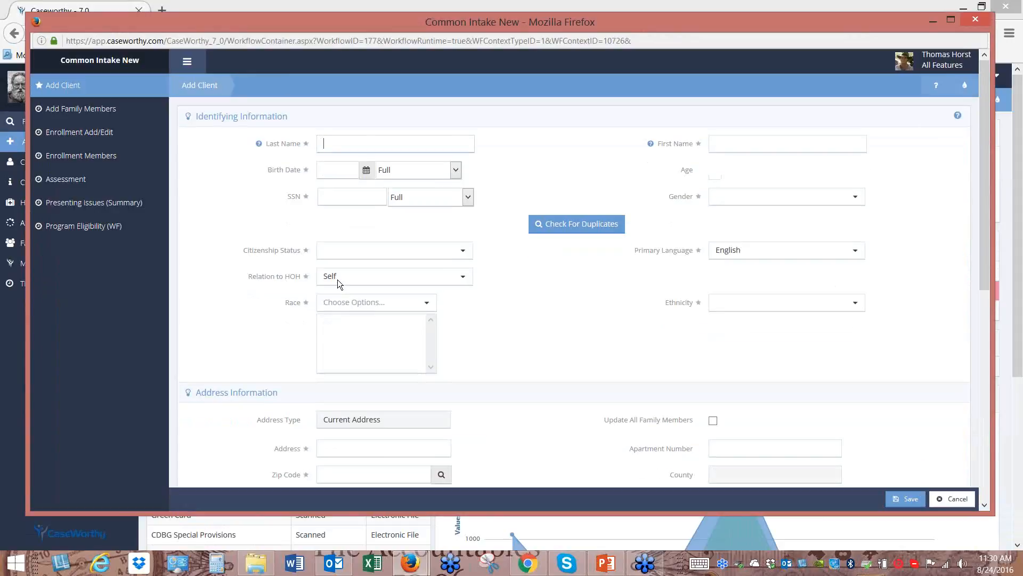
# Shrink and reposition the Common Intake window, then switch the main window to administration
pyautogui.moveTo(168, 27); pyautogui.dragTo(209, 31)
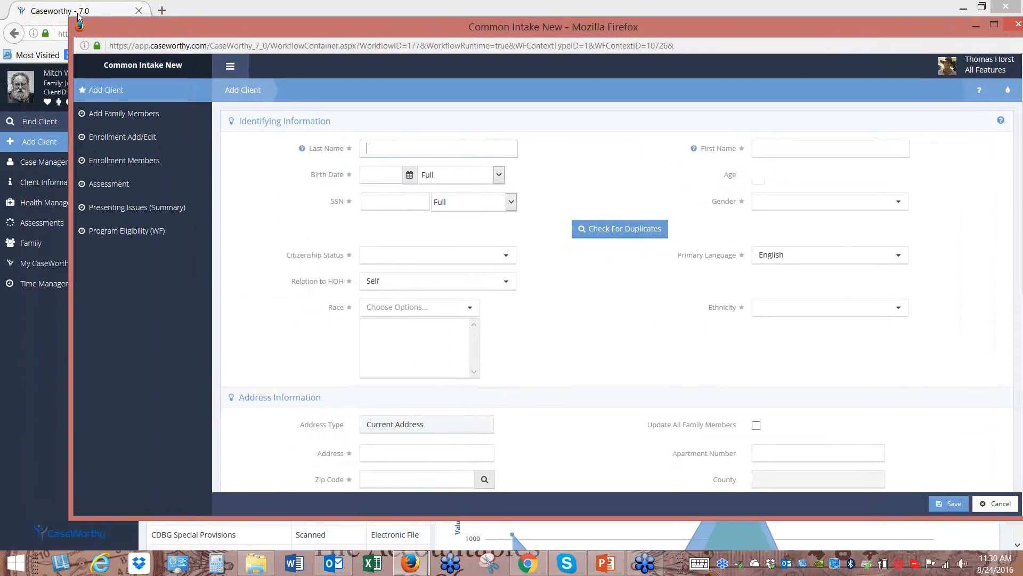
pyautogui.moveTo(70, 21); pyautogui.dragTo(219, 64)
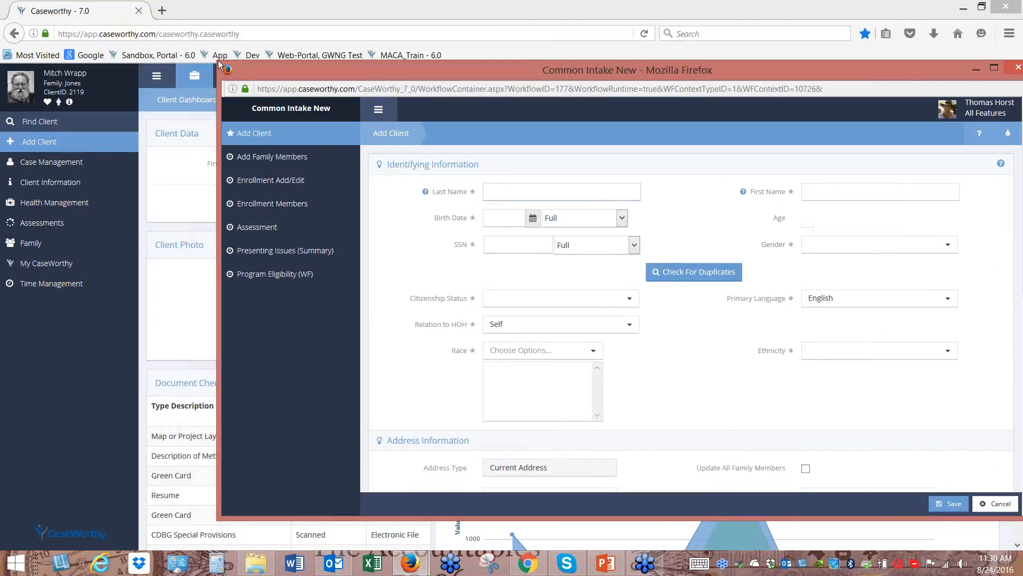
pyautogui.moveTo(462, 65); pyautogui.dragTo(386, 47)
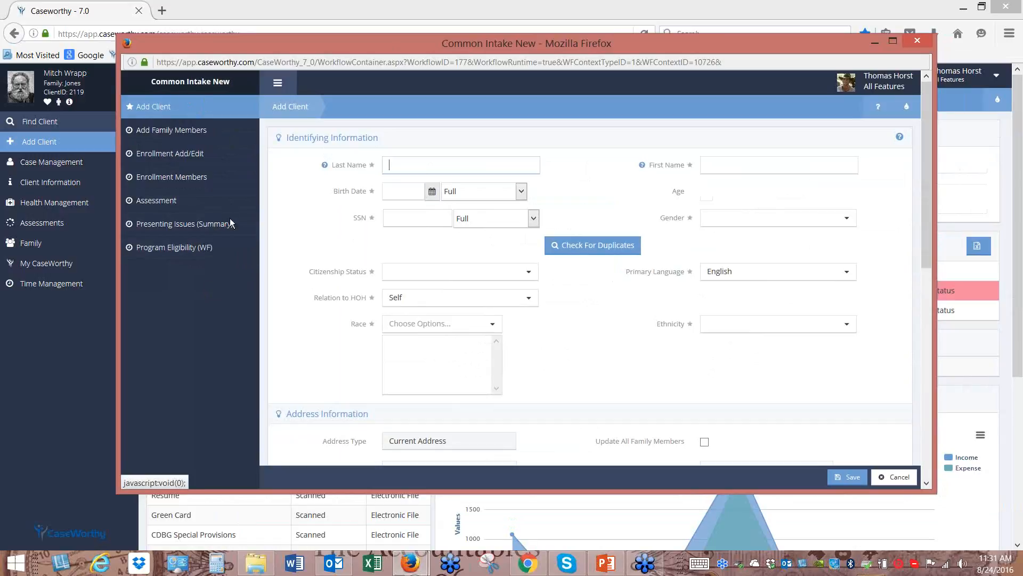
pyautogui.moveTo(282, 41); pyautogui.dragTo(304, 133)
pyautogui.click(268, 76)
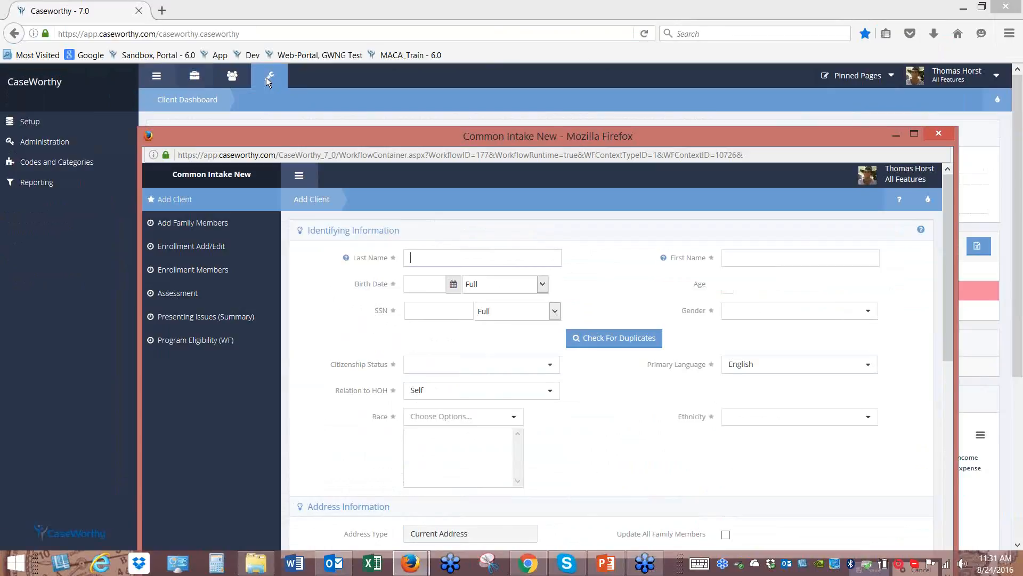
# Open the Workflows list under Setup and scroll down to Common Intake New
pyautogui.click(54, 129)
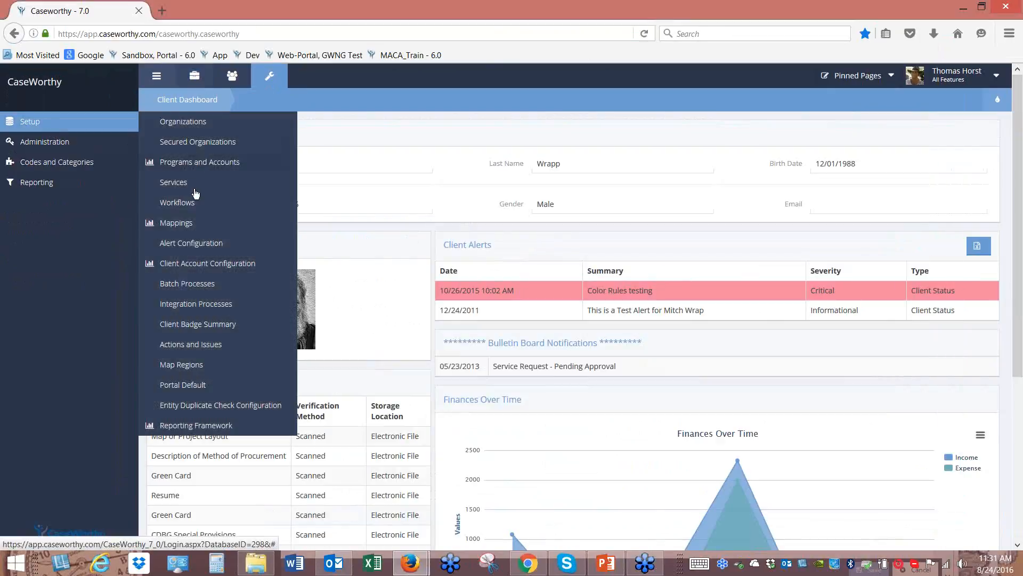
pyautogui.click(185, 206)
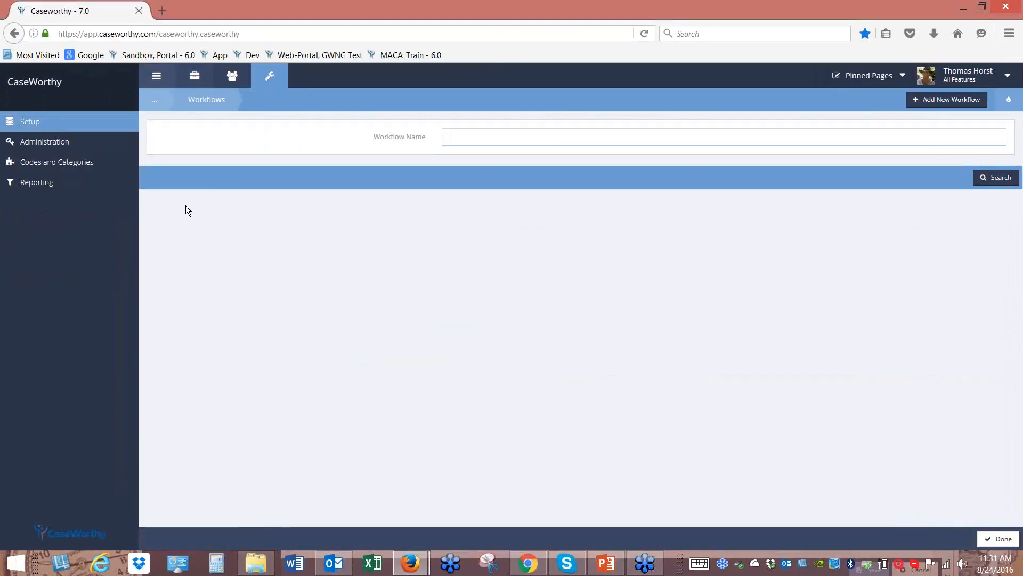
pyautogui.scroll(-3, 275, 291)
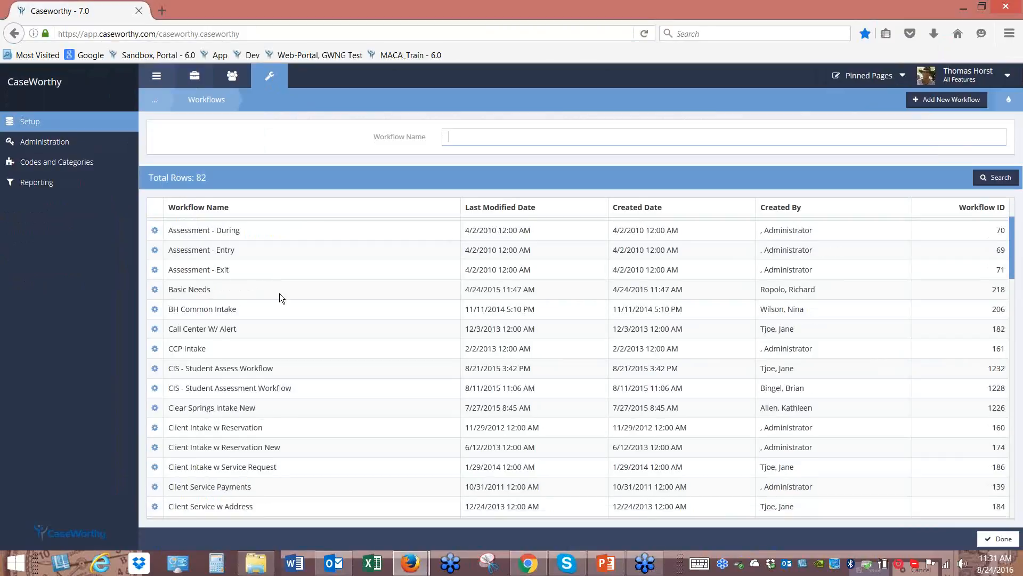
pyautogui.scroll(-2, 280, 293)
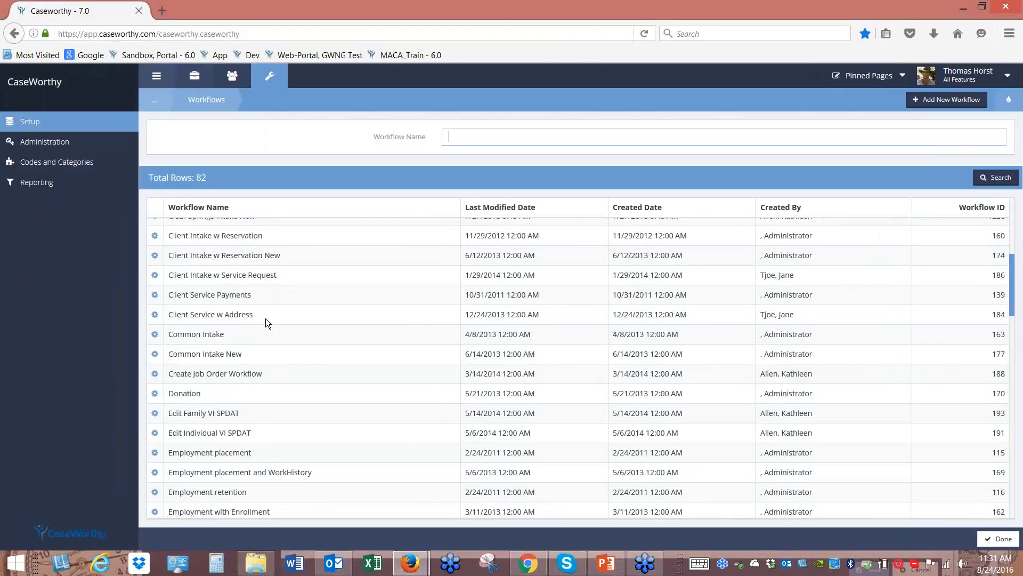
# Edit Common Intake New in the workflow builder, widen it to see every step, then close it
pyautogui.click(155, 354)
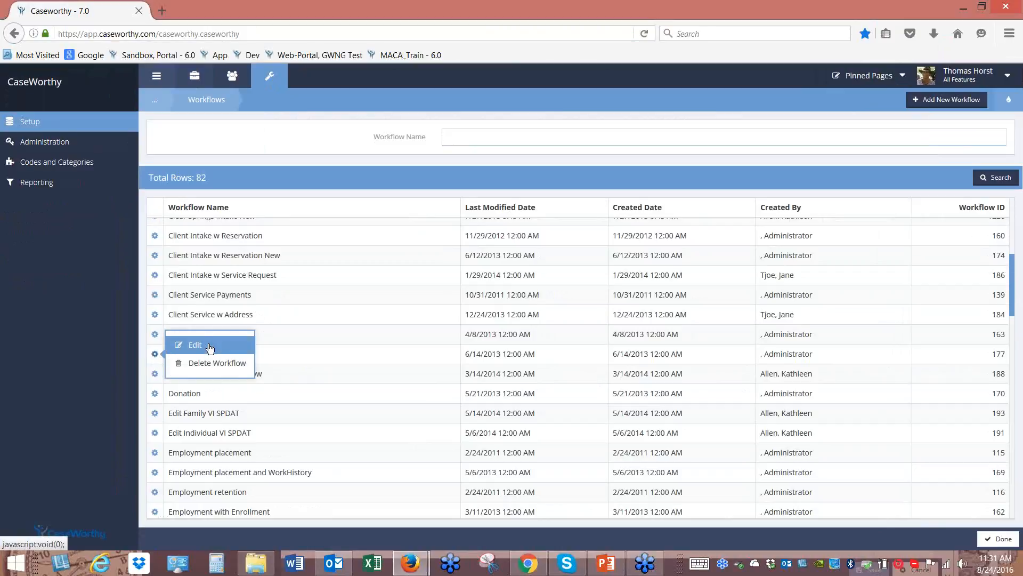
pyautogui.click(195, 345)
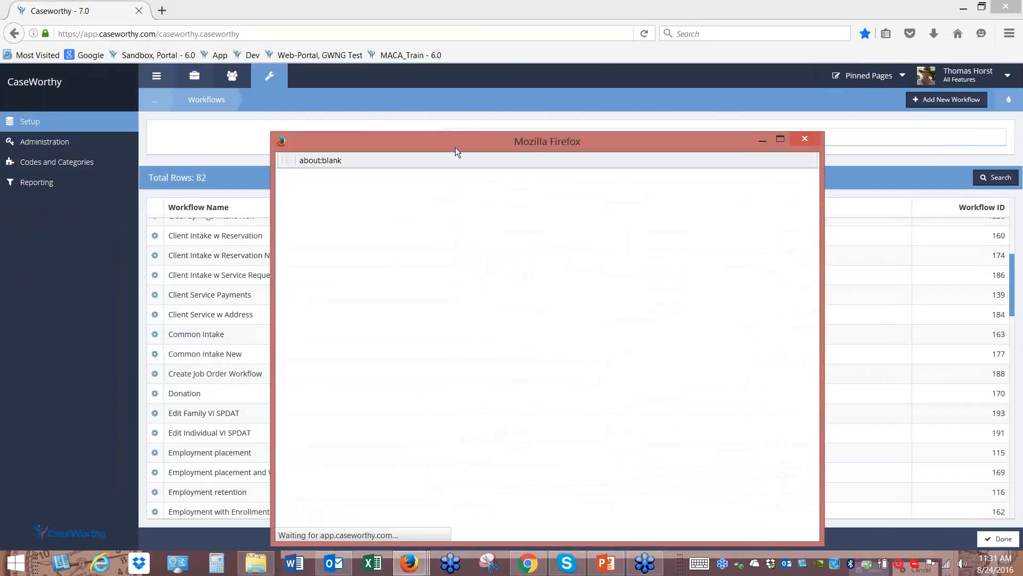
pyautogui.moveTo(455, 147); pyautogui.dragTo(405, 72)
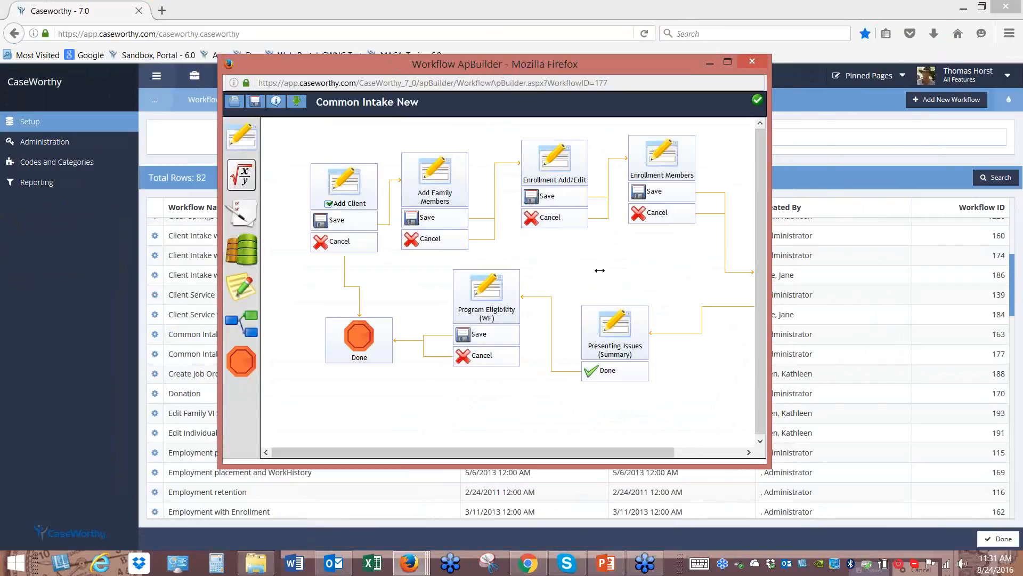
pyautogui.moveTo(770, 277); pyautogui.dragTo(892, 312)
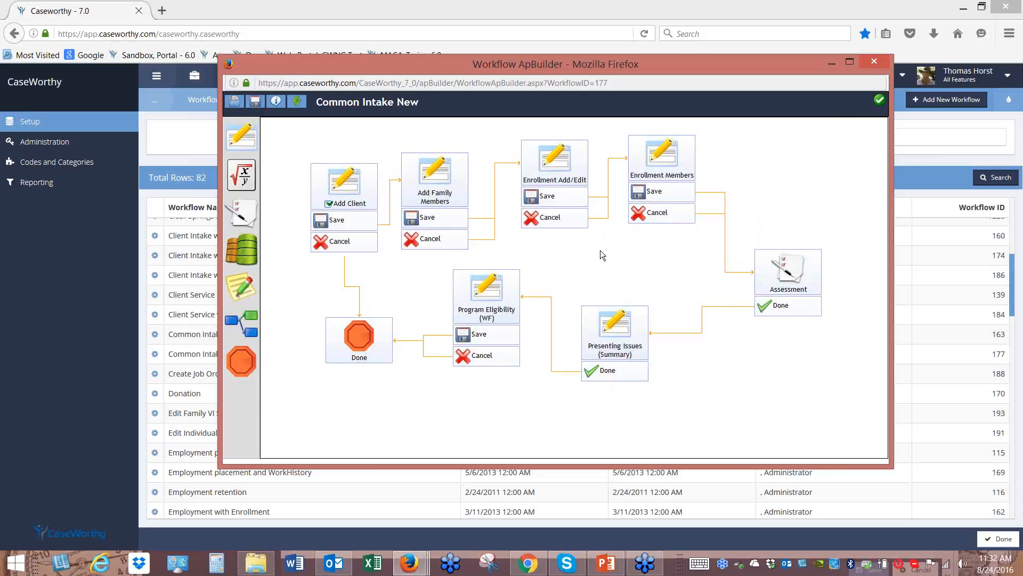
pyautogui.click(873, 63)
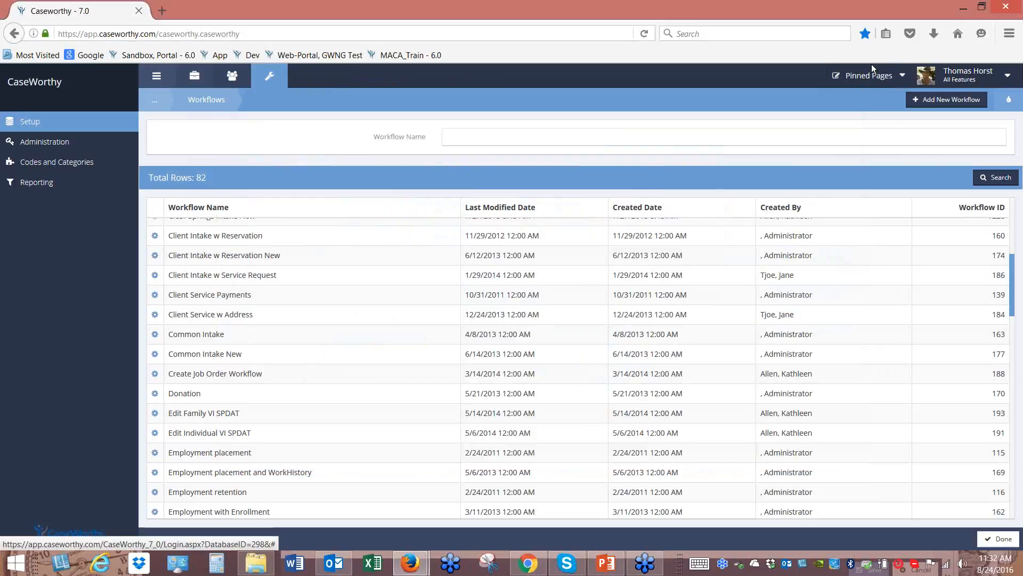
# Bring back the Common Intake New window and launch Form apBuilder for its Add Client page
pyautogui.moveTo(422, 568)
pyautogui.click(469, 504)
pyautogui.moveTo(499, 141); pyautogui.dragTo(482, 49)
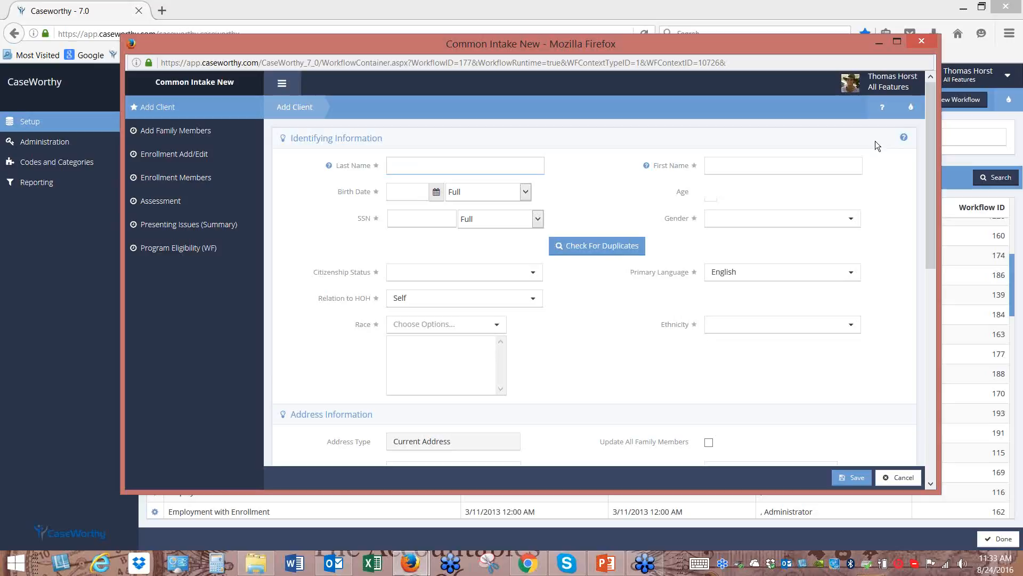
pyautogui.click(911, 108)
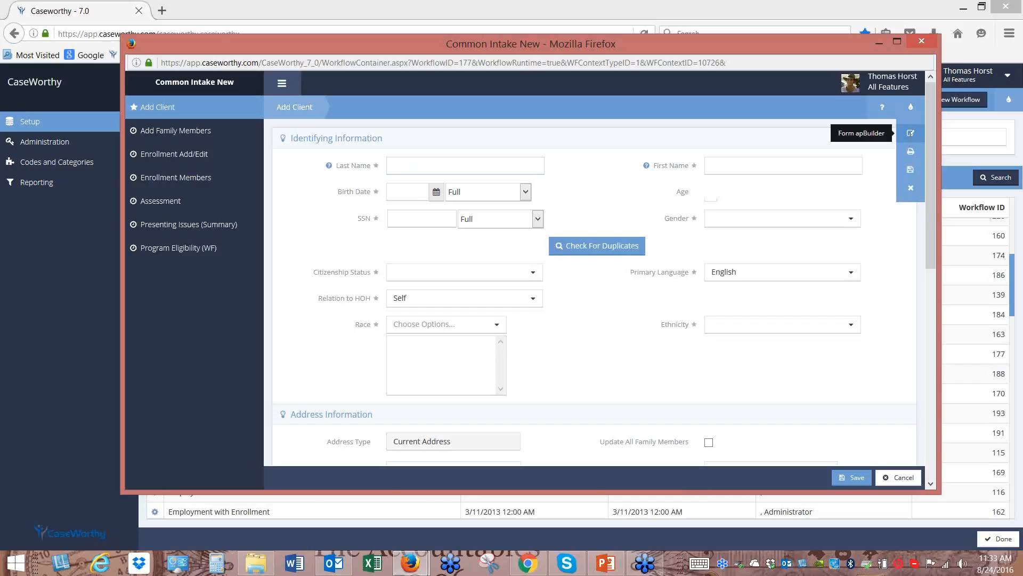
pyautogui.click(906, 135)
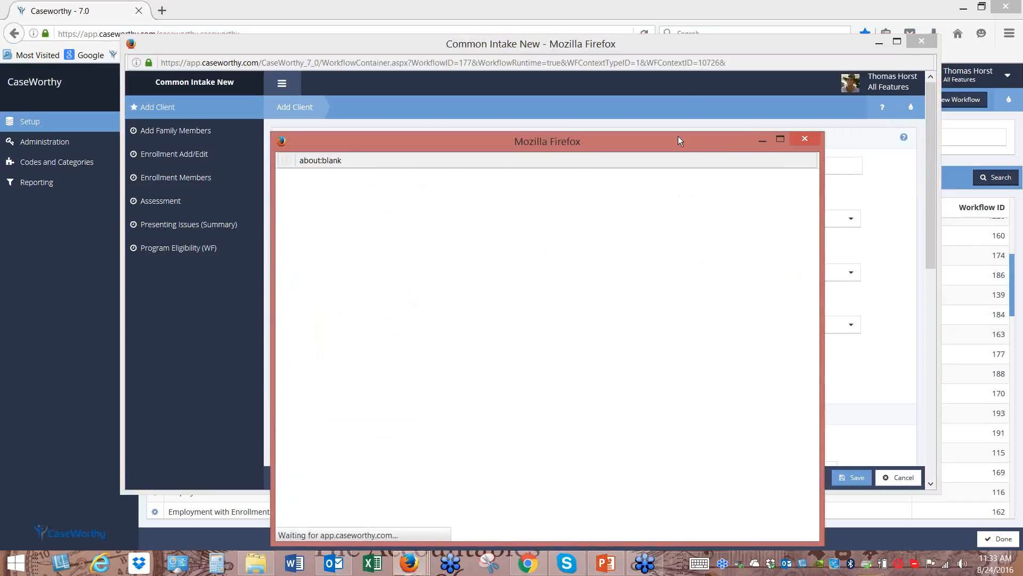
# Reposition the Form Builder window and switch to Data View to show the Entity and Client tables
pyautogui.moveTo(679, 142); pyautogui.dragTo(901, 54)
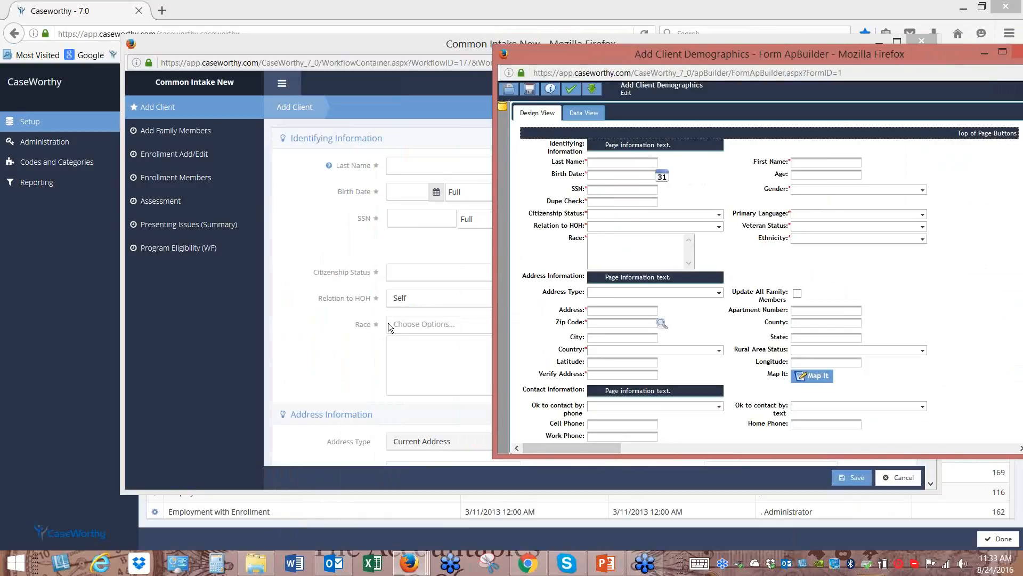
pyautogui.moveTo(862, 57); pyautogui.dragTo(694, 64)
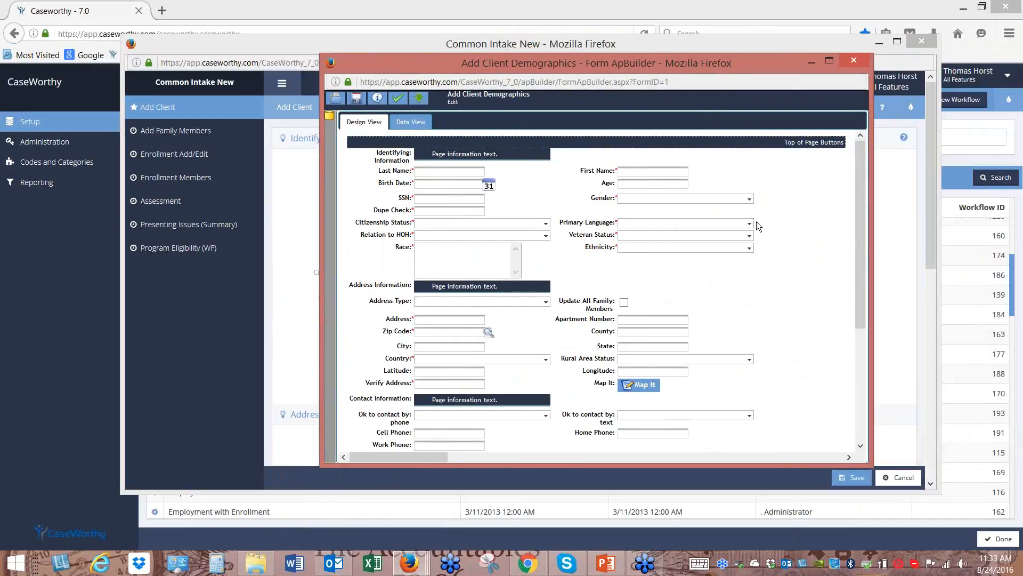
pyautogui.click(419, 123)
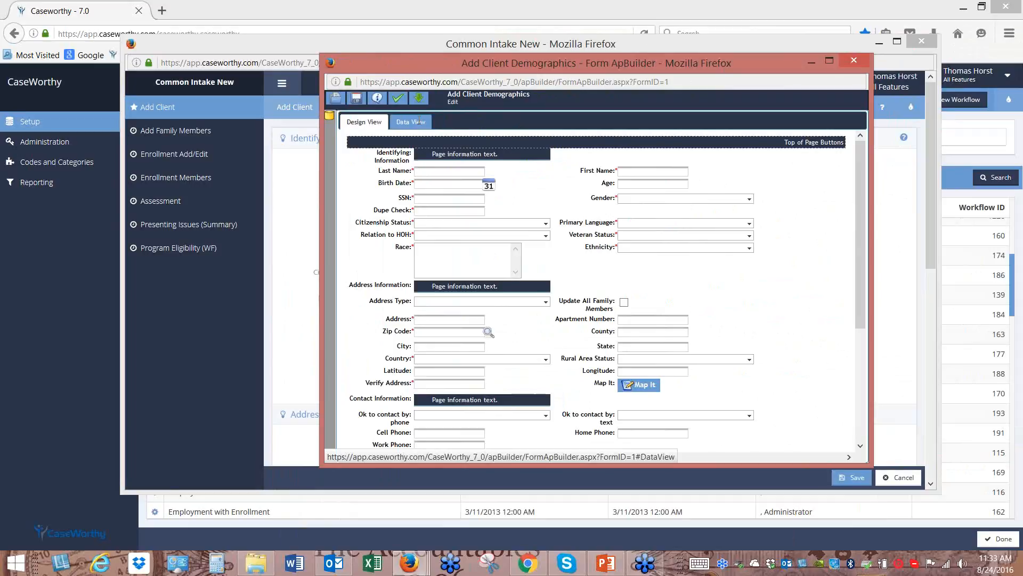
pyautogui.moveTo(858, 180)
pyautogui.mouseDown()
pyautogui.moveTo(861, 206)
pyautogui.moveTo(863, 178)
pyautogui.mouseUp()
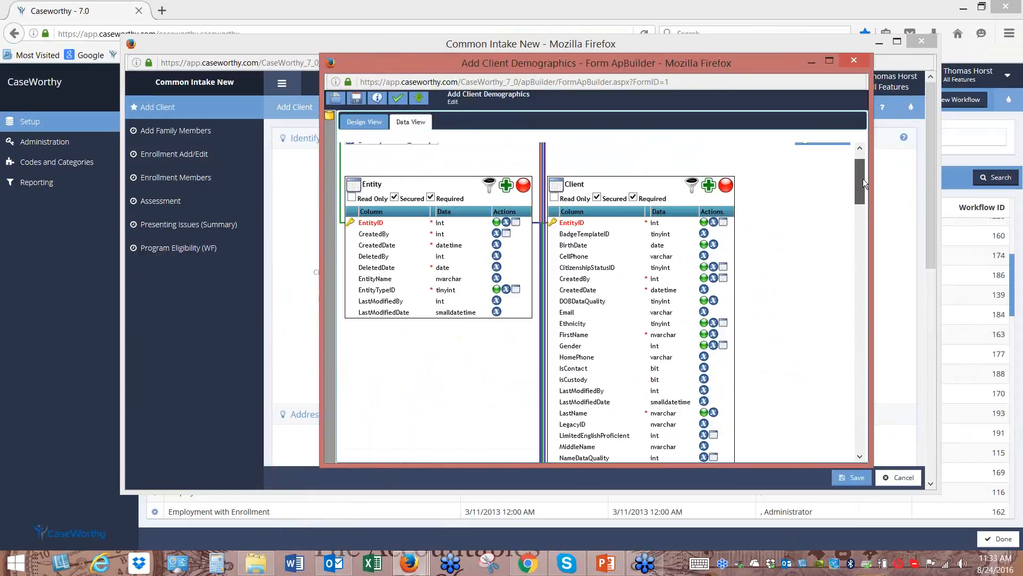
# Add a bit column named from 'Eye Colo' (X_EyeColor) to the Client table and save it
pyautogui.click(710, 189)
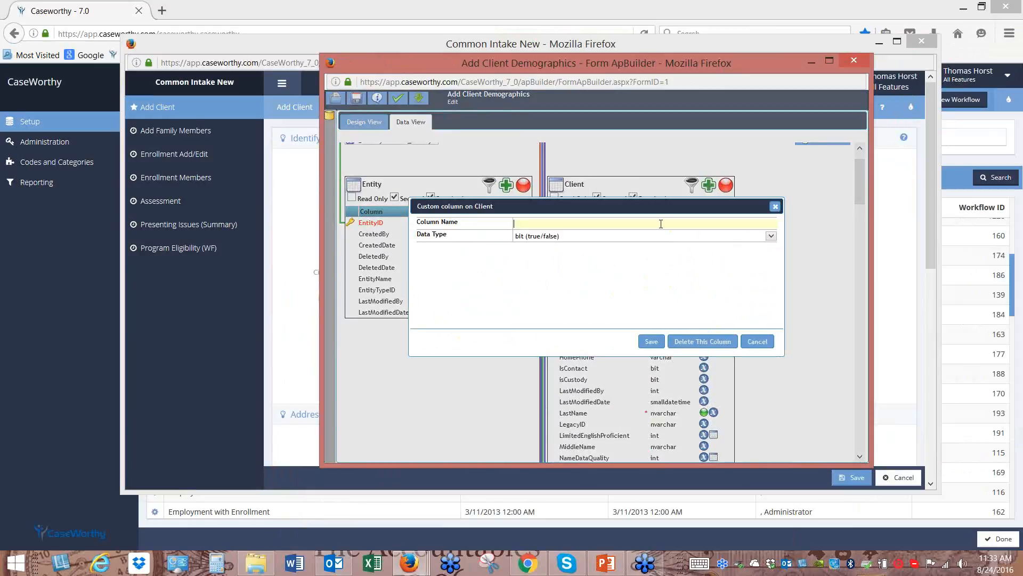
pyautogui.write('Eye Color')
pyautogui.click(651, 344)
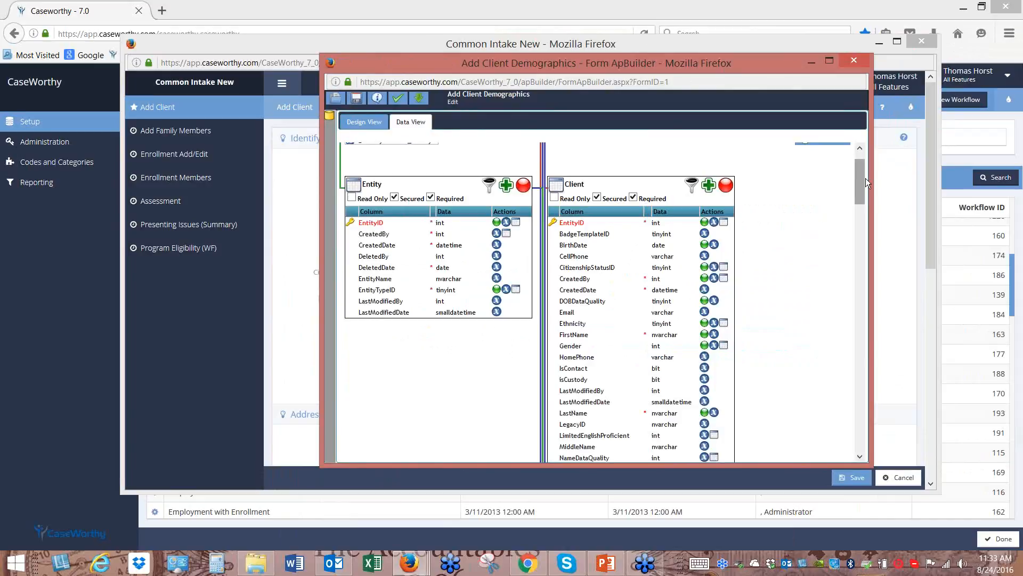
pyautogui.moveTo(860, 175); pyautogui.dragTo(862, 207)
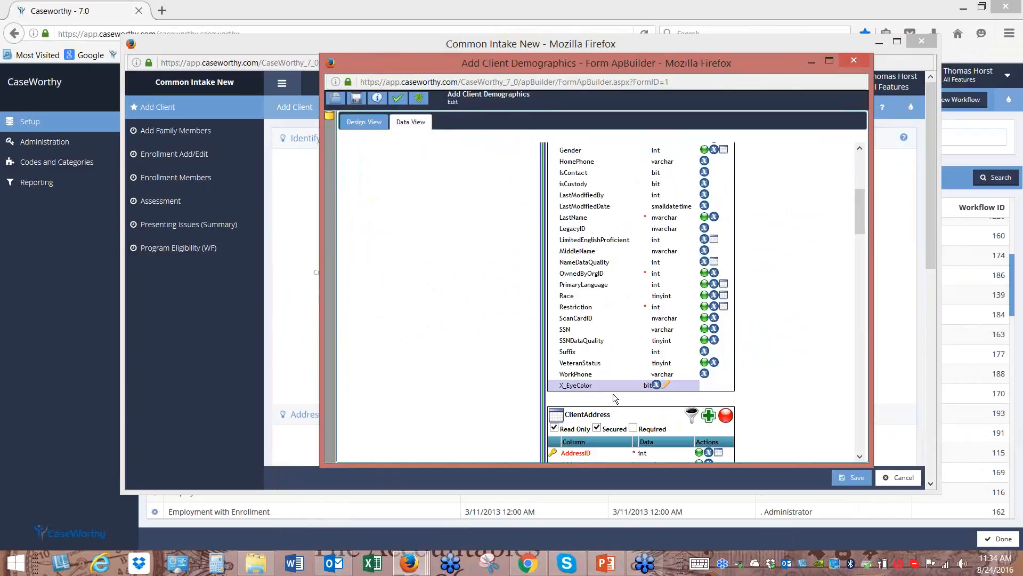
# In Design View, drag Client's X_EyeColor field beside Dupe Check and open its element properties
pyautogui.click(364, 122)
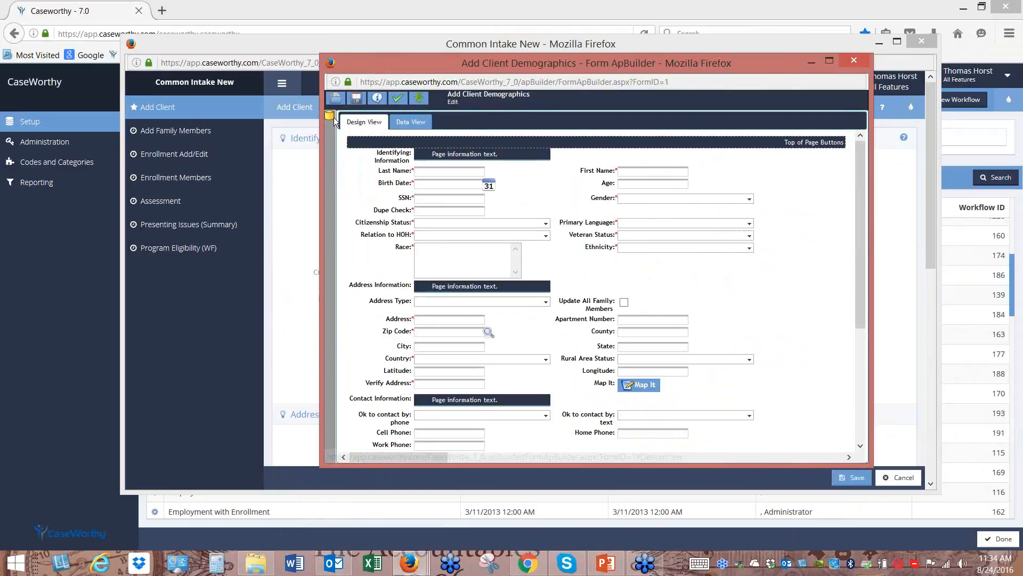
pyautogui.click(330, 116)
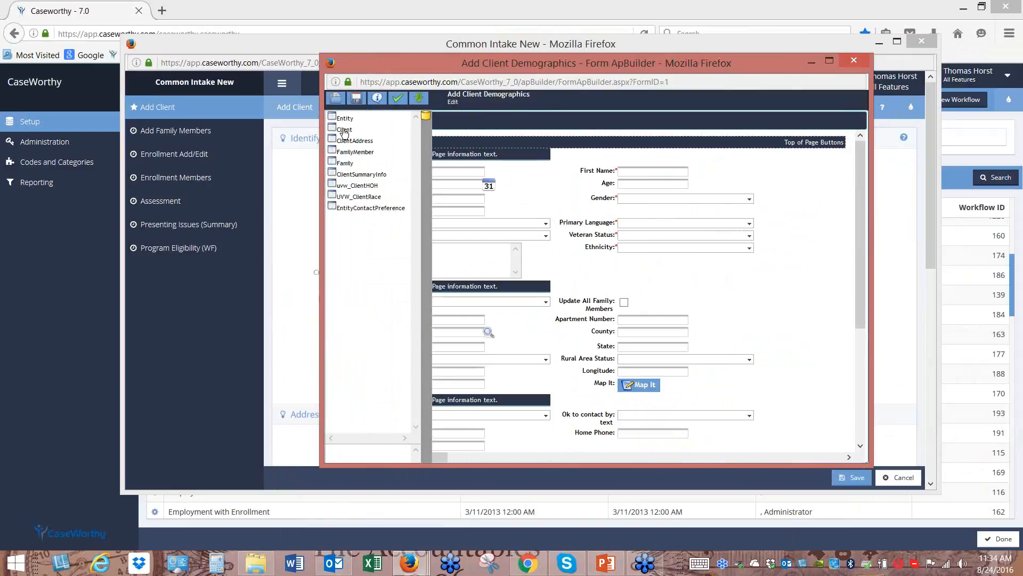
pyautogui.click(344, 130)
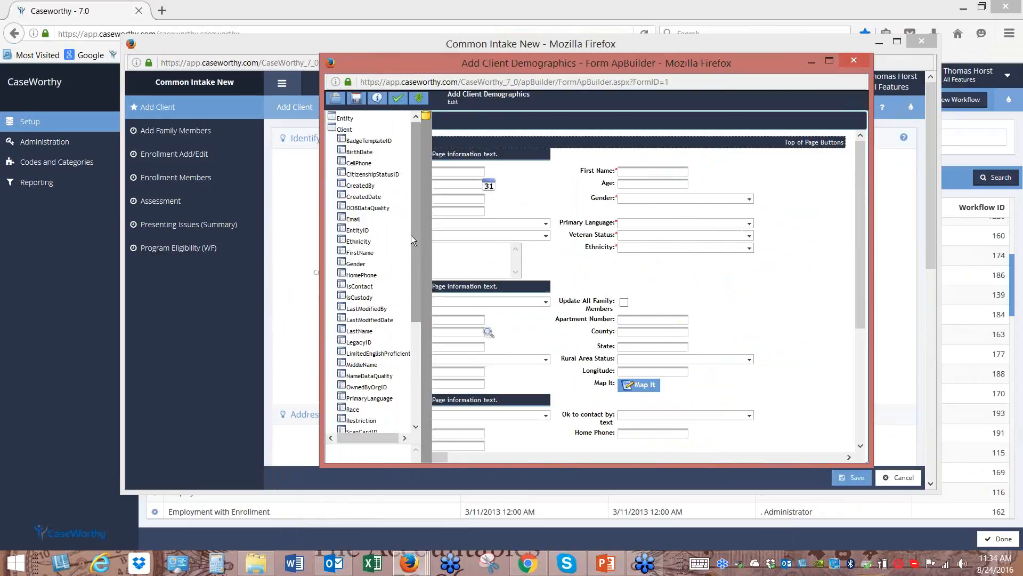
pyautogui.scroll(-1, 405, 284)
pyautogui.scroll(-5, 405, 284)
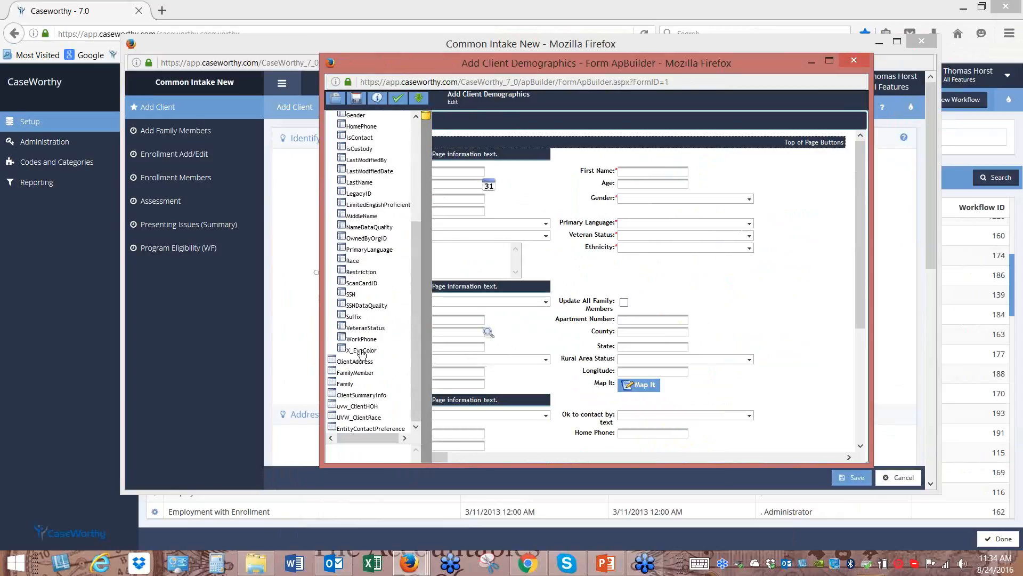
pyautogui.moveTo(362, 354); pyautogui.dragTo(552, 214)
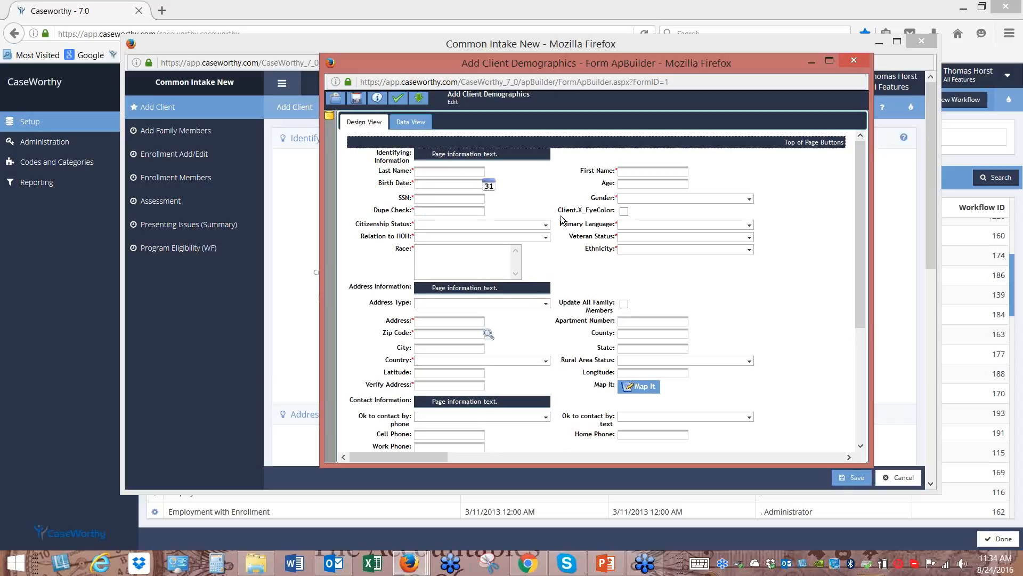
pyautogui.doubleClick(588, 212)
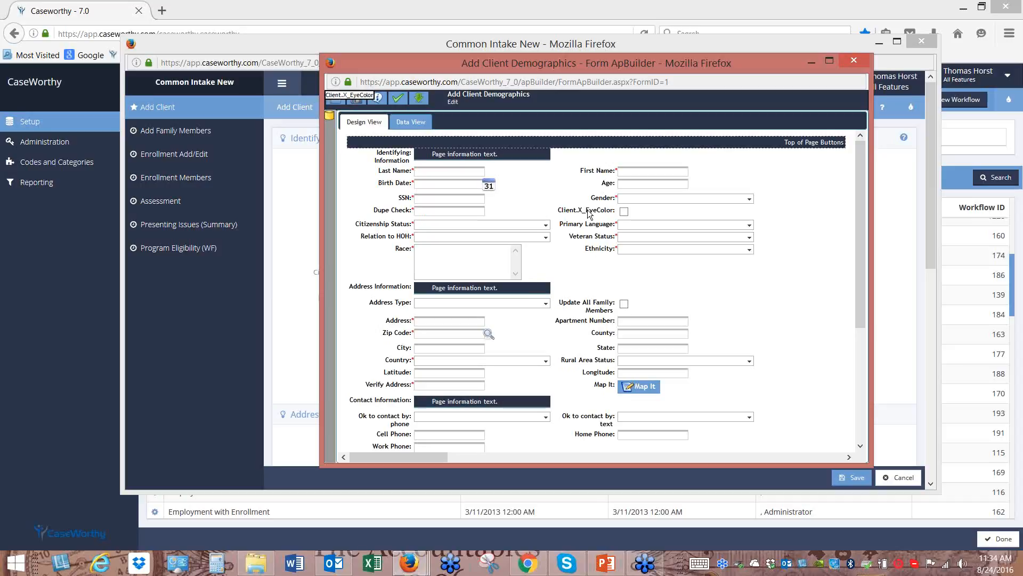
pyautogui.click(457, 148)
# Relabel the field 'Eye Color' and mark it Required
pyautogui.press('BackSpace')
pyautogui.press('BackSpace')
pyautogui.press('BackSpace')
pyautogui.press('BackSpace')
pyautogui.press('BackSpace')
pyautogui.press('BackSpace')
pyautogui.press('BackSpace')
pyautogui.press('BackSpace')
pyautogui.press('BackSpace')
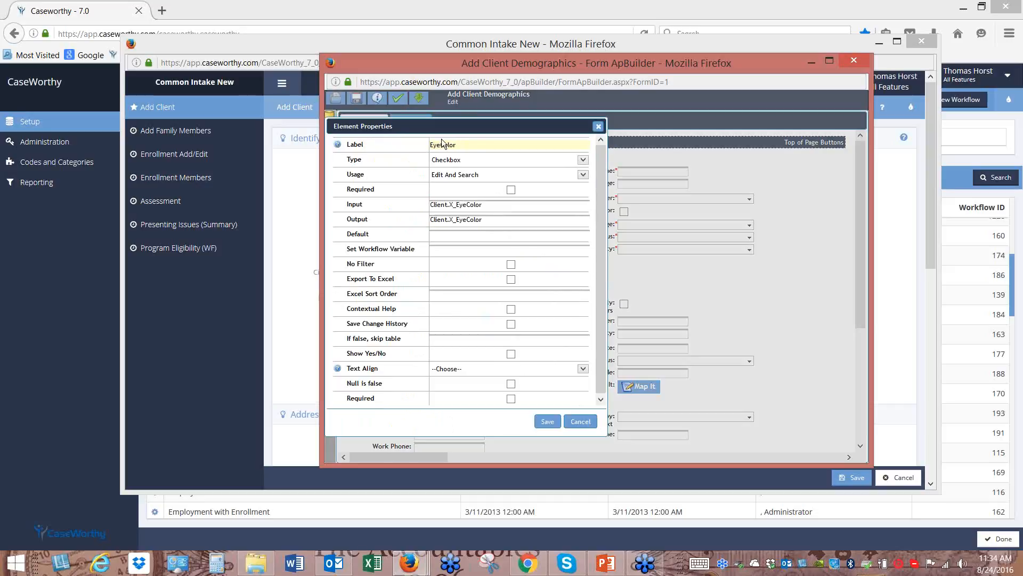
pyautogui.click(442, 143)
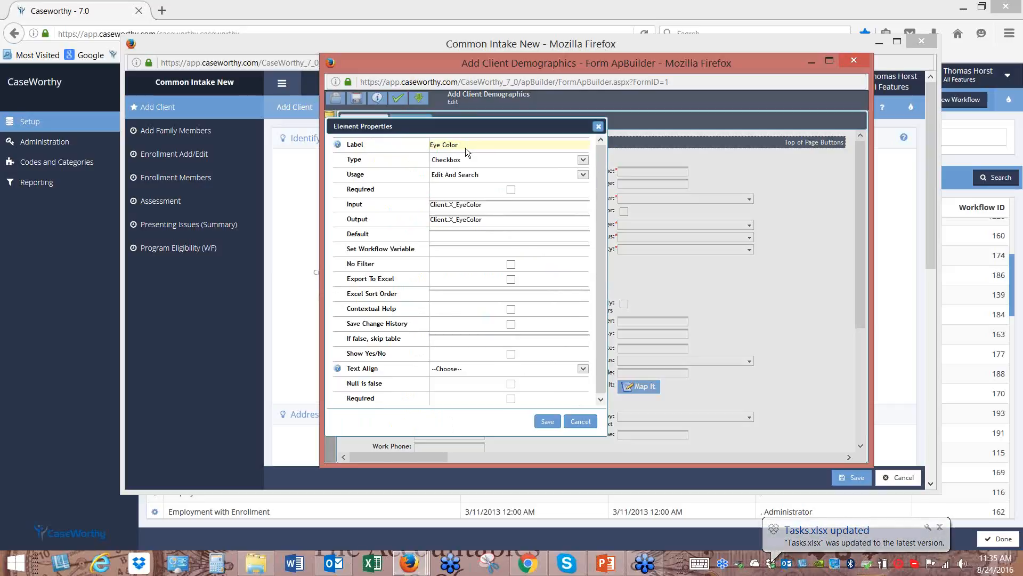
pyautogui.click(510, 193)
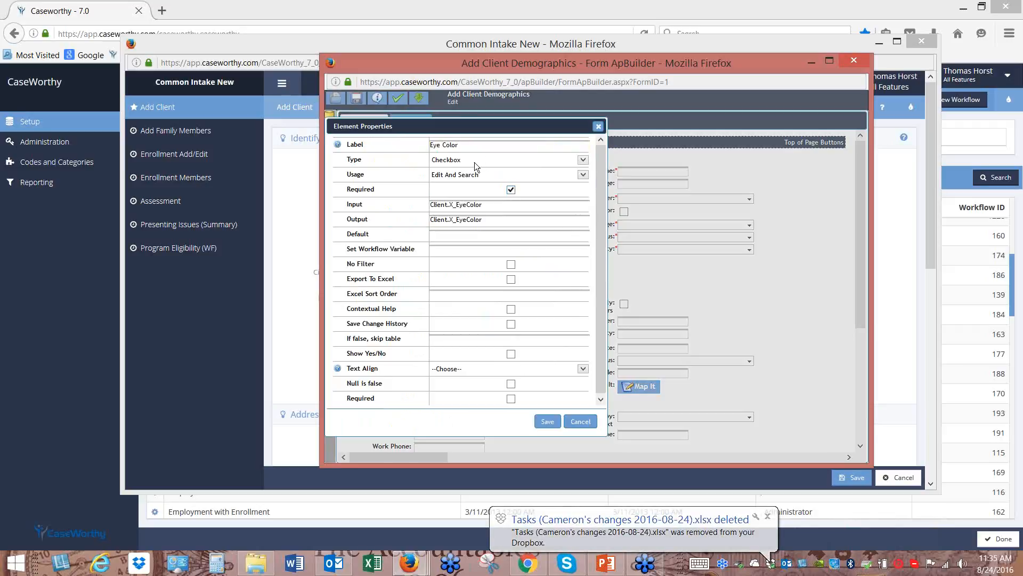
# Set the field type to Drop Down List and search the list lookup for 'eye'
pyautogui.click(583, 161)
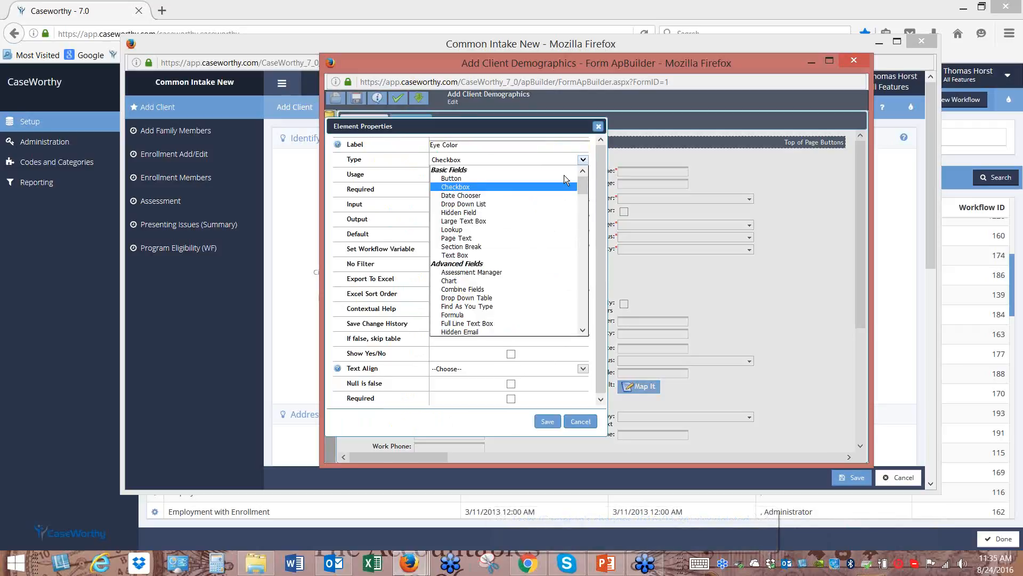
pyautogui.click(539, 203)
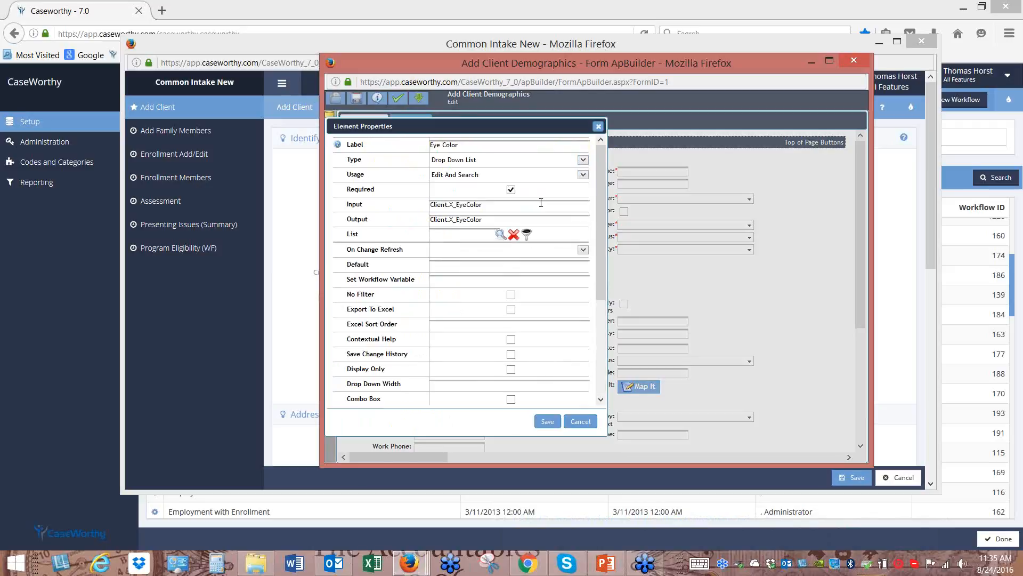
pyautogui.click(527, 235)
pyautogui.click(617, 205)
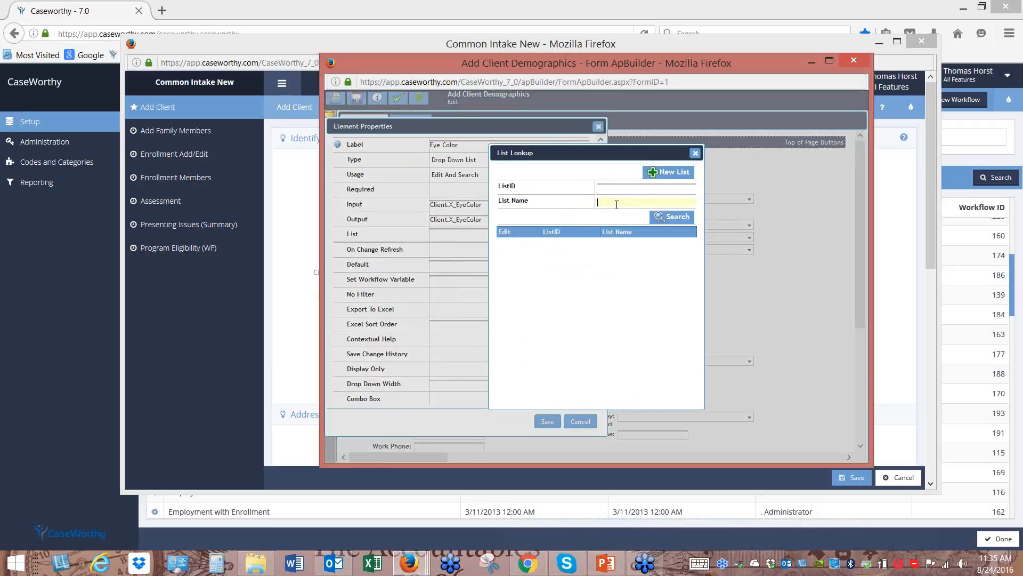
pyautogui.write('eye')
# Edit the Eye Color list to remove Purple, save it, and save the field's properties
pyautogui.click(677, 218)
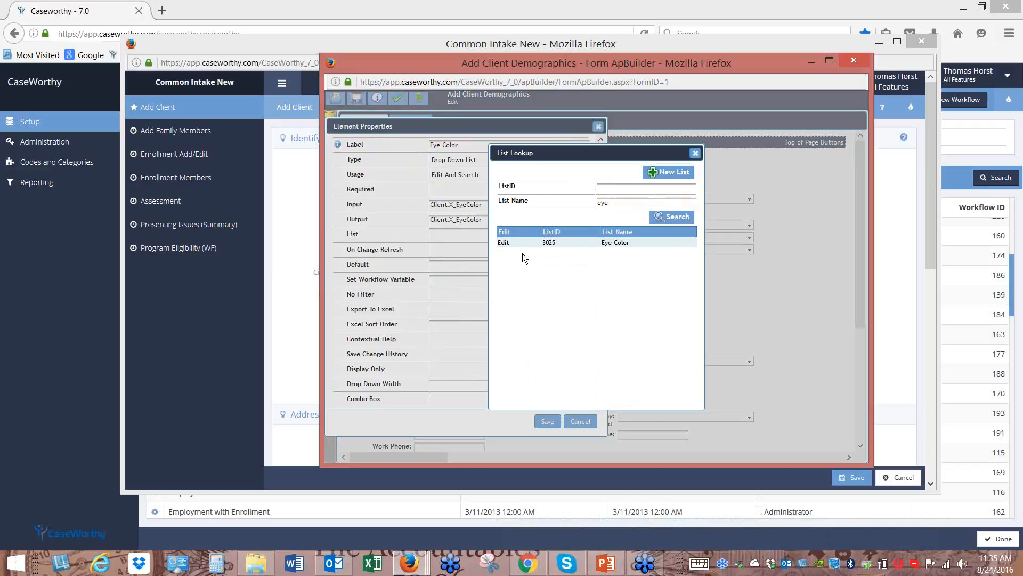
pyautogui.click(502, 244)
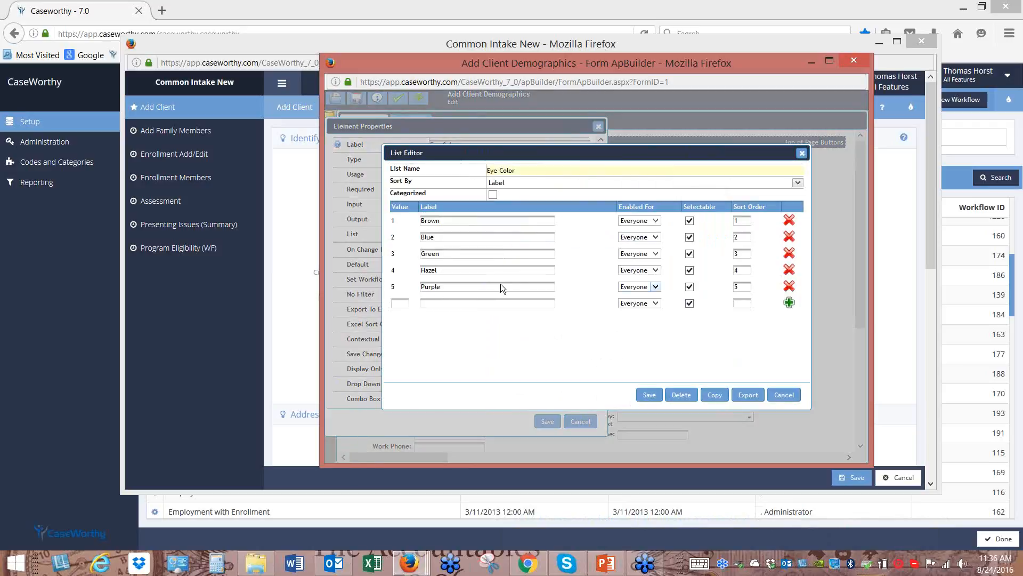
pyautogui.click(790, 286)
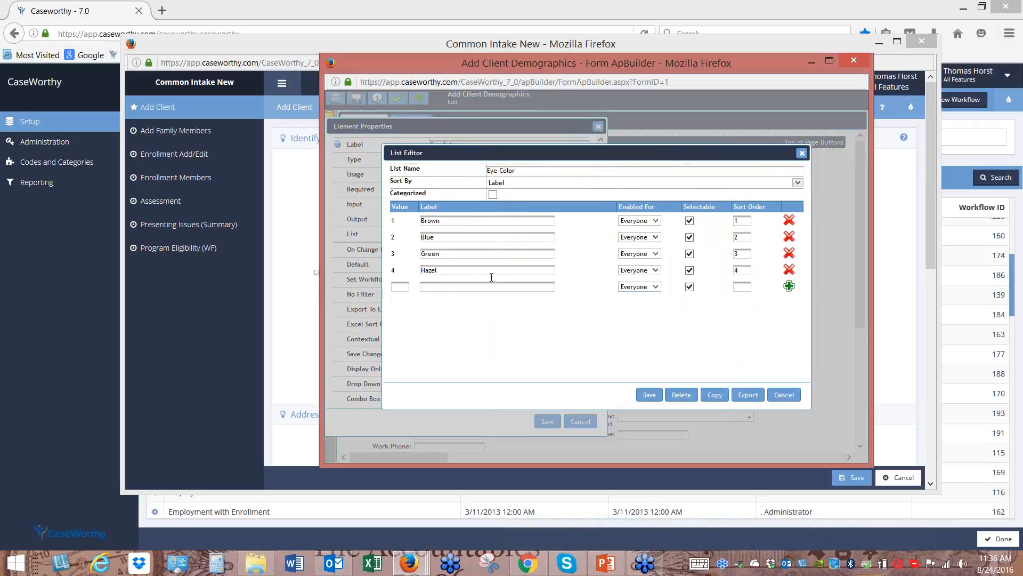
pyautogui.click(649, 395)
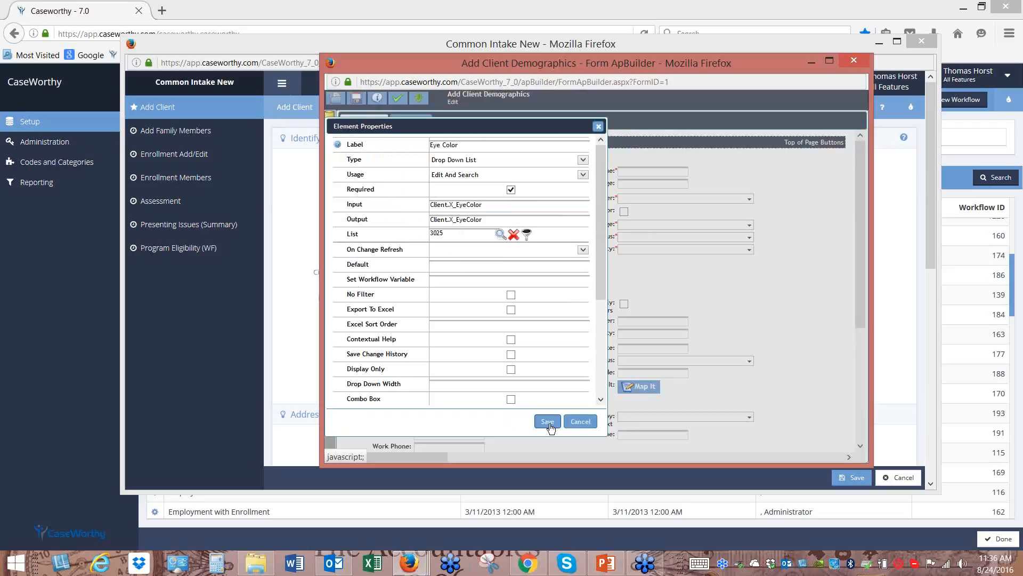
pyautogui.click(548, 422)
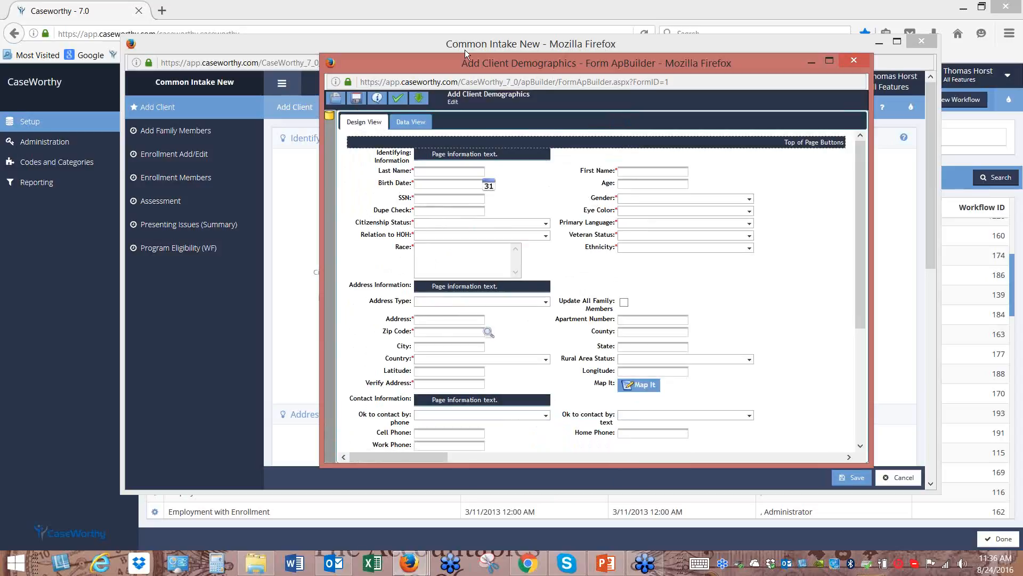
# Delete the Eye Color field from the Add Client Demographics form
pyautogui.moveTo(468, 59); pyautogui.dragTo(462, 259)
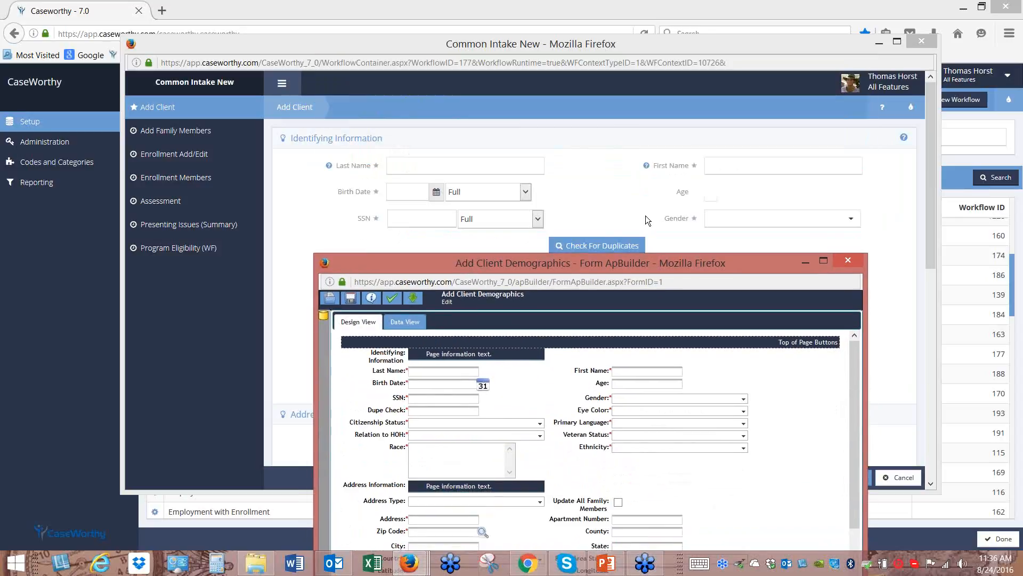
pyautogui.moveTo(681, 267); pyautogui.dragTo(642, 93)
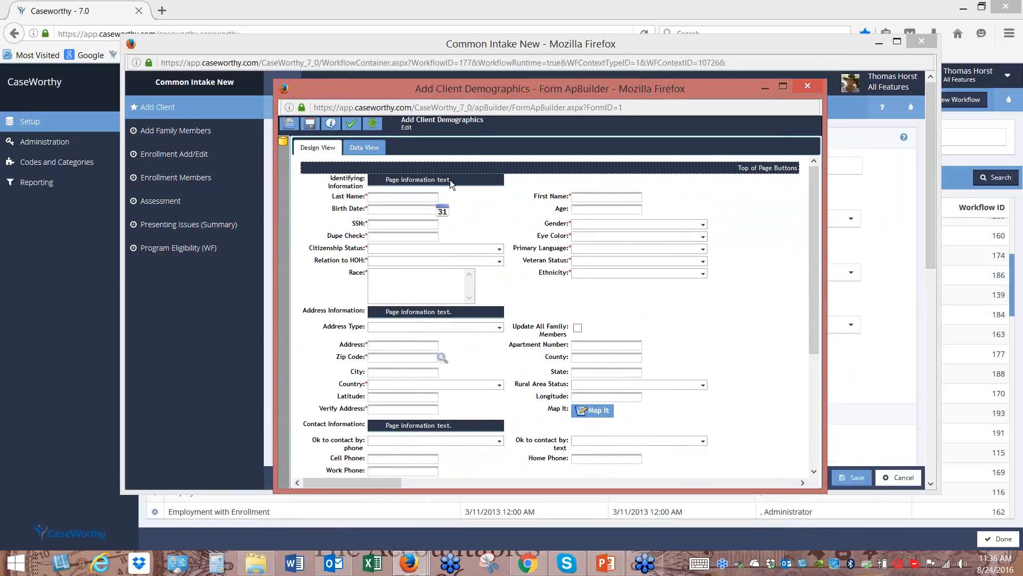
pyautogui.click(373, 145)
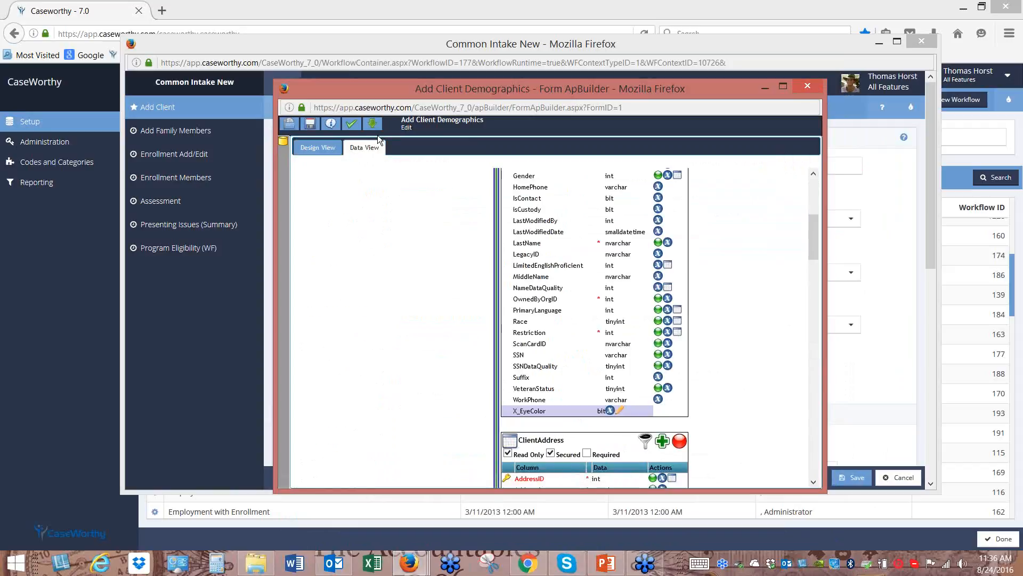
pyautogui.click(322, 150)
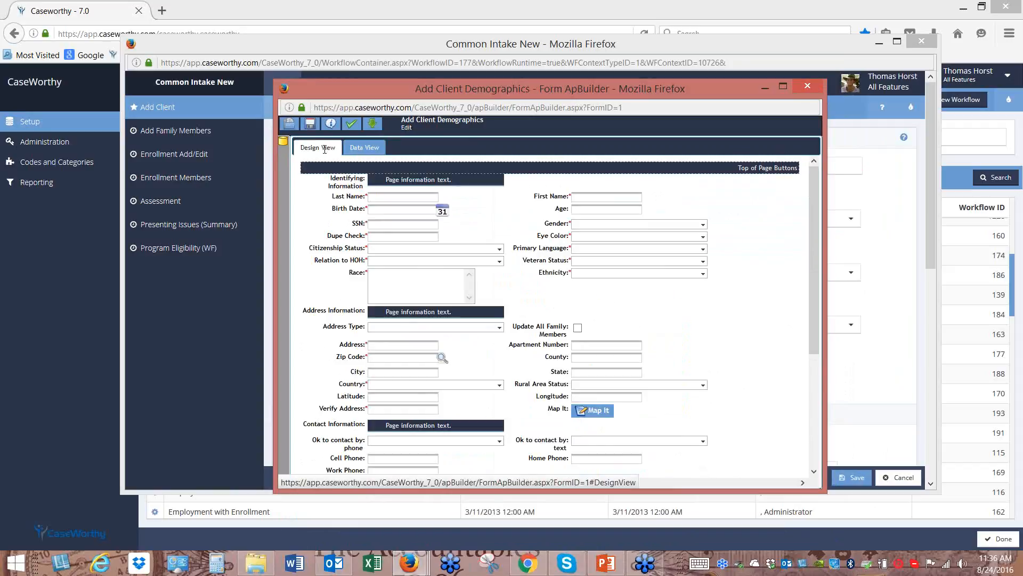
pyautogui.doubleClick(559, 238)
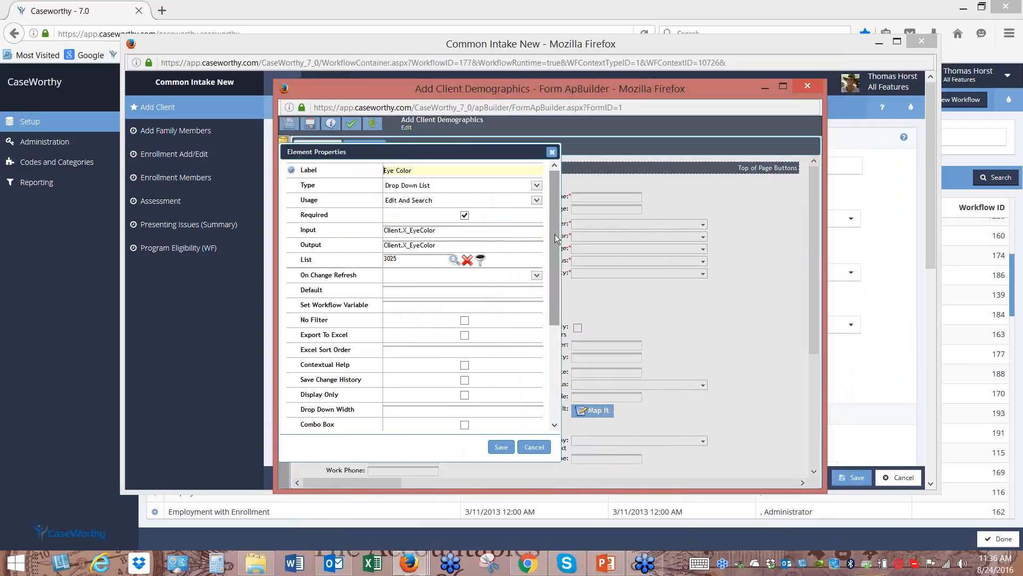
pyautogui.click(551, 152)
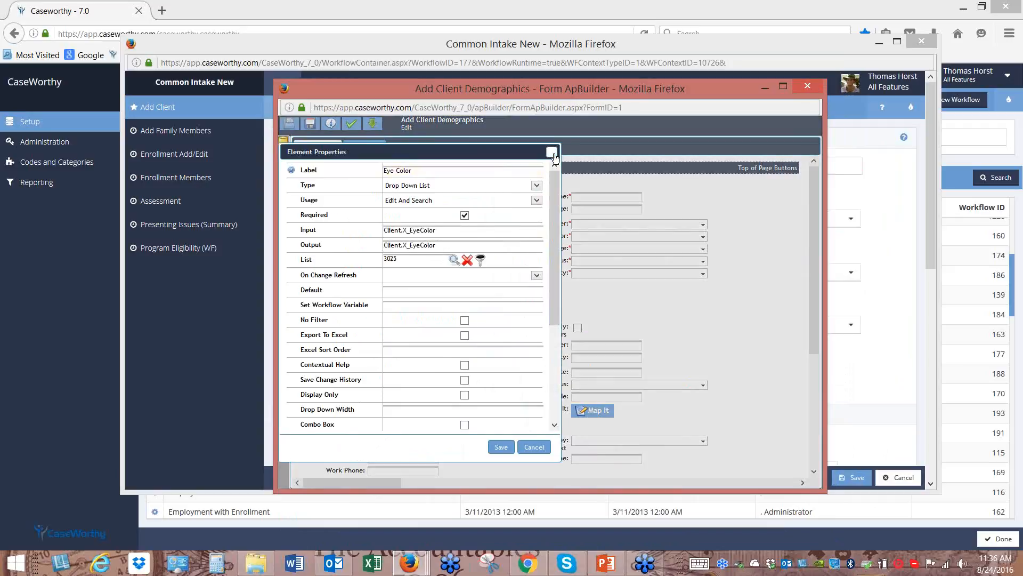
pyautogui.doubleClick(558, 238)
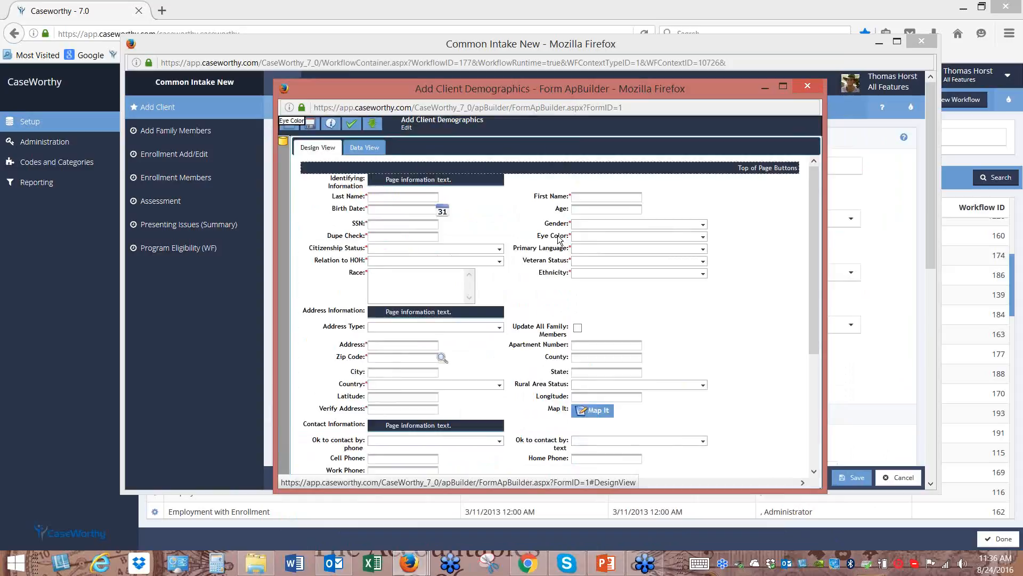
pyautogui.click(552, 152)
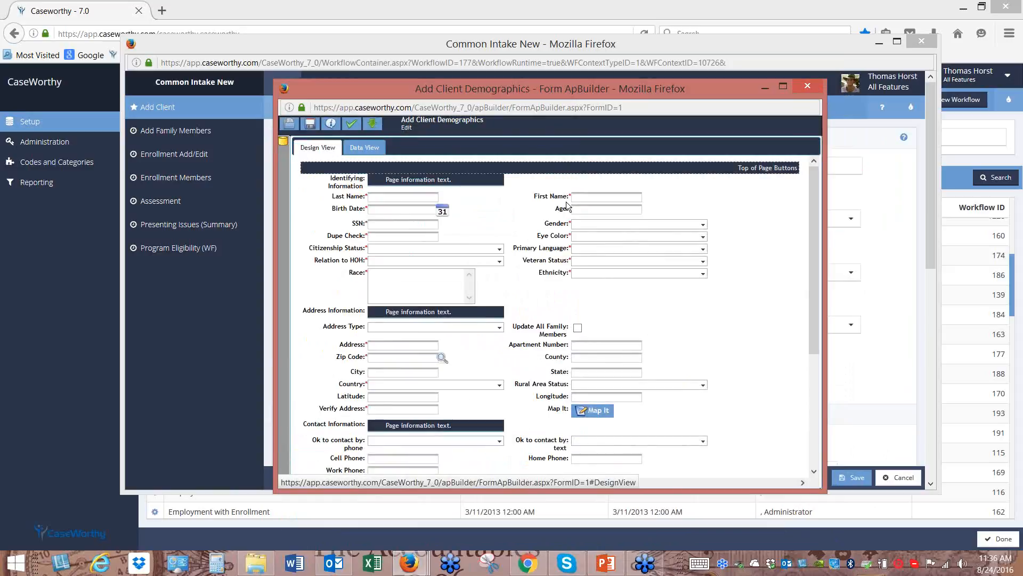
pyautogui.rightClick(558, 237)
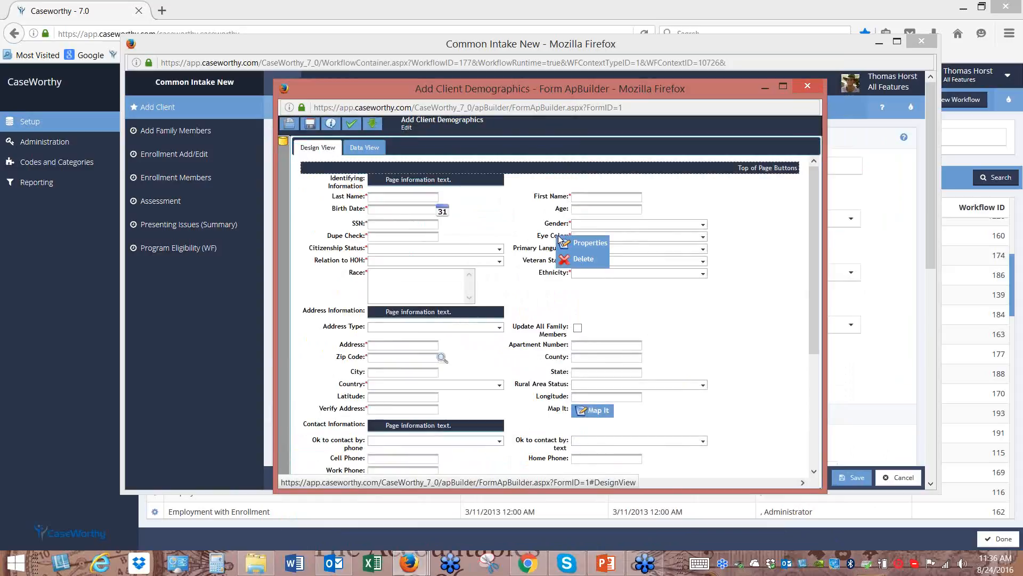
pyautogui.click(580, 260)
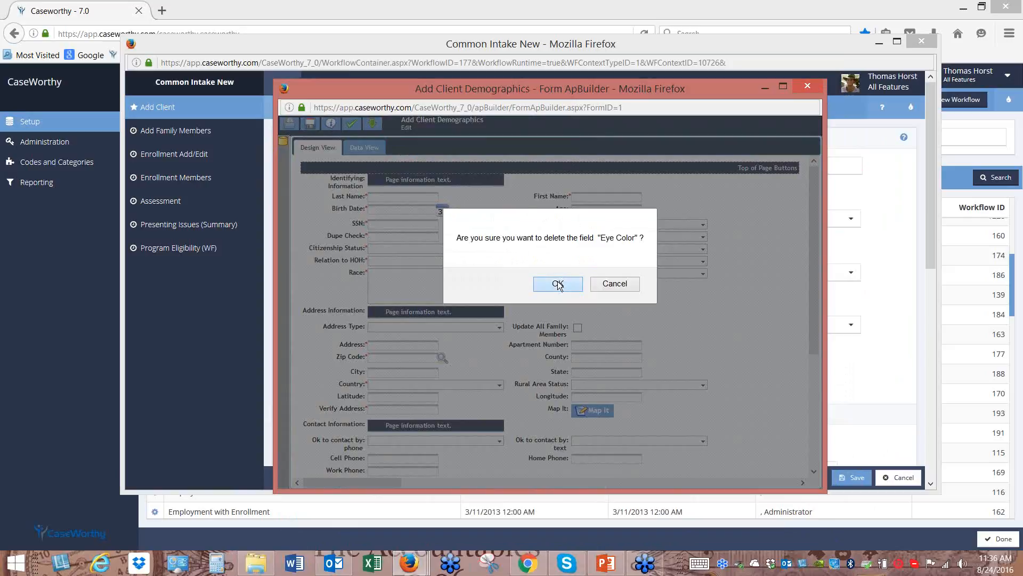
pyautogui.click(557, 283)
# Delete the X_EyeColor custom column in Data View, then save and close the form designer
pyautogui.click(365, 147)
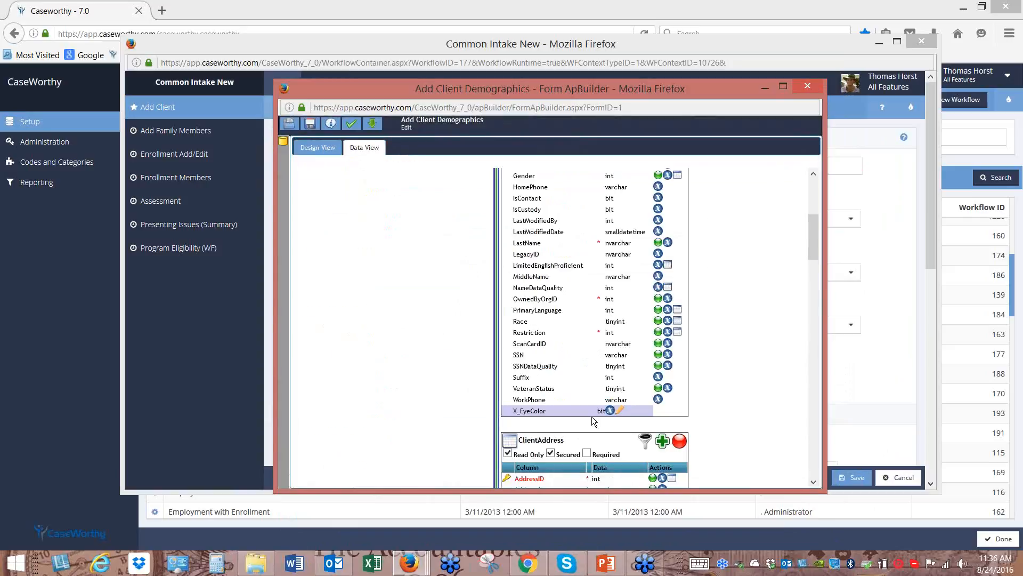
pyautogui.click(619, 410)
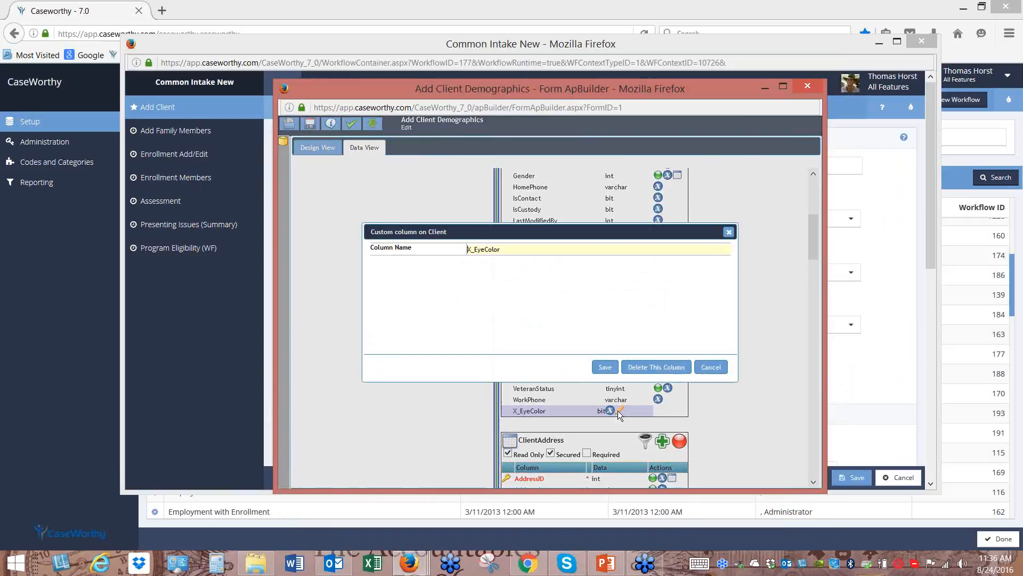
pyautogui.click(655, 367)
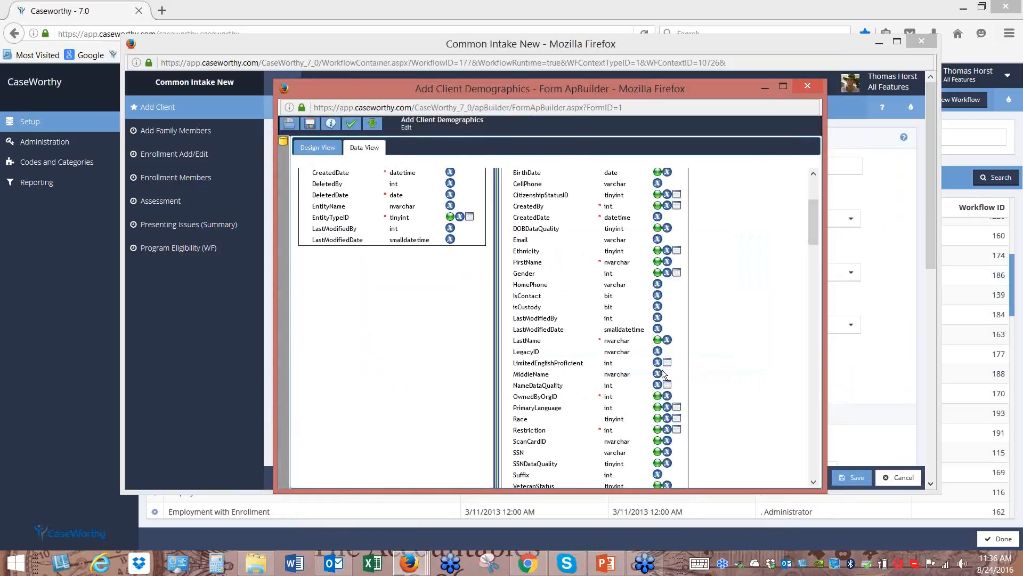
pyautogui.click(310, 128)
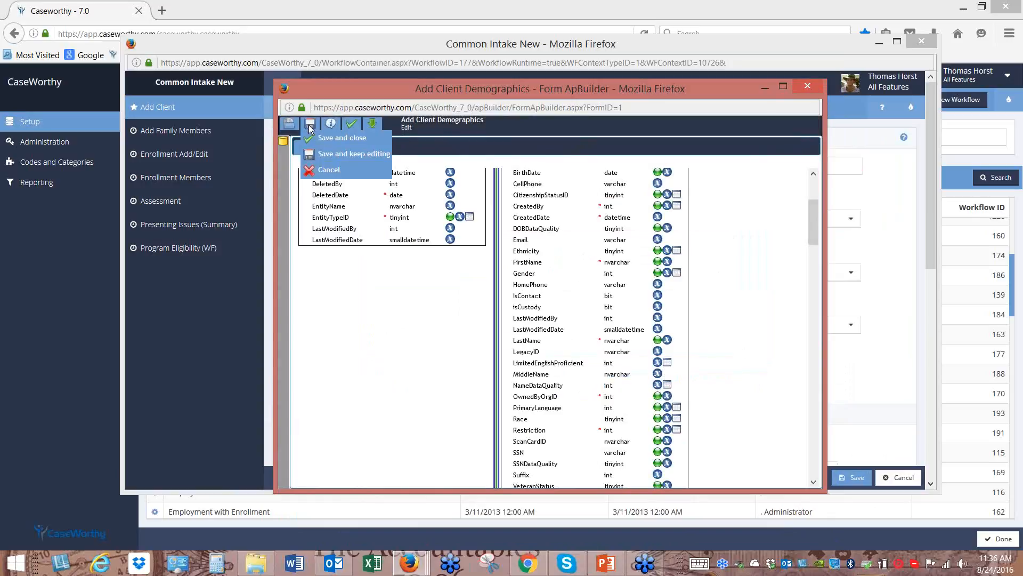
pyautogui.click(341, 140)
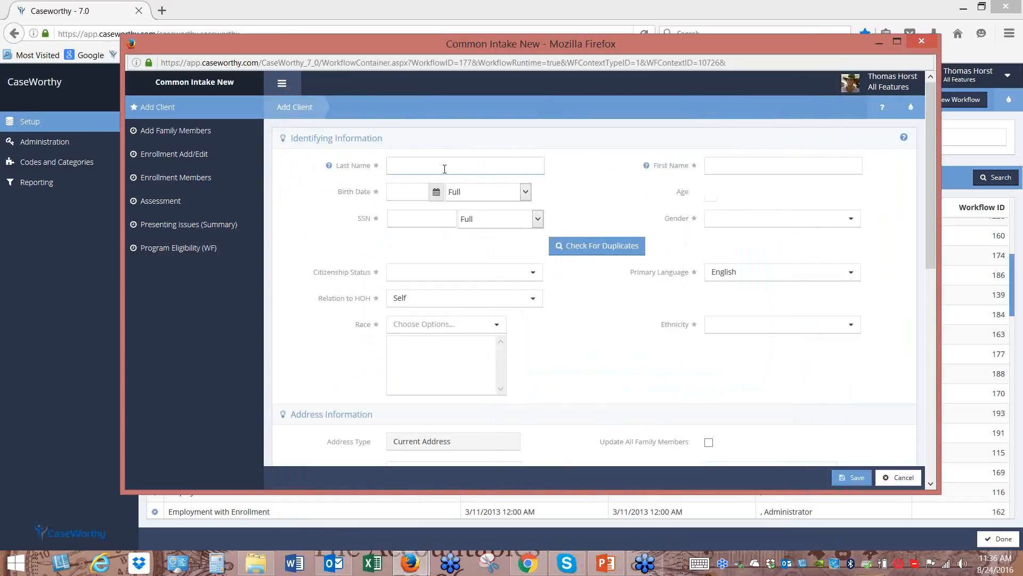
# Enter the client's last and first name after confirming via duplicate check it's a new client
pyautogui.write('Schum')
pyautogui.click(594, 248)
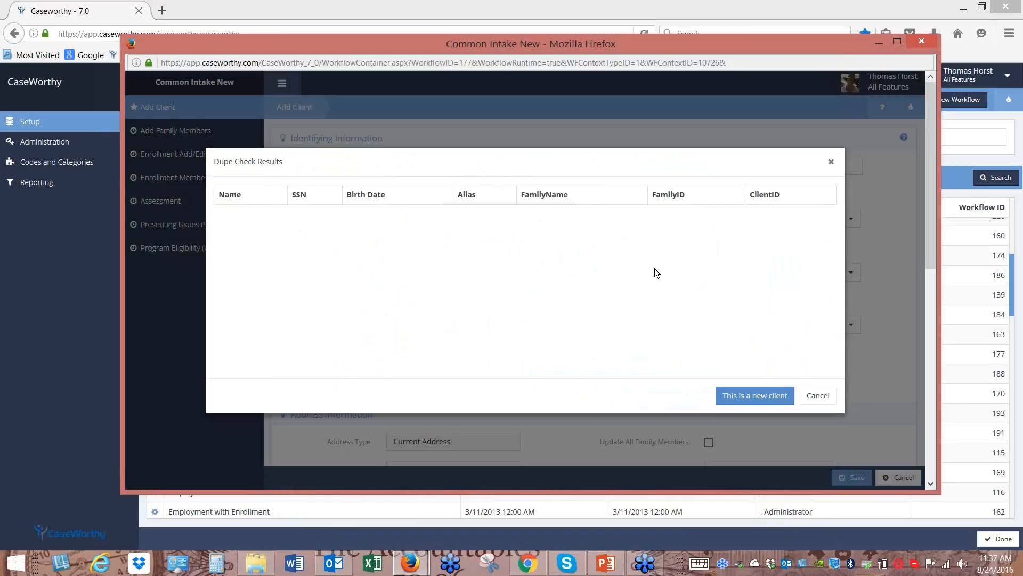
pyautogui.click(760, 397)
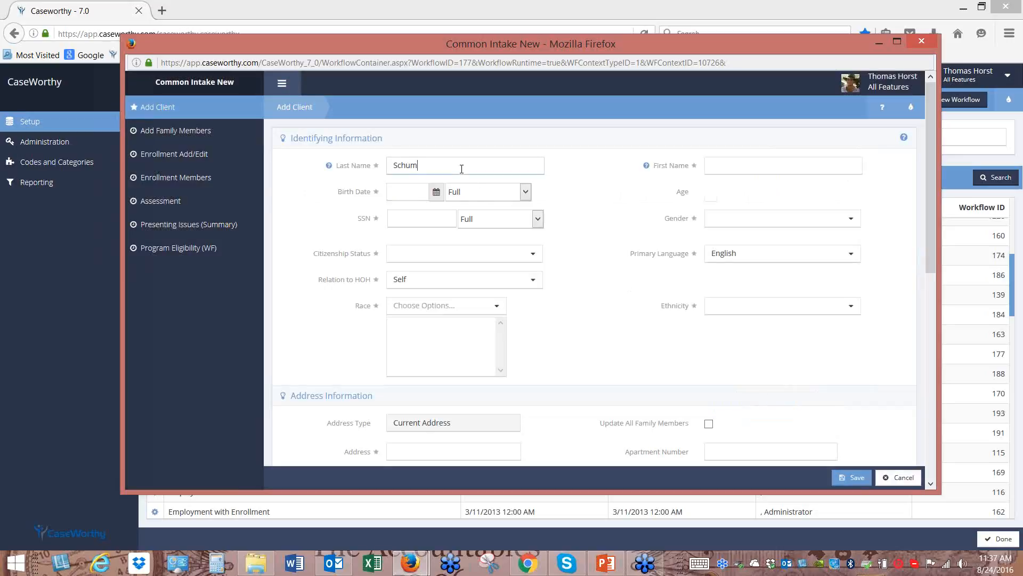
pyautogui.press('Tab')
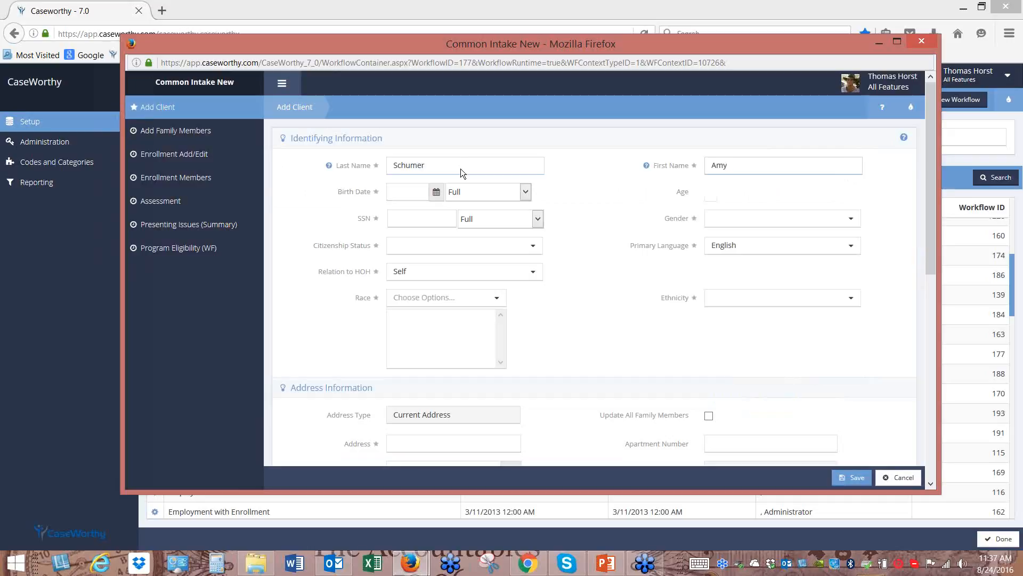
# Set birth date 08/01/2000, gender Female and citizenship U.S. Citizen
pyautogui.click(437, 193)
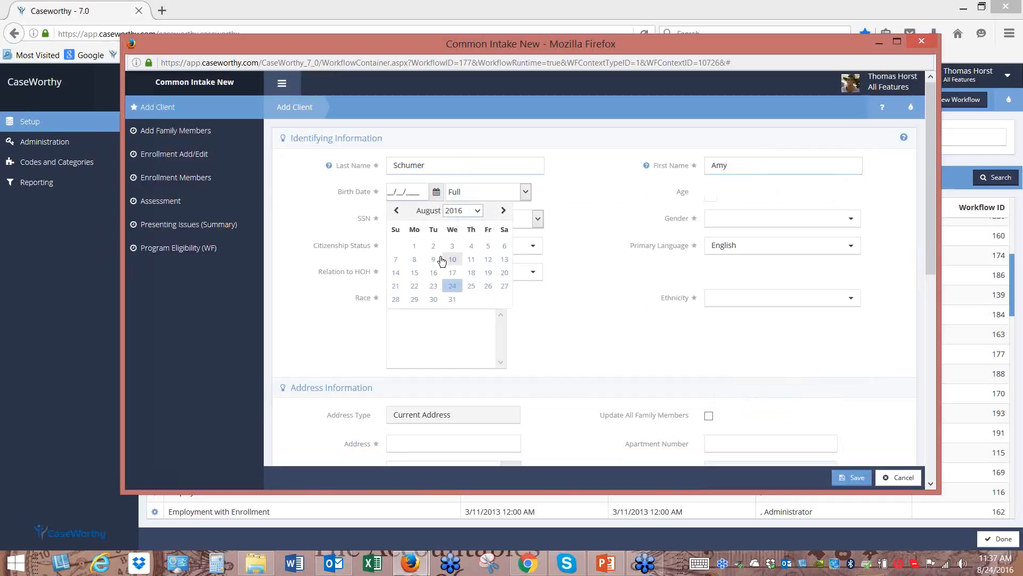
pyautogui.click(477, 210)
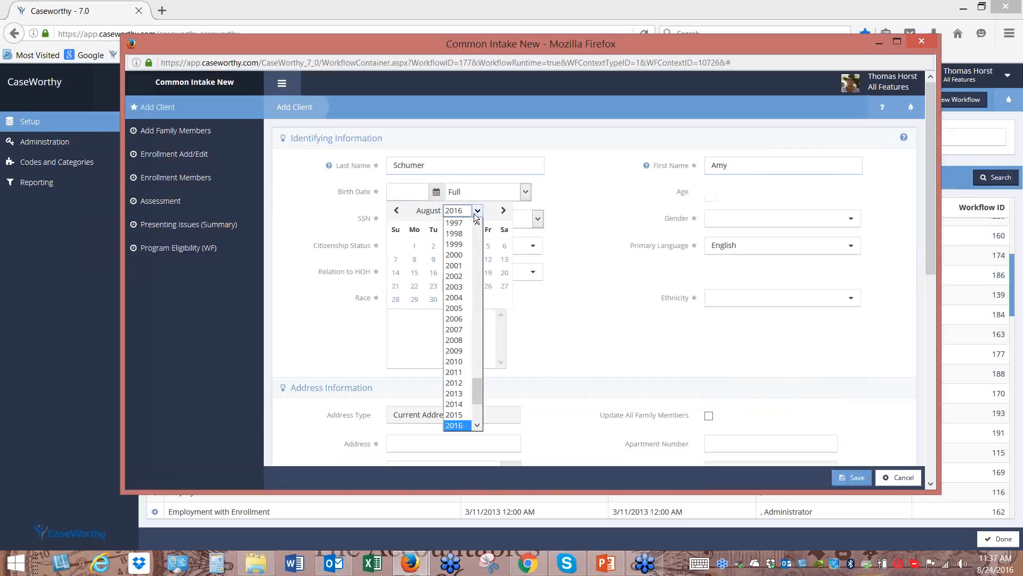
pyautogui.click(459, 262)
pyautogui.click(433, 245)
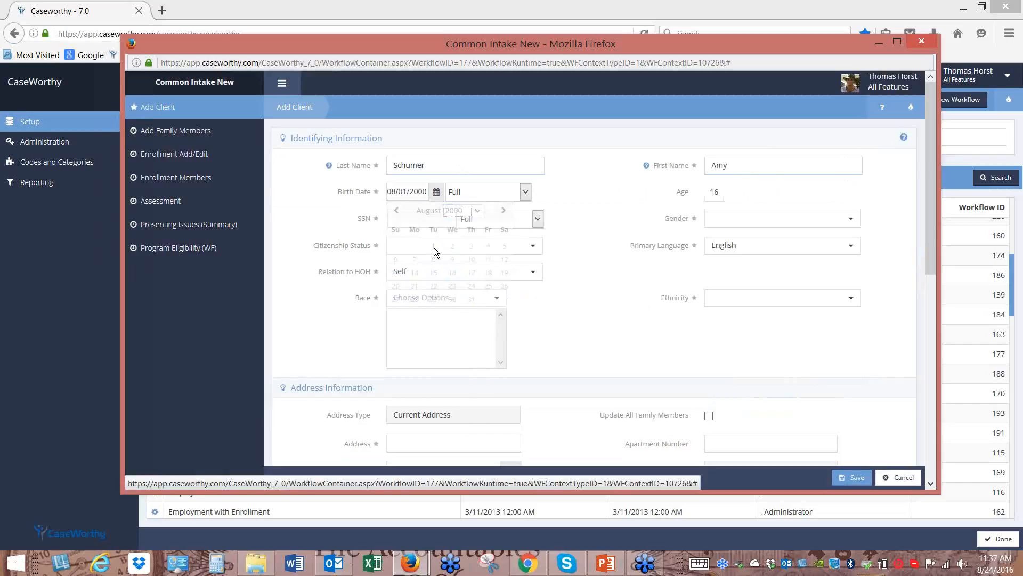
pyautogui.click(726, 215)
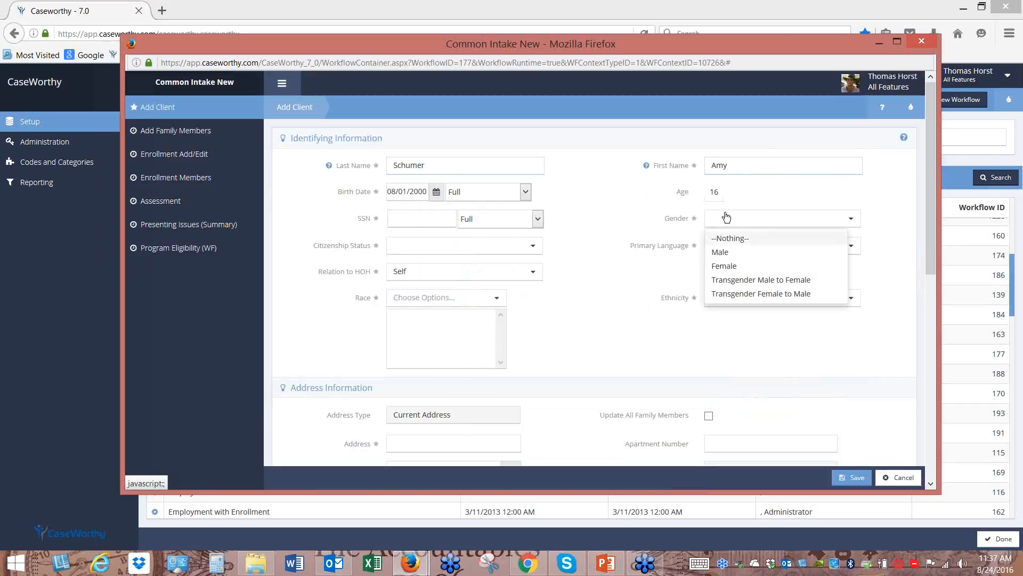
pyautogui.click(722, 266)
pyautogui.click(535, 248)
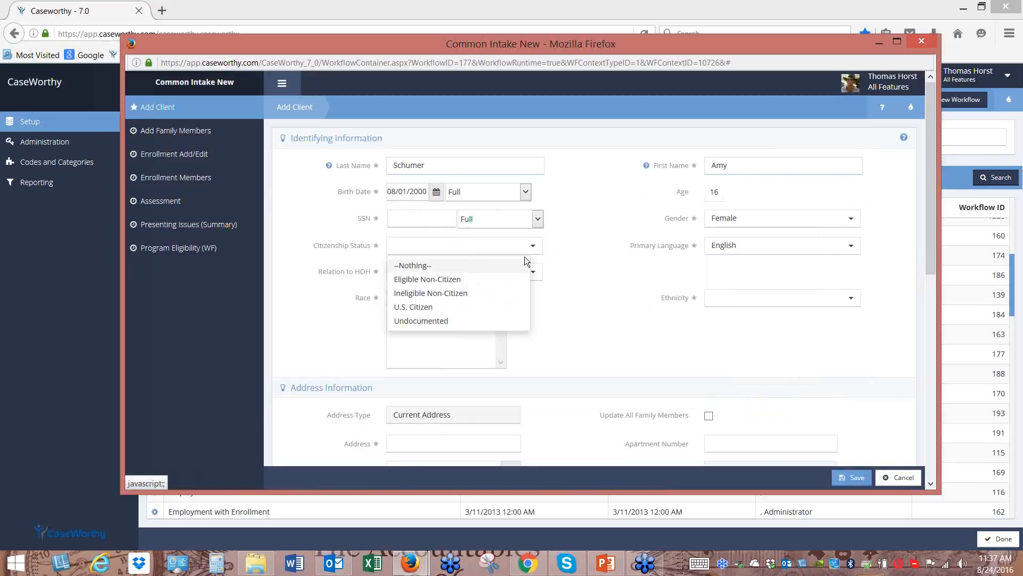
pyautogui.click(442, 308)
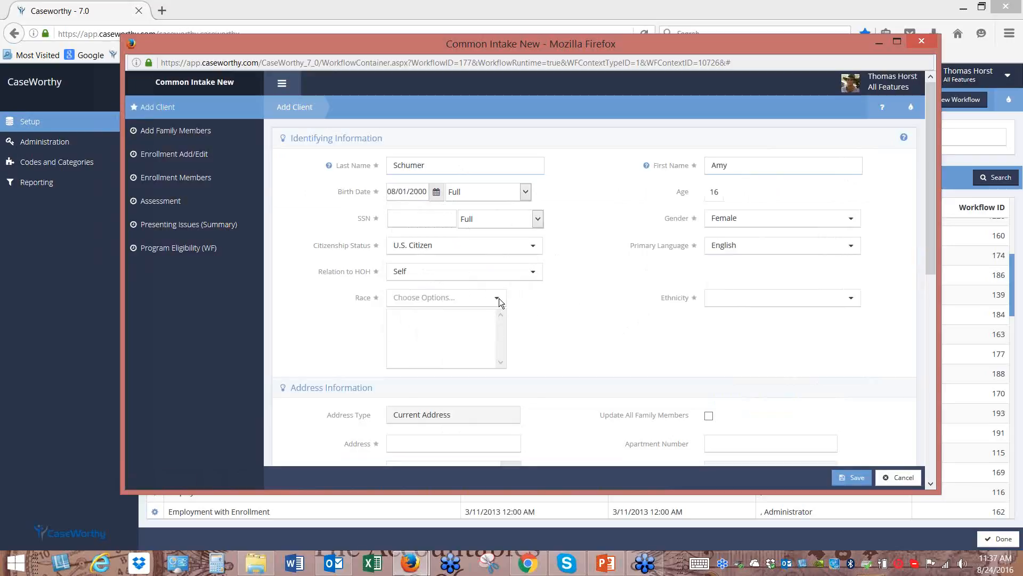
# Add races Asian and Black or African American, and set ethnicity to Non-Hispanic or Latino
pyautogui.click(498, 299)
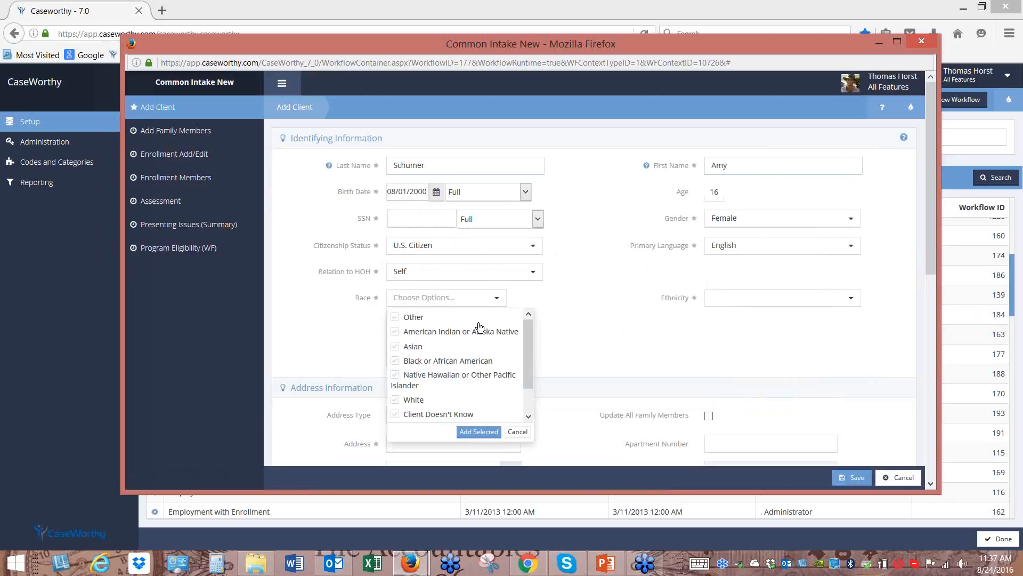
pyautogui.click(395, 347)
pyautogui.click(395, 361)
pyautogui.click(472, 433)
pyautogui.click(768, 298)
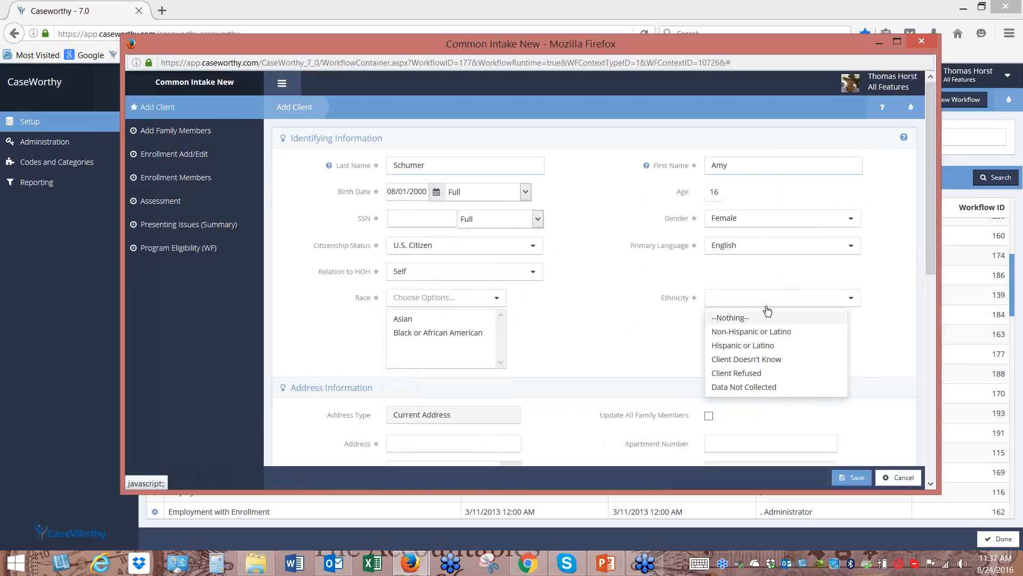
pyautogui.click(752, 335)
pyautogui.scroll(-5, 647, 367)
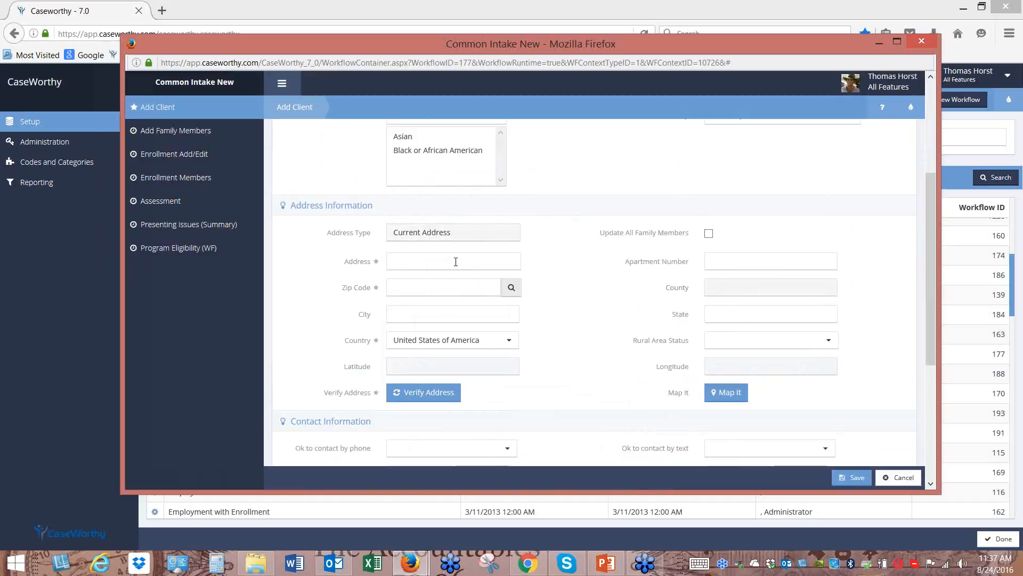
# Enter the client's street address, correcting the street direction
pyautogui.click(480, 264)
pyautogui.click(414, 260)
pyautogui.press('BackSpace')
# Look up the client's zip code to fill city, county and state, then verify the address
pyautogui.click(511, 289)
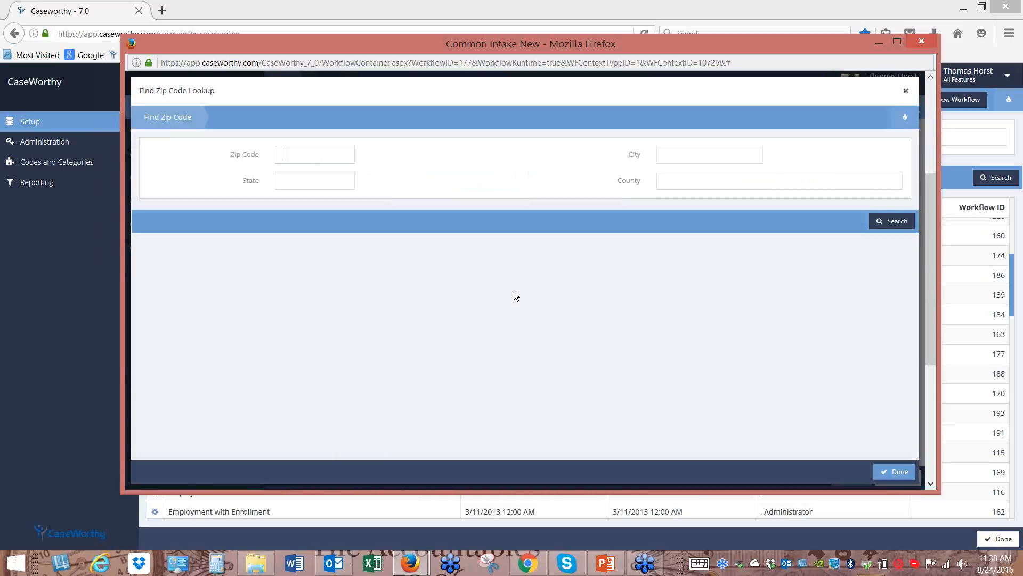
pyautogui.write('84107')
pyautogui.click(893, 221)
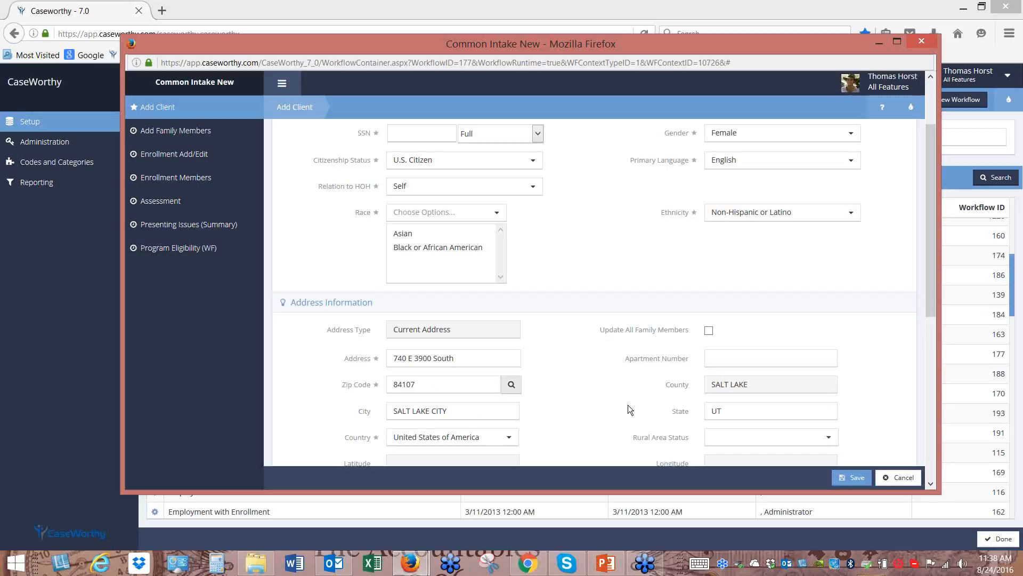
pyautogui.scroll(-2, 599, 390)
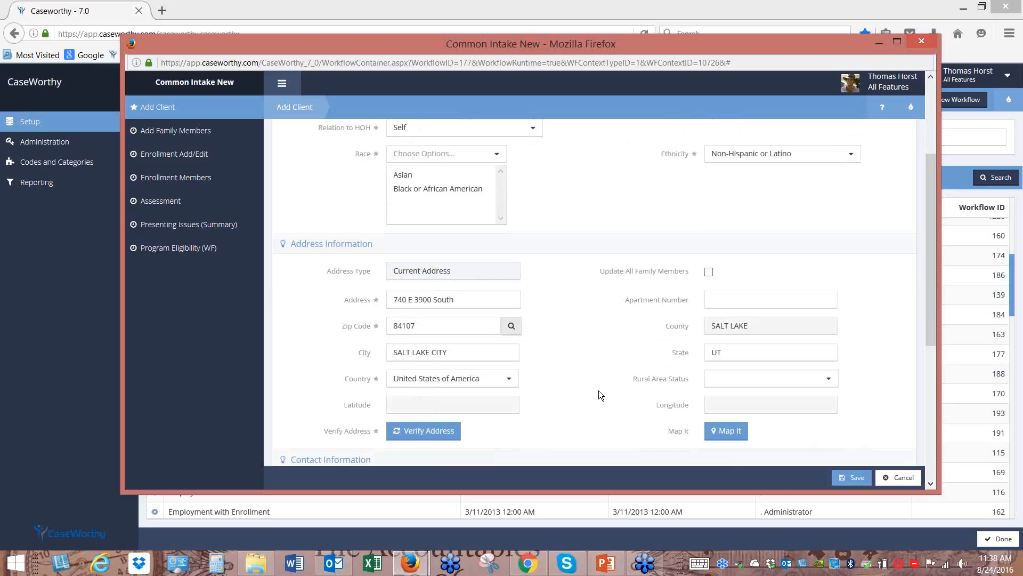
pyautogui.click(423, 433)
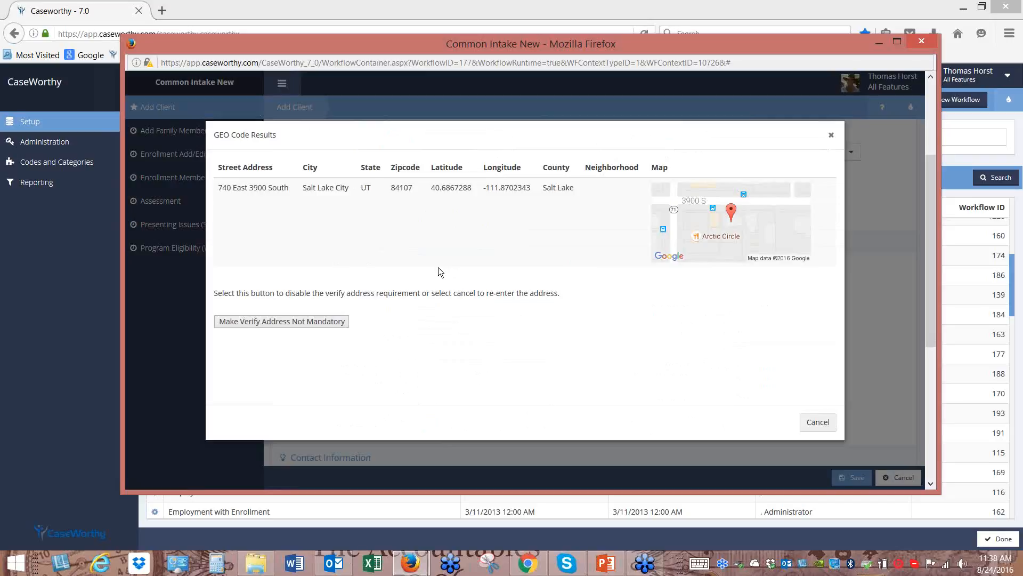
# Close the geocode results to keep the verified address and review the filled latitude and longitude
pyautogui.click(508, 231)
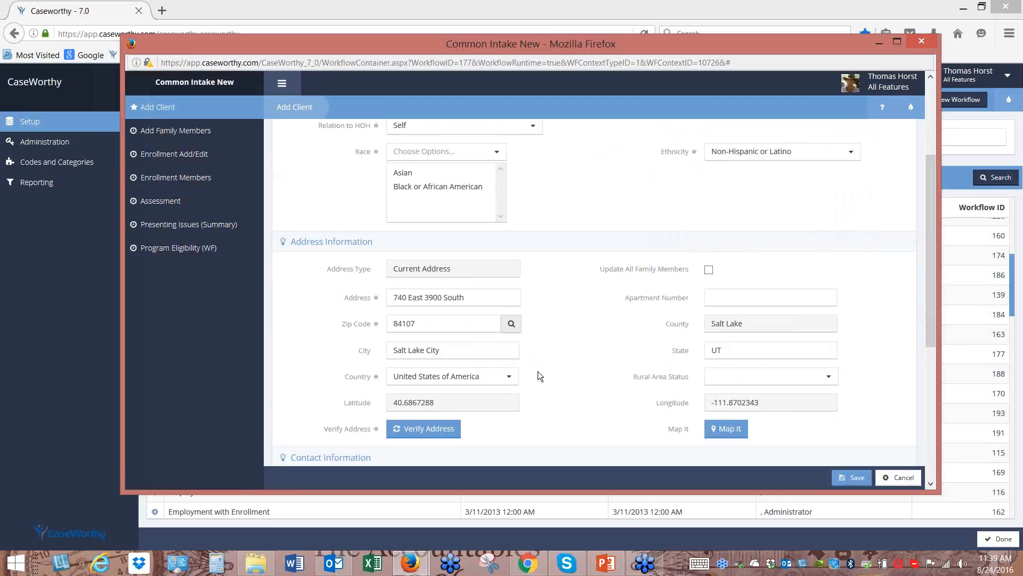
pyautogui.moveTo(933, 289); pyautogui.dragTo(935, 392)
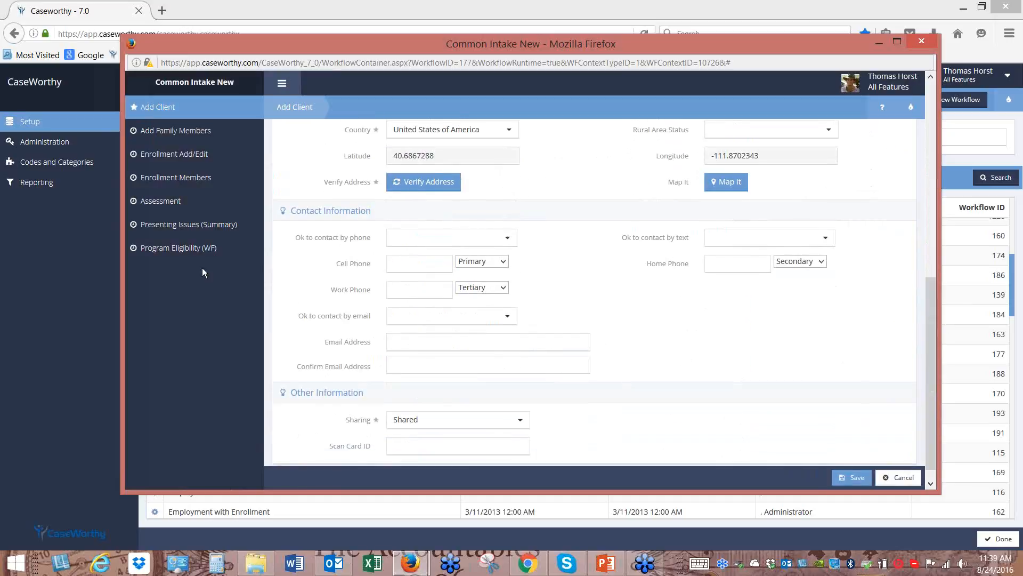
pyautogui.scroll(5, 535, 286)
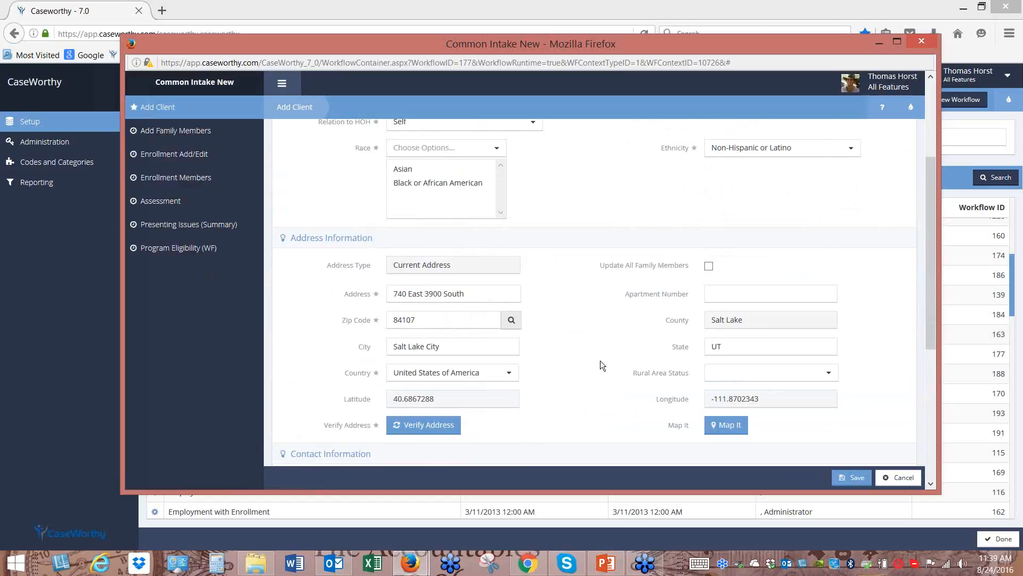
pyautogui.scroll(-2, 600, 360)
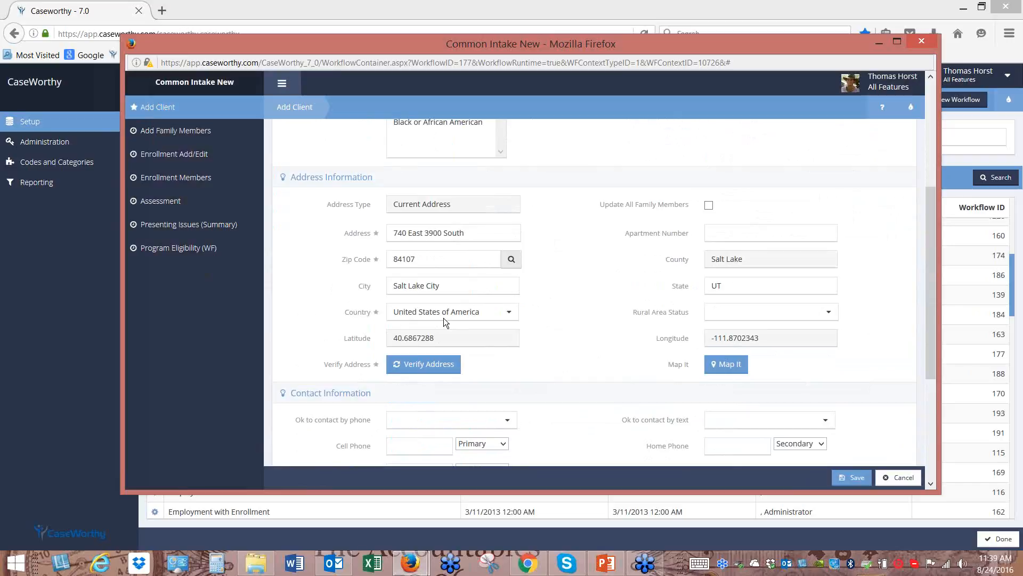
# Set Ok to contact by phone and Ok to contact by text to Yes
pyautogui.scroll(-5, 565, 339)
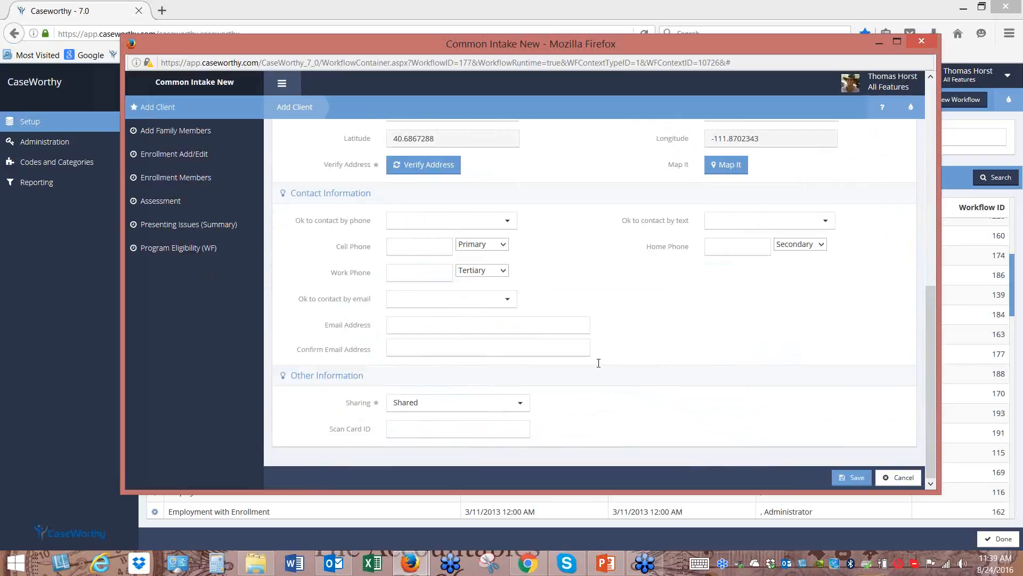
pyautogui.click(508, 221)
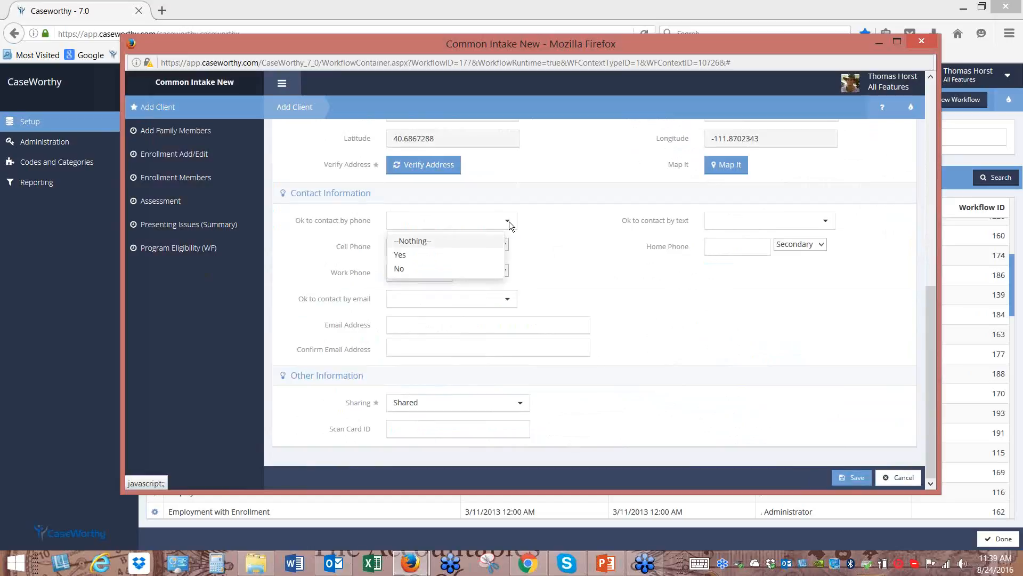
pyautogui.click(461, 259)
pyautogui.click(742, 226)
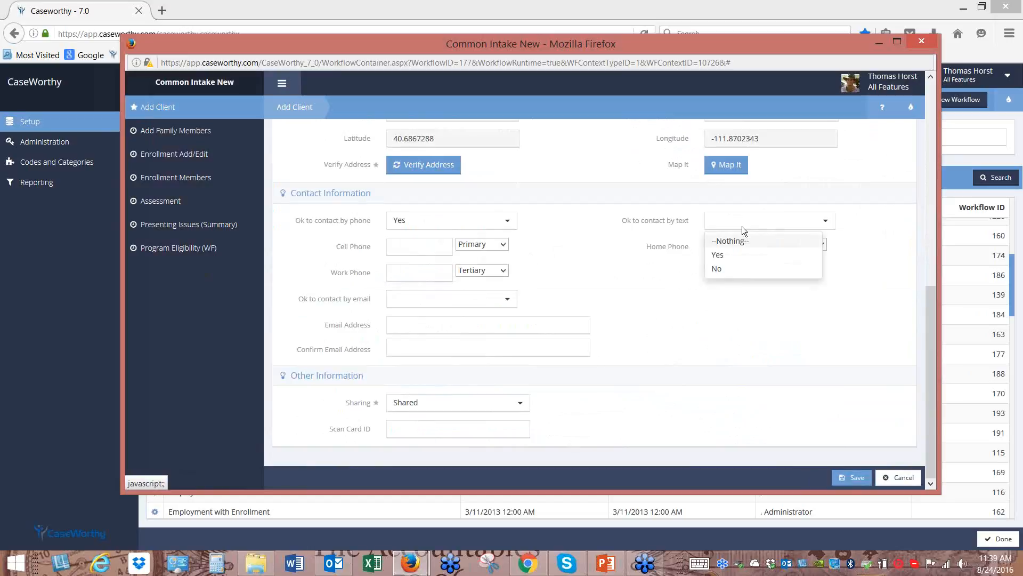
pyautogui.click(734, 256)
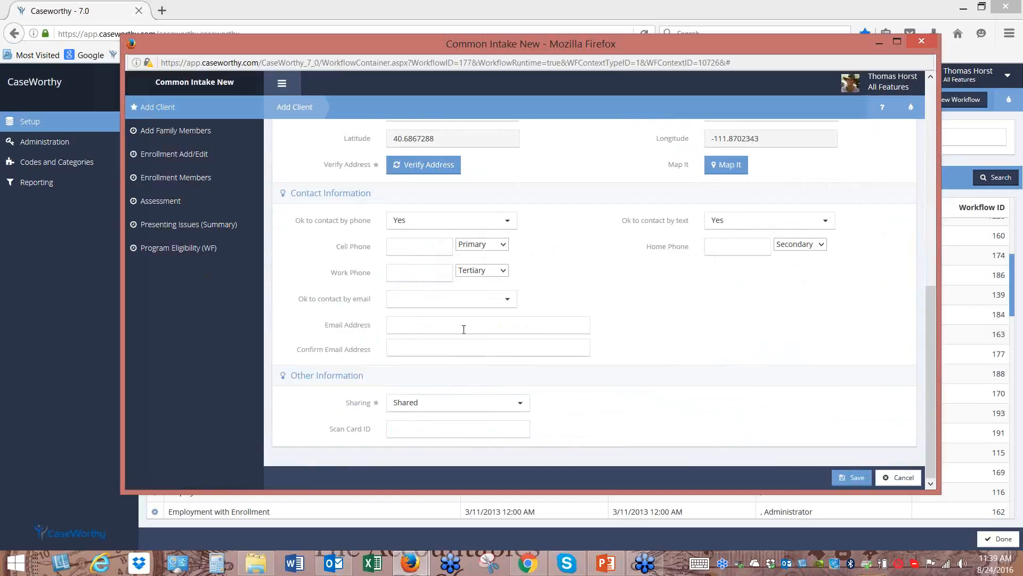
# Enter the client's e-mail address and paste it into Confirm Email Address
pyautogui.tripleClick(435, 325)
pyautogui.rightClick(435, 323)
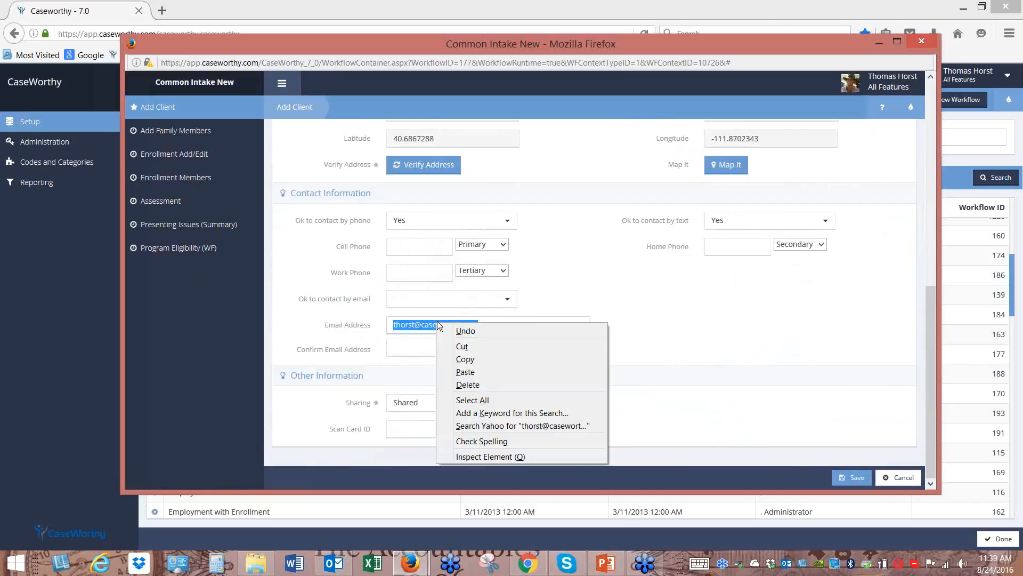
pyautogui.click(468, 359)
pyautogui.click(439, 345)
pyautogui.rightClick(439, 345)
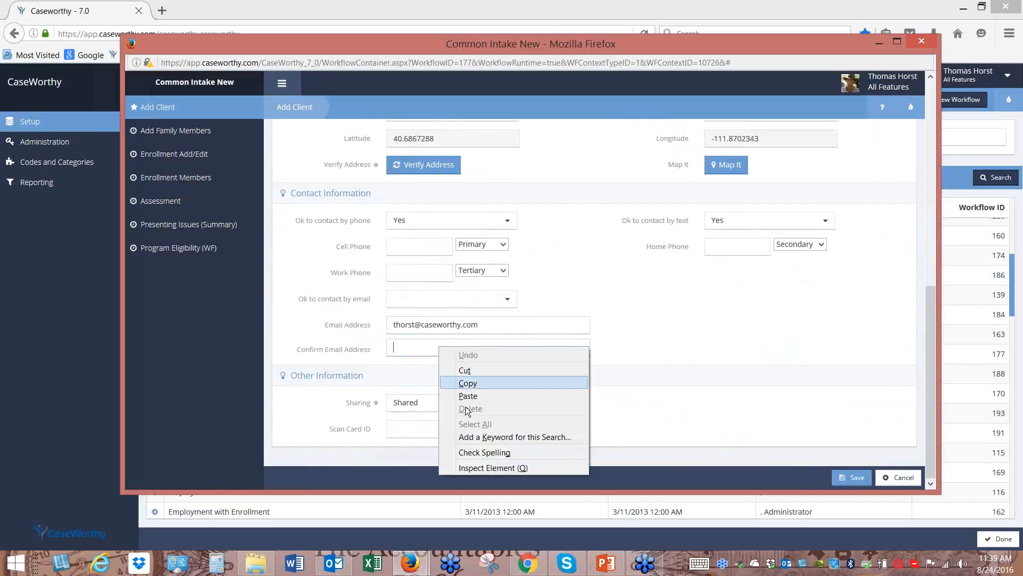
pyautogui.click(464, 394)
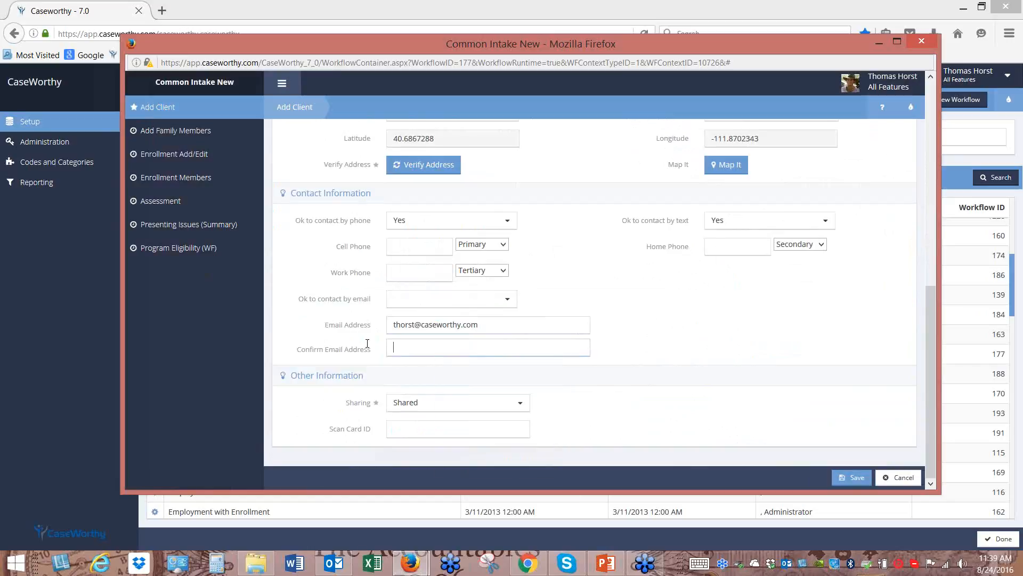
pyautogui.rightClick(421, 345)
pyautogui.click(450, 394)
# Keep record Sharing set to Shared and scroll back through the form
pyautogui.click(522, 407)
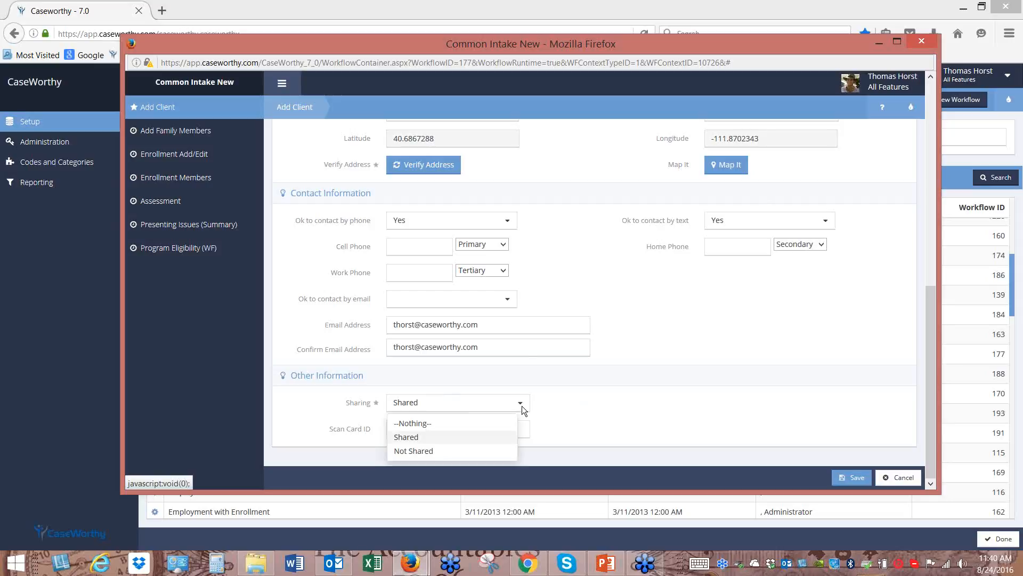
pyautogui.click(522, 405)
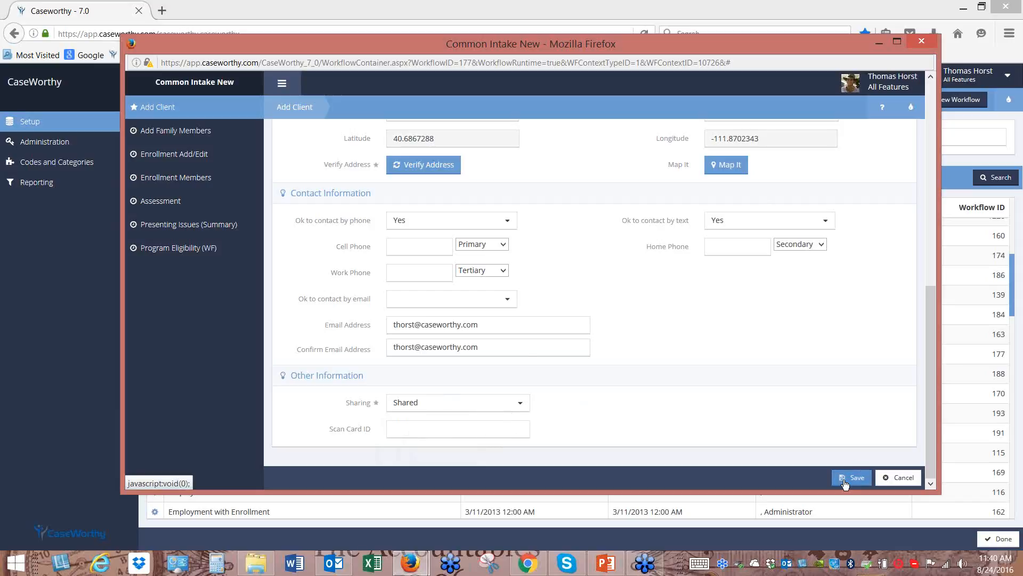
pyautogui.scroll(1, 845, 484)
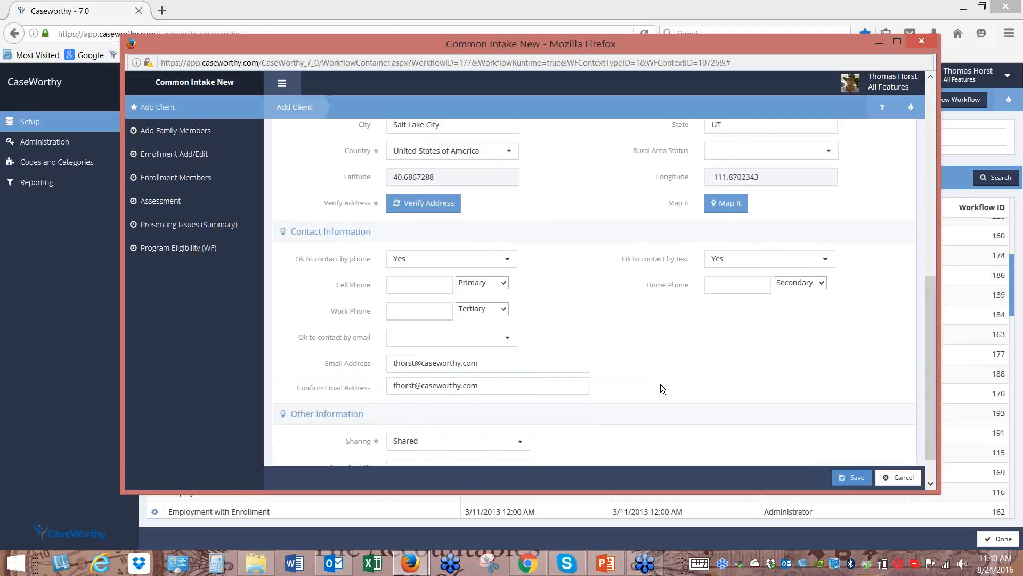
pyautogui.scroll(8, 695, 381)
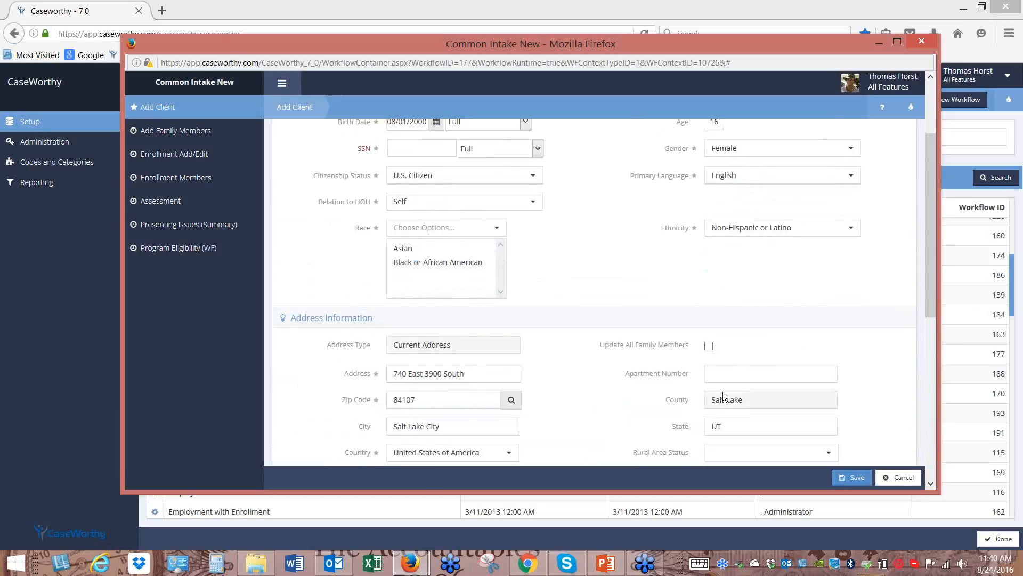
pyautogui.scroll(-9, 721, 391)
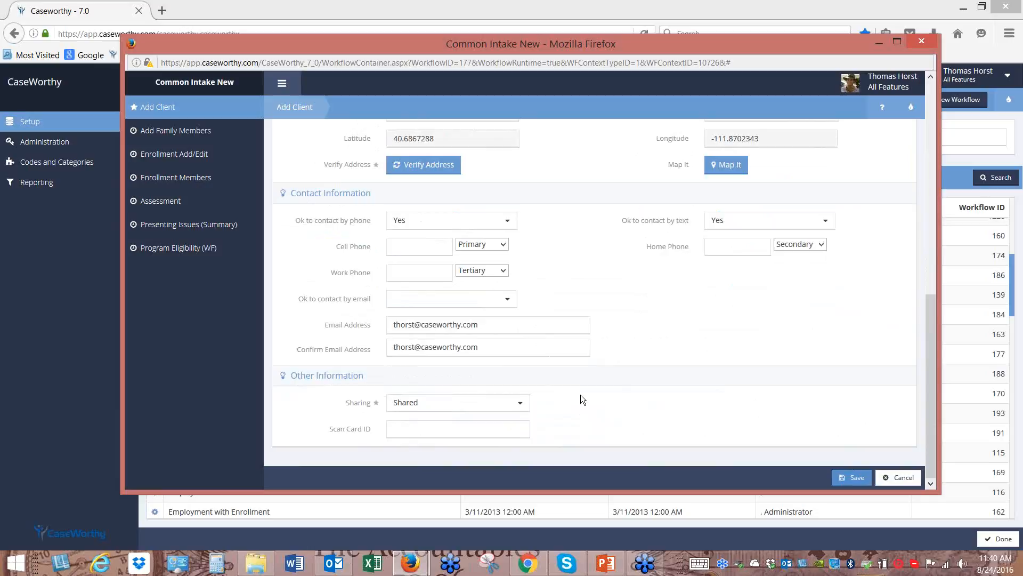
pyautogui.scroll(12, 582, 394)
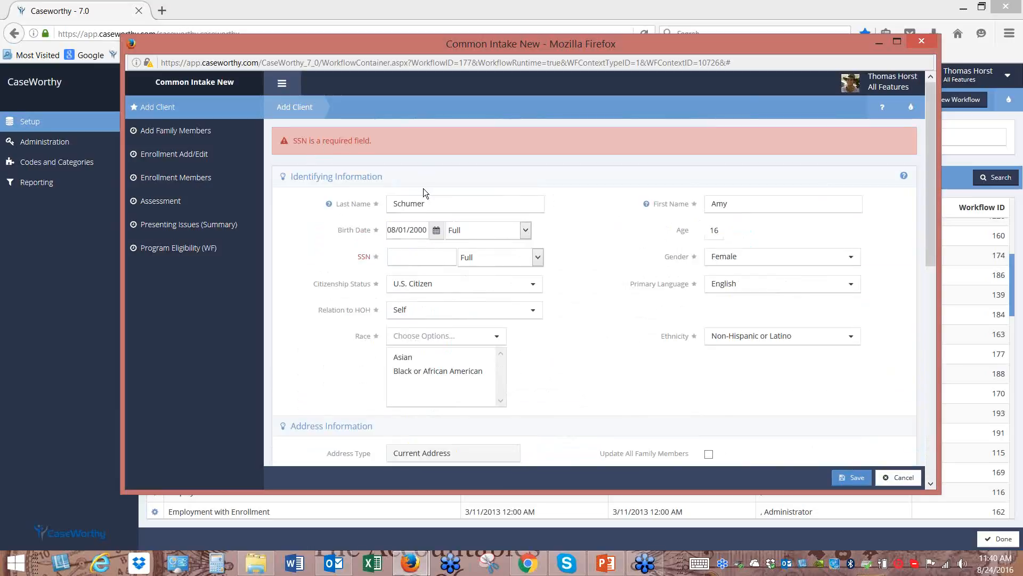
# Enter the client's SSN, save the new client, and confirm the family members list
pyautogui.click(426, 262)
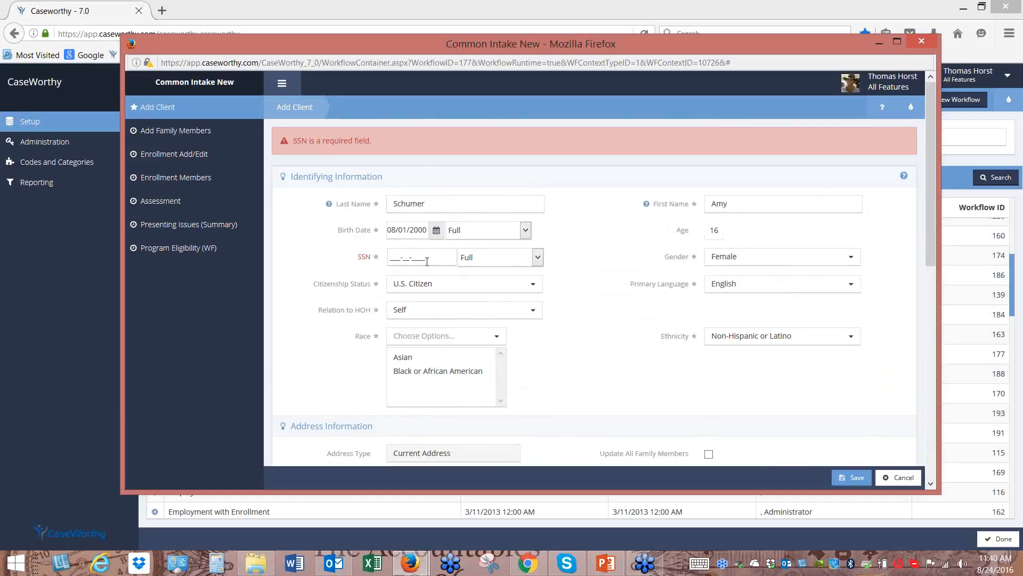
pyautogui.click(858, 478)
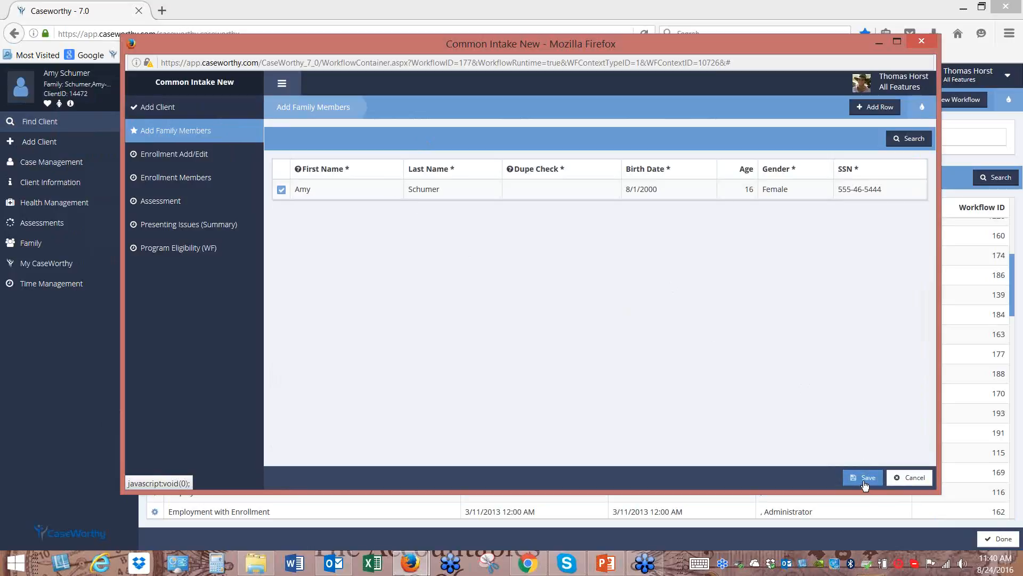
pyautogui.click(865, 483)
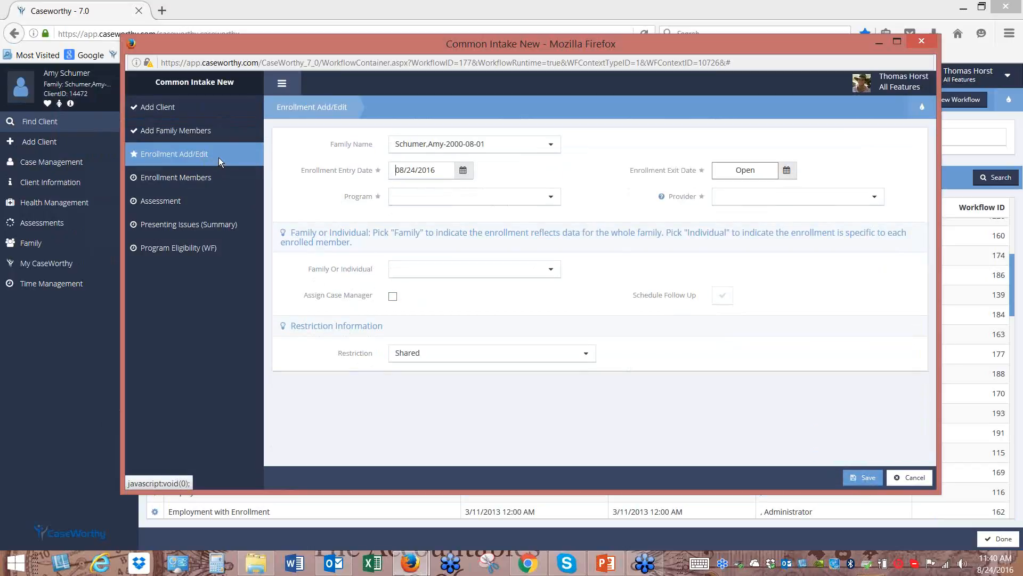
# Choose program _LIHEAP Utility Assistance, account _Gas Account and provider CaseWorthy
pyautogui.click(551, 198)
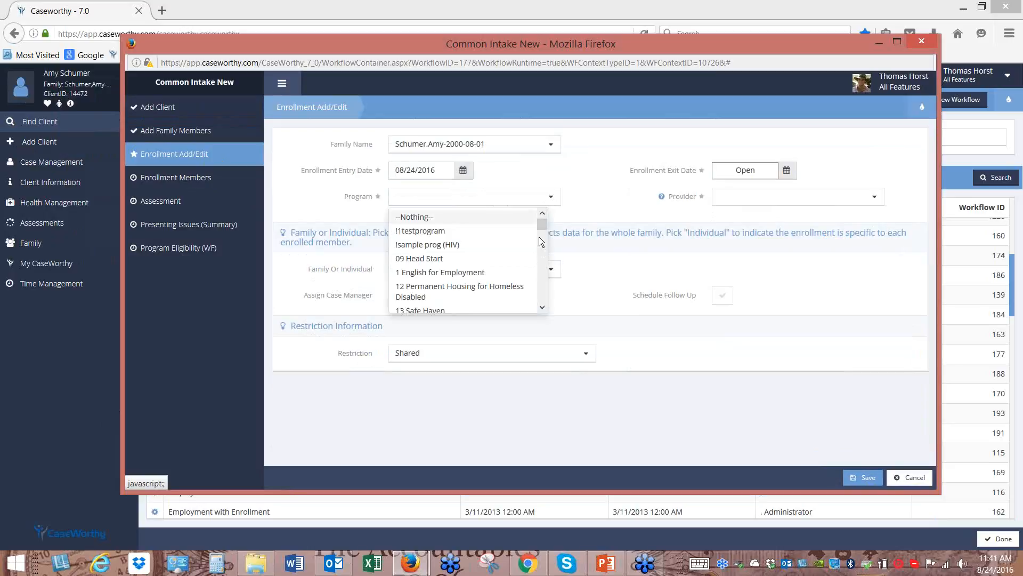
pyautogui.moveTo(544, 226); pyautogui.dragTo(547, 323)
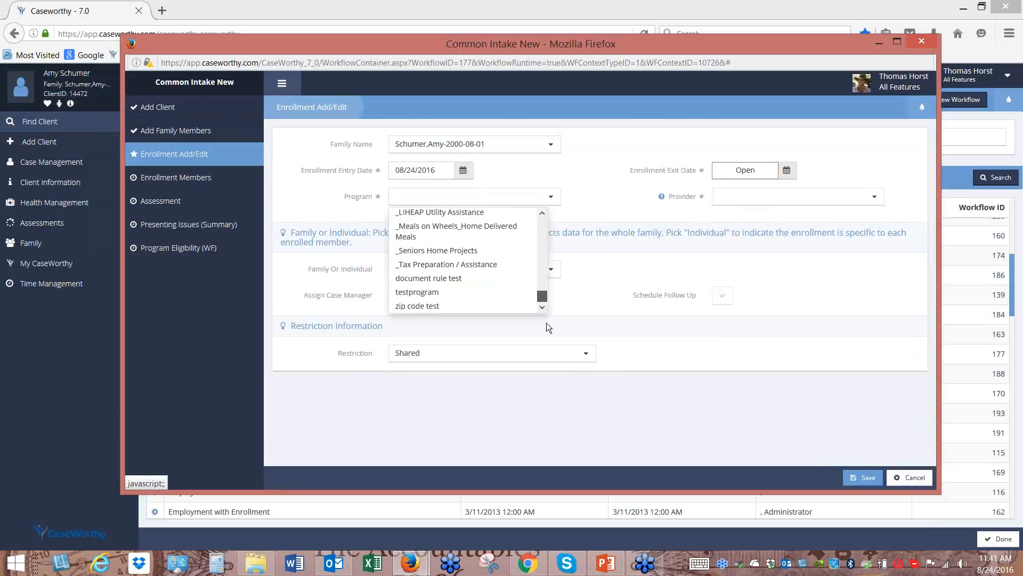
pyautogui.click(462, 213)
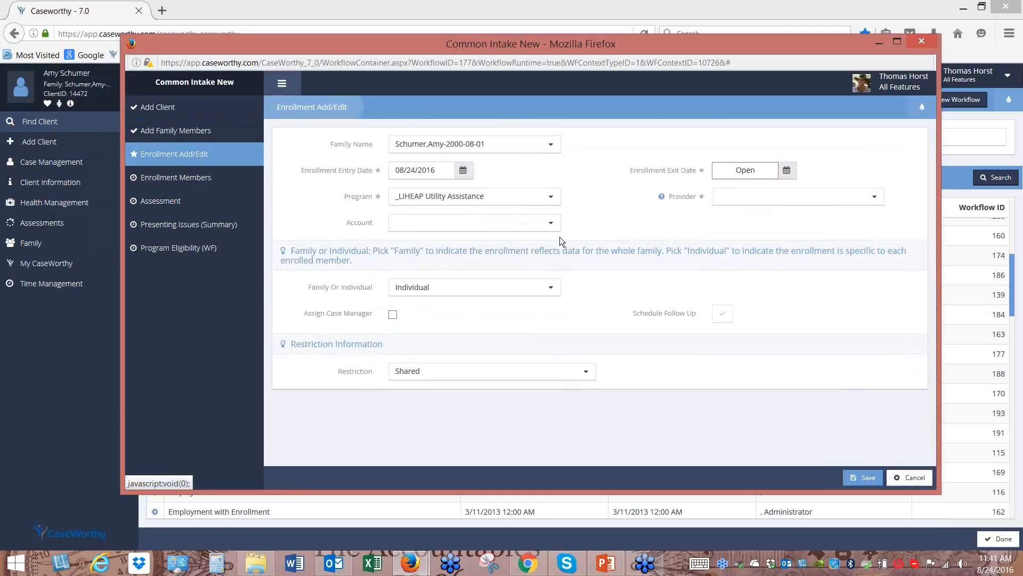
pyautogui.click(549, 226)
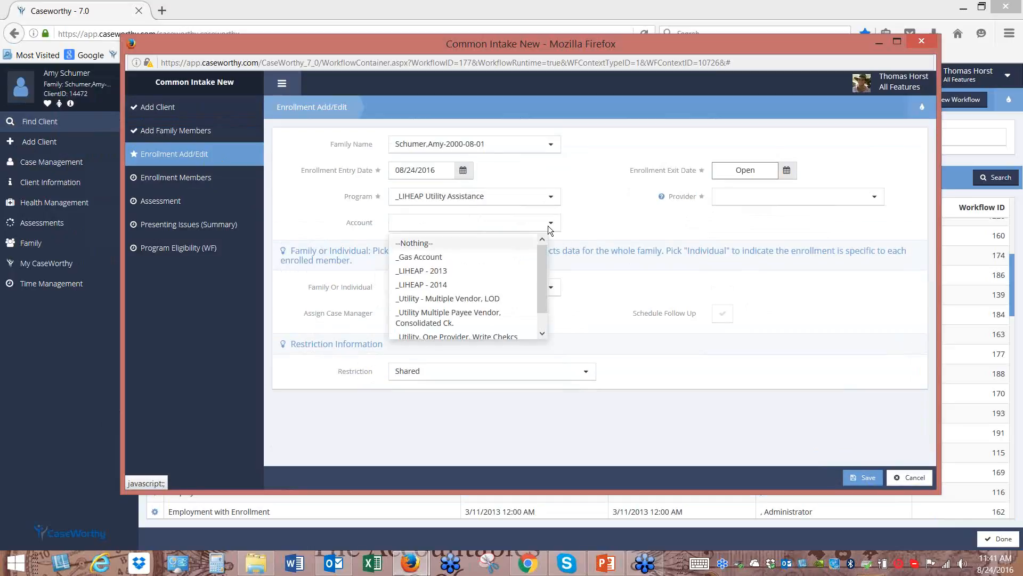
pyautogui.click(456, 258)
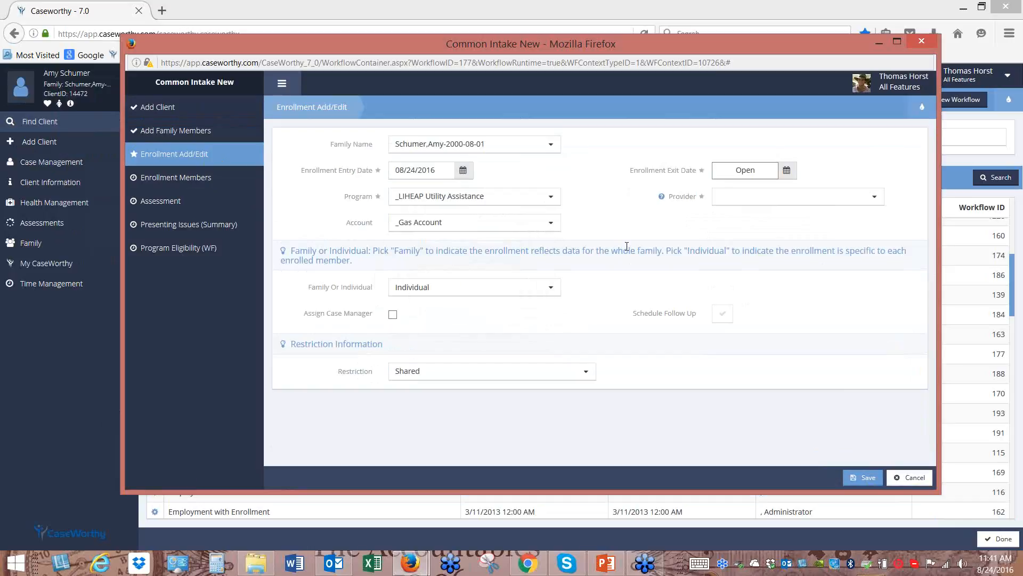
pyautogui.click(768, 203)
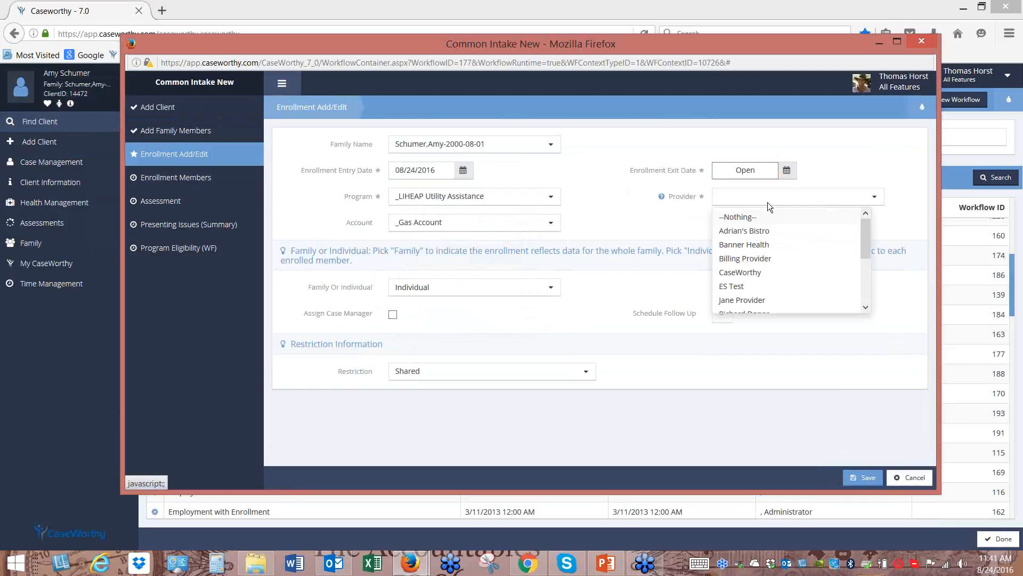
pyautogui.click(756, 274)
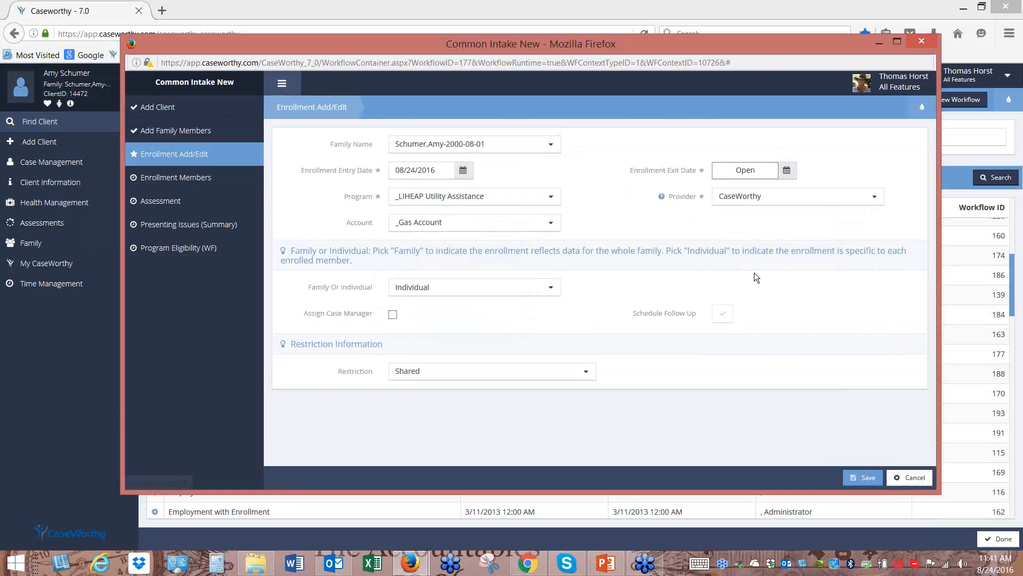
# Keep the enrollment Individual, turn on case manager assignment, and schedule a follow-up
pyautogui.click(446, 288)
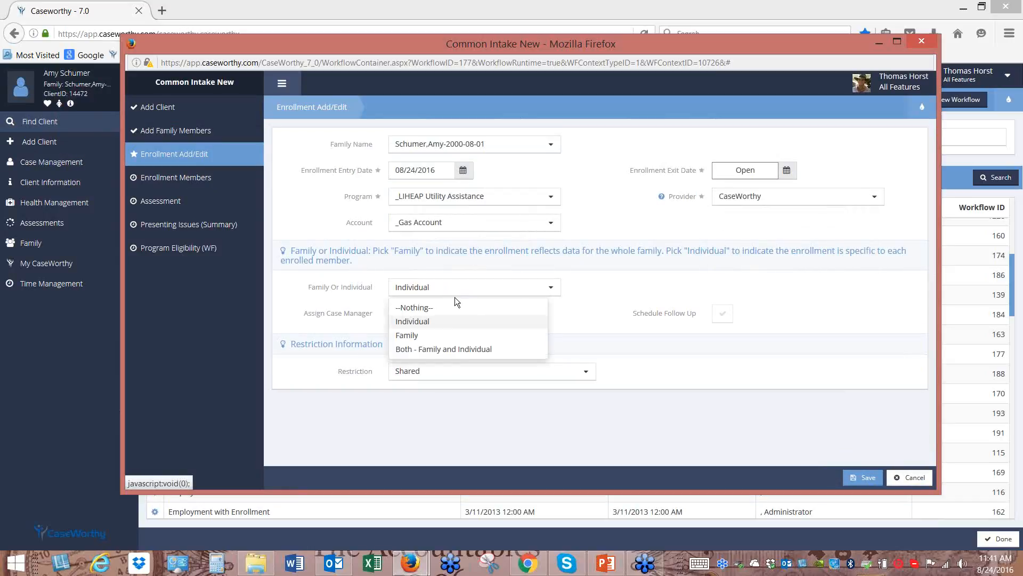
pyautogui.click(439, 322)
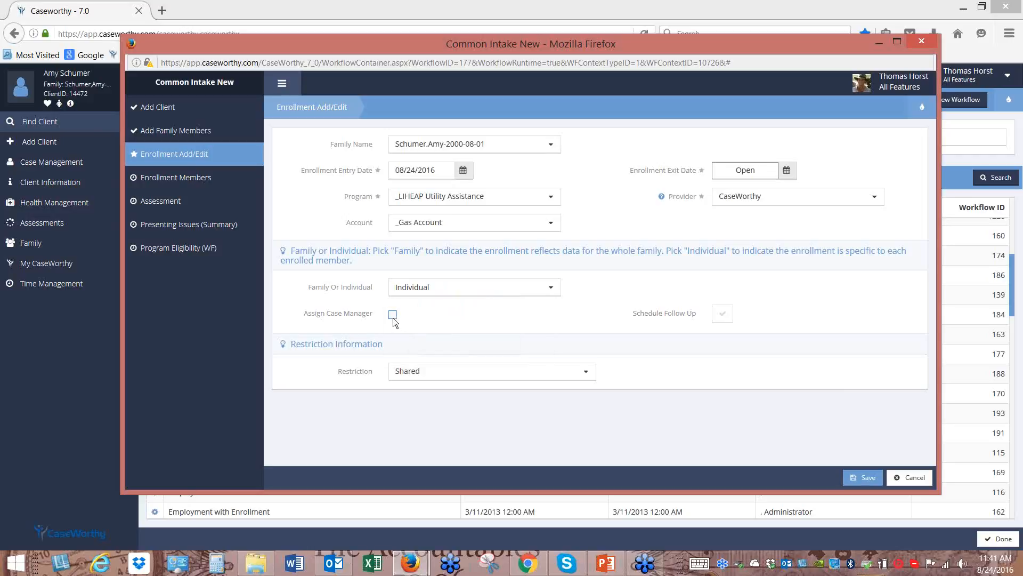
pyautogui.click(393, 315)
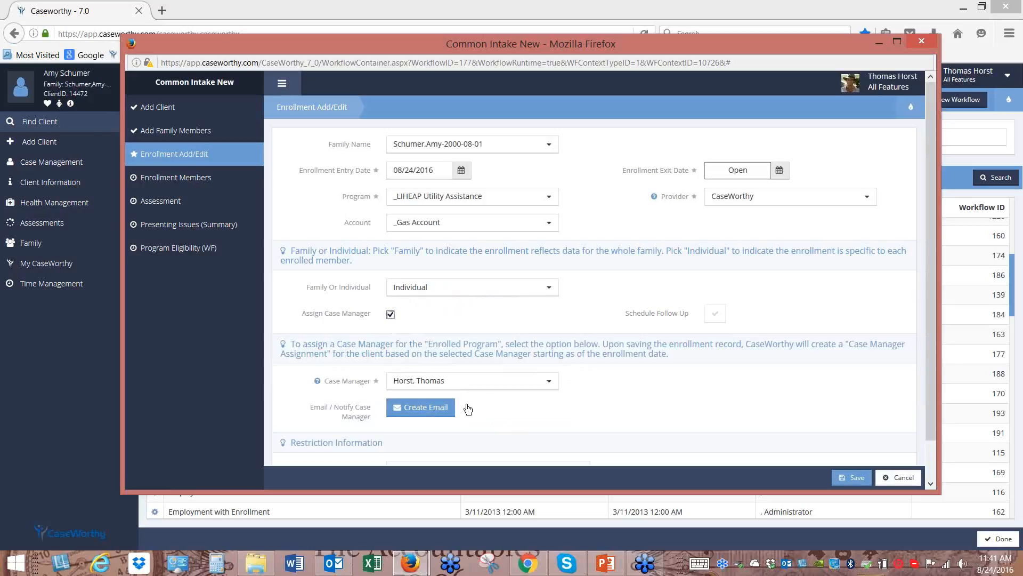
pyautogui.click(715, 315)
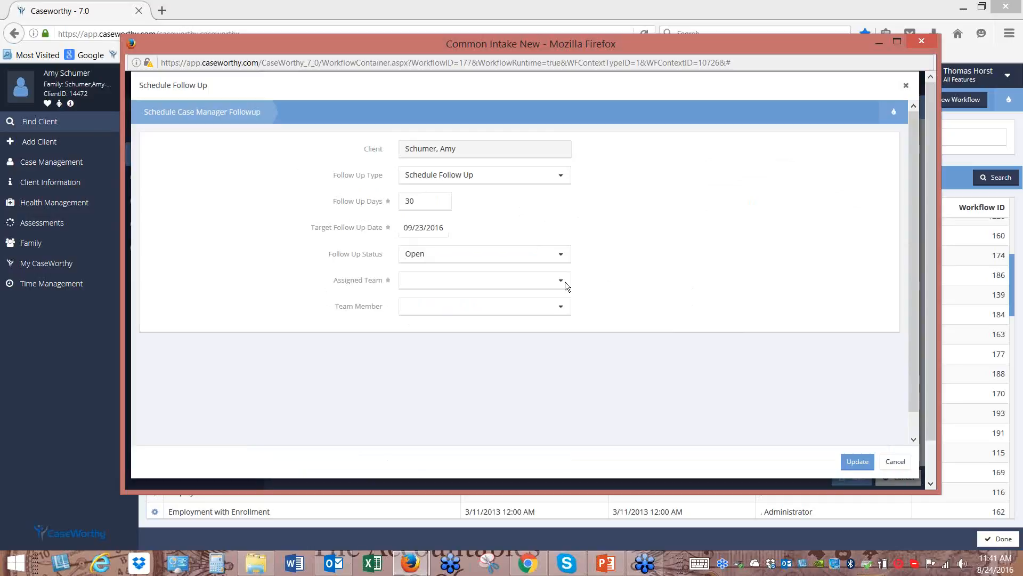
# Assign the 30-day follow-up to the Approval1 team and save it
pyautogui.click(566, 286)
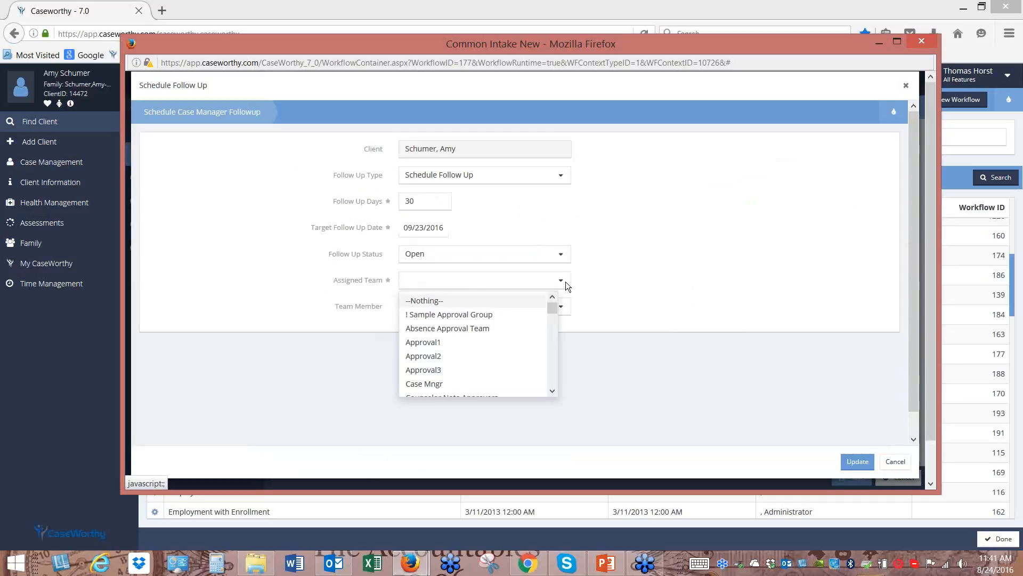
pyautogui.click(462, 345)
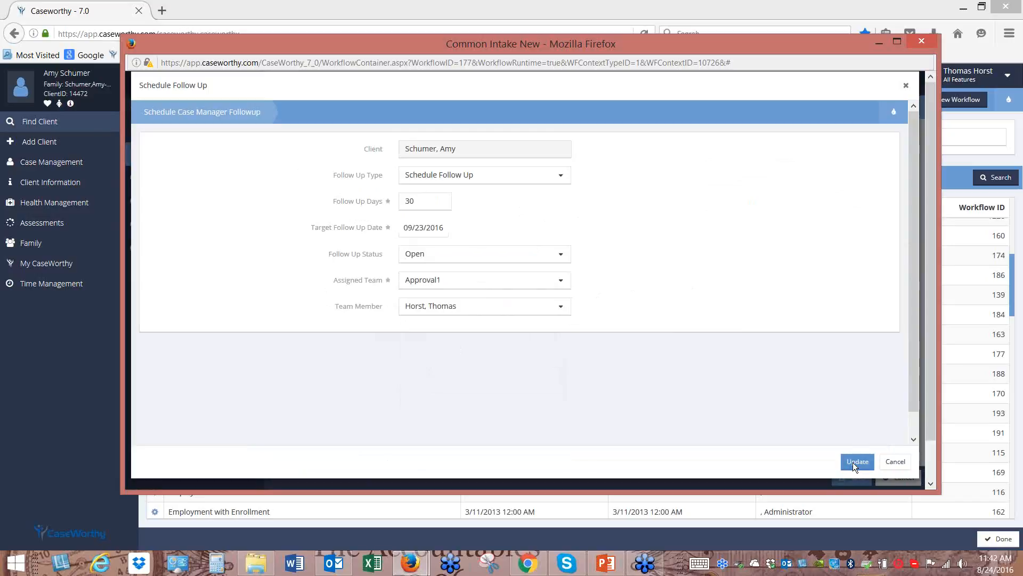
pyautogui.click(432, 212)
pyautogui.click(855, 462)
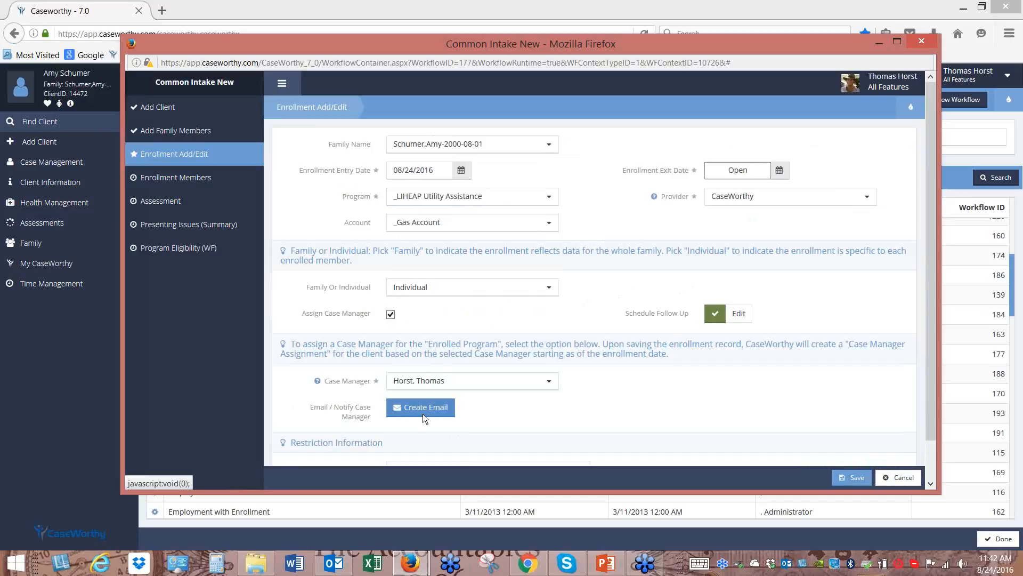
# Re-enable case manager assignment and start a notification email to the case manager
pyautogui.click(390, 315)
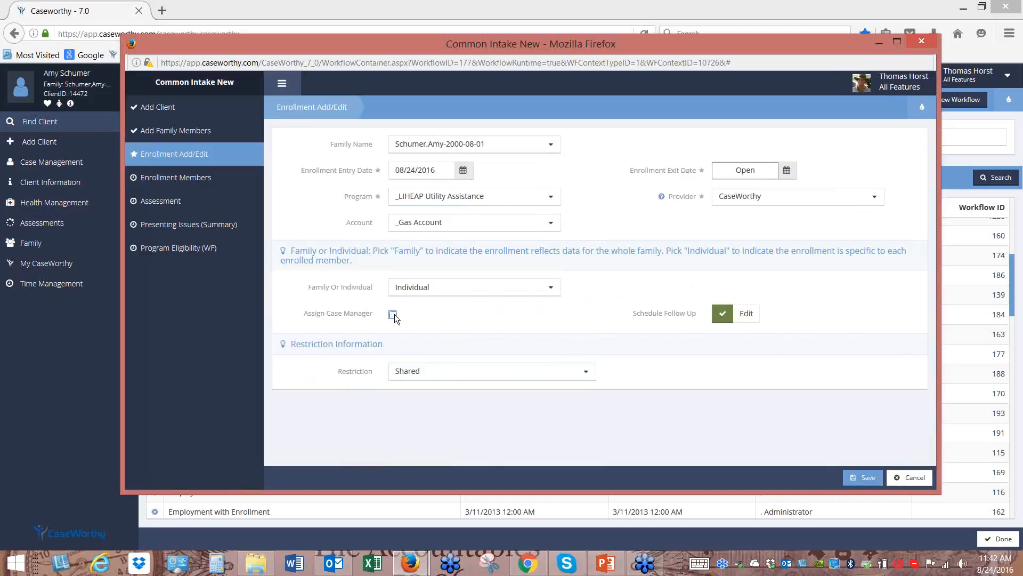
pyautogui.click(392, 315)
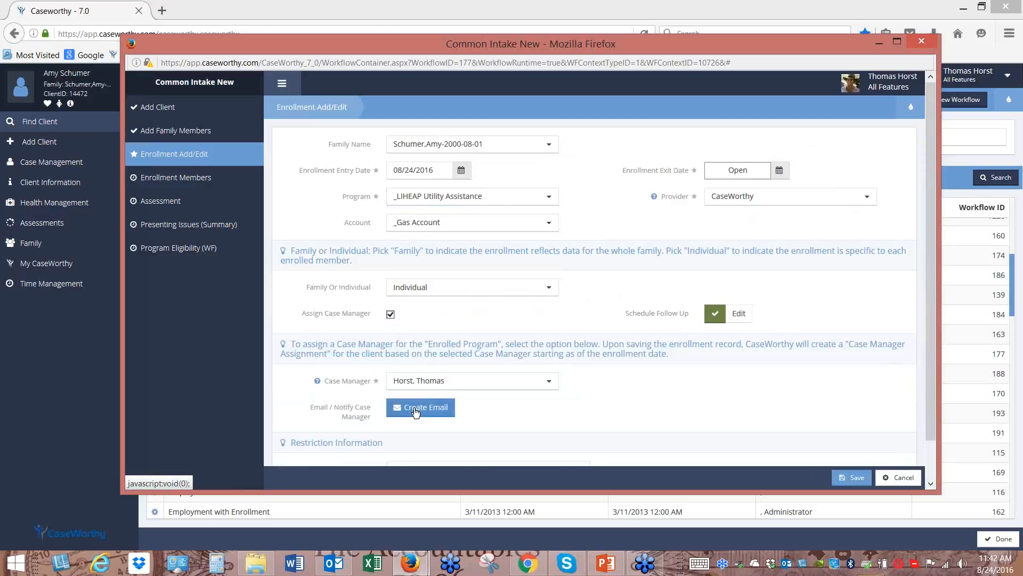
pyautogui.click(416, 408)
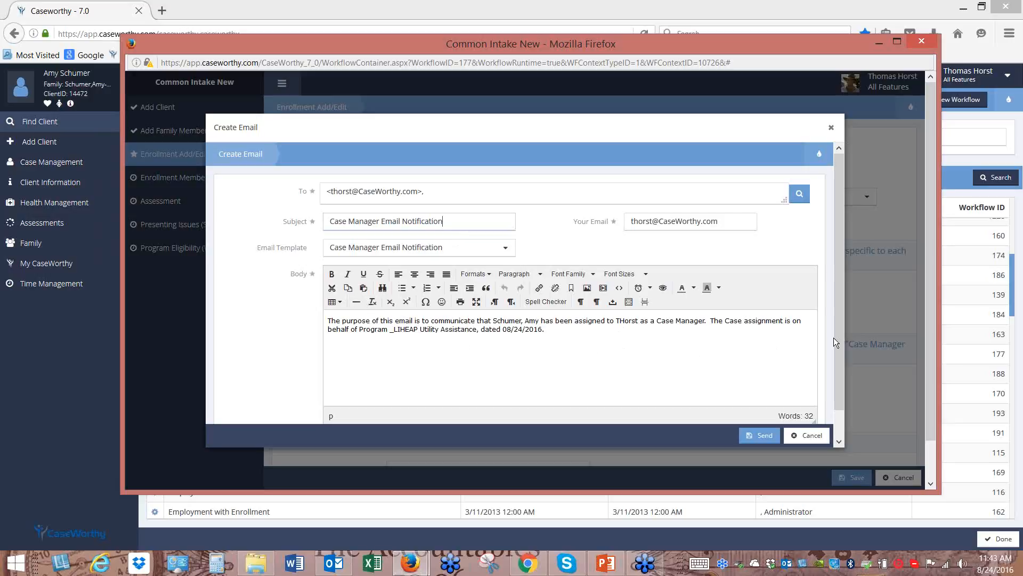
# Send the case manager's notification email, then save the LIHEAP enrollment and its member list
pyautogui.moveTo(840, 329); pyautogui.dragTo(849, 399)
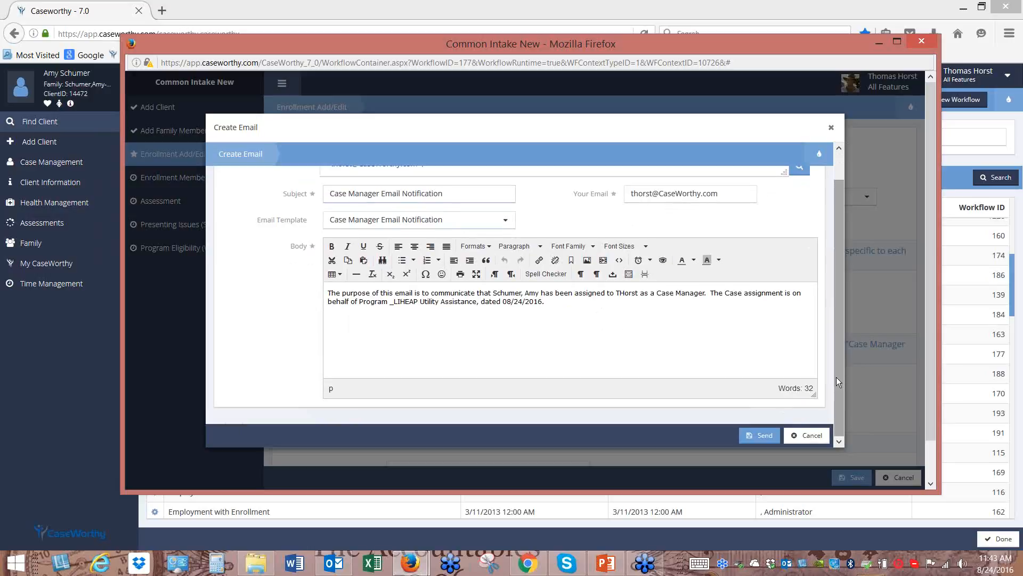
pyautogui.click(764, 436)
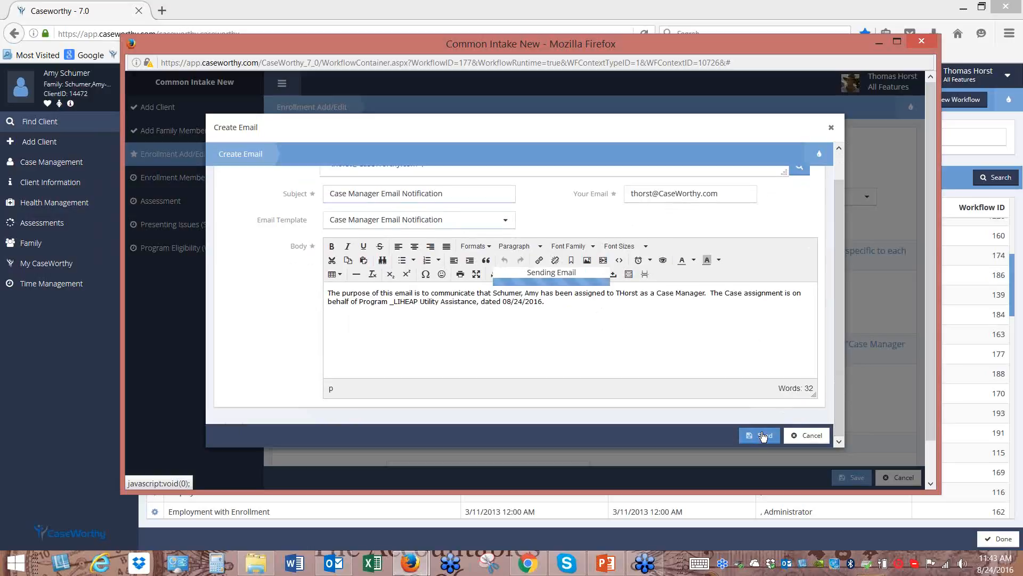
pyautogui.scroll(-2, 674, 365)
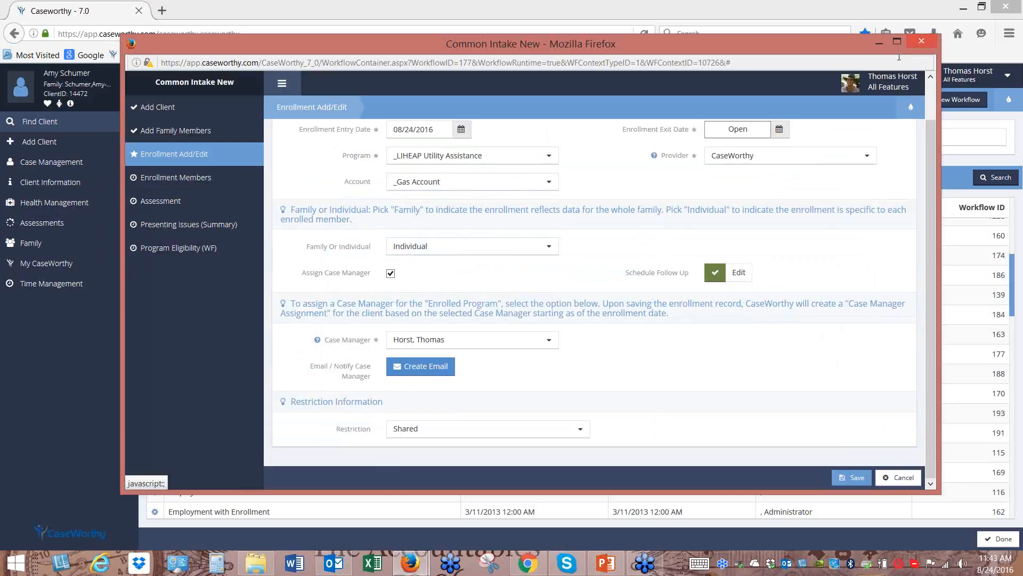
pyautogui.moveTo(910, 112)
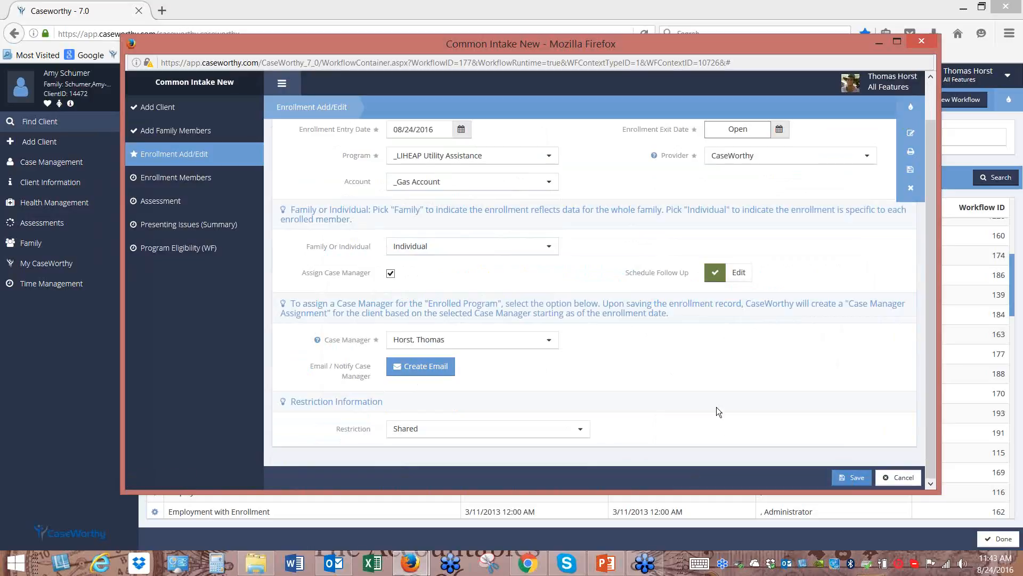
pyautogui.click(855, 477)
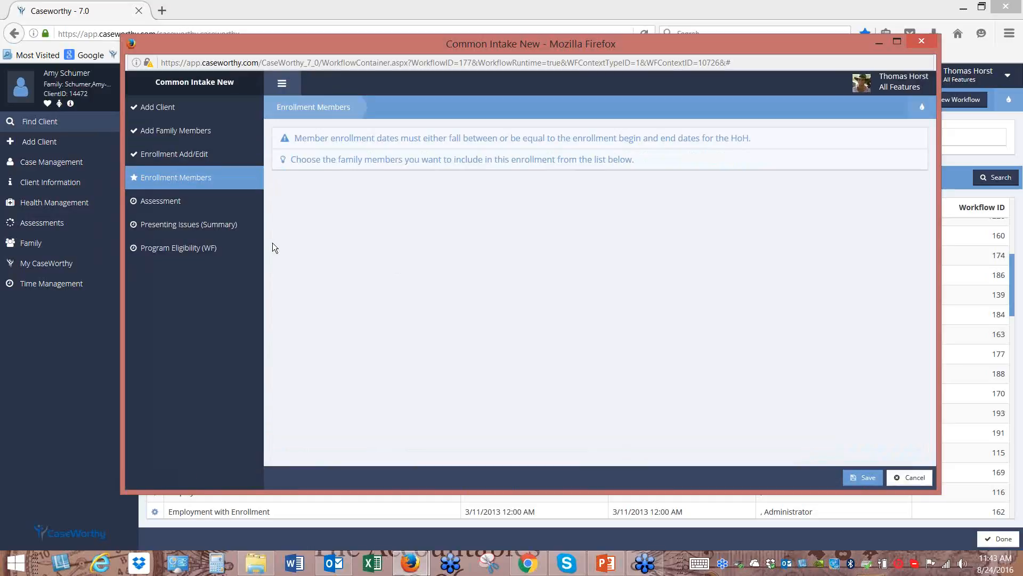
pyautogui.click(863, 482)
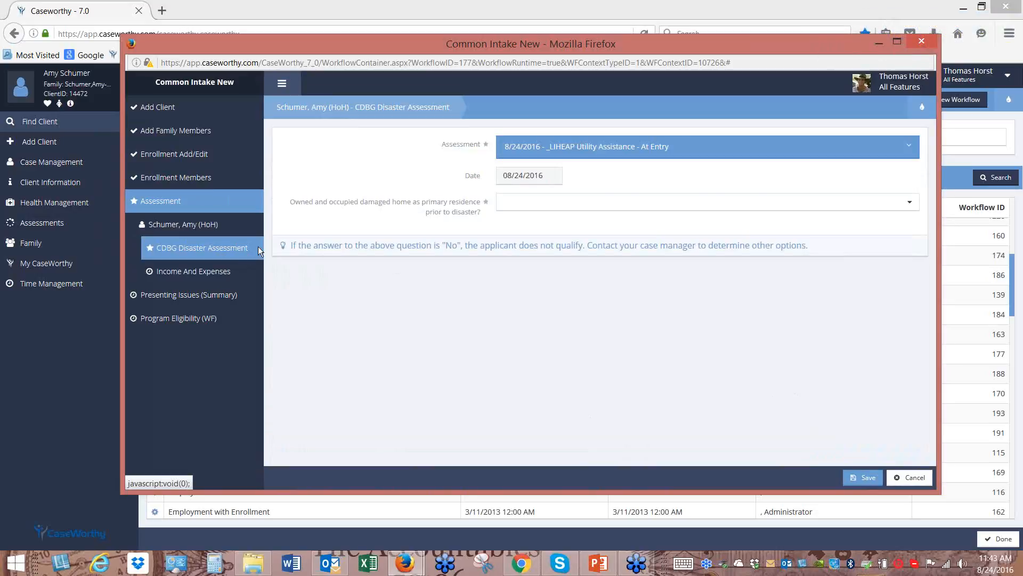
# Settle the damaged-home primary residence answer on No, after briefly trying Yes, and save
pyautogui.click(529, 202)
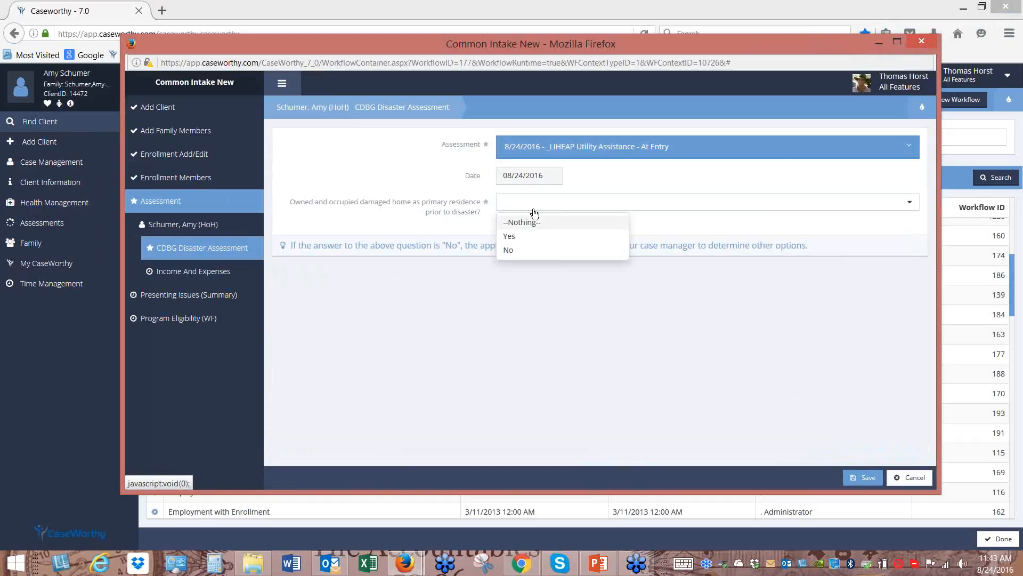
pyautogui.click(511, 250)
pyautogui.click(529, 202)
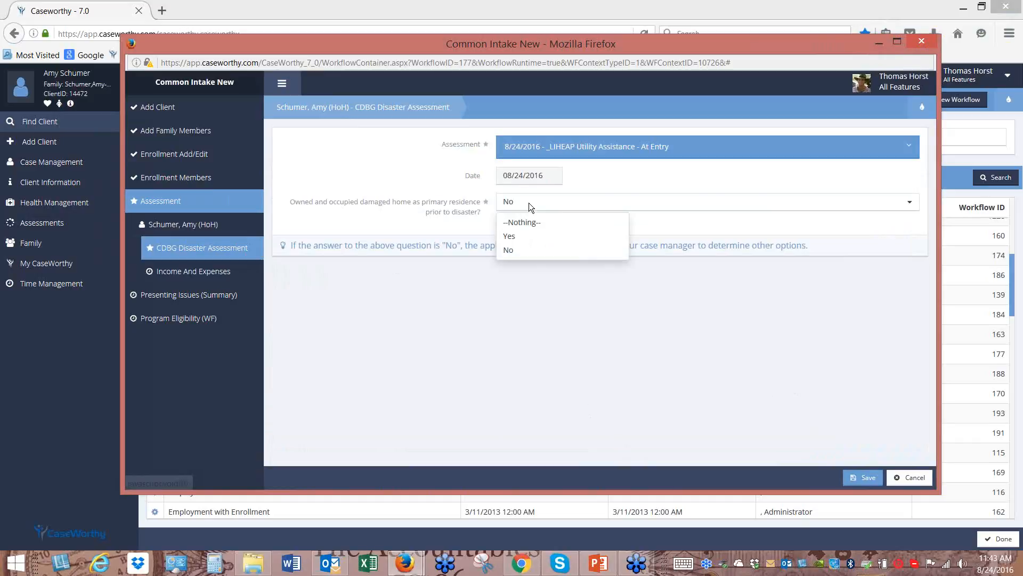
pyautogui.click(516, 237)
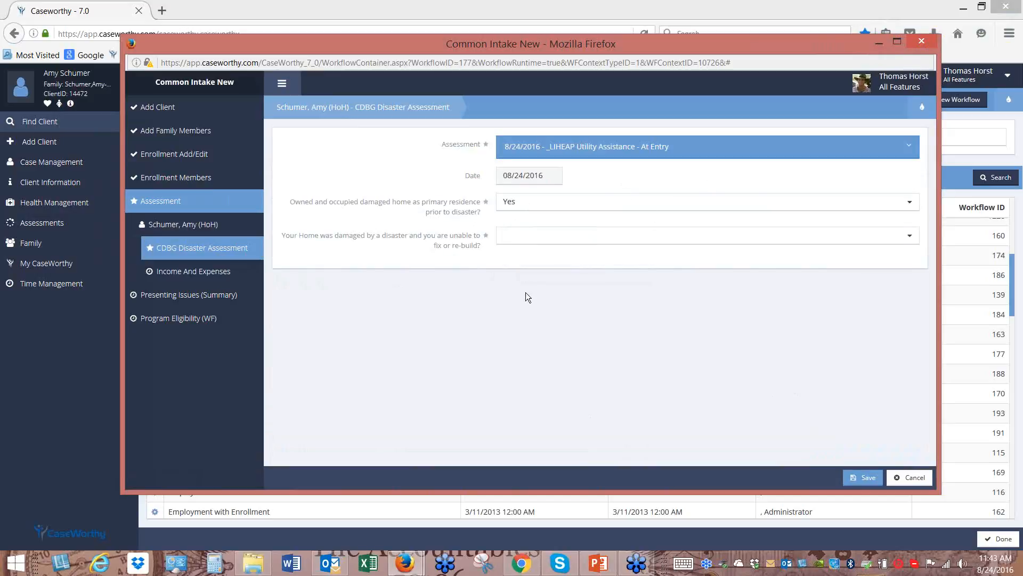
pyautogui.click(522, 204)
pyautogui.click(511, 251)
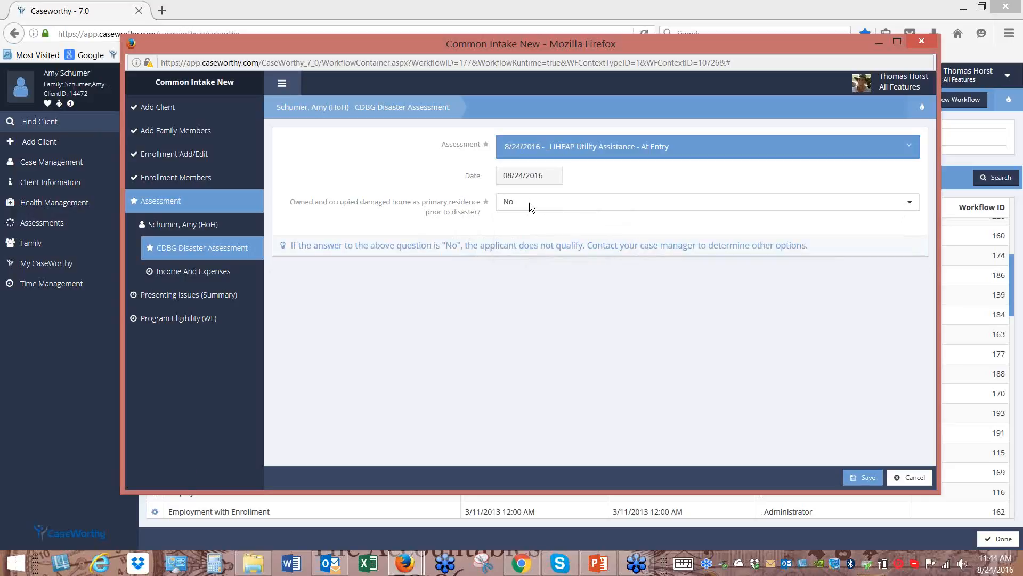
pyautogui.click(862, 480)
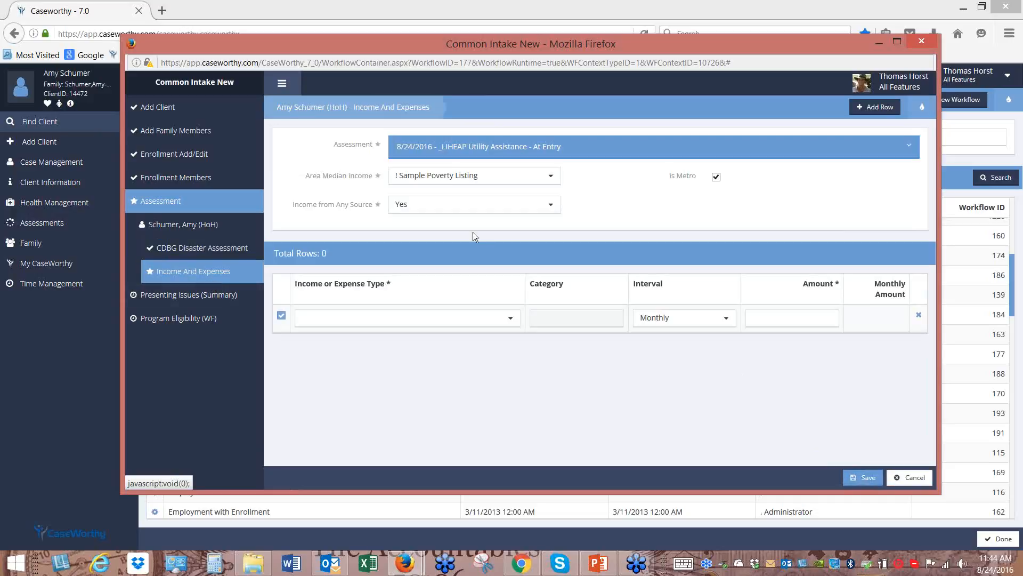
# Add an Earned Income row of $950 monthly and save the assessment
pyautogui.click(511, 319)
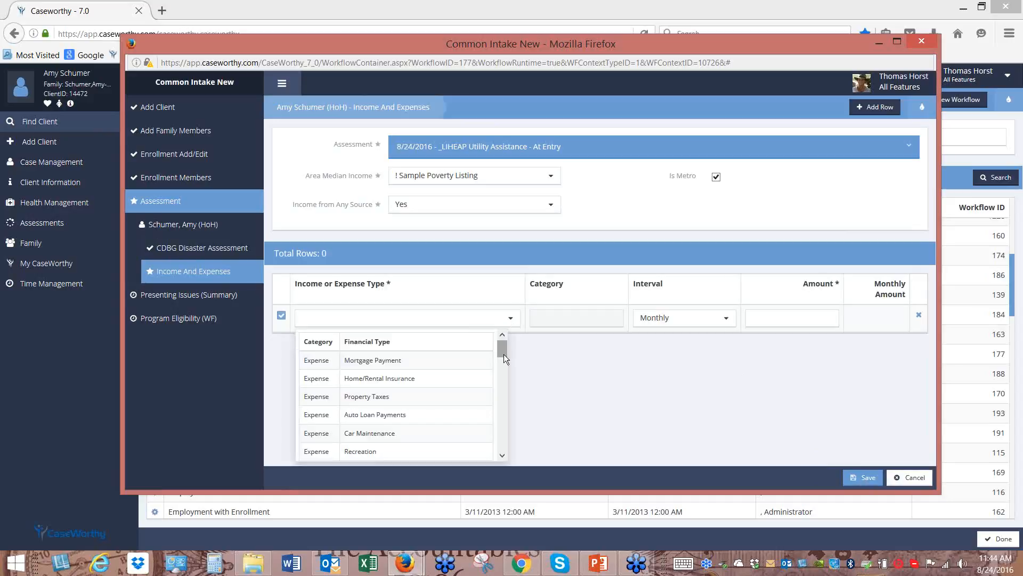
pyautogui.moveTo(502, 354); pyautogui.dragTo(509, 405)
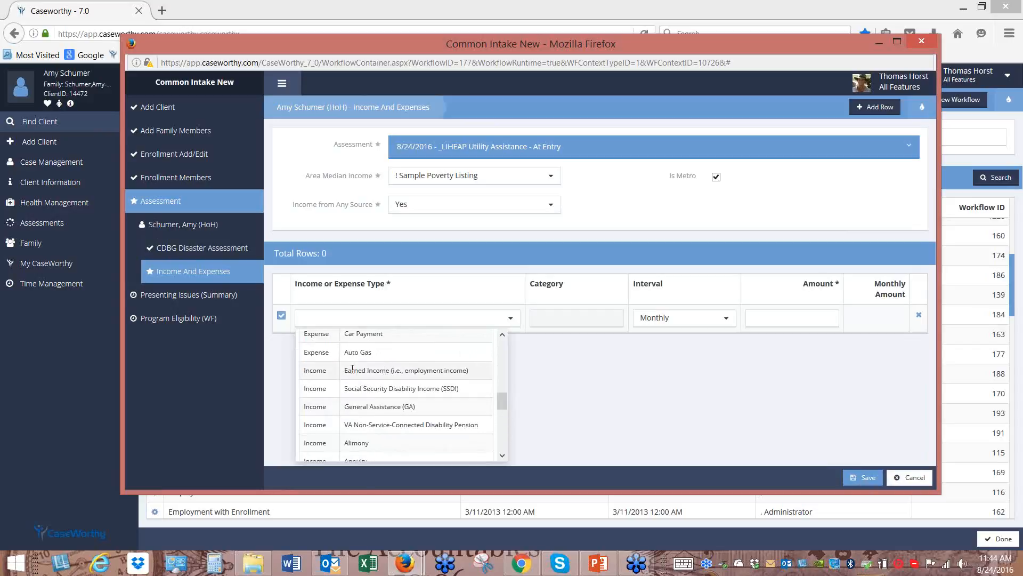
pyautogui.click(387, 374)
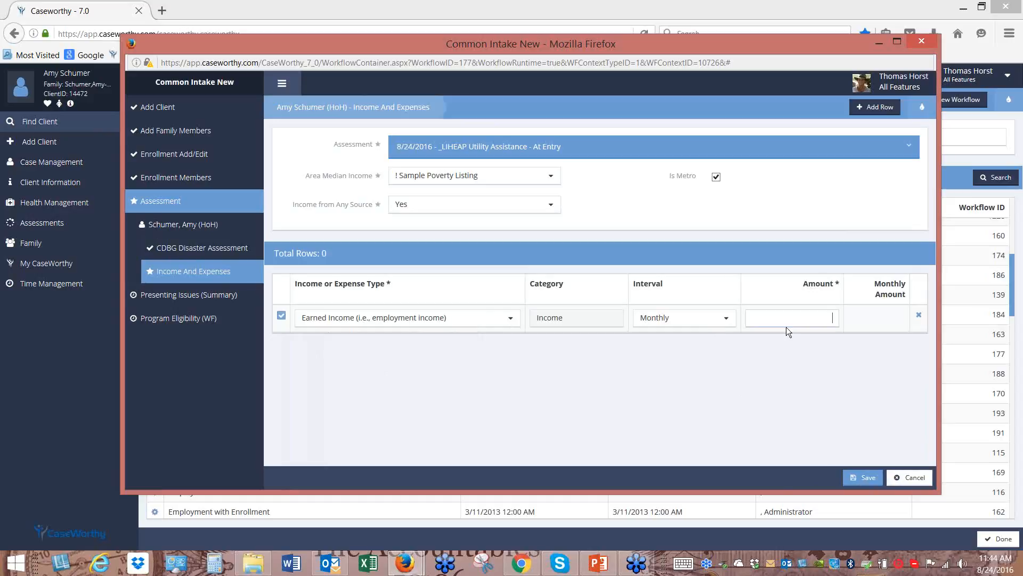
pyautogui.write('950')
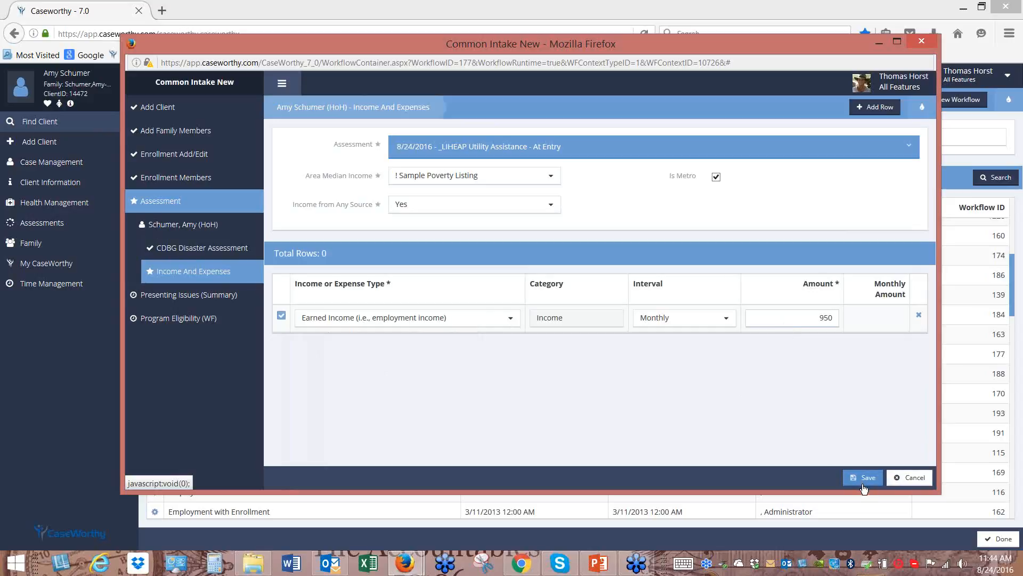
pyautogui.click(864, 487)
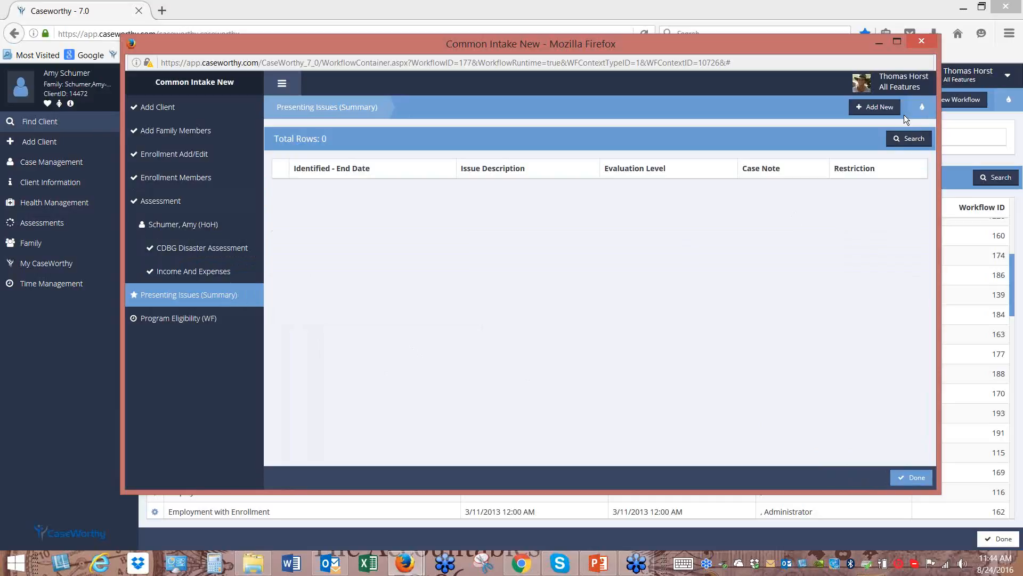
# Start a new presenting issue and search issues filtered to the Disability category
pyautogui.click(877, 108)
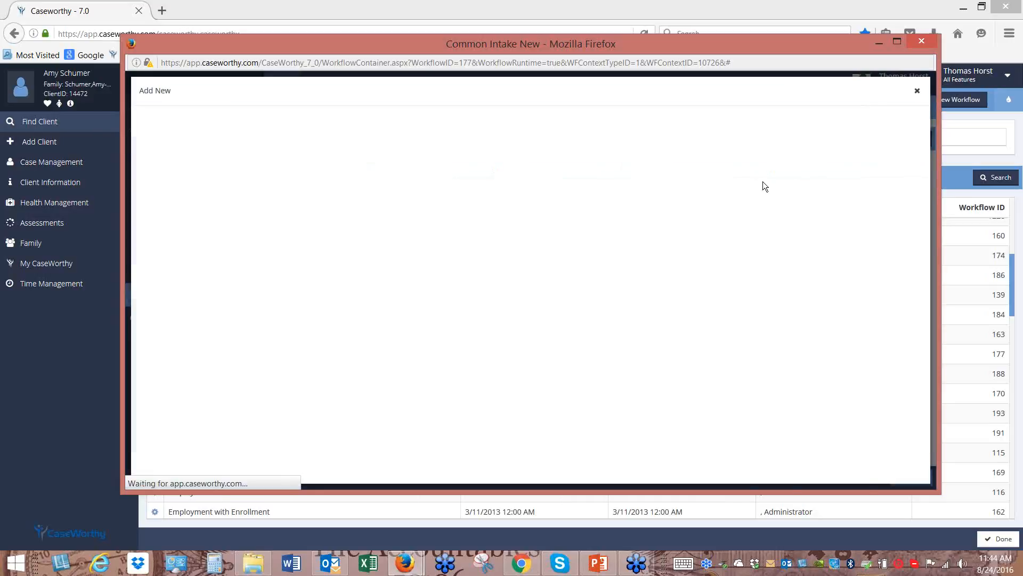
pyautogui.click(767, 175)
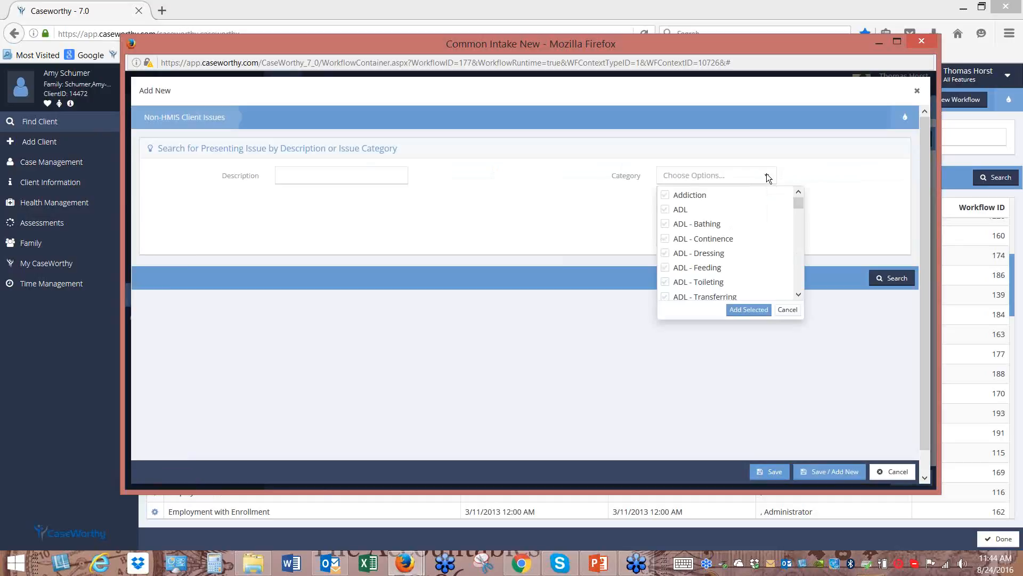
pyautogui.moveTo(798, 204)
pyautogui.mouseDown()
pyautogui.moveTo(799, 243)
pyautogui.moveTo(797, 220)
pyautogui.mouseUp()
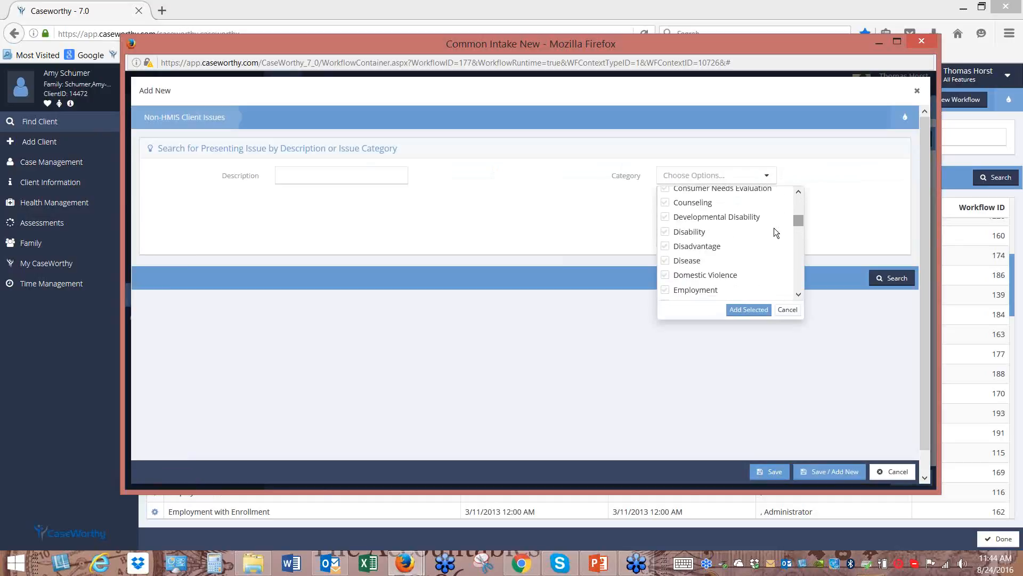
pyautogui.click(693, 232)
pyautogui.click(749, 310)
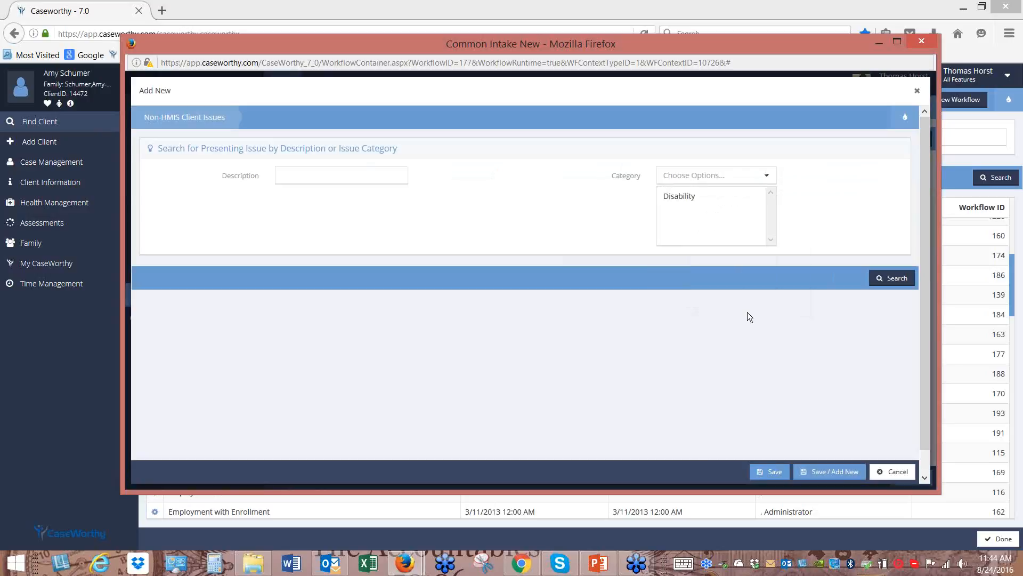
pyautogui.click(891, 278)
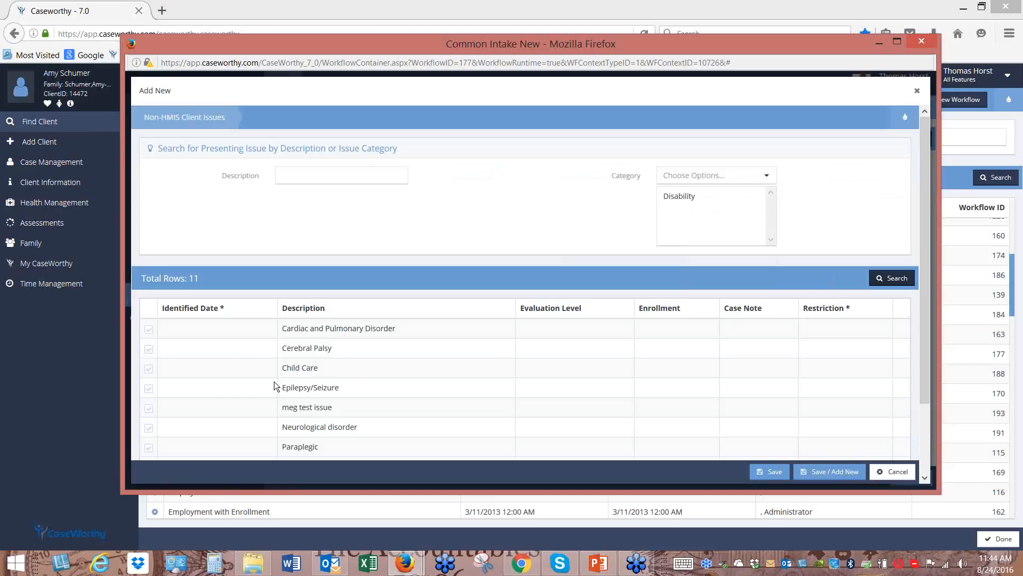
# Tick Prosthetic Limb as the presenting issue and rate it Important
pyautogui.scroll(-3, 315, 397)
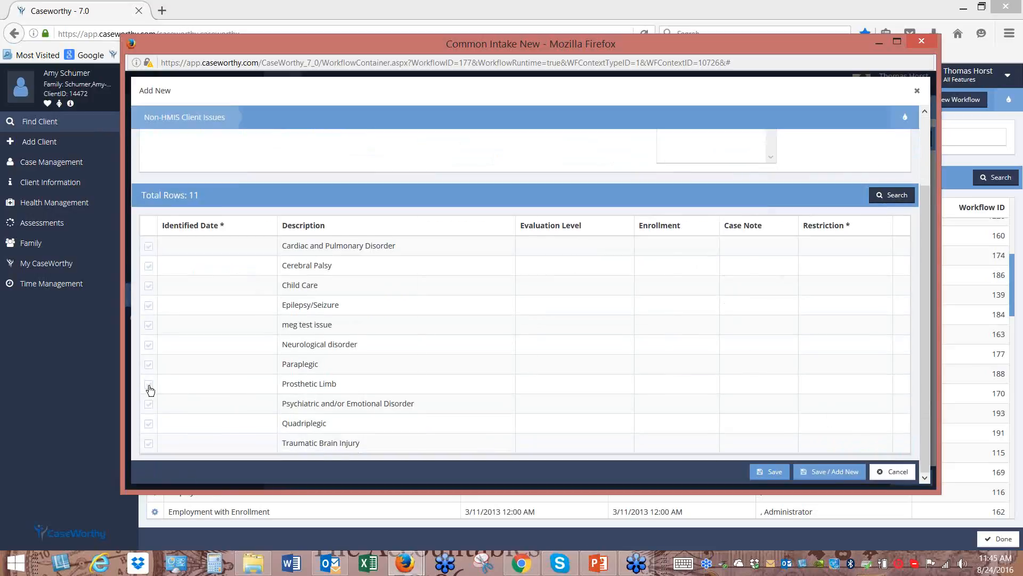
pyautogui.click(149, 385)
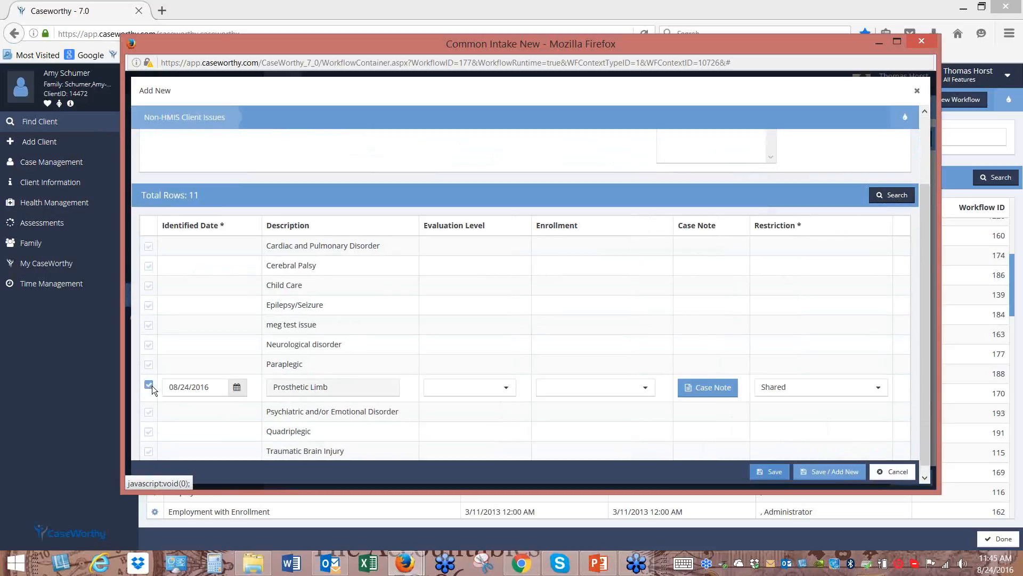
pyautogui.click(506, 392)
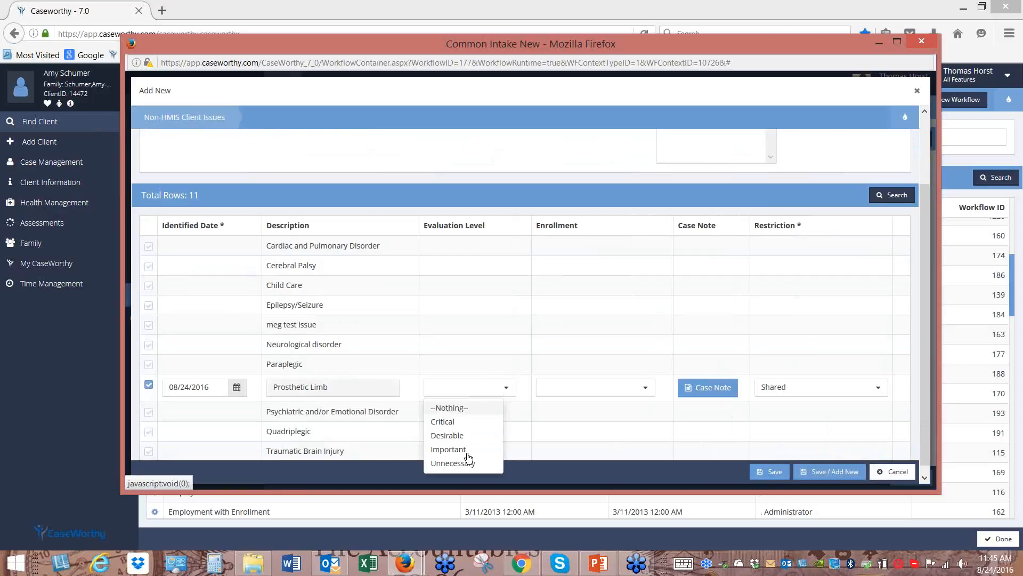
pyautogui.click(465, 451)
pyautogui.click(714, 393)
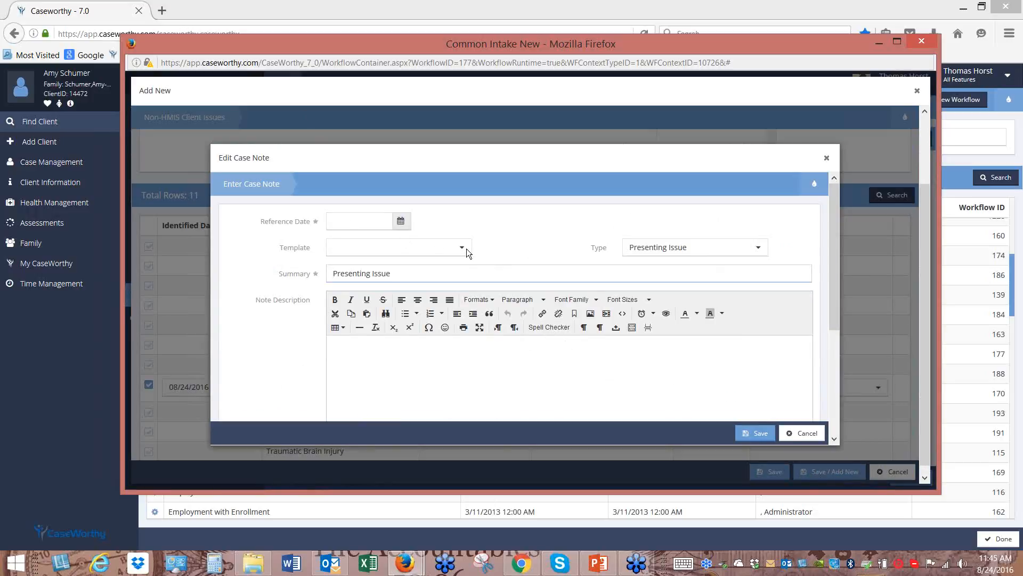
# Set the case note's reference date to August 2 and apply the Refugee Authorization Form template
pyautogui.click(401, 222)
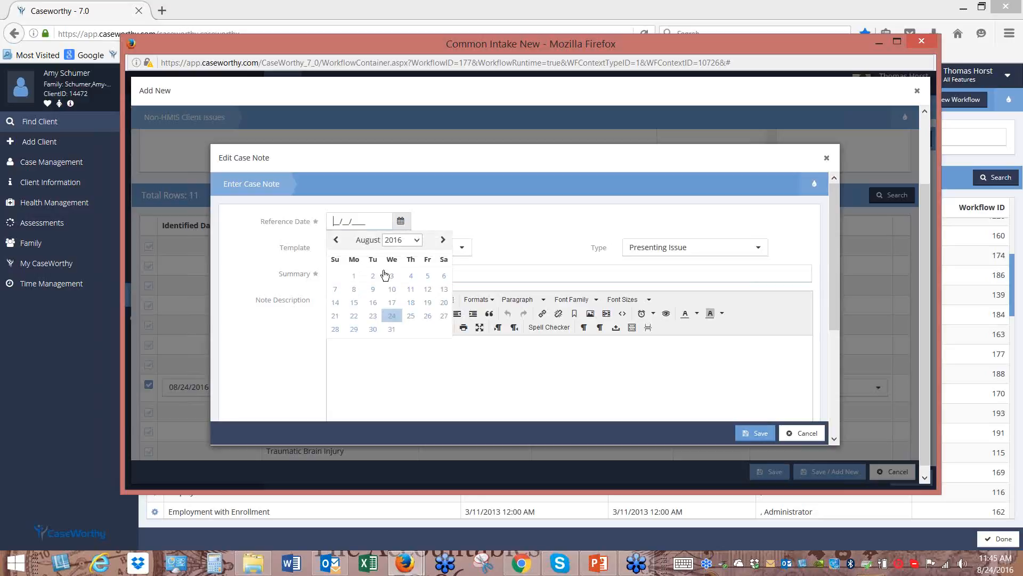
pyautogui.click(374, 278)
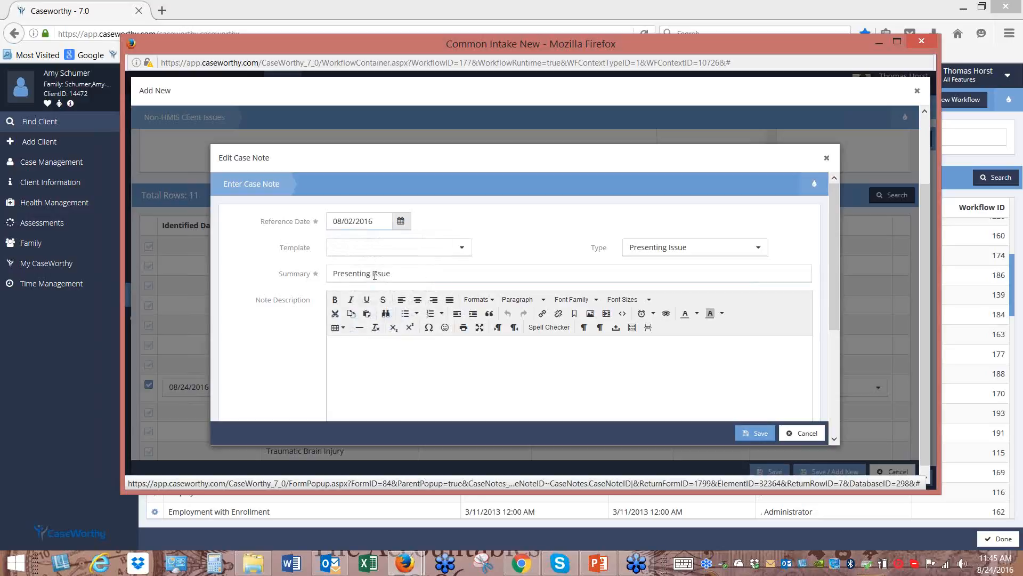
pyautogui.click(463, 248)
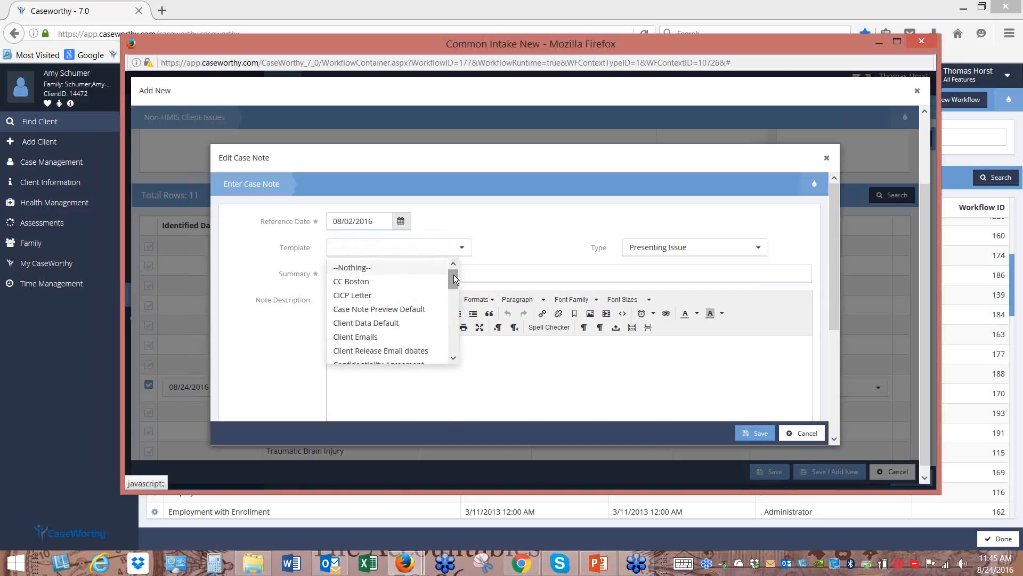
pyautogui.moveTo(453, 278); pyautogui.dragTo(454, 356)
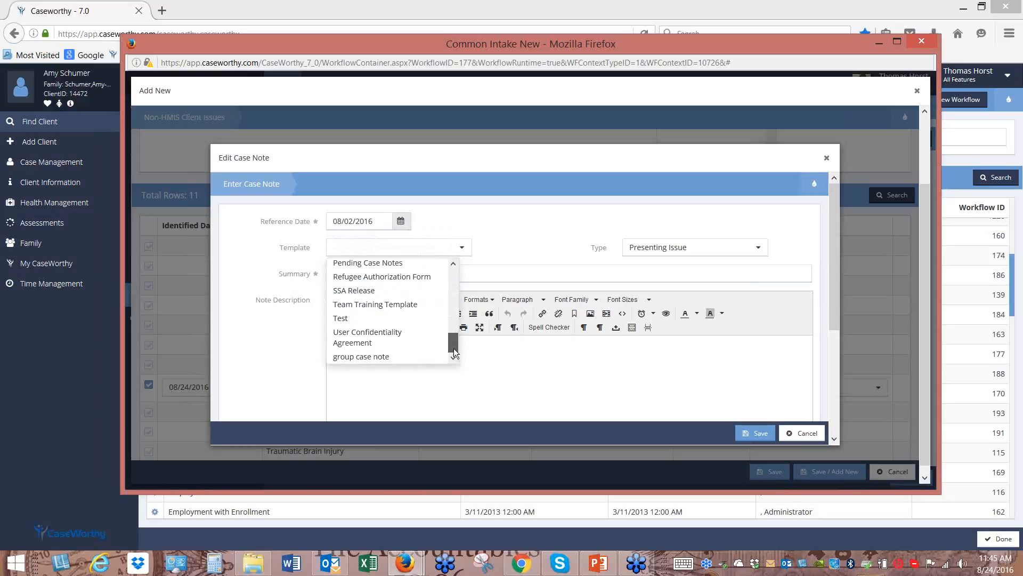
pyautogui.scroll(2, 420, 340)
pyautogui.click(405, 311)
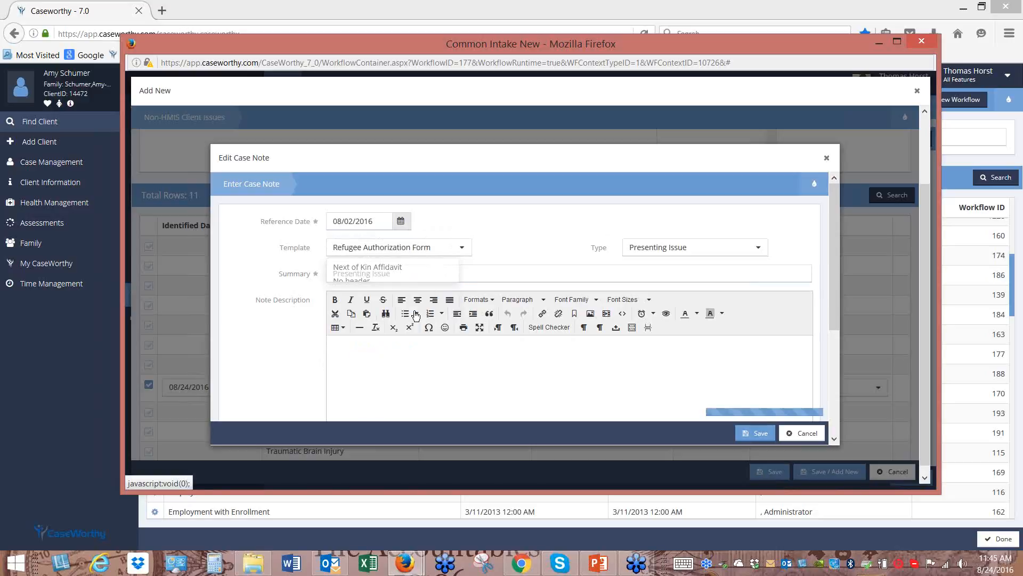
pyautogui.moveTo(806, 354)
pyautogui.mouseDown()
pyautogui.moveTo(804, 378)
pyautogui.moveTo(806, 356)
pyautogui.moveTo(805, 366)
pyautogui.mouseUp()
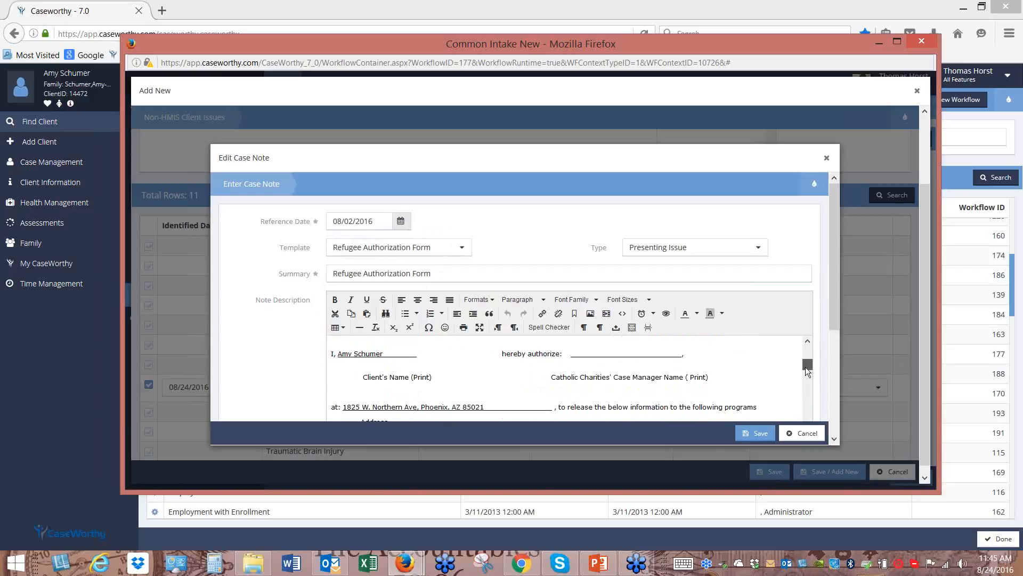
pyautogui.moveTo(833, 319)
pyautogui.mouseDown()
pyautogui.moveTo(832, 397)
pyautogui.moveTo(824, 286)
pyautogui.moveTo(829, 430)
pyautogui.mouseUp()
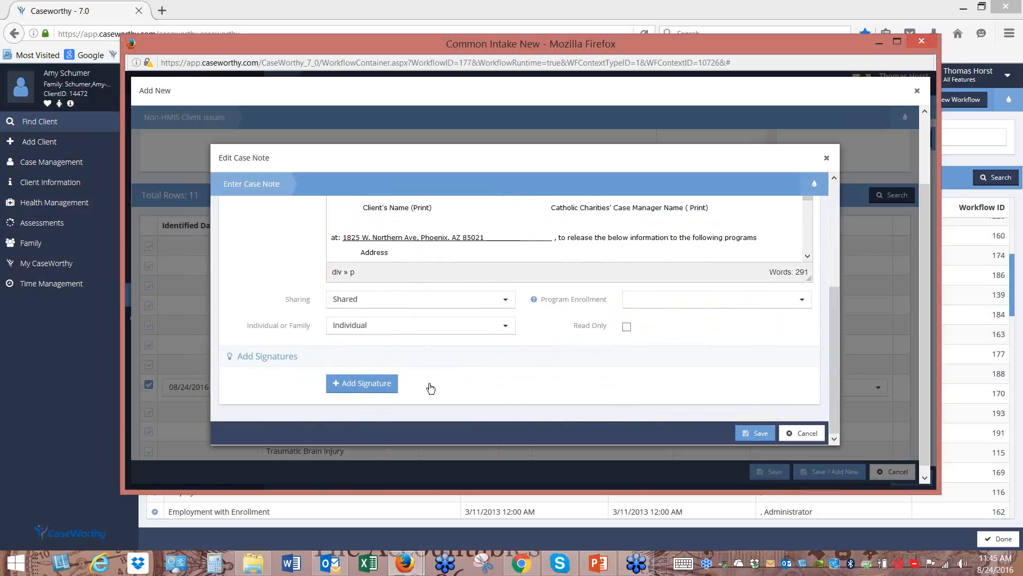
pyautogui.click(384, 389)
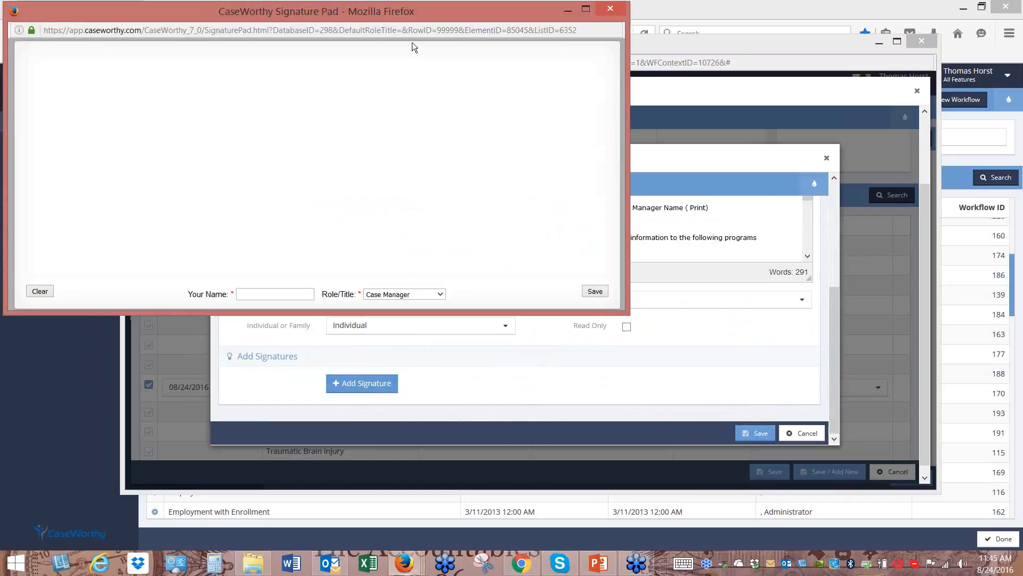
# Draw the signature, enter the signer's name, and save it onto the case note
pyautogui.moveTo(237, 124); pyautogui.dragTo(236, 220)
pyautogui.moveTo(281, 95)
pyautogui.mouseDown()
pyautogui.moveTo(290, 212)
pyautogui.moveTo(313, 230)
pyautogui.moveTo(405, 197)
pyautogui.mouseUp()
pyautogui.moveTo(434, 93); pyautogui.dragTo(456, 144)
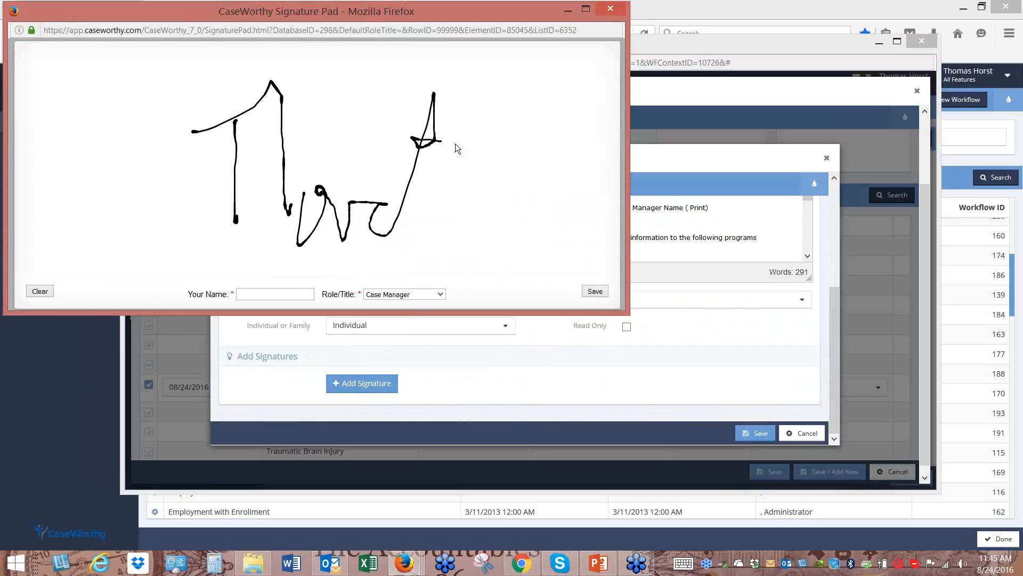
pyautogui.click(292, 296)
pyautogui.click(595, 292)
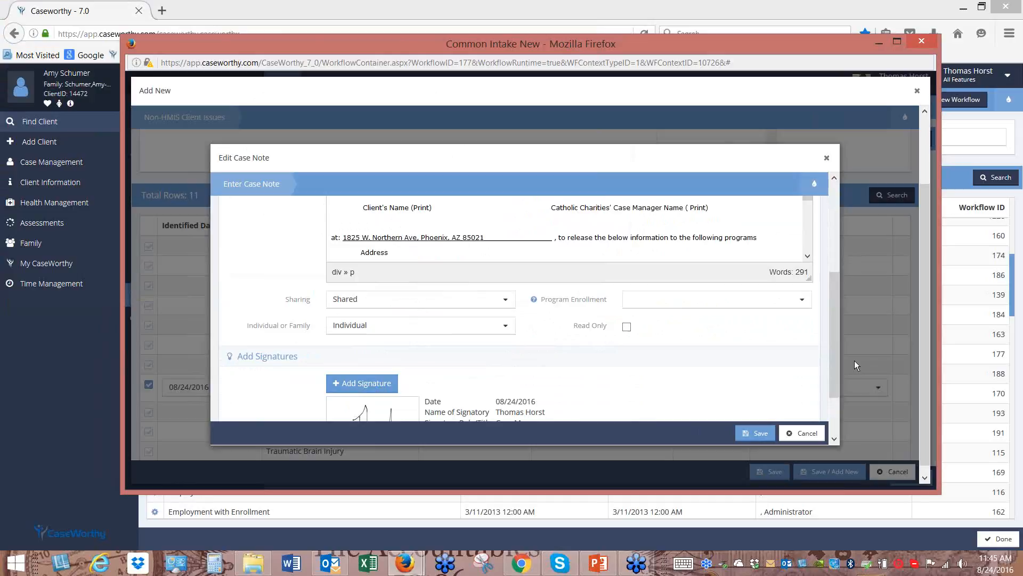
# Save the signed case note and the new Prosthetic Limb presenting issue
pyautogui.scroll(-3, 837, 331)
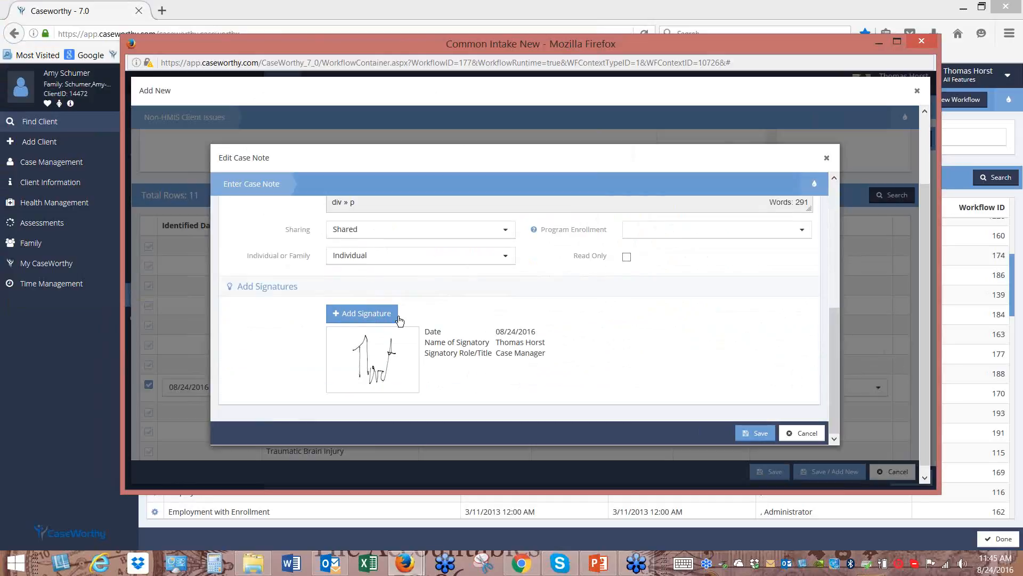
pyautogui.click(754, 434)
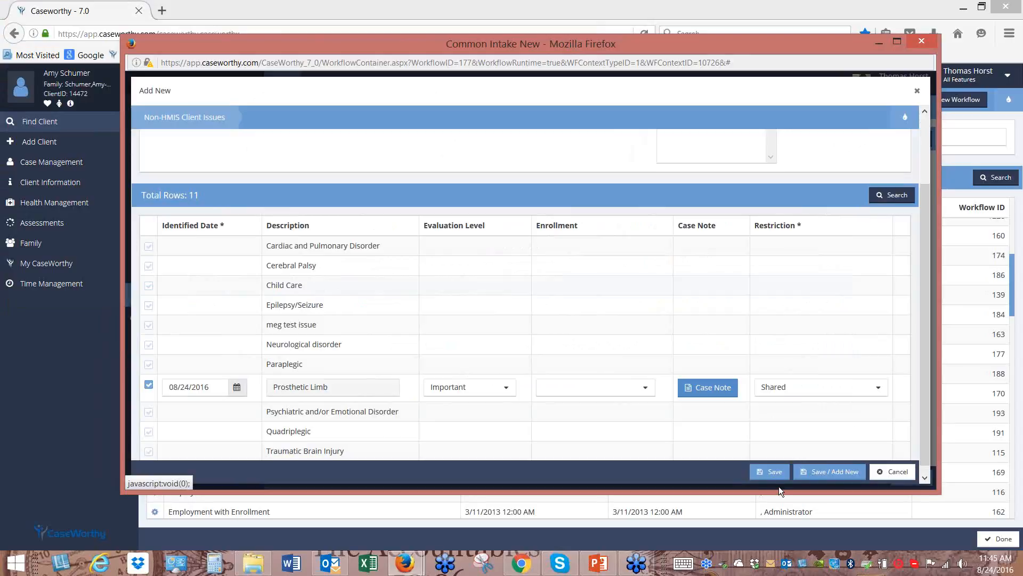
pyautogui.click(771, 473)
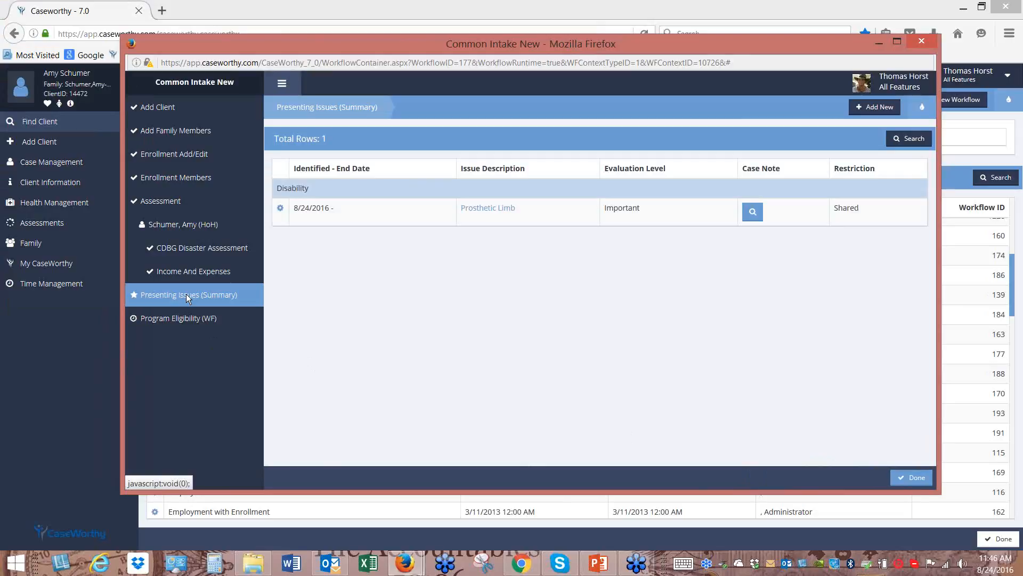
pyautogui.click(911, 477)
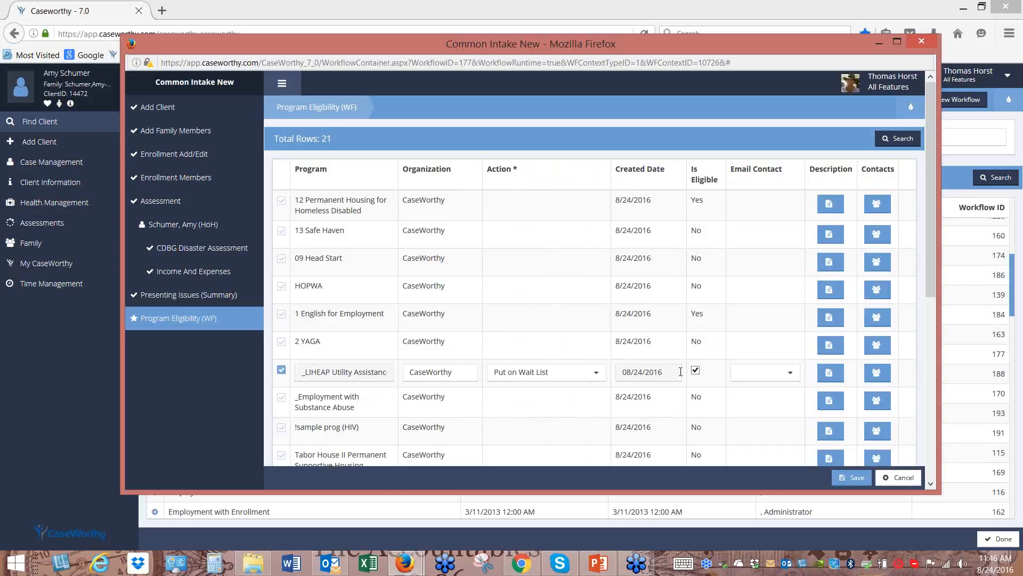
# Set the LIHEAP Utility Assistance action to Put on Wait List and save to finish intake
pyautogui.click(597, 372)
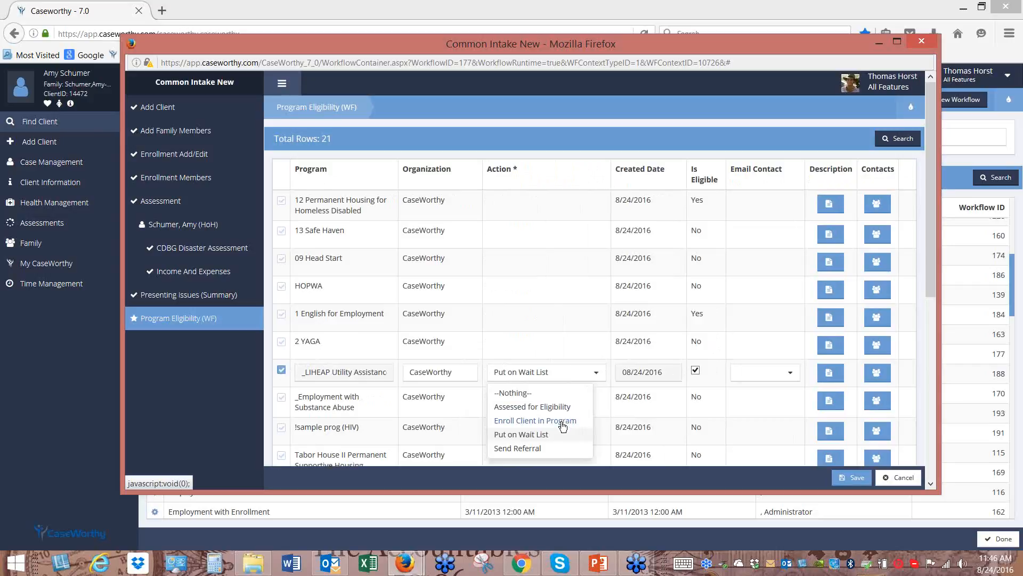
pyautogui.click(529, 434)
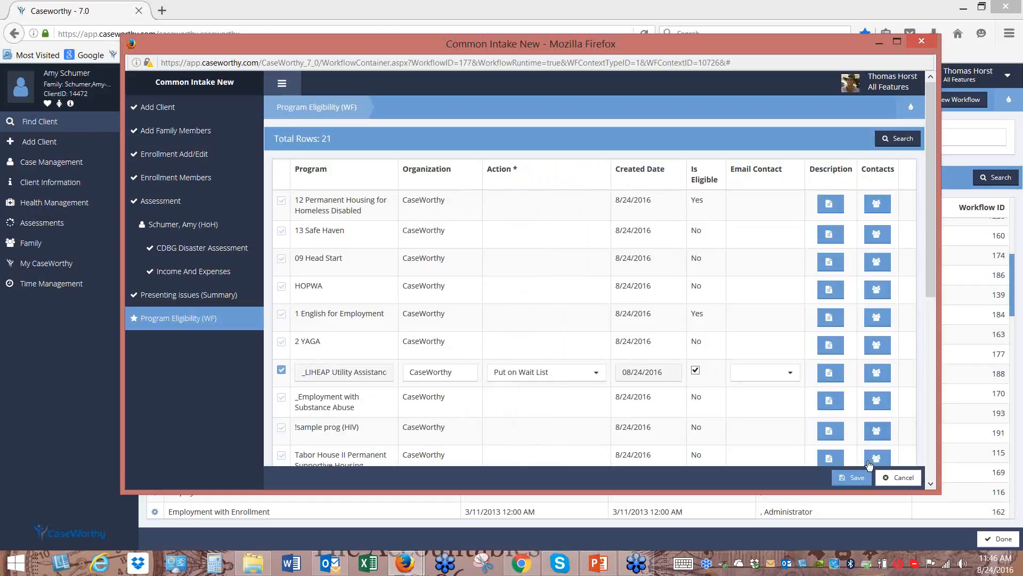
pyautogui.click(851, 483)
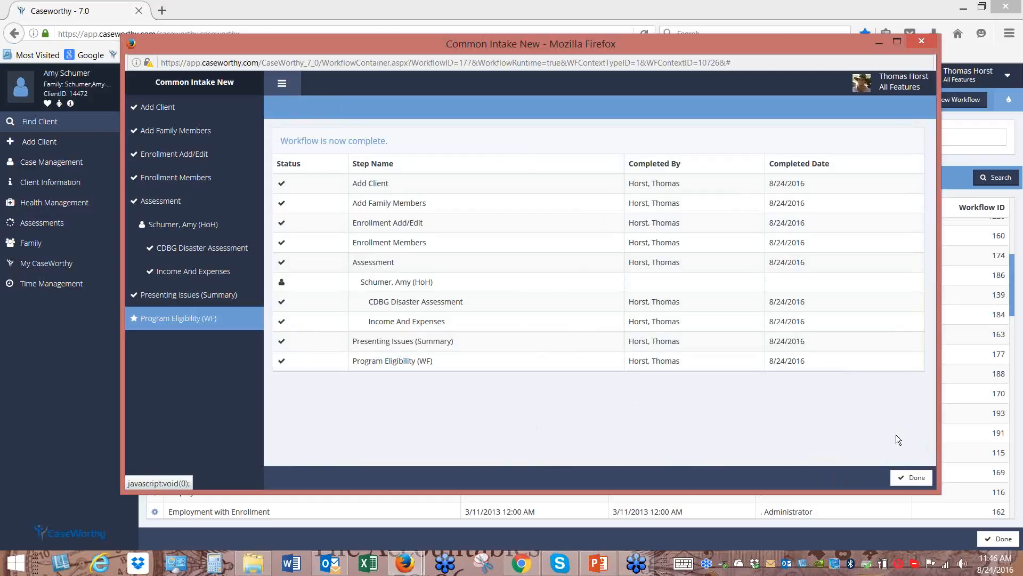
# Close the completed intake and go to the client's Family and Contacts page
pyautogui.click(909, 482)
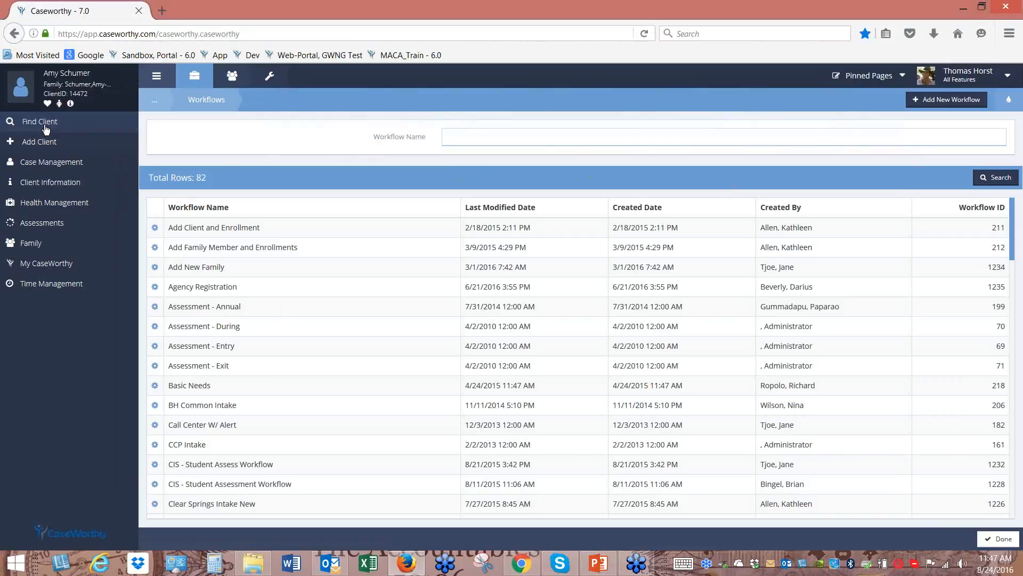
pyautogui.click(48, 165)
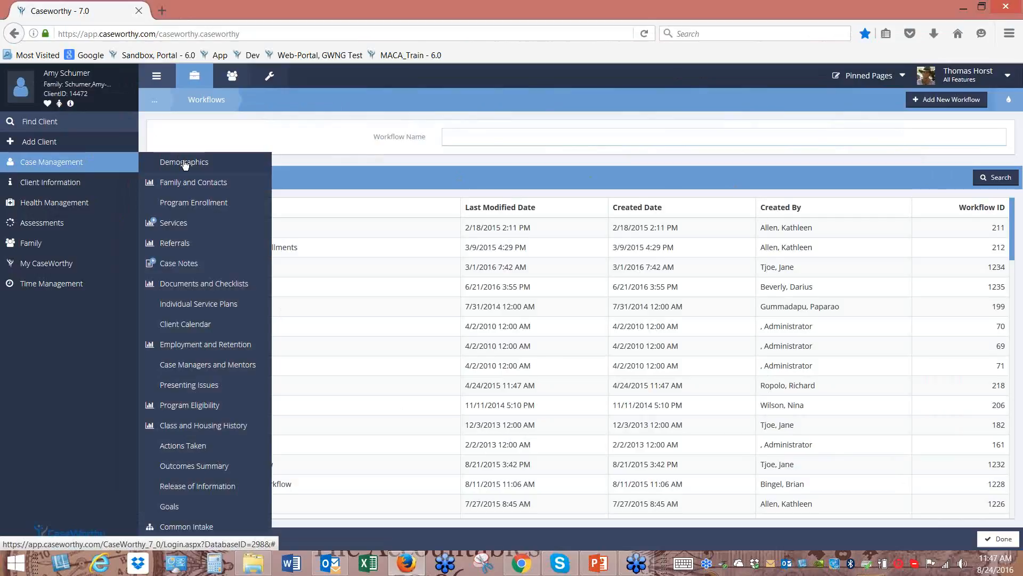
pyautogui.click(190, 184)
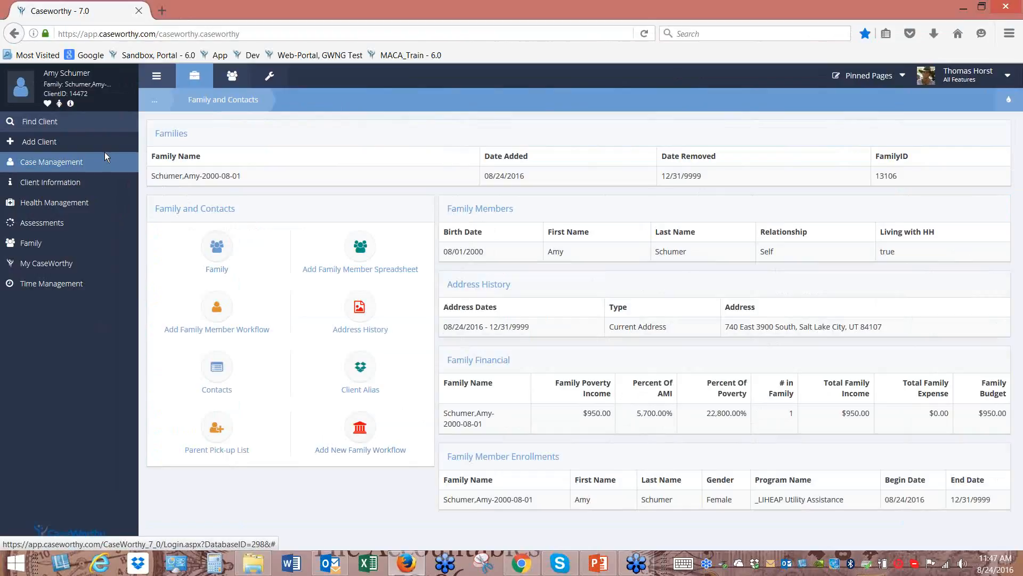
# Search clients by a last name and open the first matching client's dashboard
pyautogui.click(59, 123)
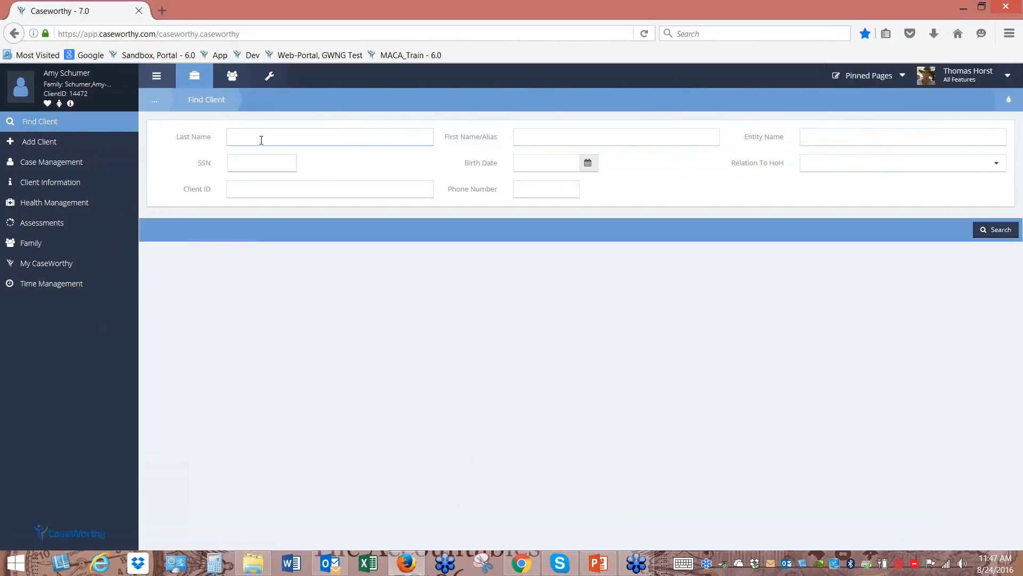
pyautogui.write('wrap')
pyautogui.click(996, 231)
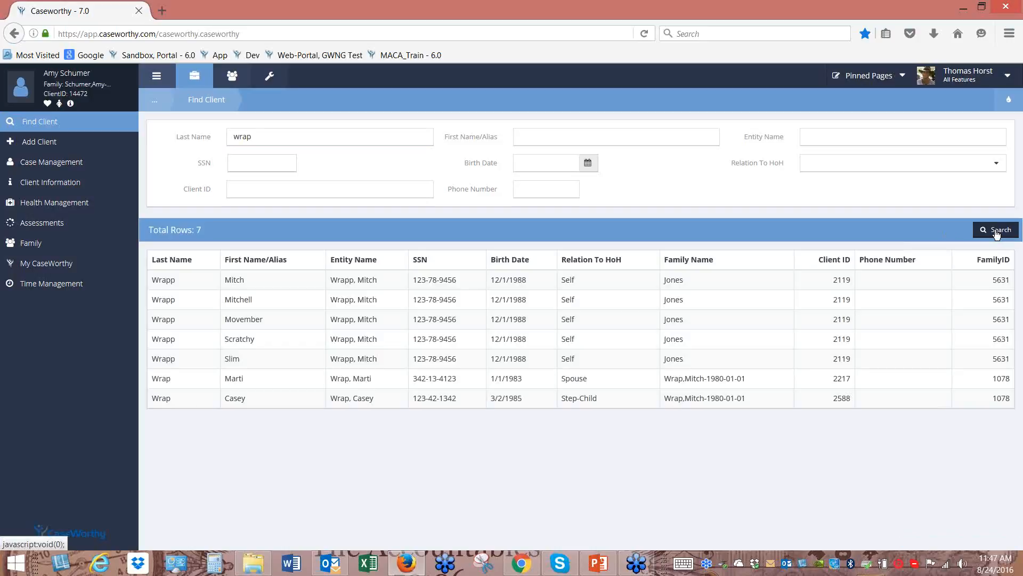
pyautogui.click(230, 281)
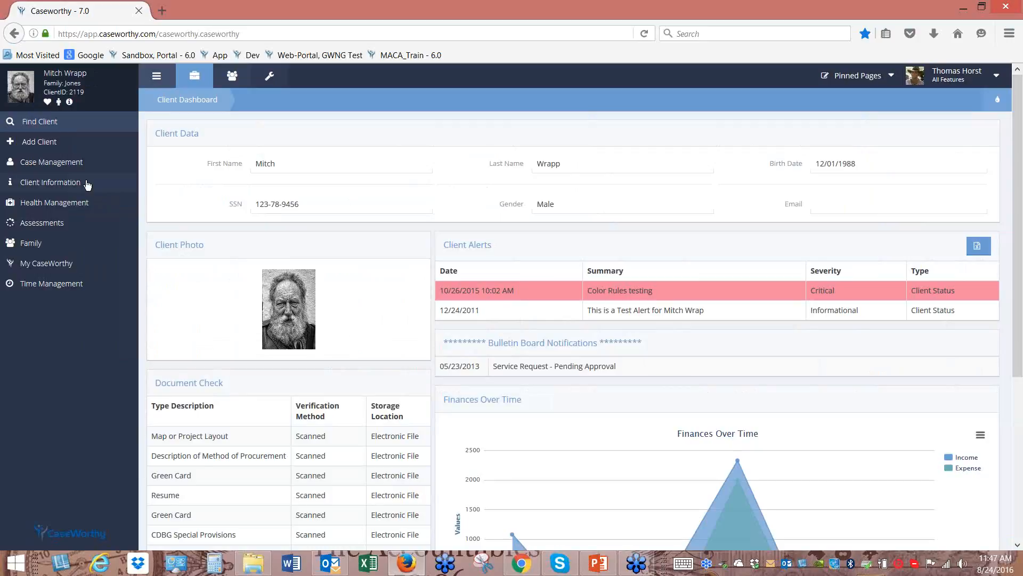
pyautogui.click(62, 167)
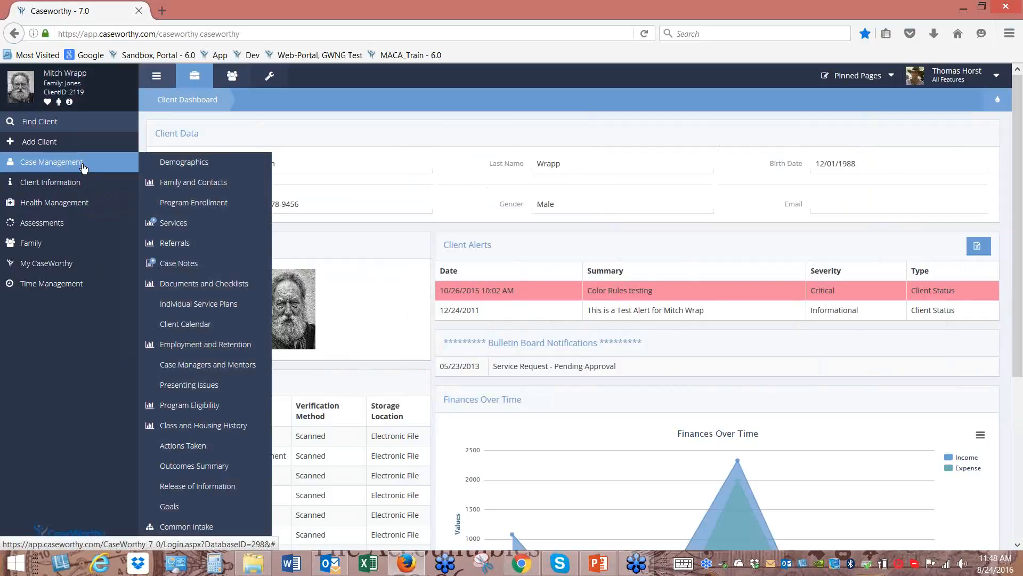
# Open this client's Family and Contacts page and view its column layouts in the dashboard builder
pyautogui.click(195, 186)
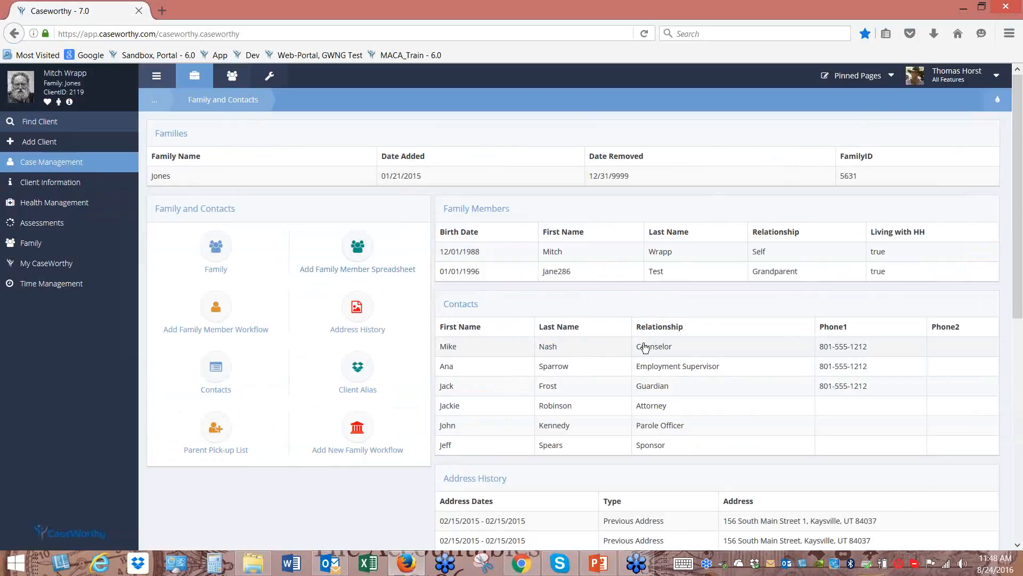
pyautogui.scroll(-5, 693, 342)
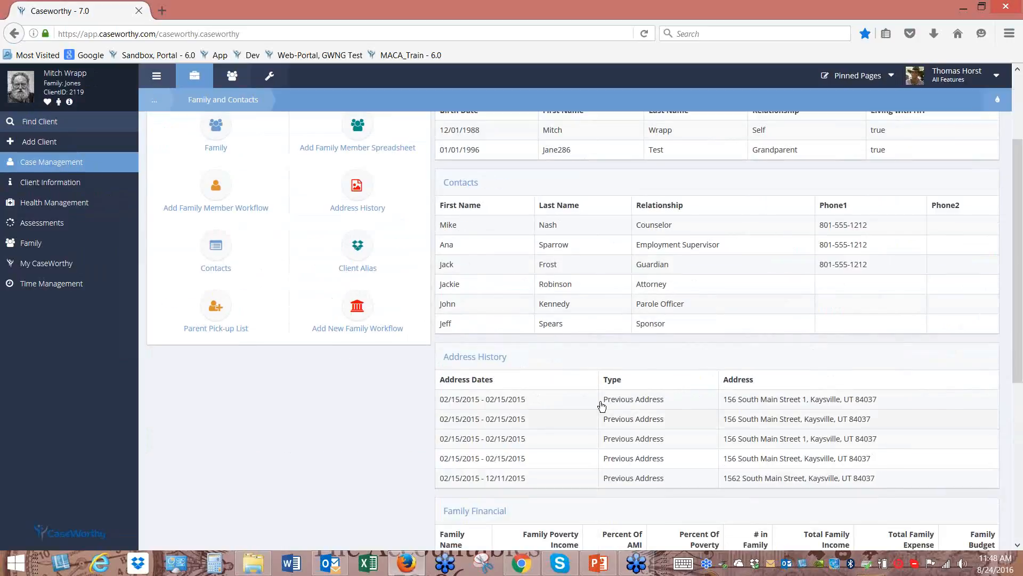
pyautogui.scroll(5, 631, 426)
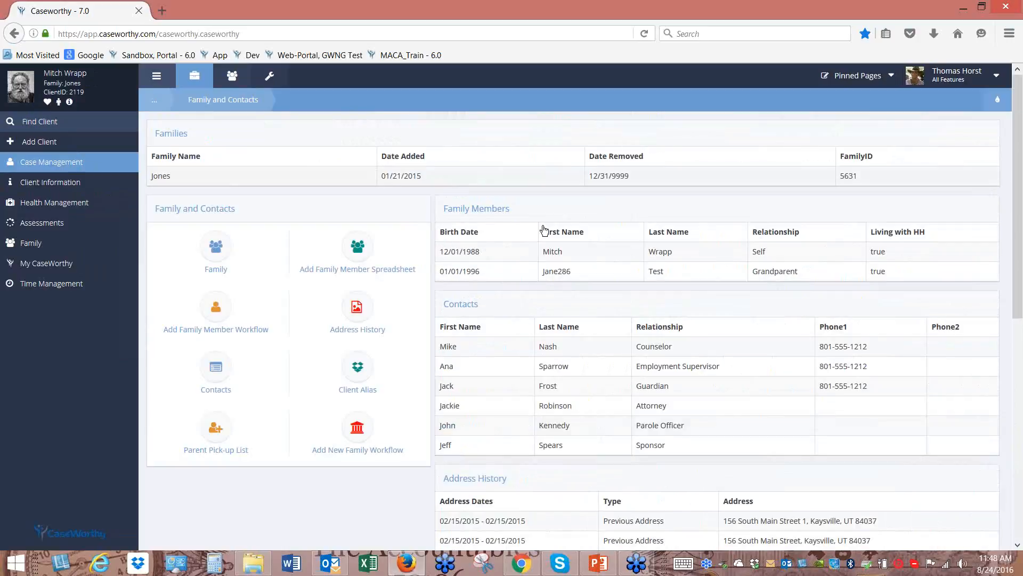
pyautogui.click(998, 99)
pyautogui.click(997, 125)
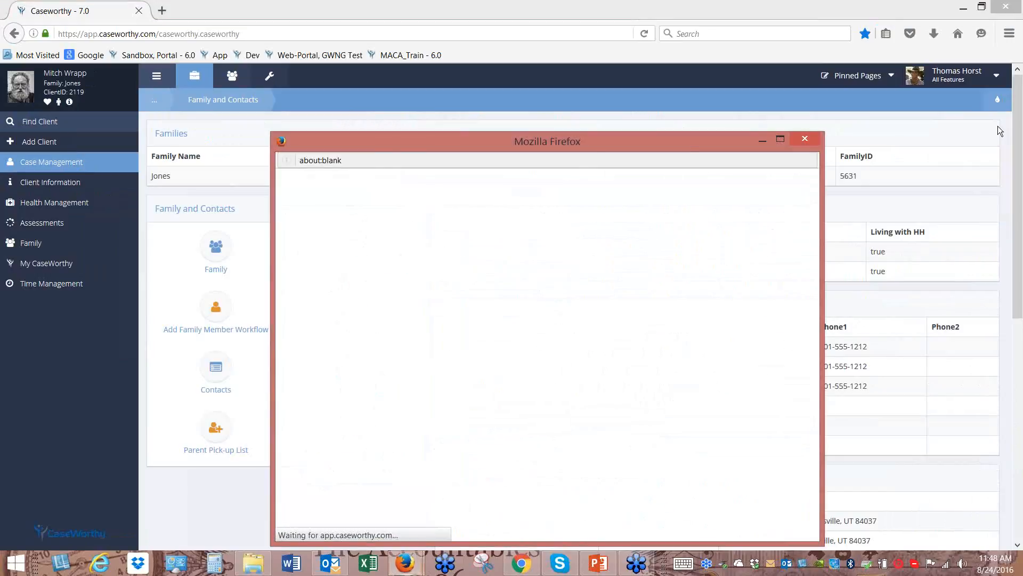
pyautogui.moveTo(596, 142); pyautogui.dragTo(590, 95)
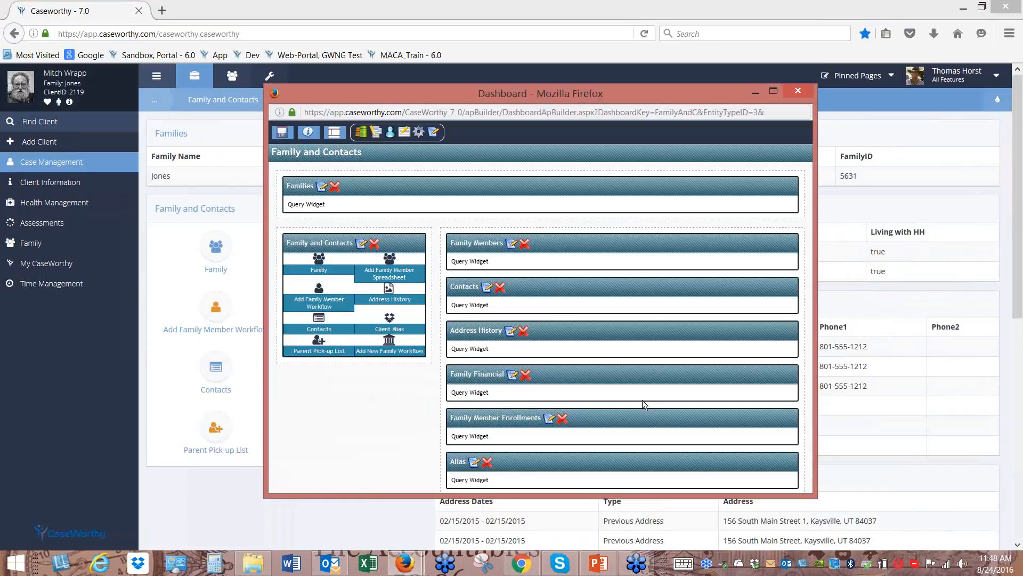
pyautogui.click(334, 134)
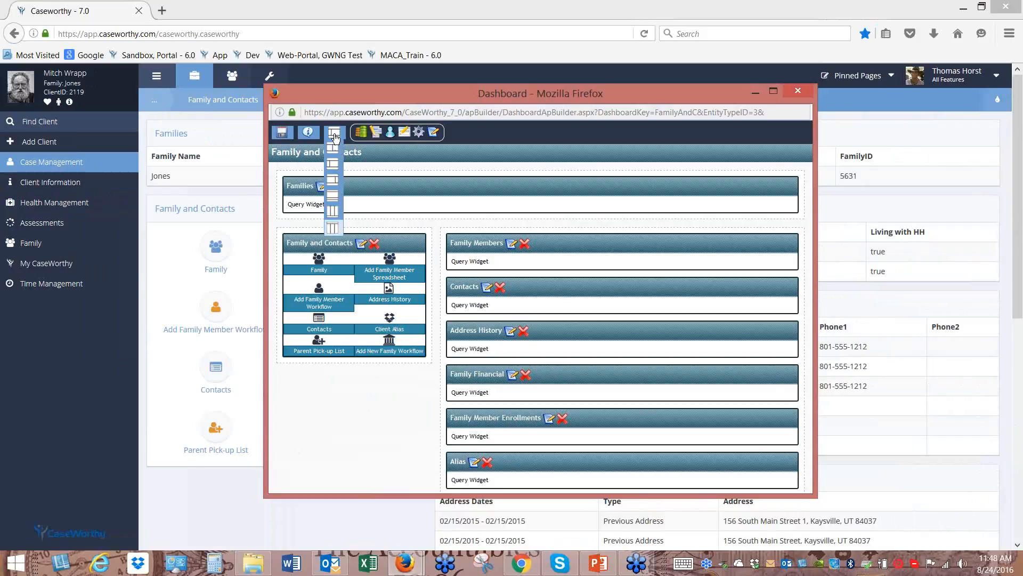
# Close the dashboard builder and open the client's Manage Services page
pyautogui.click(798, 91)
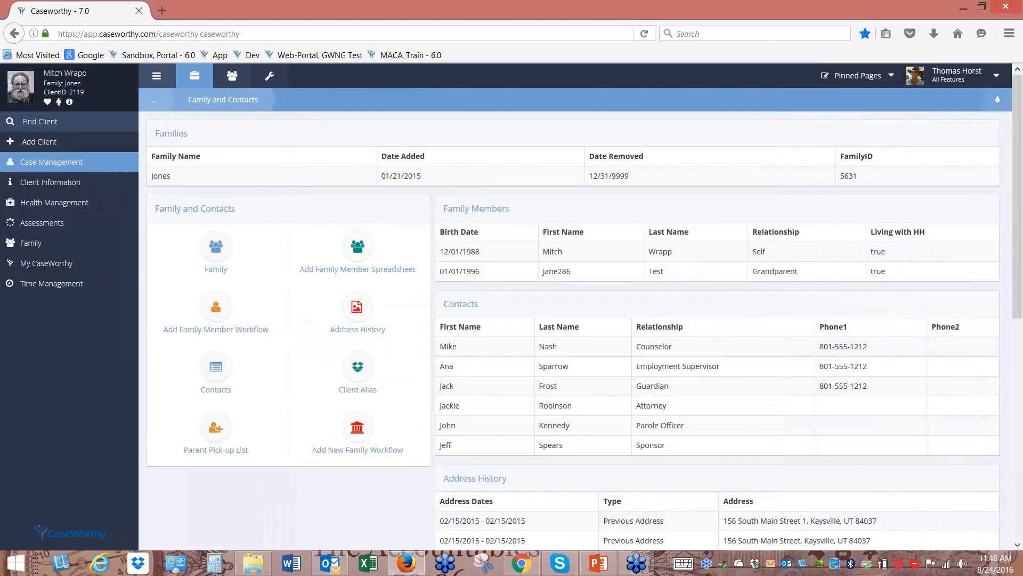
pyautogui.moveTo(52, 165)
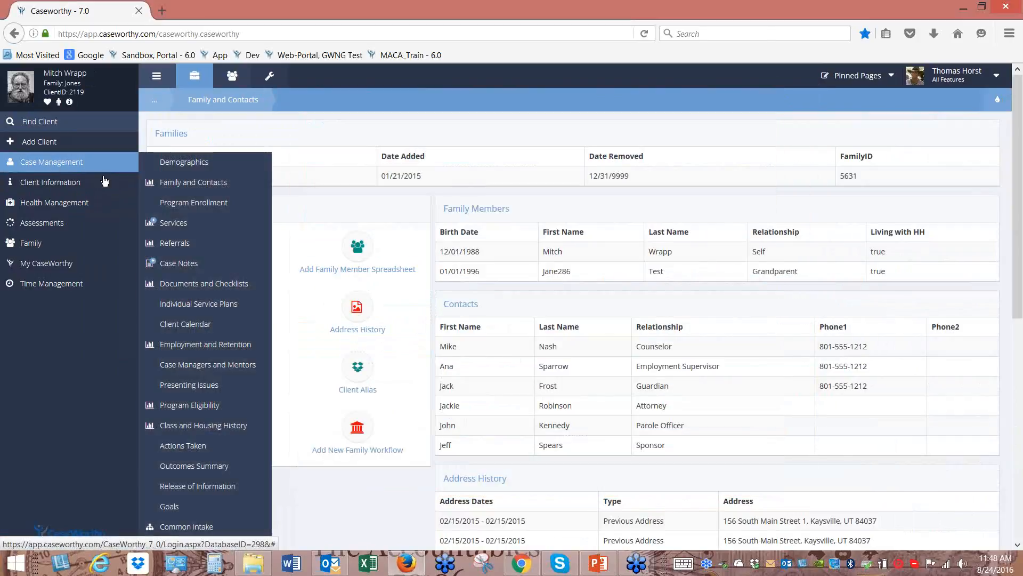
pyautogui.click(182, 228)
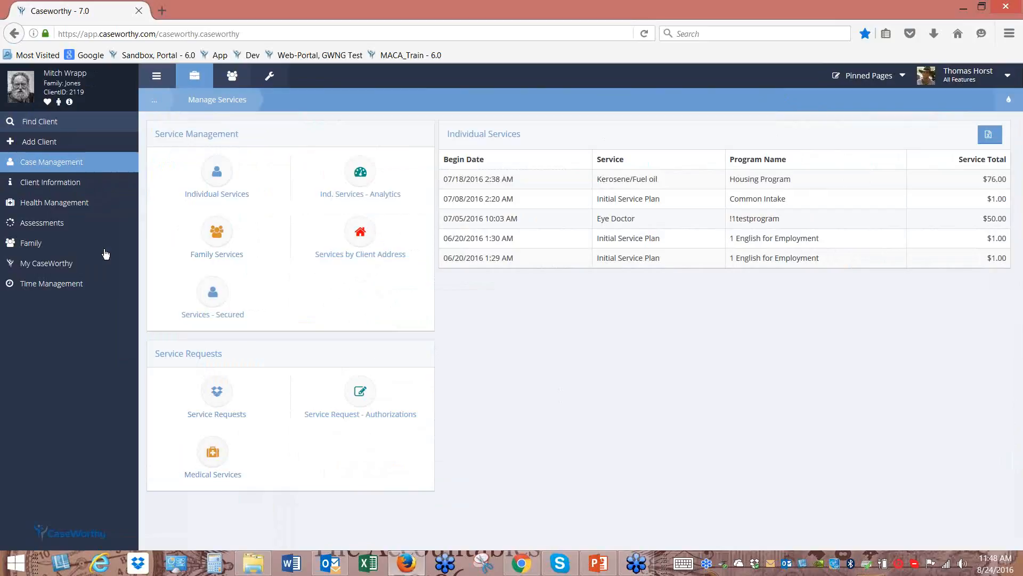
# Go to Case Management > Referrals to see the client's Referrals In and Referrals to External Providers
pyautogui.click(63, 163)
pyautogui.click(63, 165)
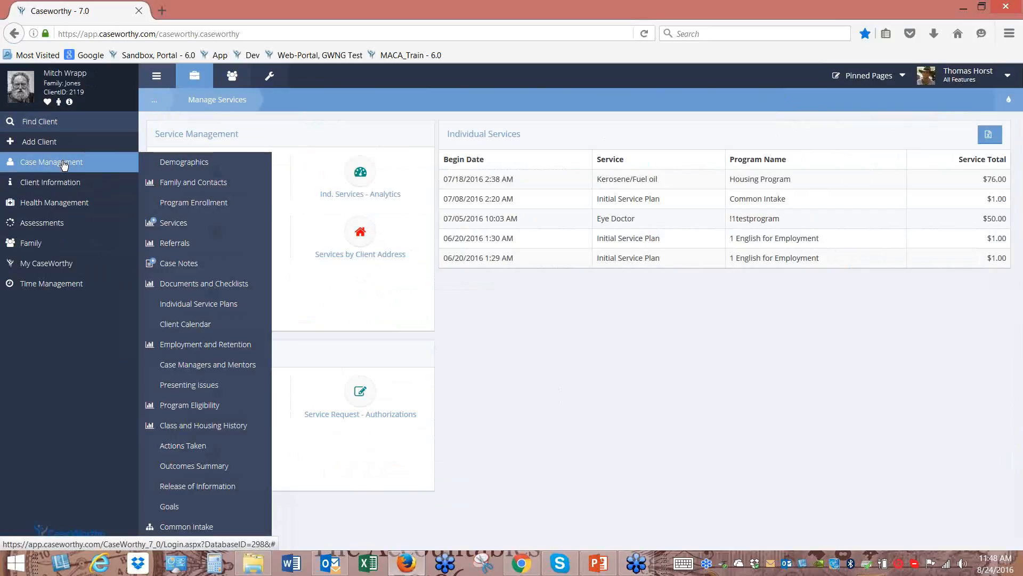
pyautogui.click(183, 247)
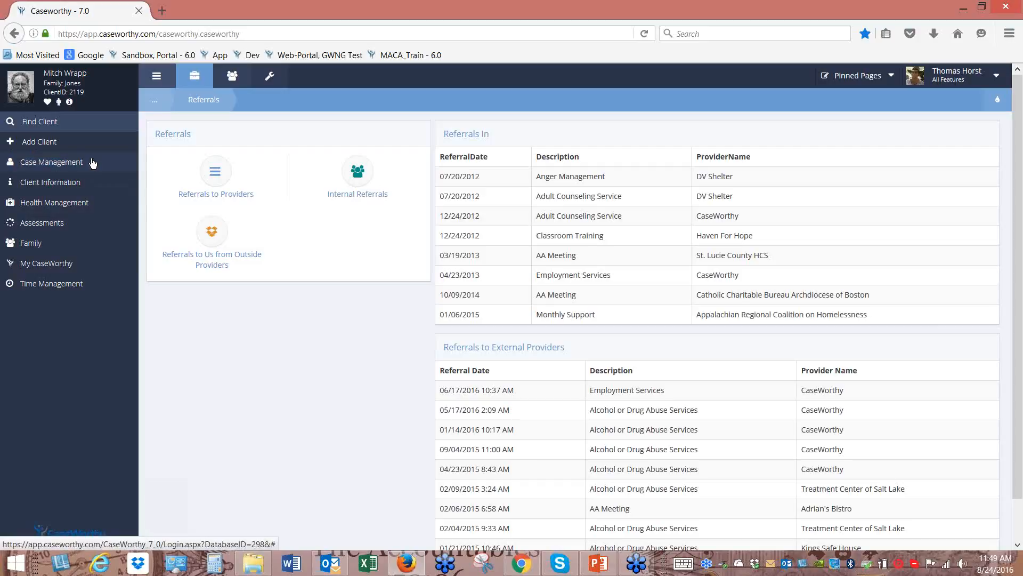
# Choose Case Management > Case Notes to list all 178 of the client's notes
pyautogui.click(68, 167)
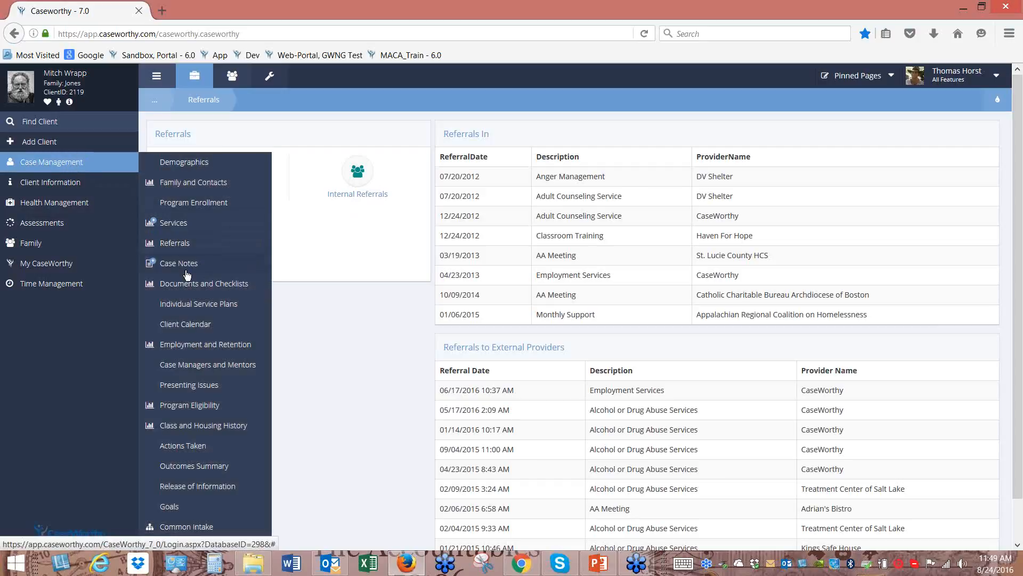
pyautogui.click(187, 271)
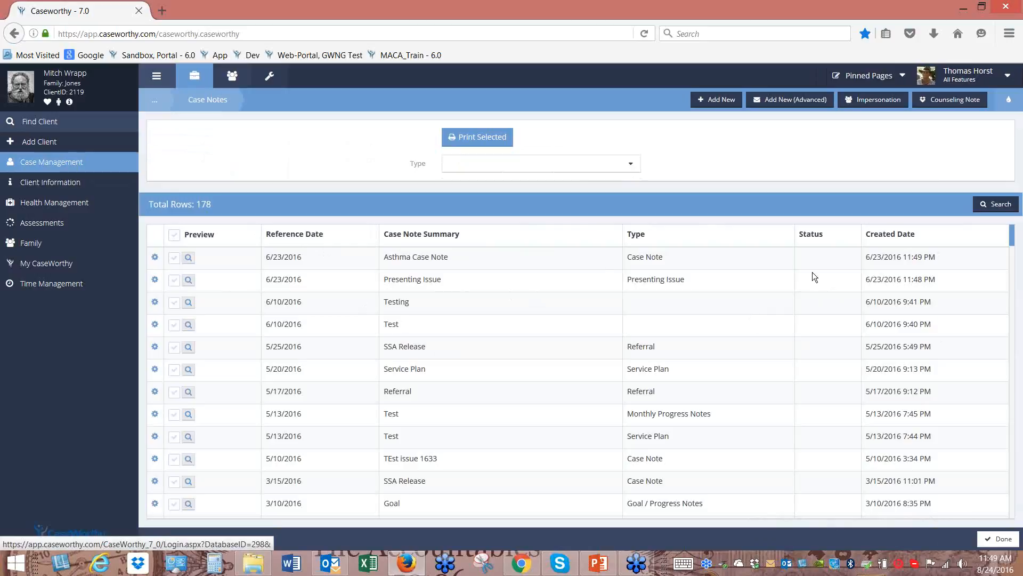
# Sort the case notes by the Type column
pyautogui.click(629, 166)
pyautogui.scroll(-3, 623, 223)
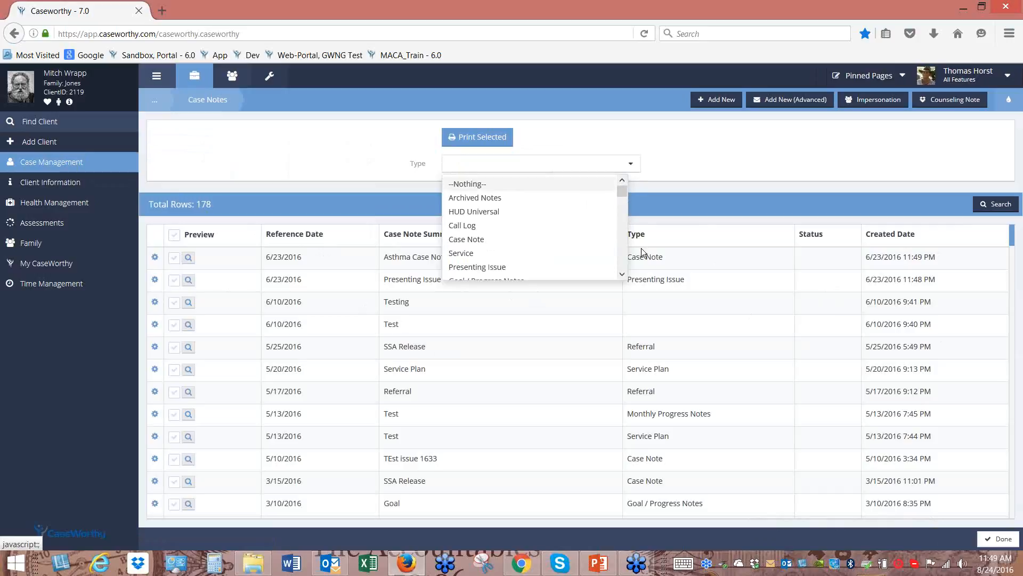
pyautogui.doubleClick(638, 233)
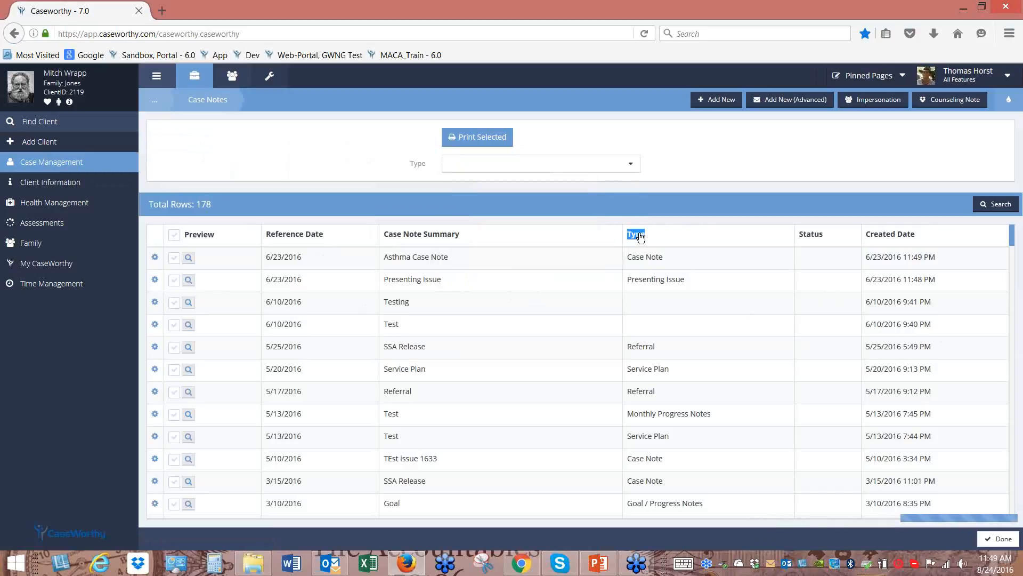
pyautogui.click(640, 238)
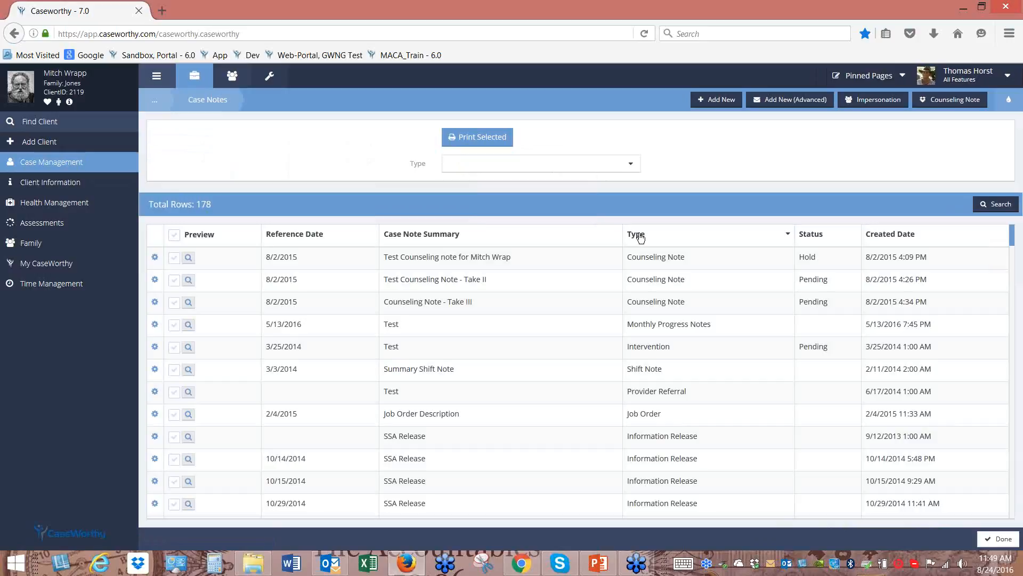
# Print-preview the three selected Counseling Notes, then close the preview
pyautogui.click(174, 257)
pyautogui.click(173, 279)
pyautogui.click(173, 302)
pyautogui.click(472, 140)
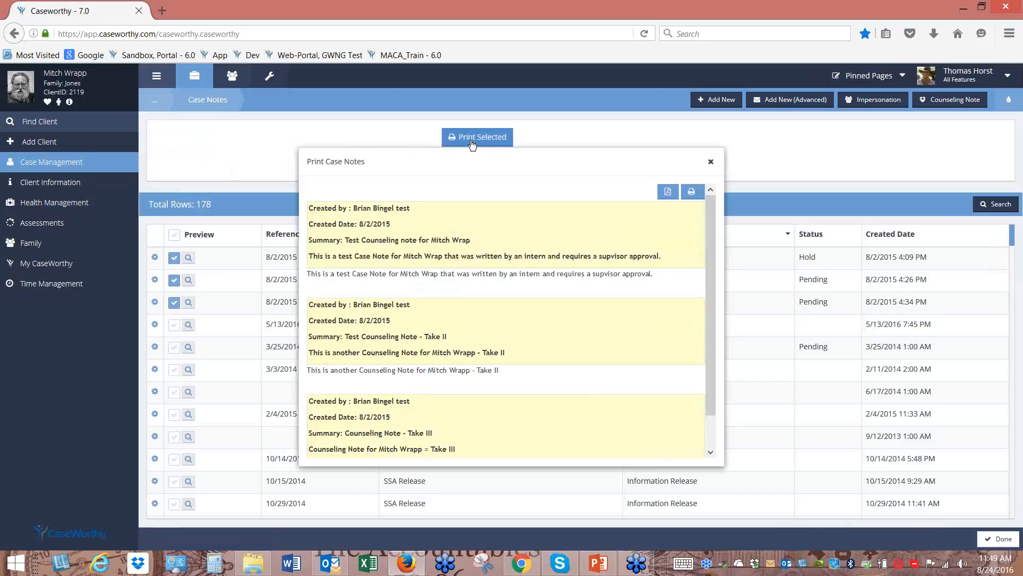
pyautogui.click(711, 162)
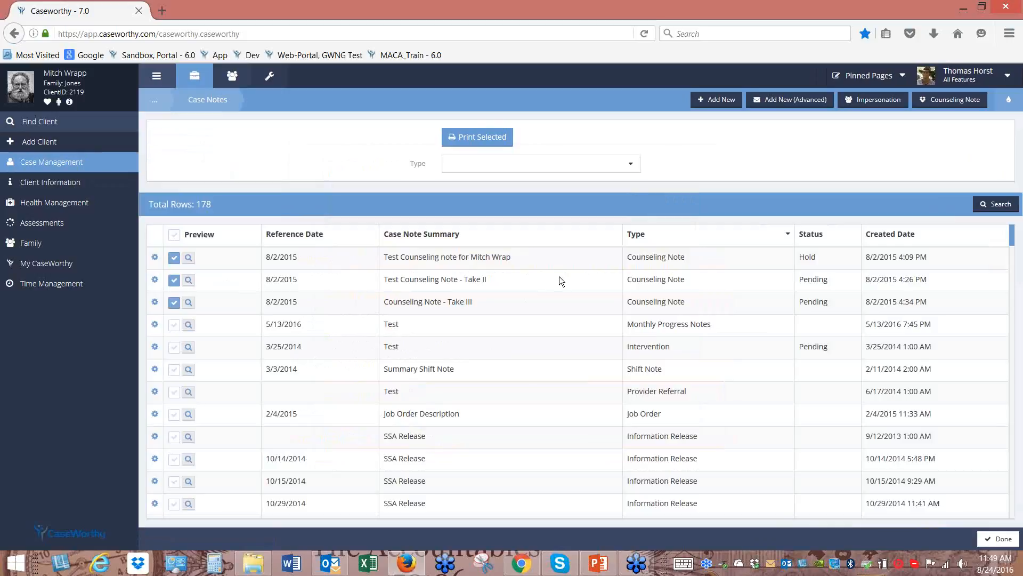
# Filter the notes to Goal / Progress Notes, then reset the Type filter to --Nothing--
pyautogui.click(632, 163)
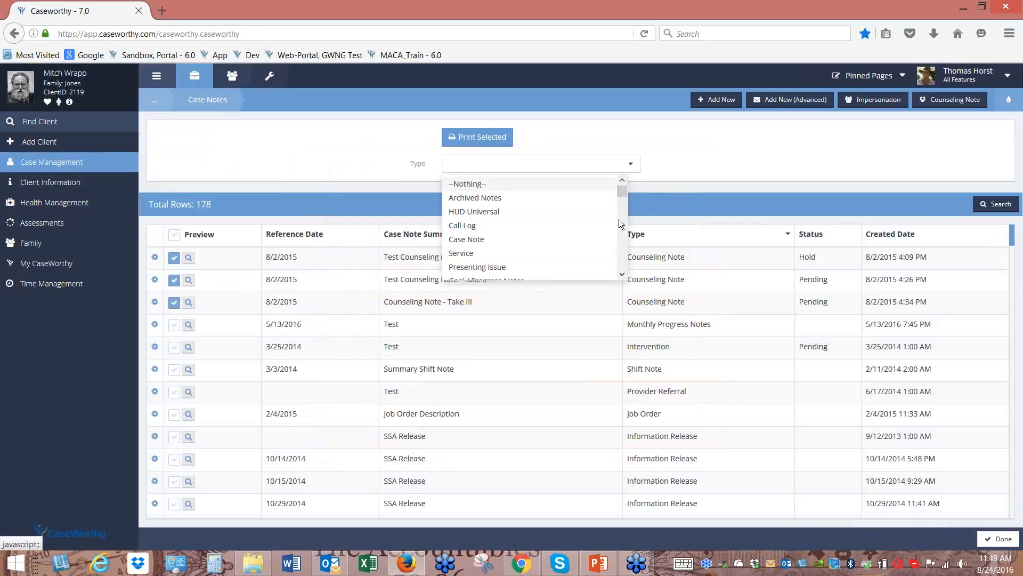
pyautogui.scroll(-3, 619, 222)
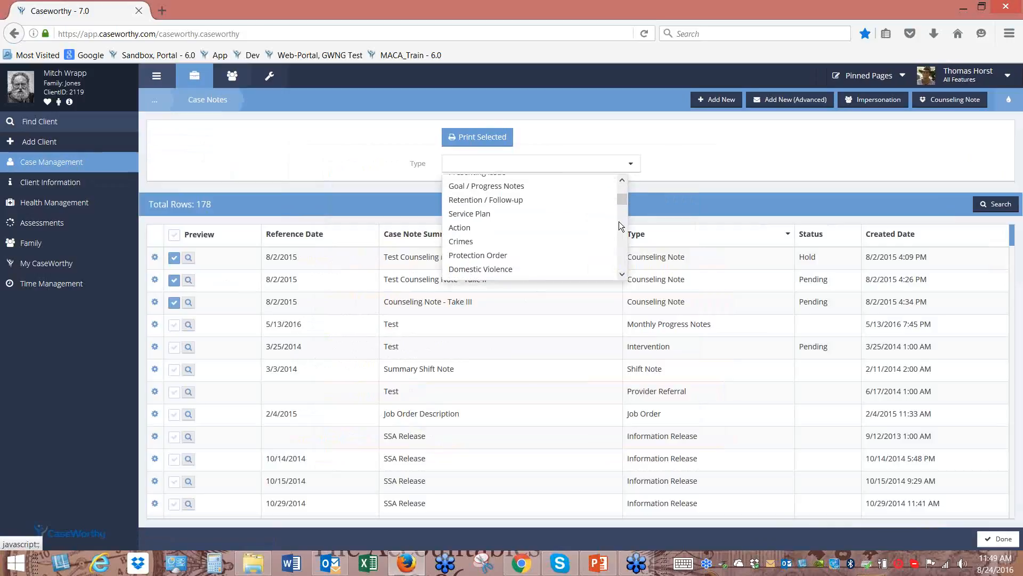
pyautogui.click(511, 188)
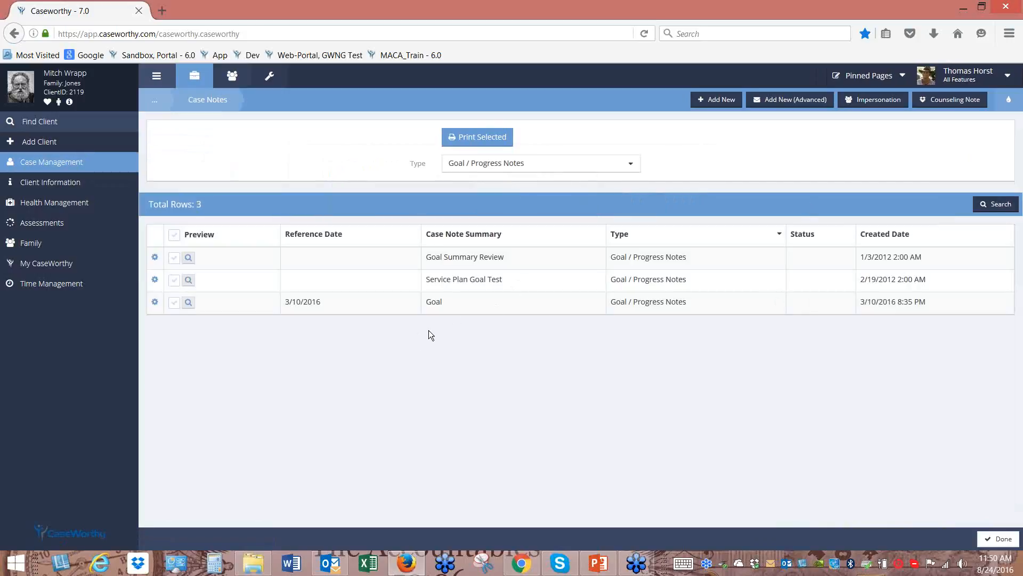
pyautogui.click(630, 164)
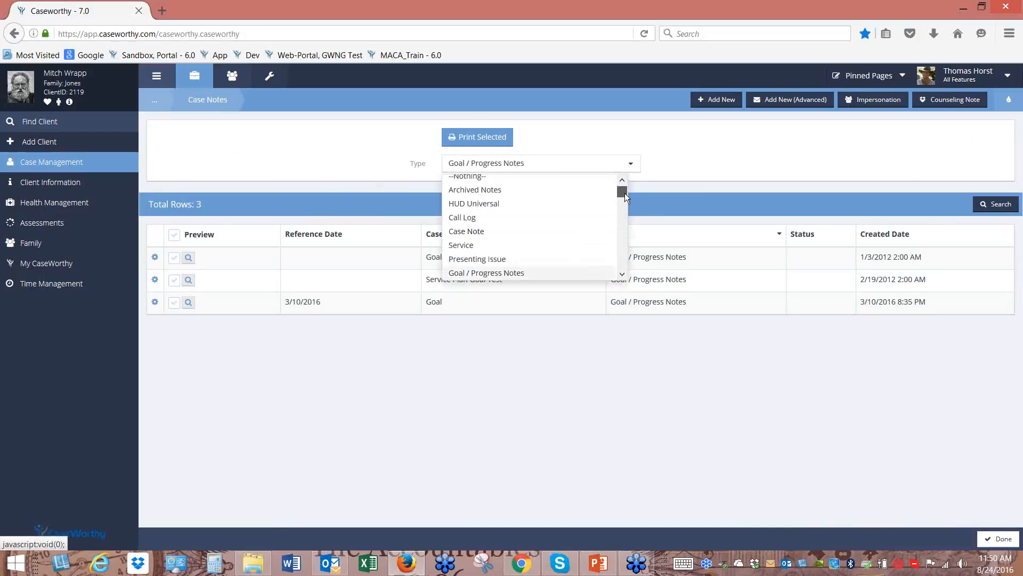
pyautogui.moveTo(625, 193); pyautogui.dragTo(627, 186)
pyautogui.click(497, 185)
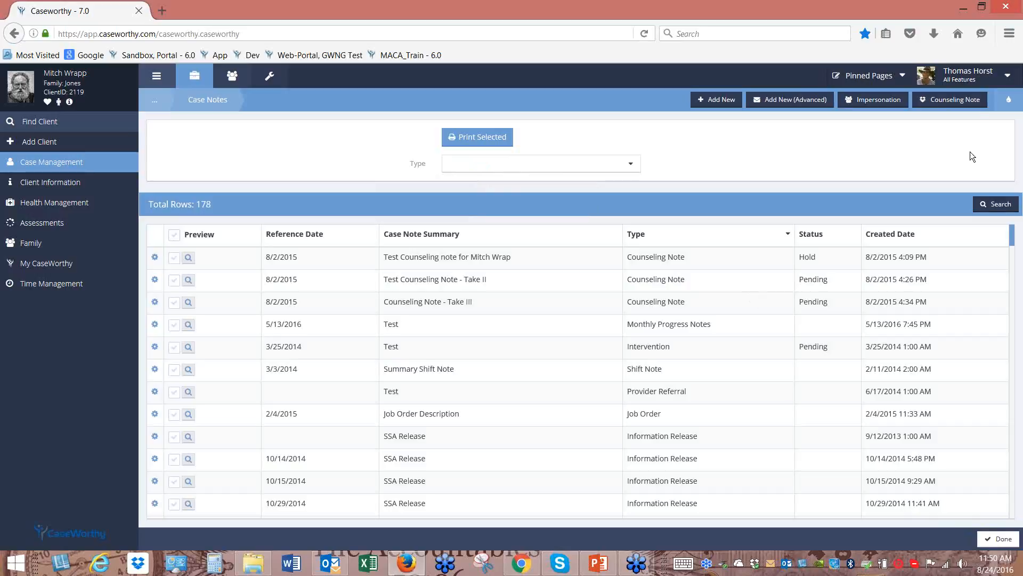
# Export the case notes list to Excel
pyautogui.click(1009, 100)
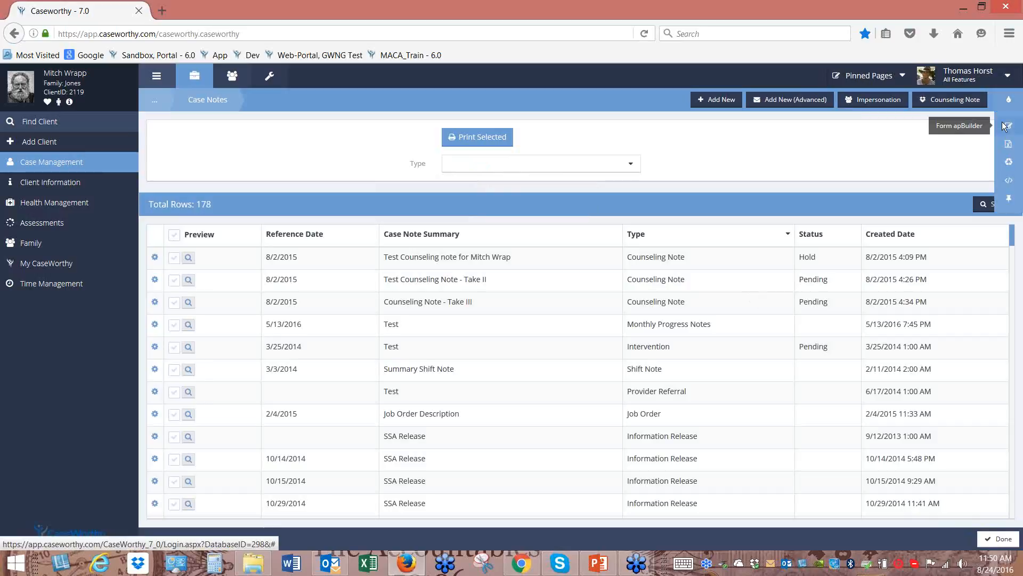
pyautogui.click(1007, 146)
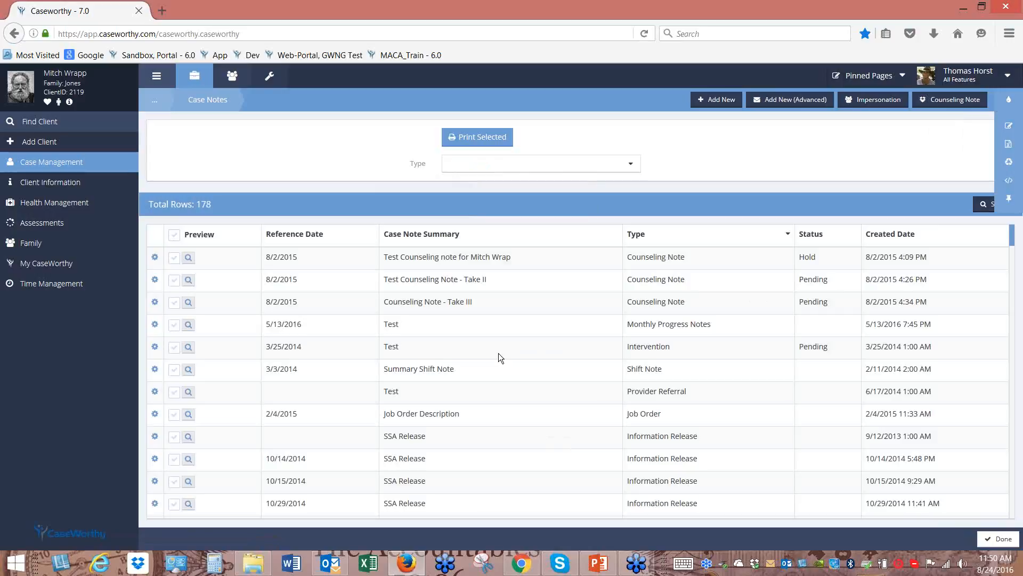
pyautogui.click(58, 162)
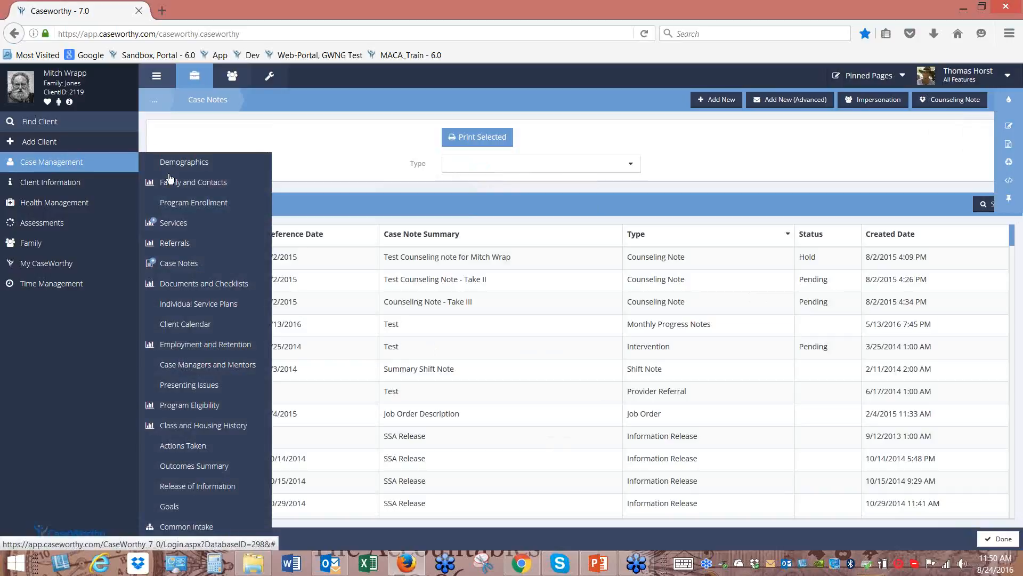
# Open Documents and Checklists and view all 21 uploaded client files
pyautogui.click(203, 284)
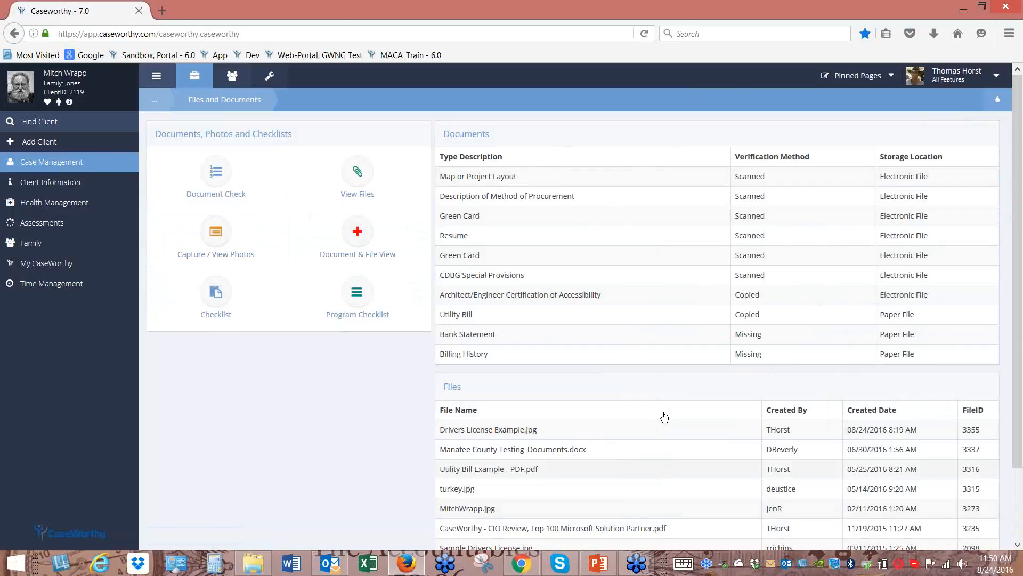
pyautogui.click(357, 177)
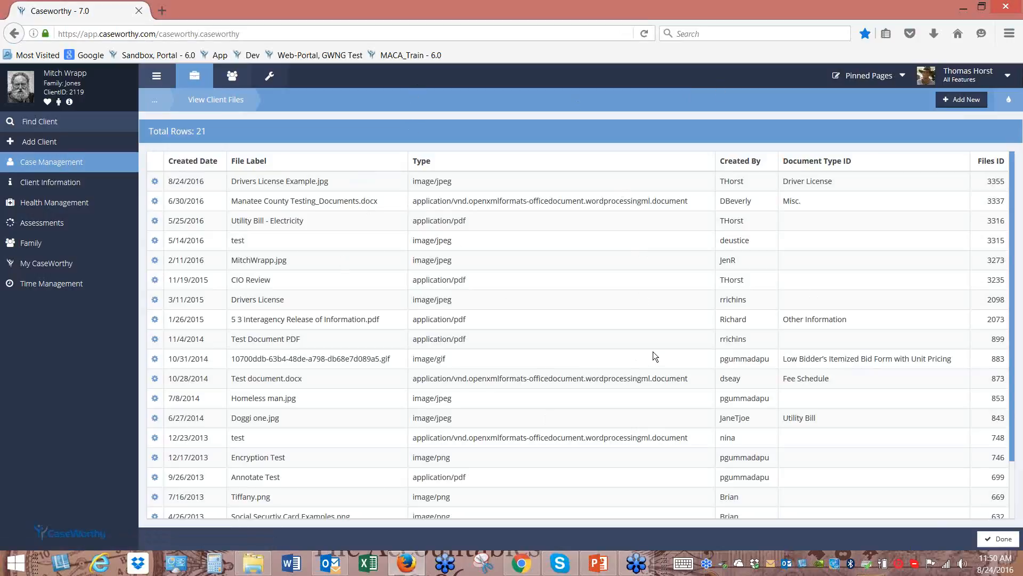
pyautogui.click(154, 183)
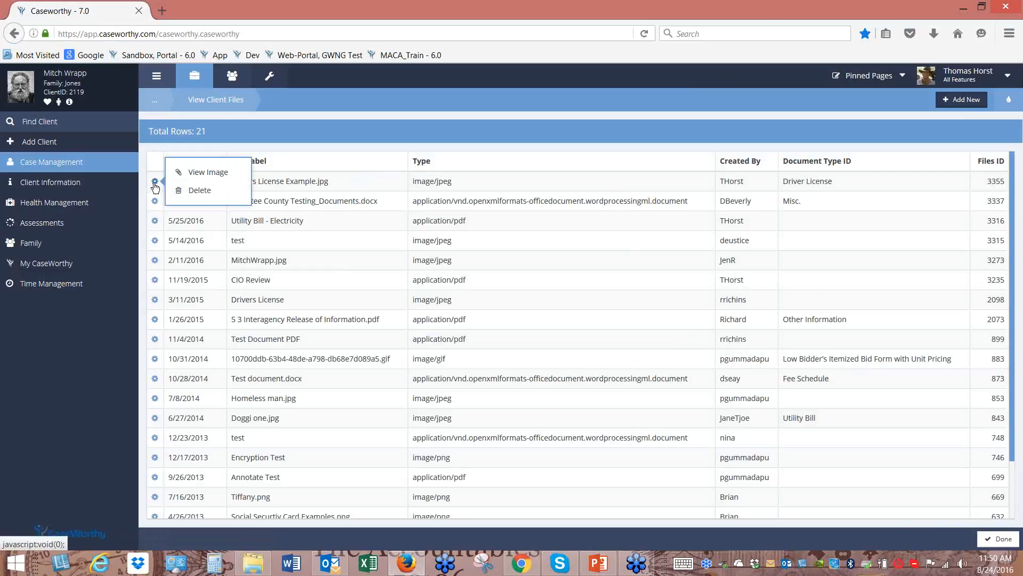
# View the driver license image, then open UtilityBillExample-PDF.pdf with Adobe Acrobat Reader DC
pyautogui.click(202, 172)
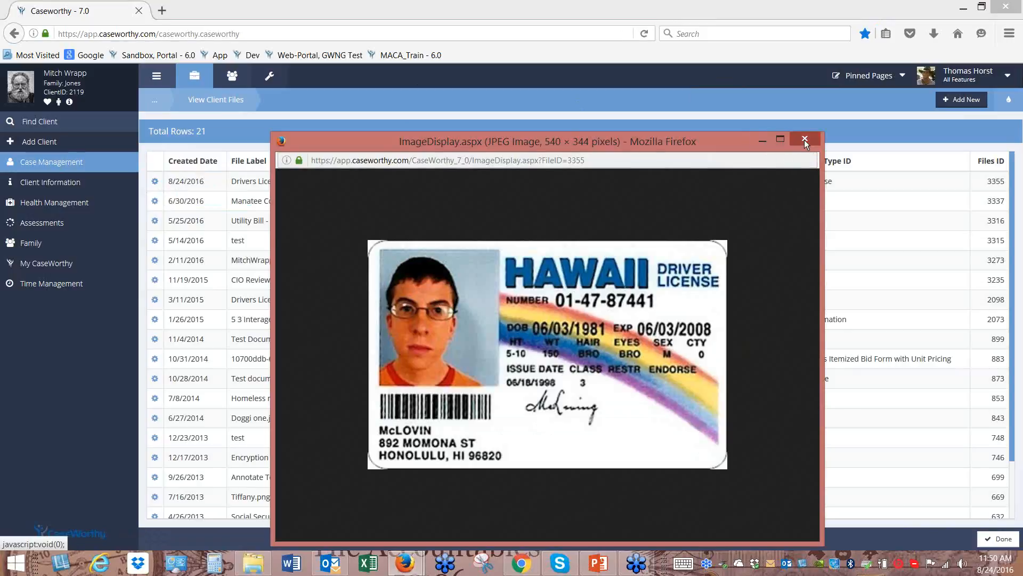
pyautogui.click(805, 140)
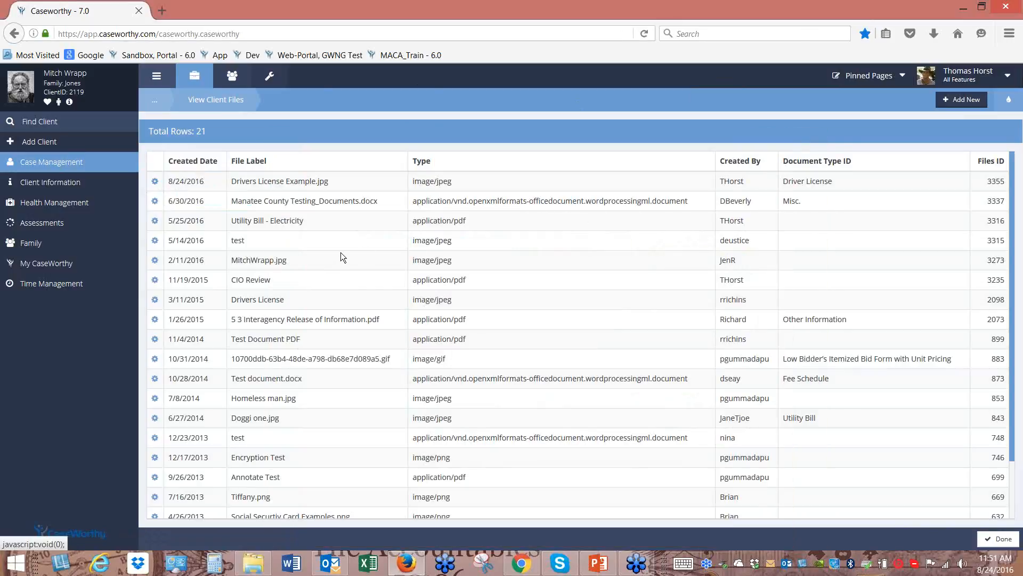
pyautogui.click(154, 221)
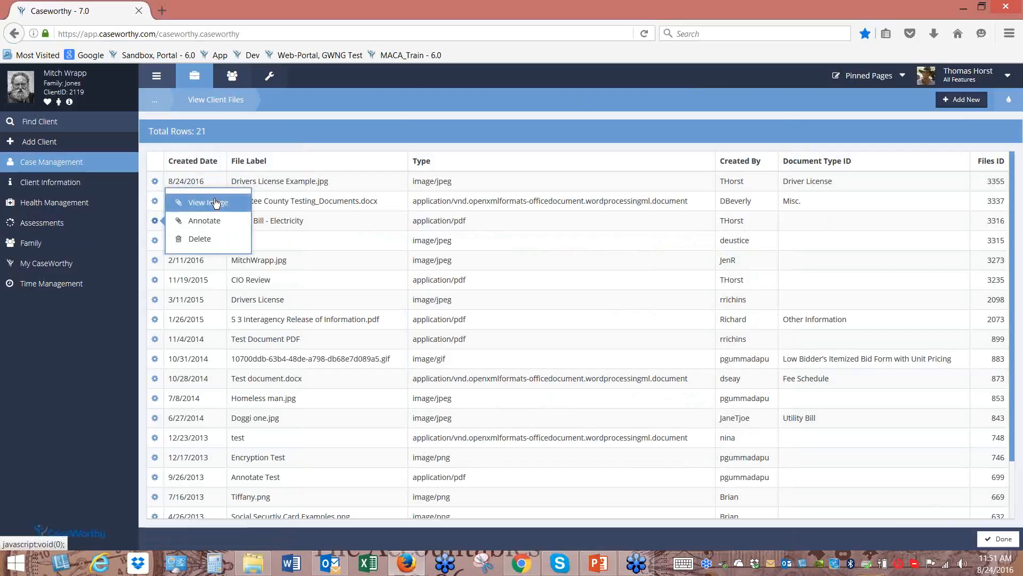
pyautogui.click(217, 208)
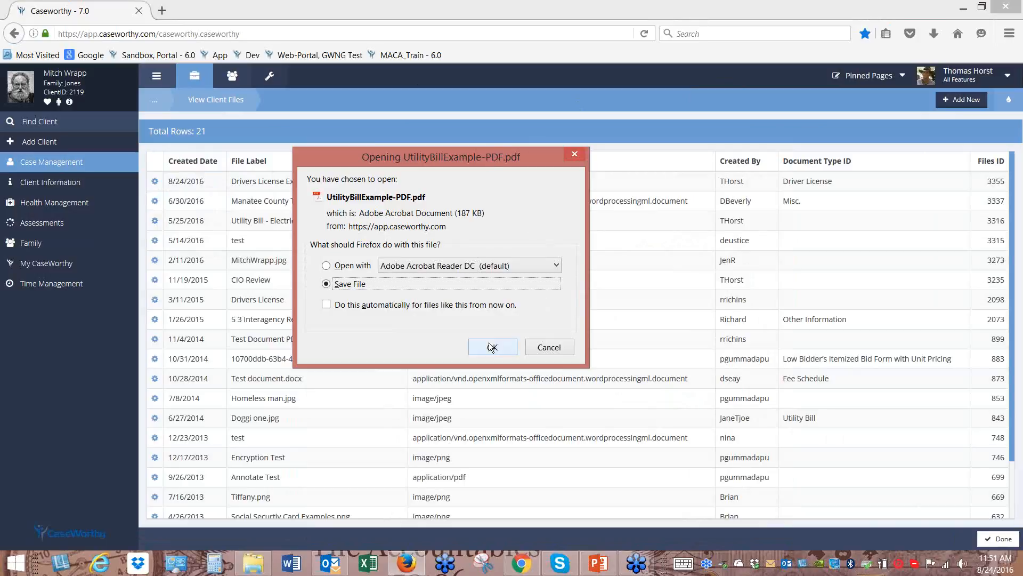
pyautogui.click(328, 266)
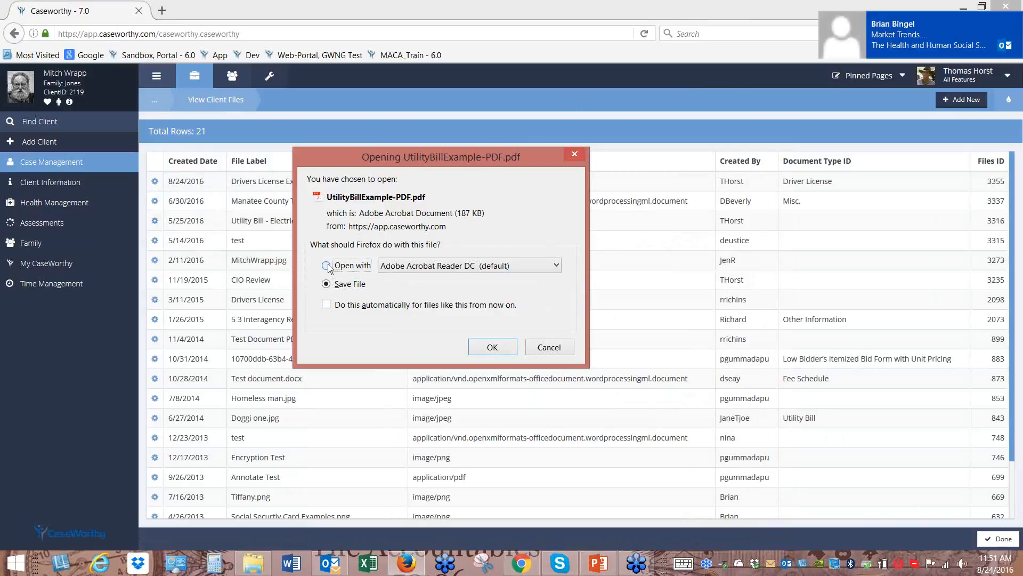
# Open the utility bill PDF in Acrobat Reader, move its window, then close it
pyautogui.click(501, 347)
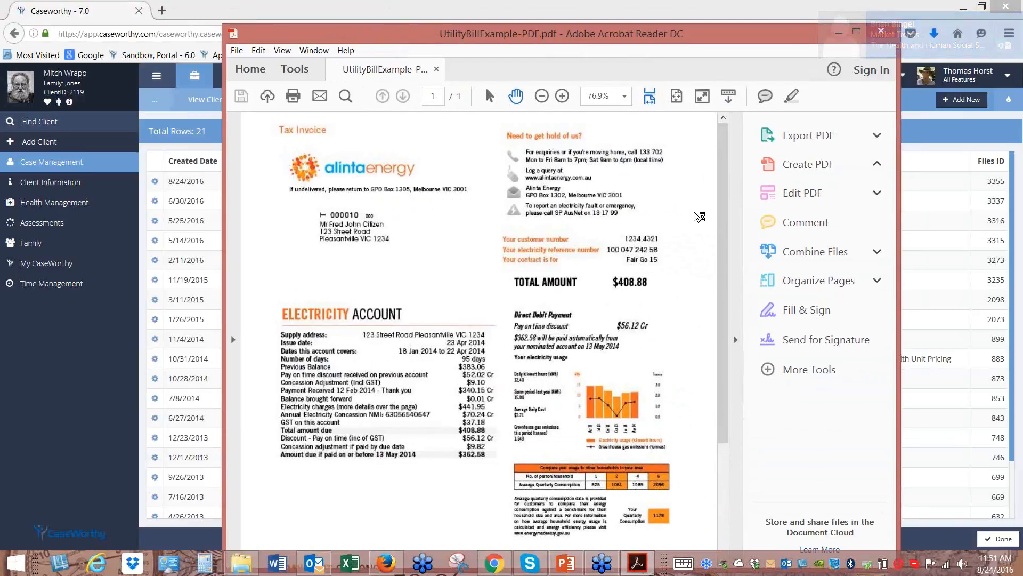
pyautogui.moveTo(648, 34); pyautogui.dragTo(604, 54)
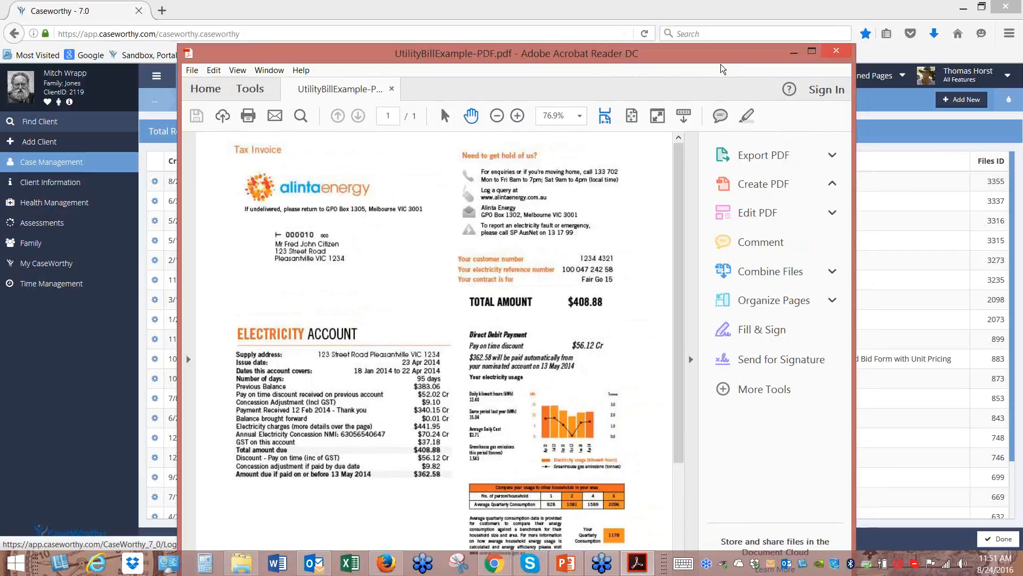
pyautogui.click(837, 53)
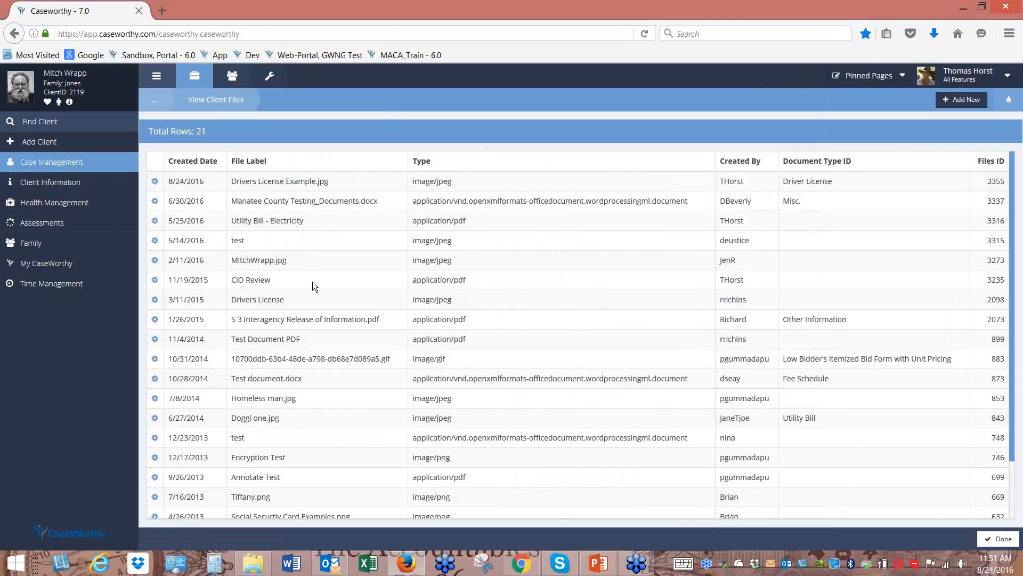
# Open the Individual Service Plan summary and cancel editing the Self-Sufficiency Goals Example plan
pyautogui.moveTo(70, 166)
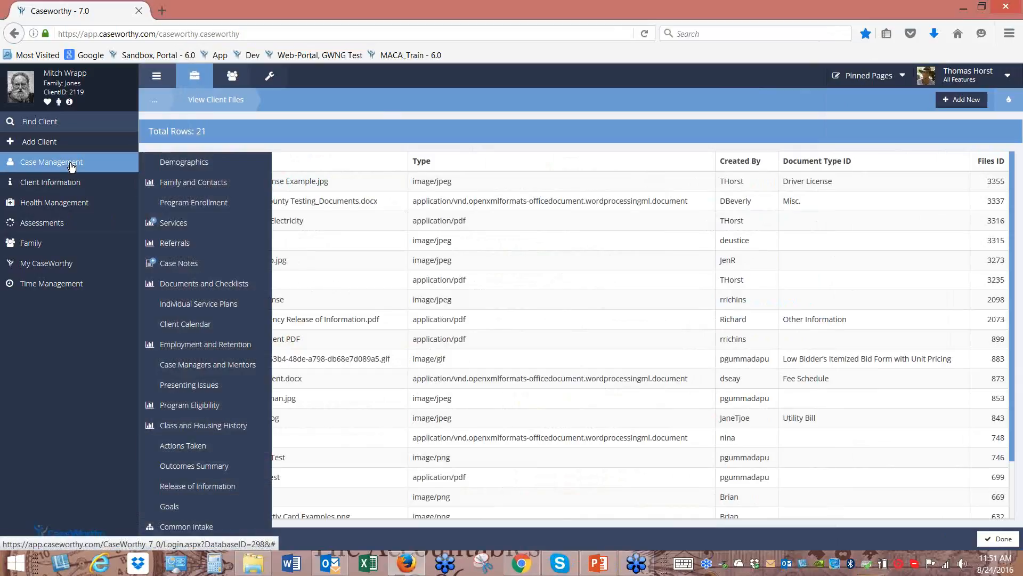
pyautogui.click(210, 308)
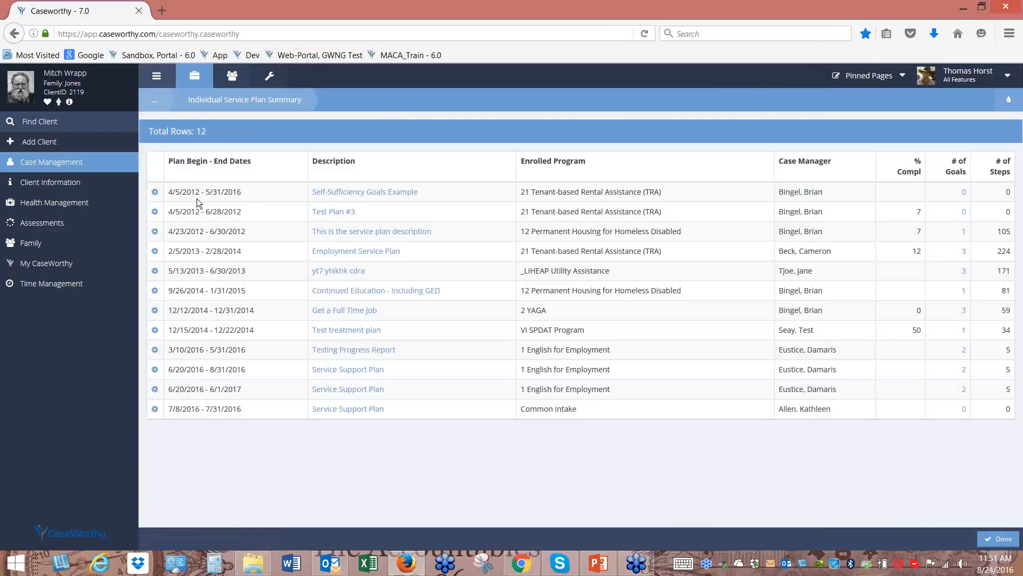
pyautogui.click(153, 193)
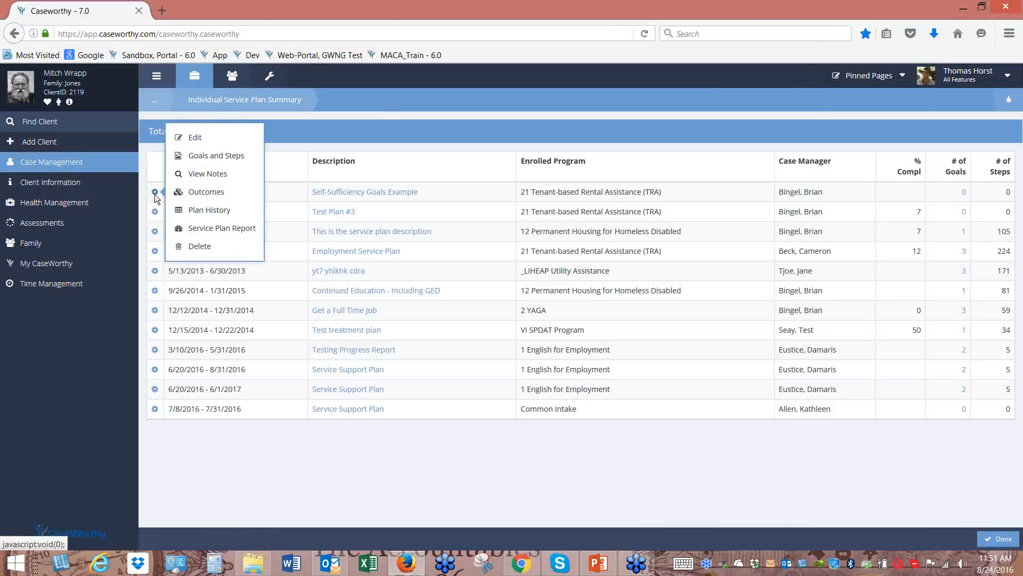
pyautogui.click(221, 140)
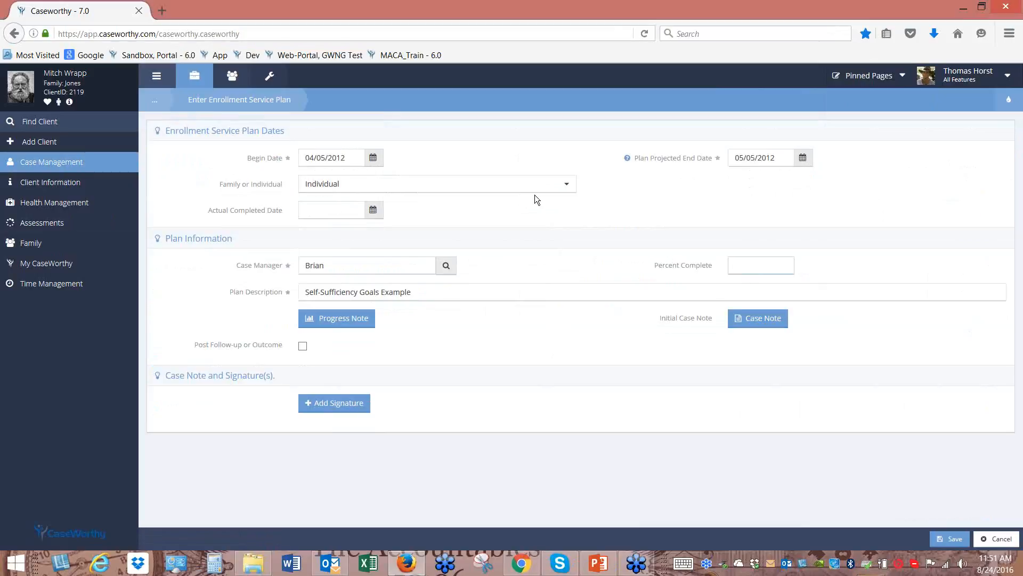
pyautogui.click(996, 539)
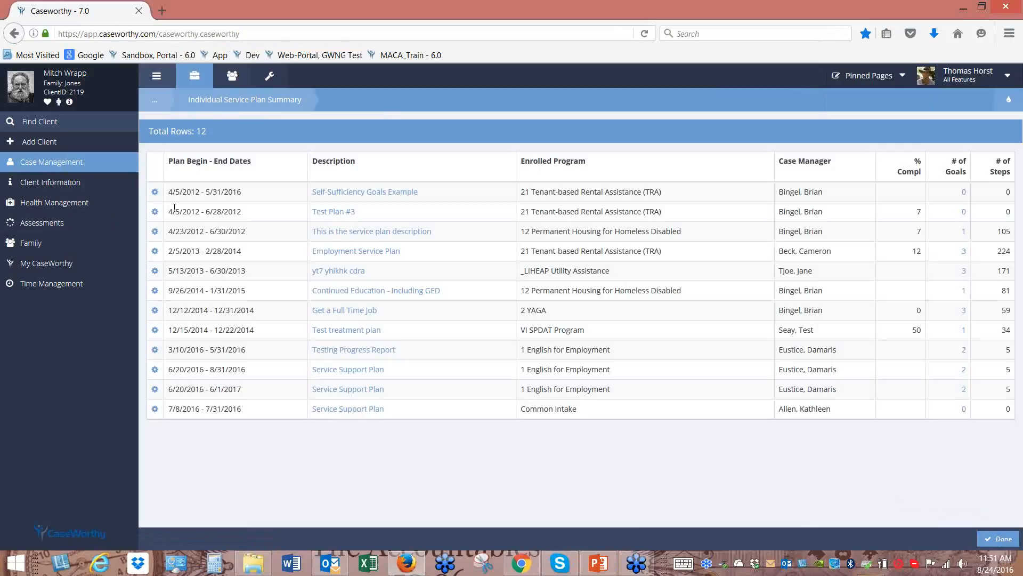
# View the plan's goals and steps, opening the Full-time Job goal's editor and cancelling
pyautogui.click(155, 192)
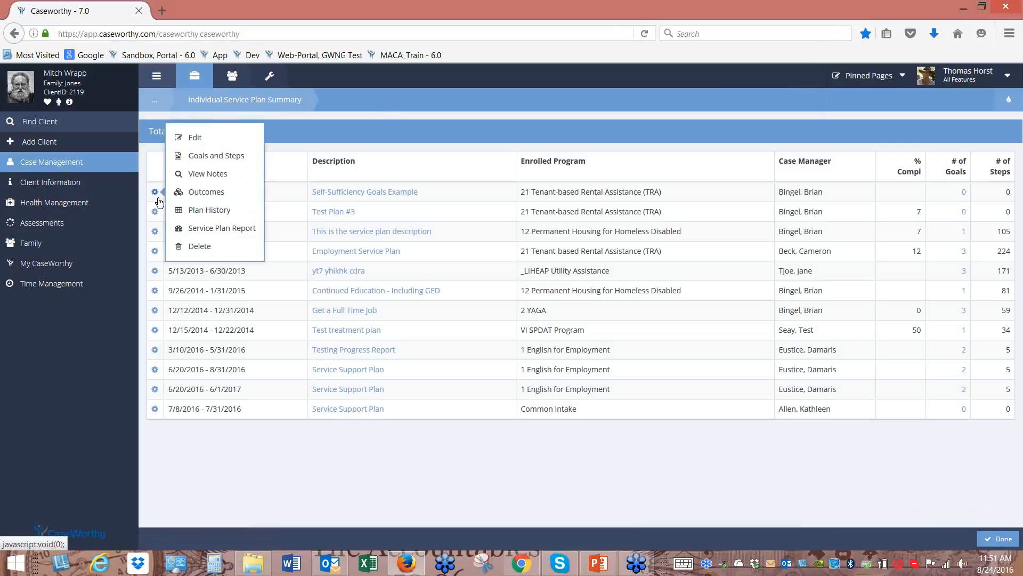
pyautogui.click(226, 162)
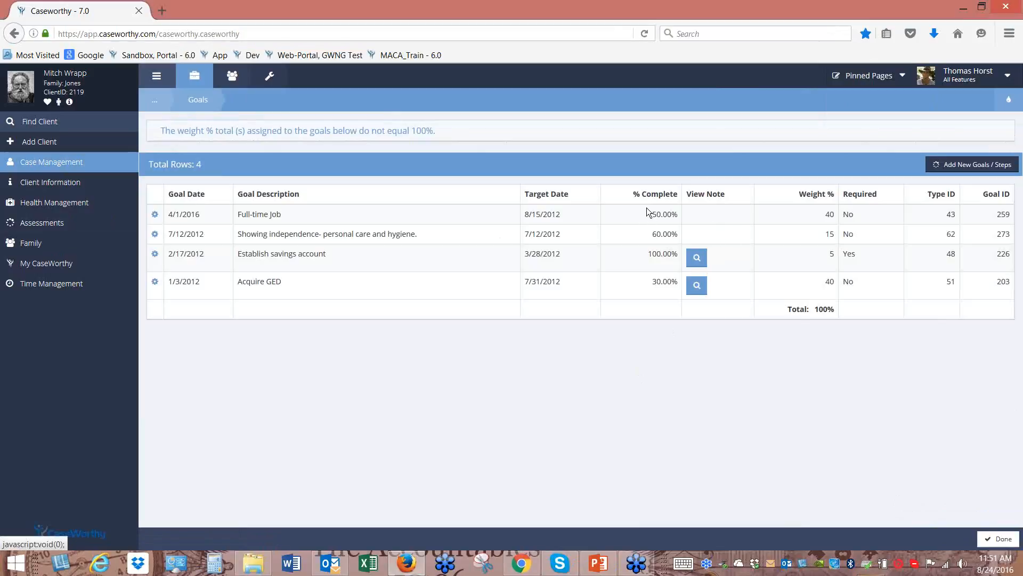
pyautogui.click(155, 213)
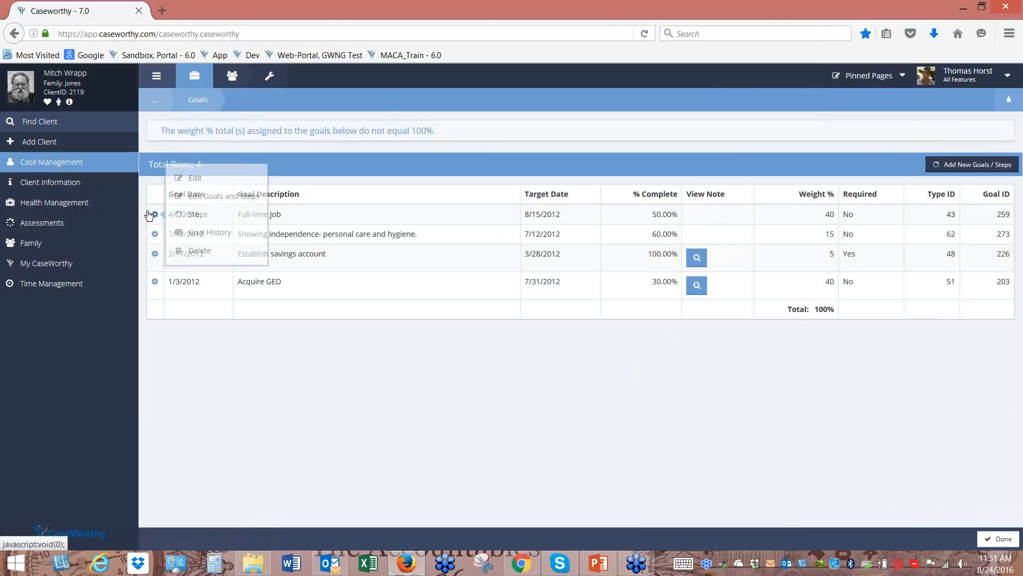
pyautogui.click(218, 201)
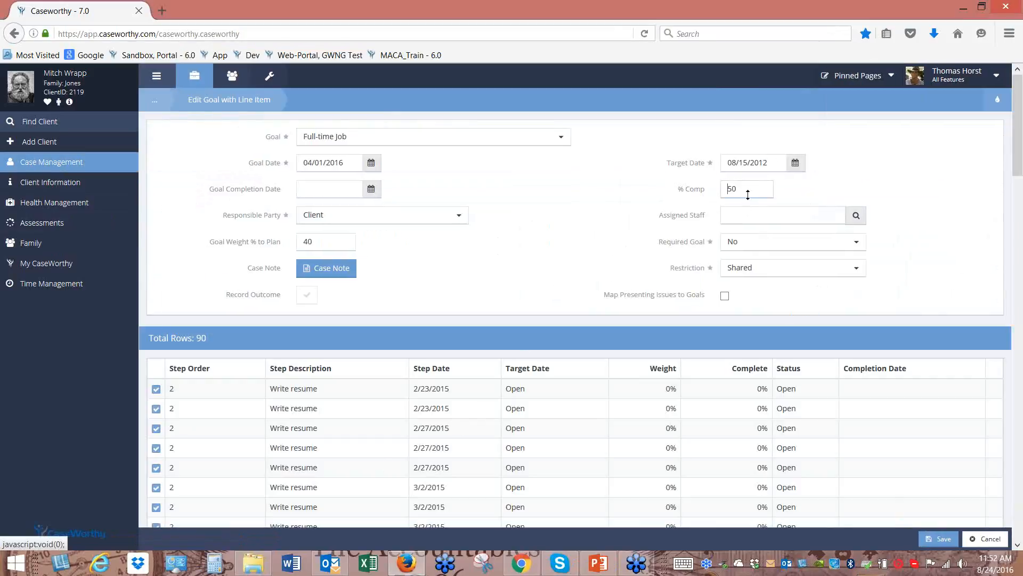
pyautogui.click(991, 541)
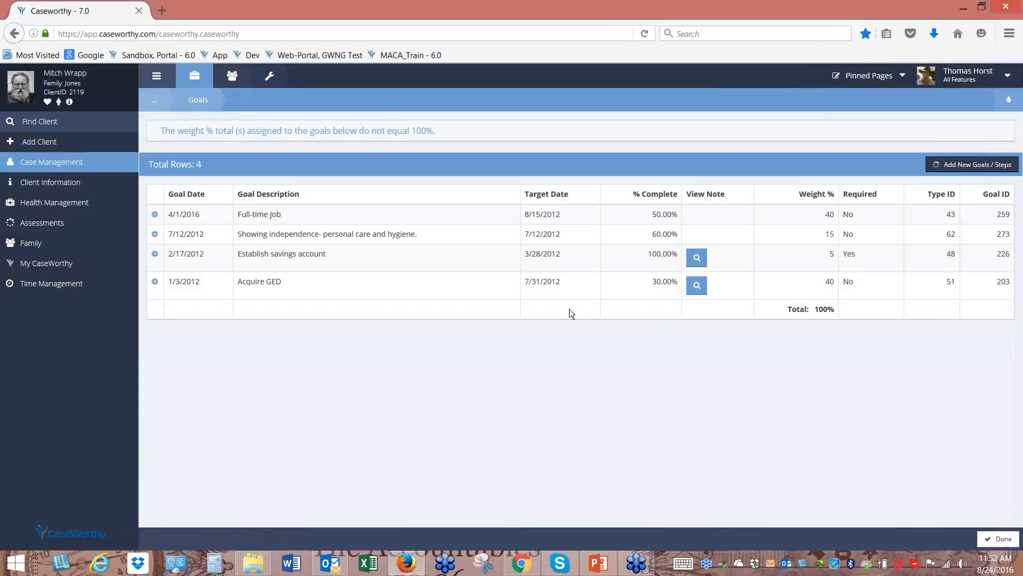
pyautogui.click(60, 167)
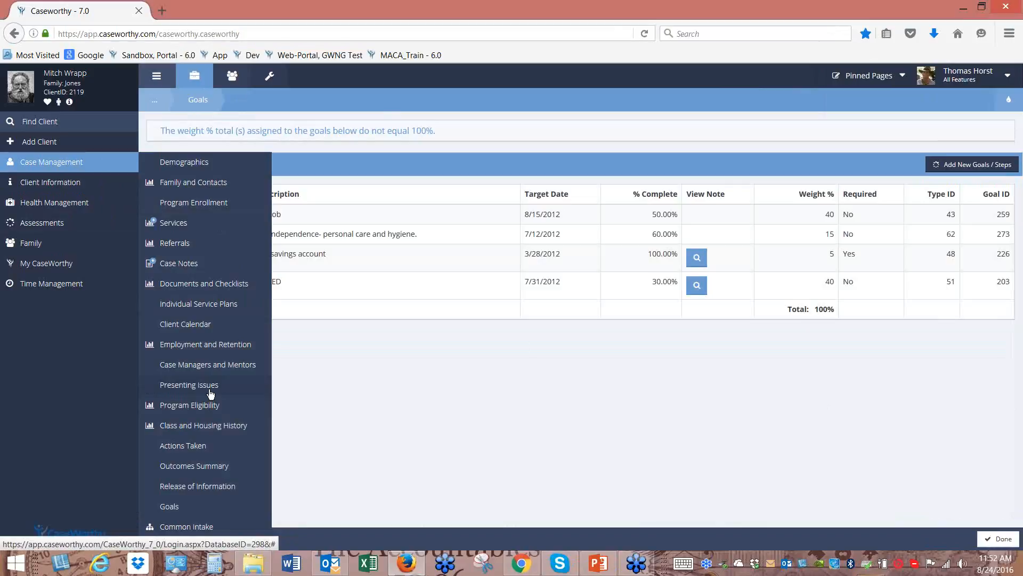
# Browse Client Information, then Health Management, showing Behavioral Health, Medication and Medical Billing
pyautogui.click(66, 186)
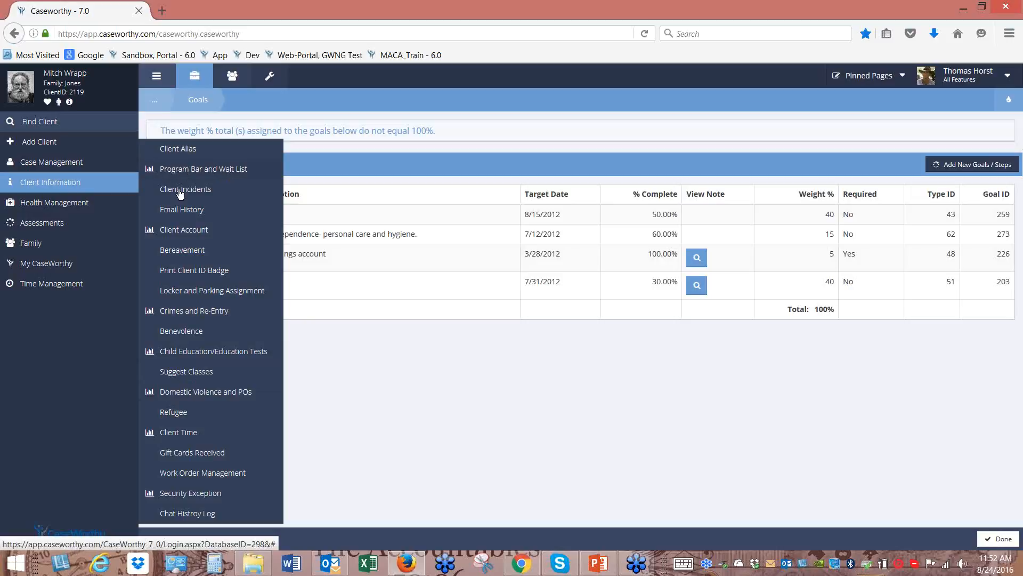
pyautogui.click(77, 203)
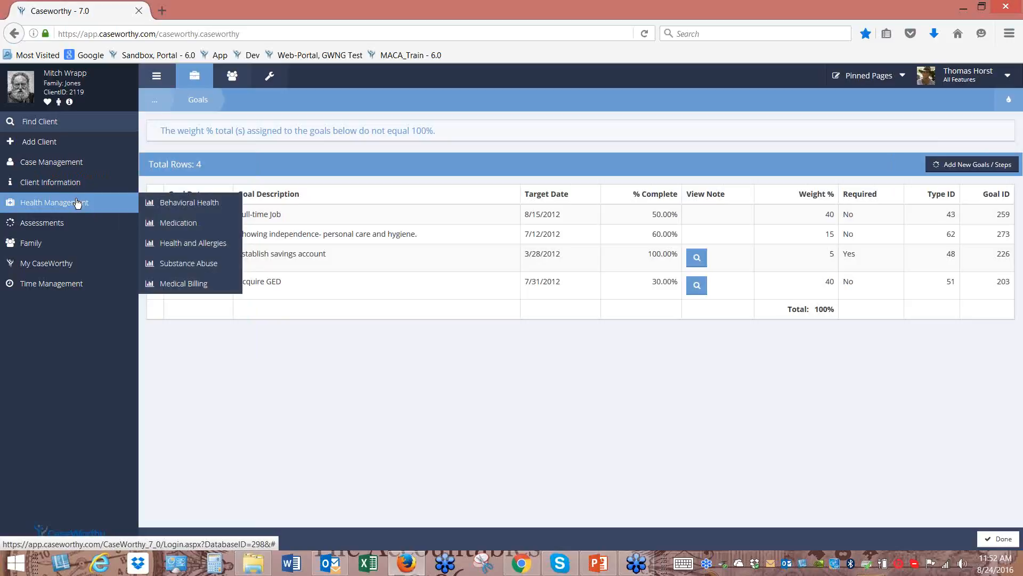
# Visit the client's Behavioral Health, Medication, Health and Allergies, and Medical Billing pages in turn
pyautogui.click(192, 205)
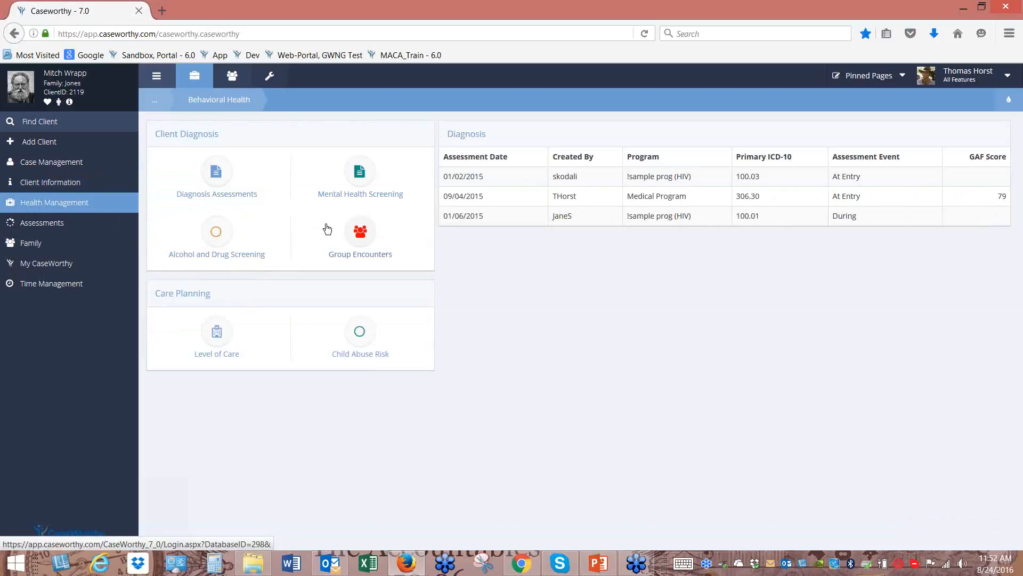
pyautogui.click(89, 207)
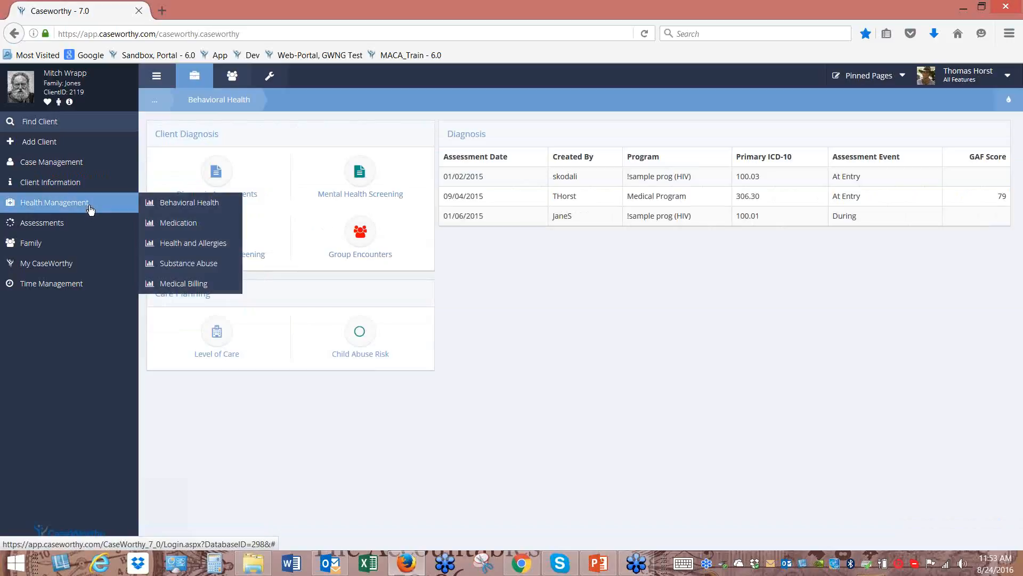
pyautogui.click(188, 224)
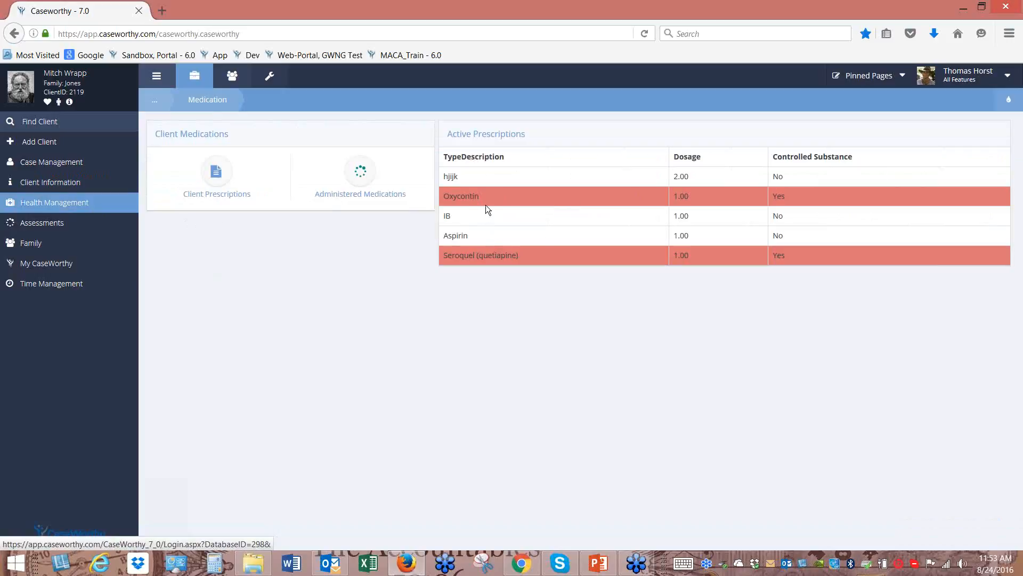
pyautogui.click(74, 202)
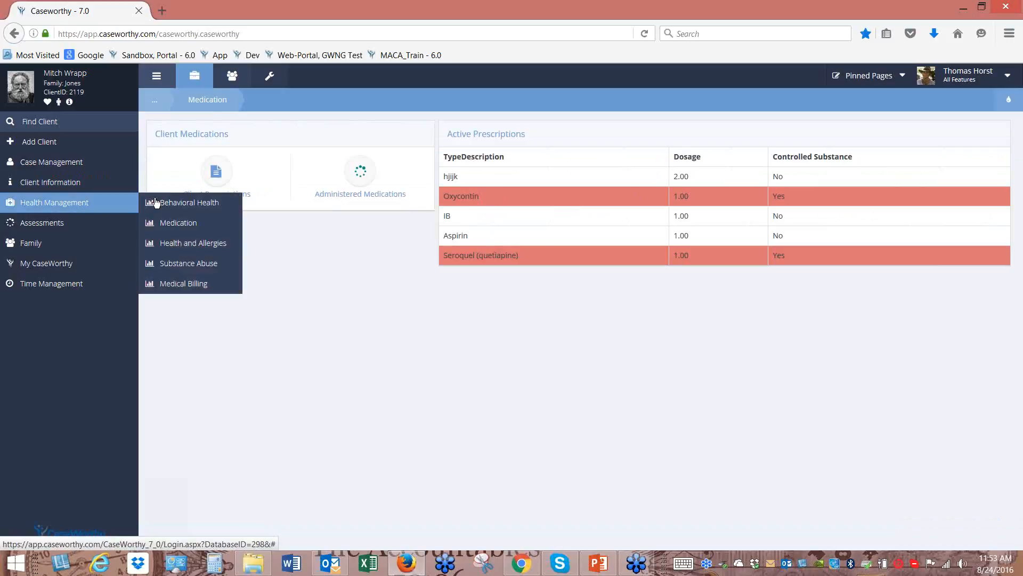
pyautogui.click(187, 243)
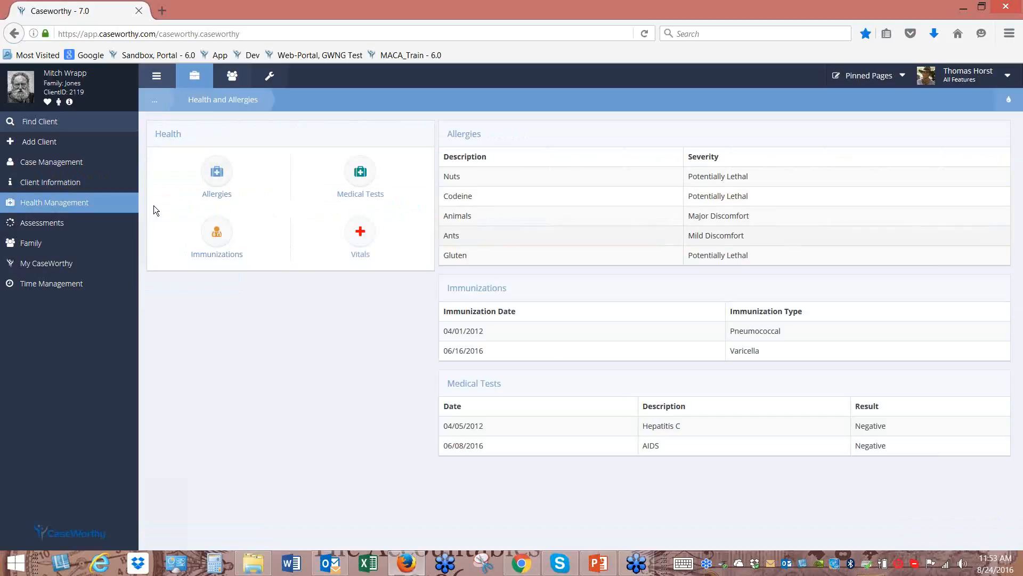
pyautogui.click(74, 203)
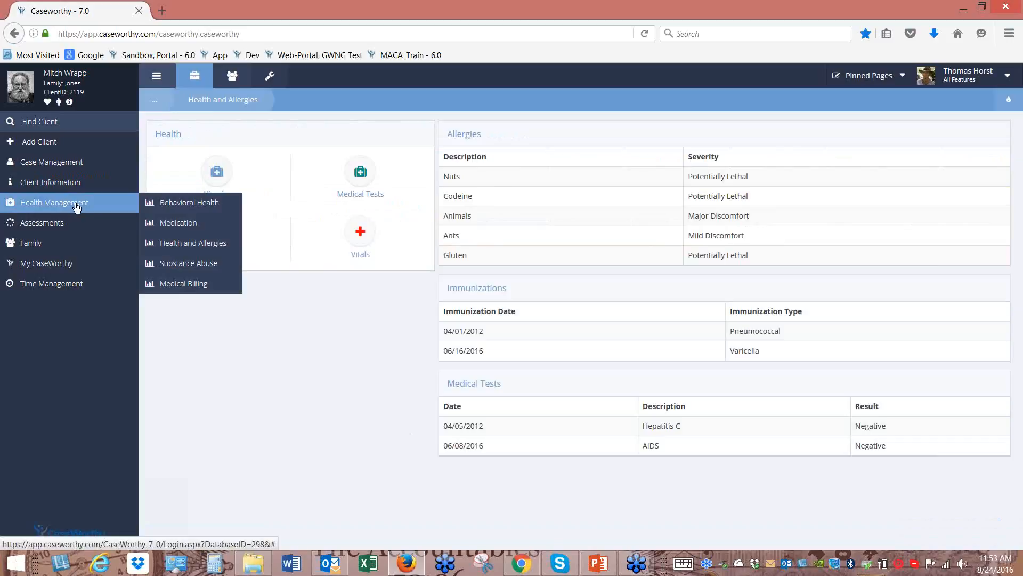
pyautogui.click(184, 284)
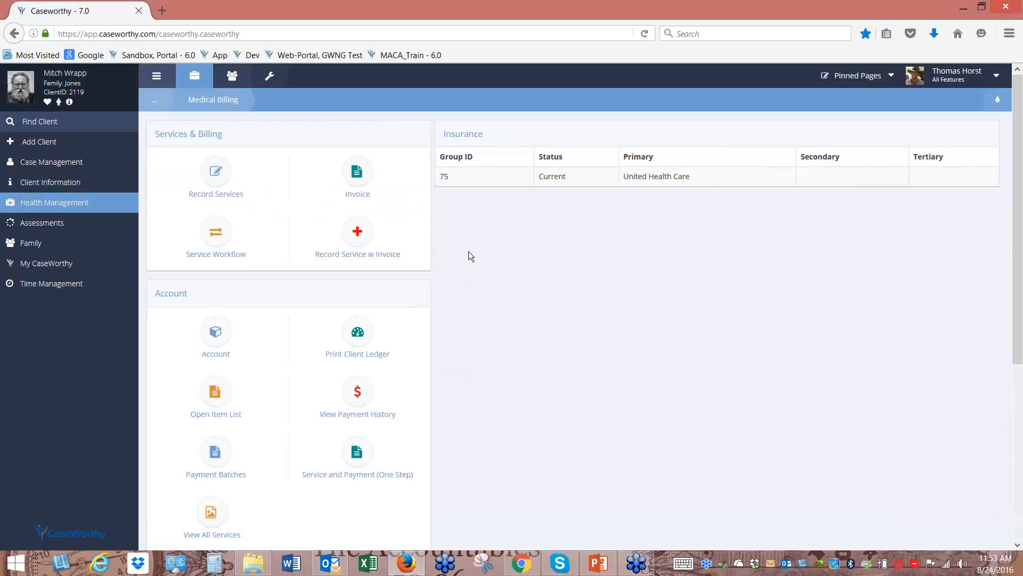
pyautogui.click(102, 211)
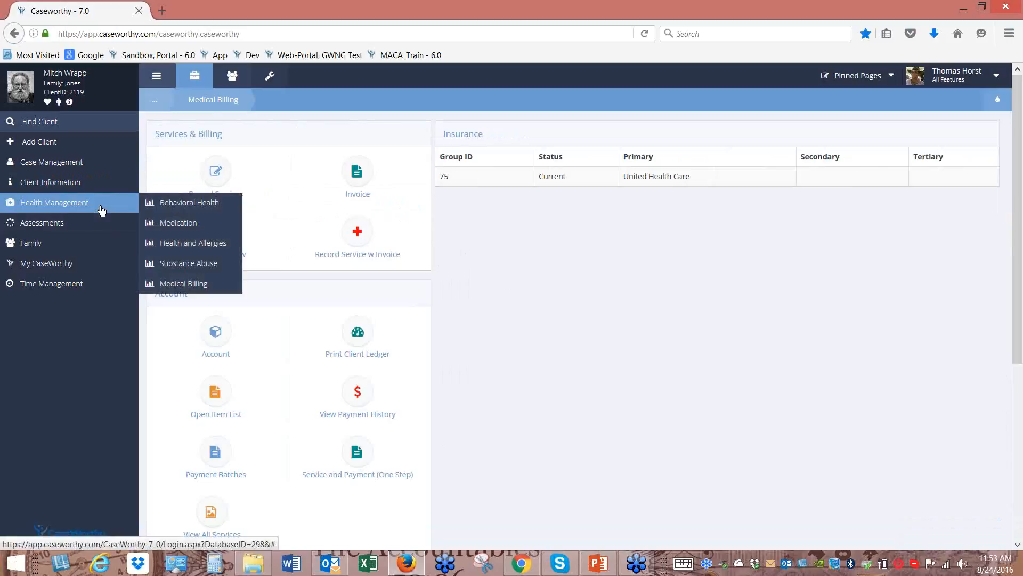
# Browse the Assessments menu, then open the My CaseWorthy dashboard with its case assignments
pyautogui.click(69, 229)
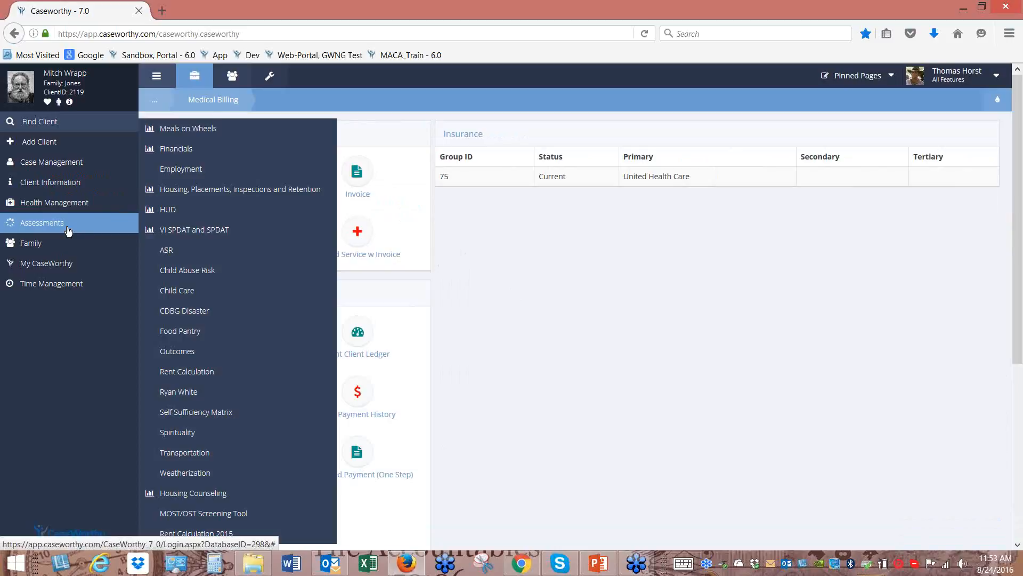
pyautogui.click(61, 266)
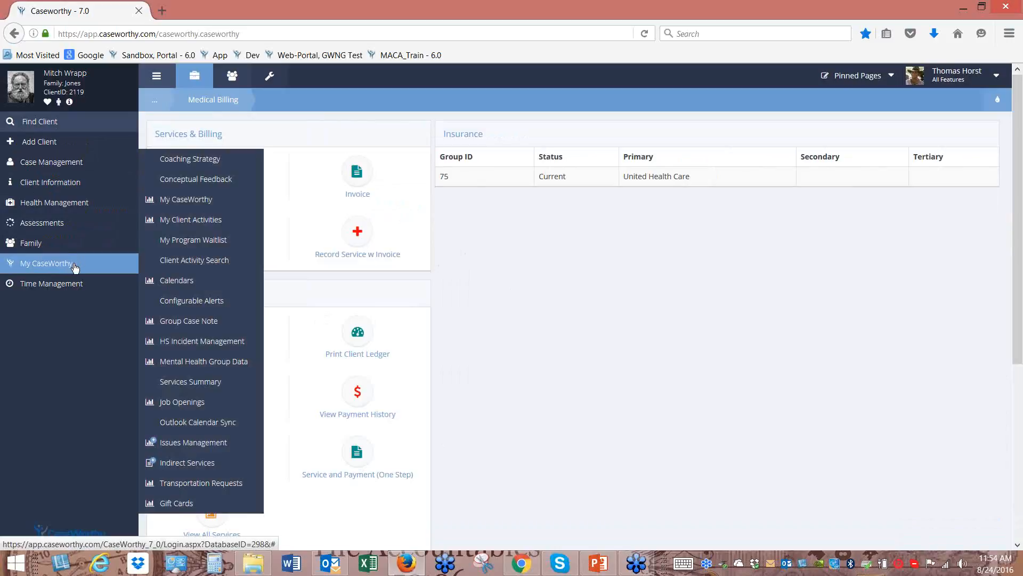
pyautogui.click(185, 201)
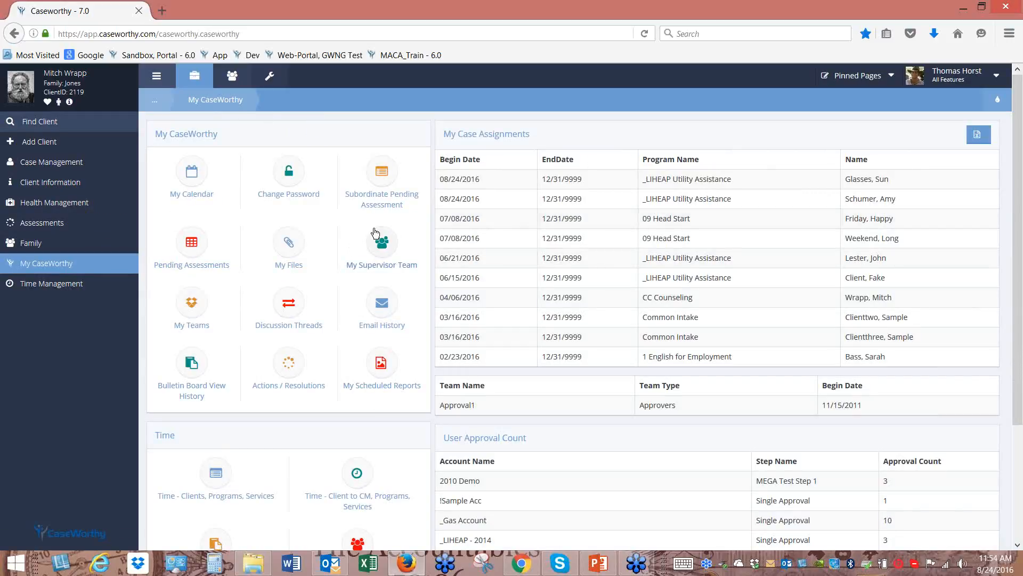
# Show the dashboard's page tools, refresh it, and list the pinned pages
pyautogui.click(997, 99)
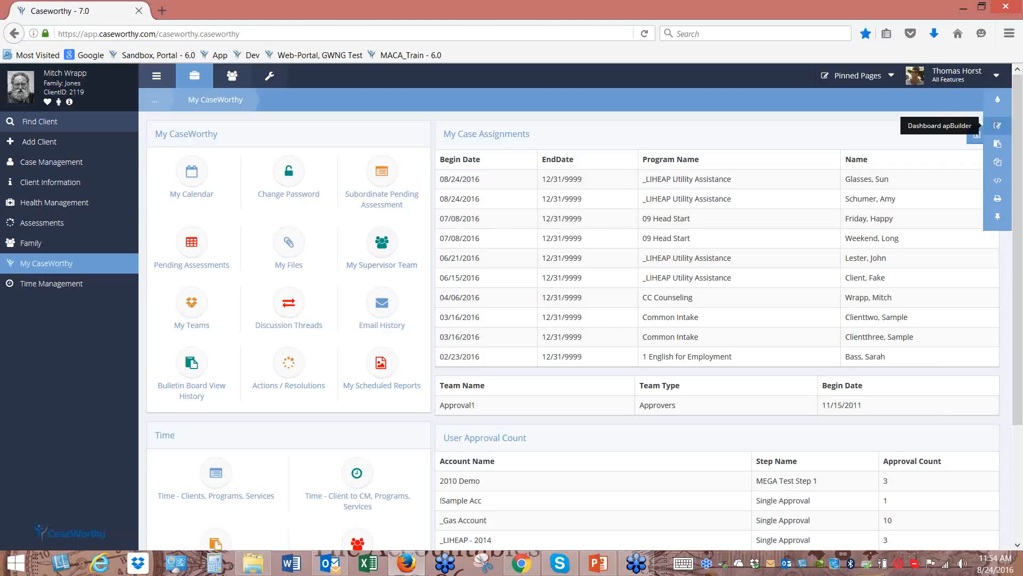
pyautogui.click(75, 269)
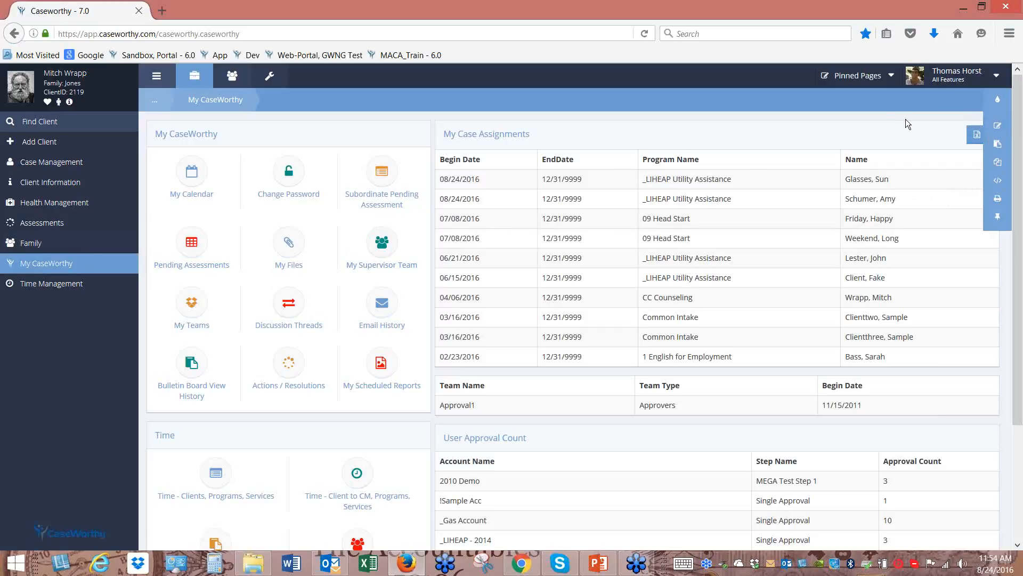
pyautogui.click(890, 78)
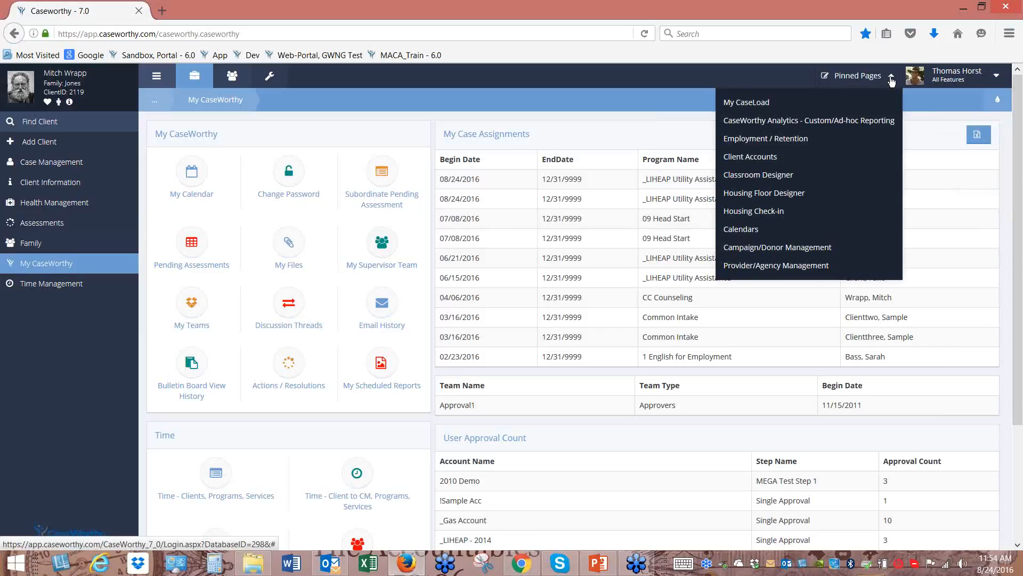
# Open the Housing Floor Designer layout for City Mission Housing
pyautogui.click(791, 200)
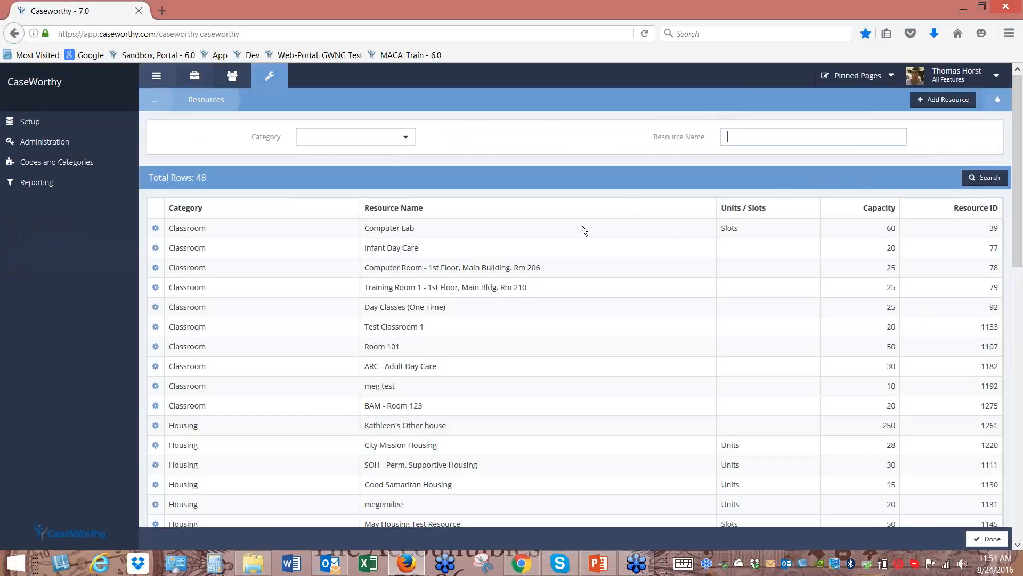
pyautogui.scroll(-2, 582, 225)
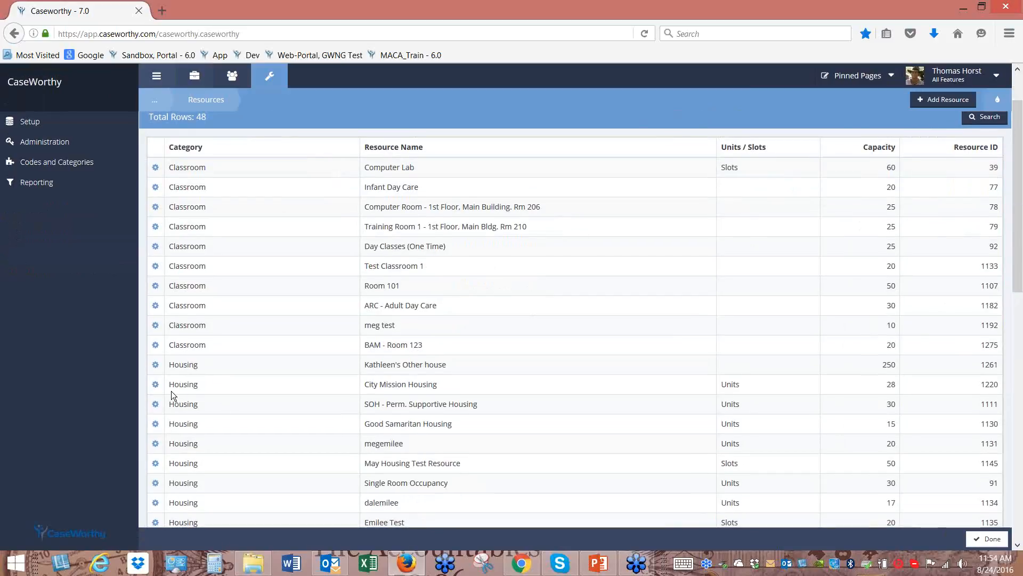
pyautogui.click(155, 387)
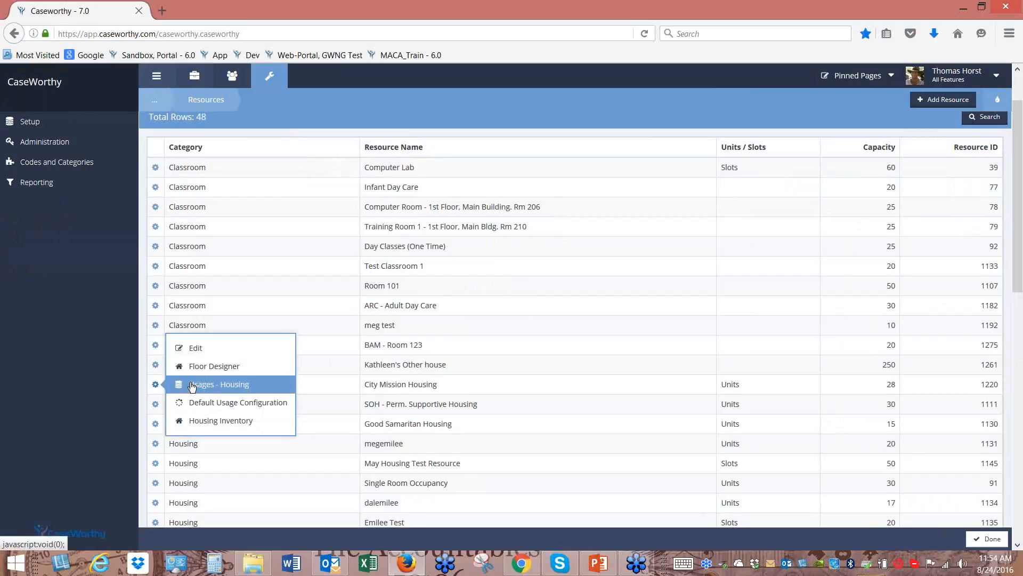
pyautogui.click(224, 366)
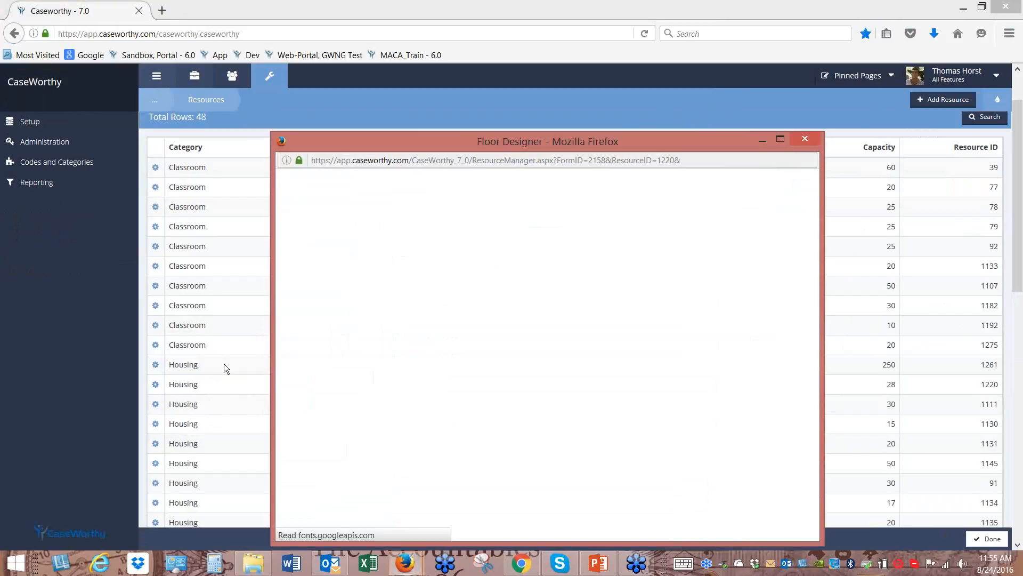
pyautogui.moveTo(588, 136); pyautogui.dragTo(551, 47)
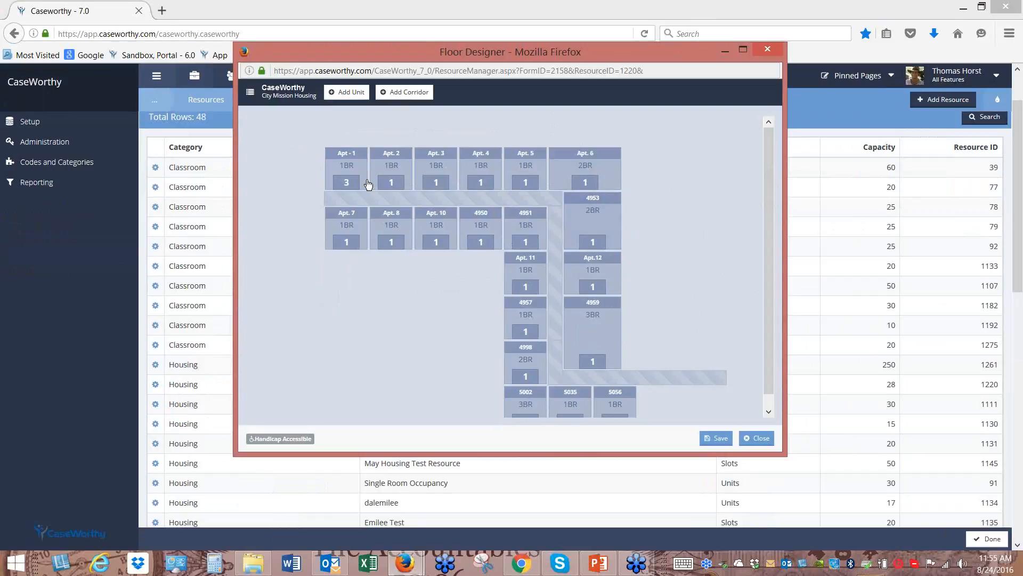
# Switch the floor plan to SOH - Perm. Supportive Housing, then close the Floor Designer
pyautogui.click(250, 93)
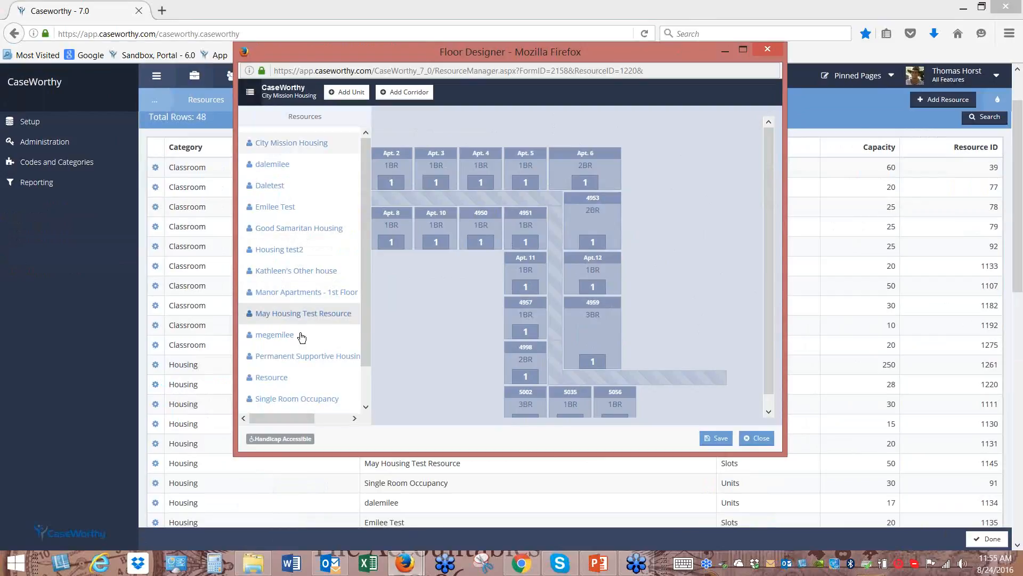
pyautogui.moveTo(363, 353); pyautogui.dragTo(367, 408)
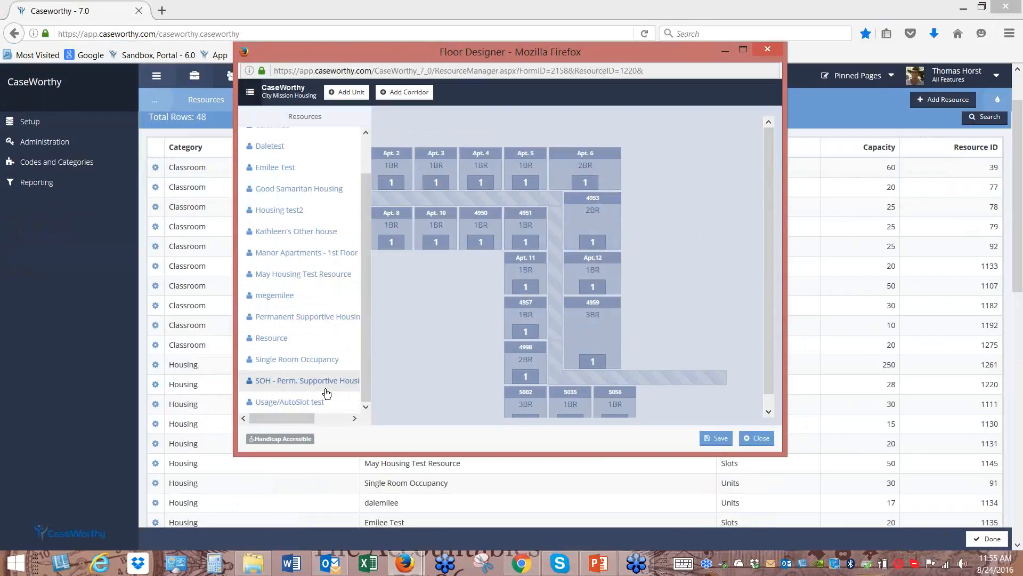
pyautogui.click(330, 388)
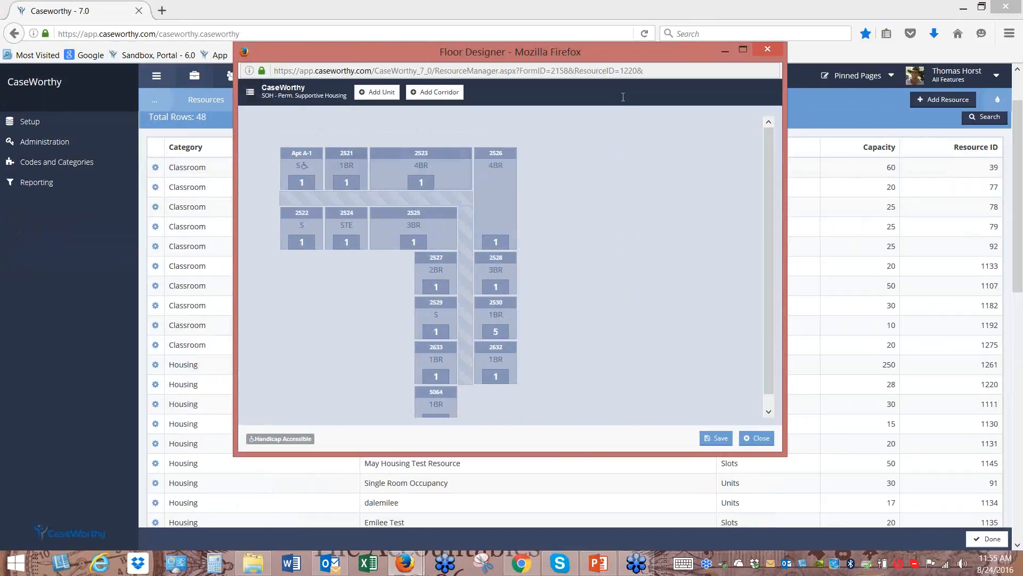
pyautogui.click(767, 51)
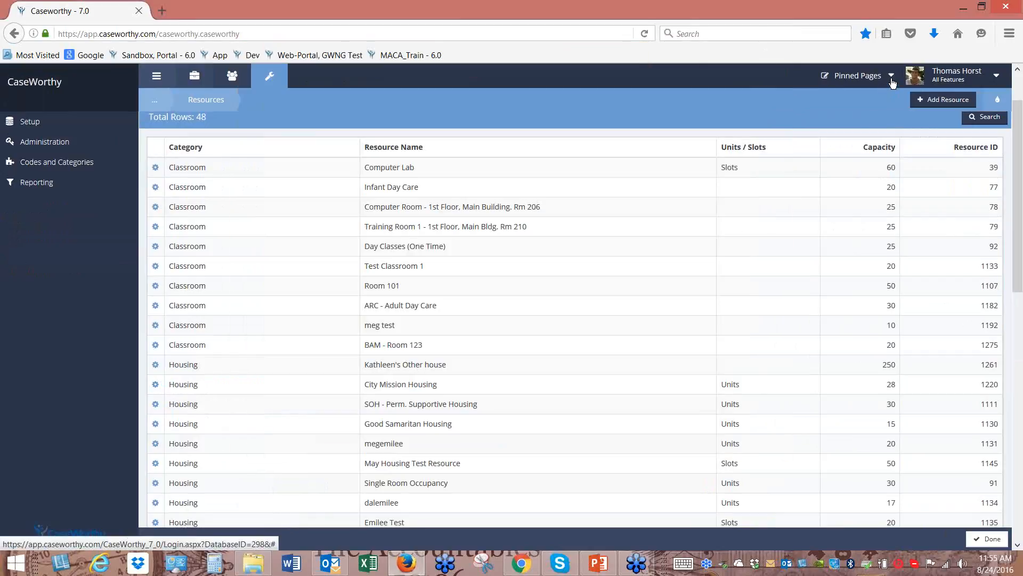
pyautogui.click(893, 79)
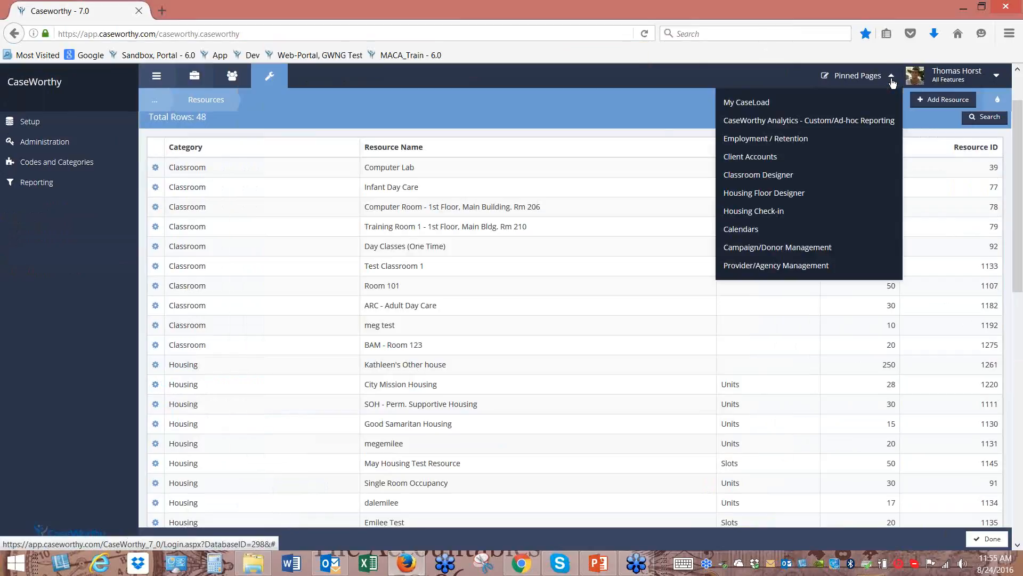
# Go to the Provider Resources list and scroll down to City Mission Housing
pyautogui.click(773, 213)
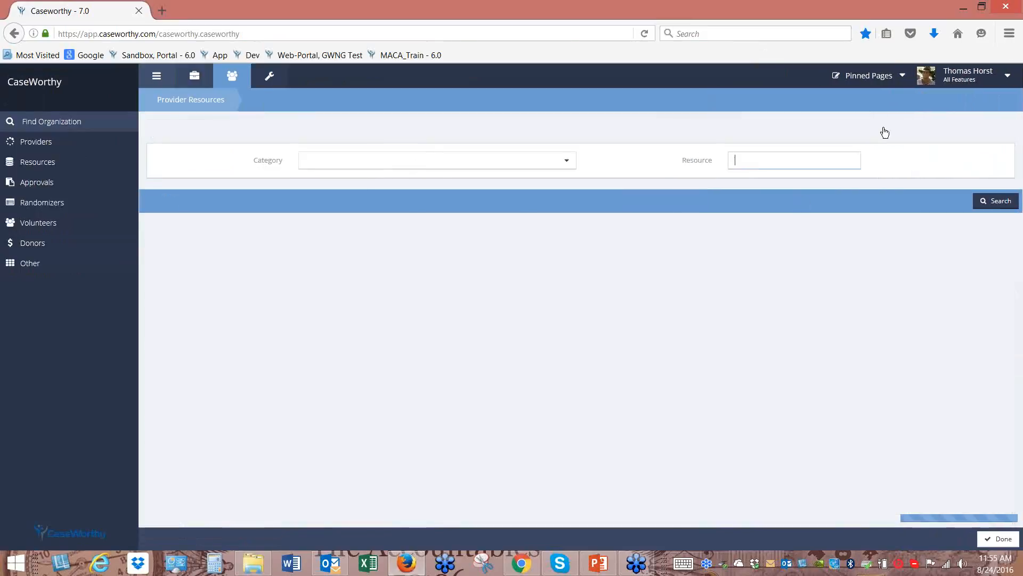
pyautogui.click(903, 79)
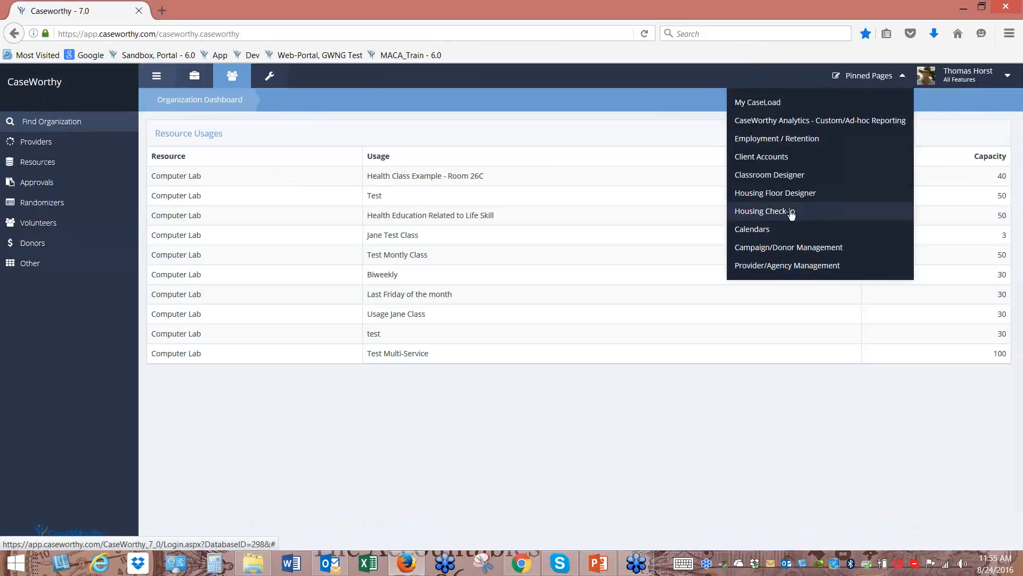
pyautogui.click(808, 195)
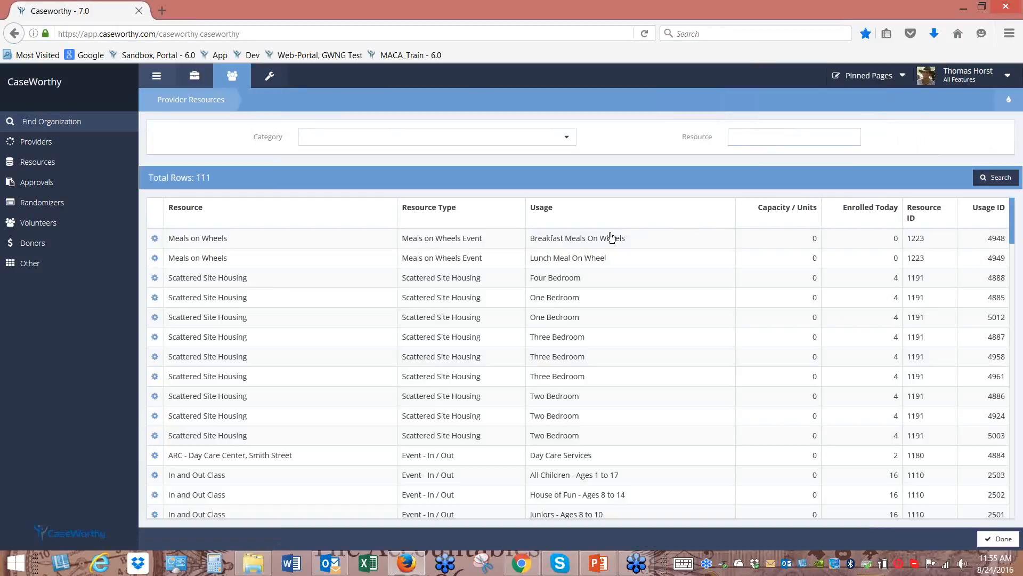
pyautogui.scroll(-3, 656, 383)
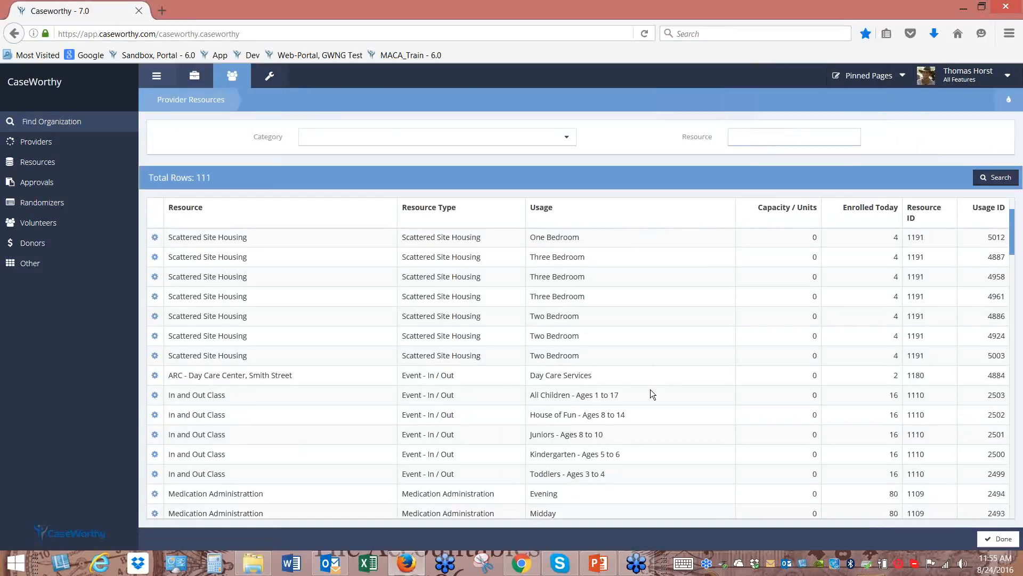
pyautogui.scroll(-4, 655, 403)
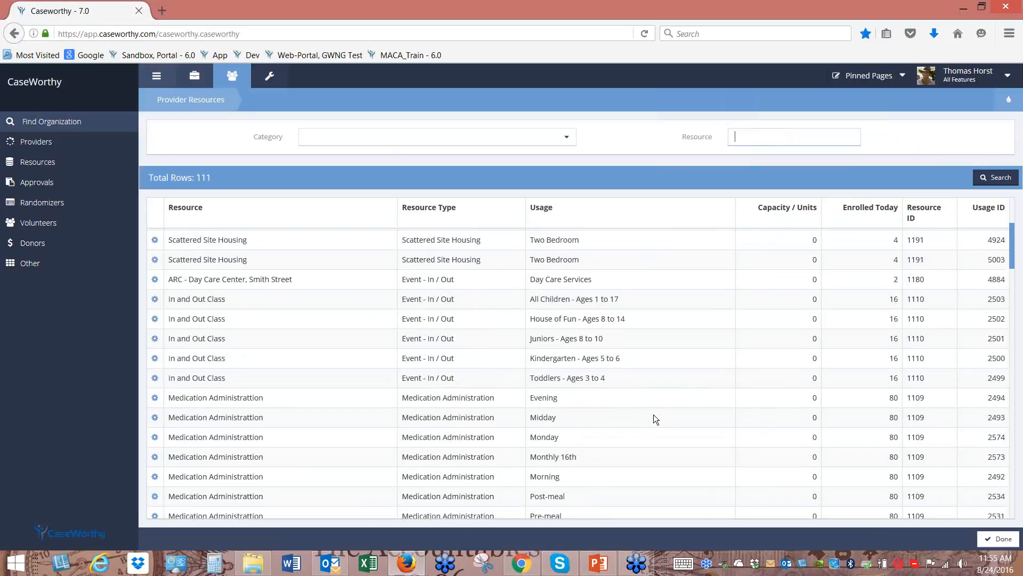
pyautogui.scroll(-8, 653, 415)
pyautogui.scroll(-6, 628, 410)
pyautogui.scroll(-5, 623, 405)
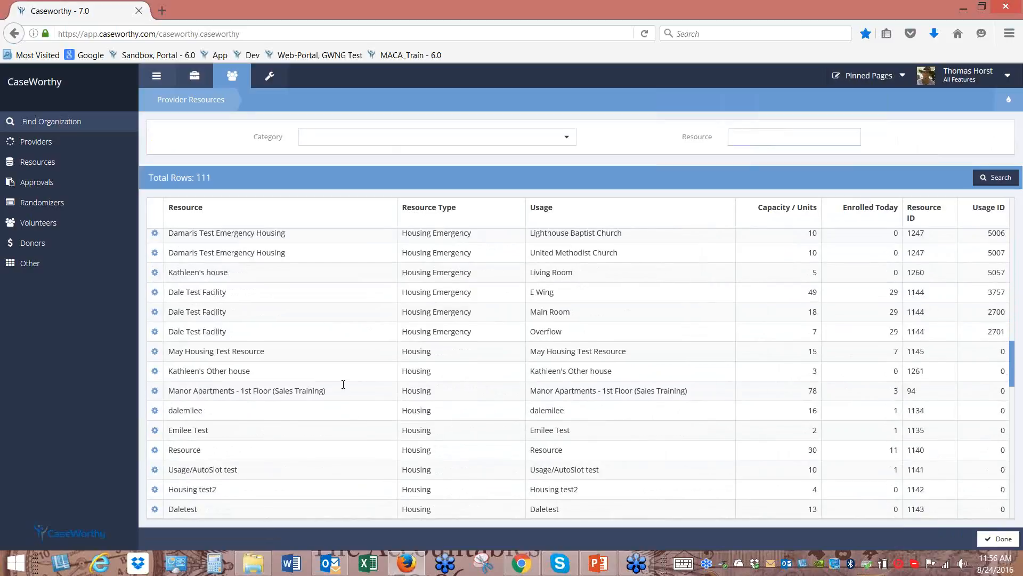
pyautogui.scroll(-1, 323, 396)
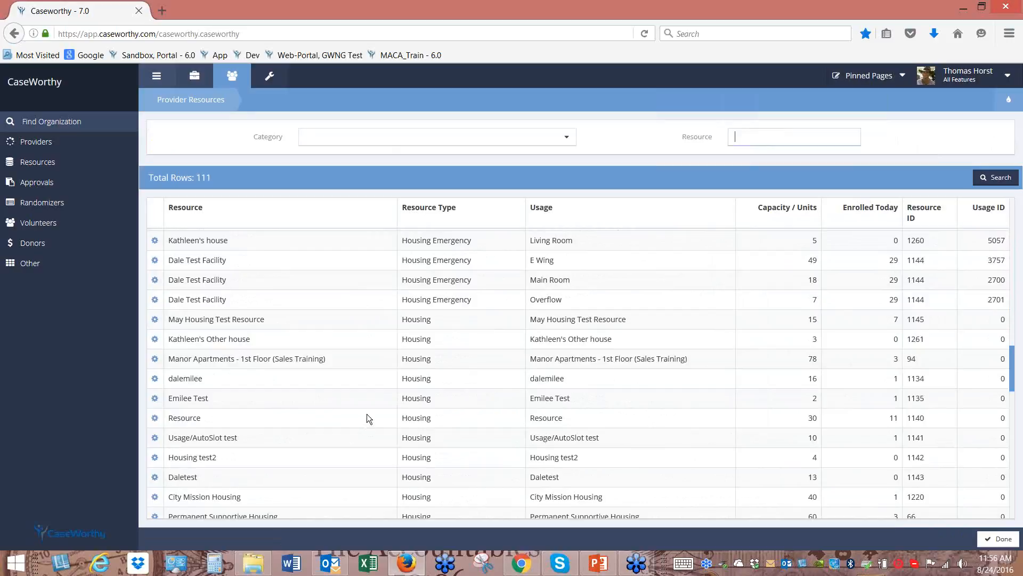
pyautogui.scroll(-1, 366, 416)
pyautogui.scroll(-1, 366, 416)
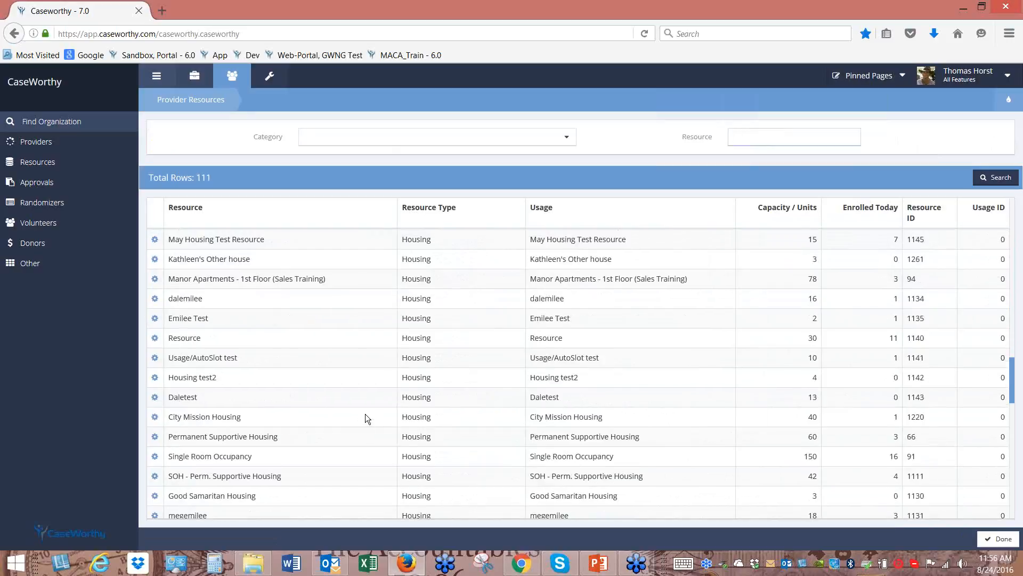
# Open and enlarge the Check In Manager for City Mission Housing
pyautogui.click(155, 417)
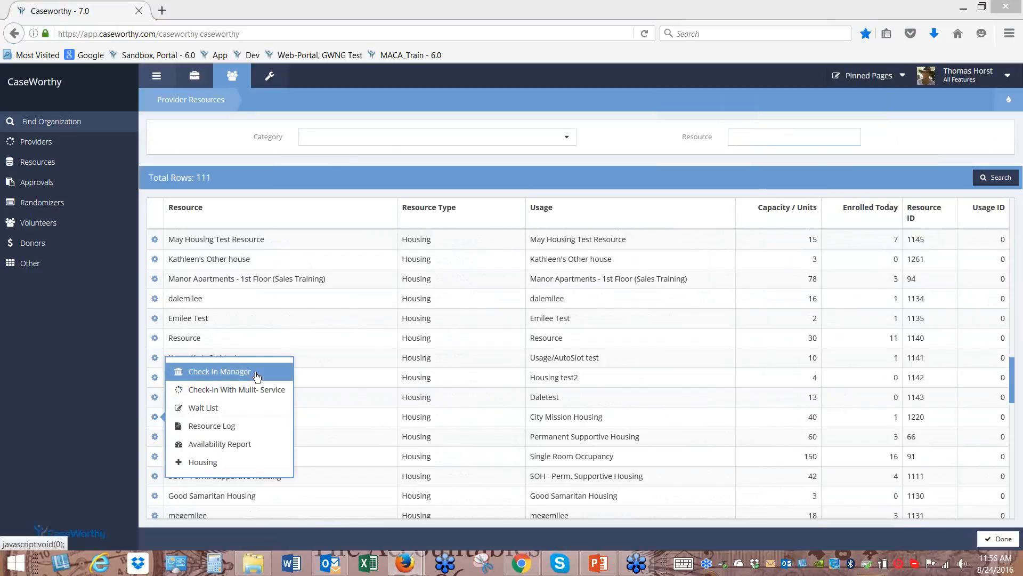
pyautogui.click(257, 376)
pyautogui.moveTo(548, 133); pyautogui.dragTo(547, 74)
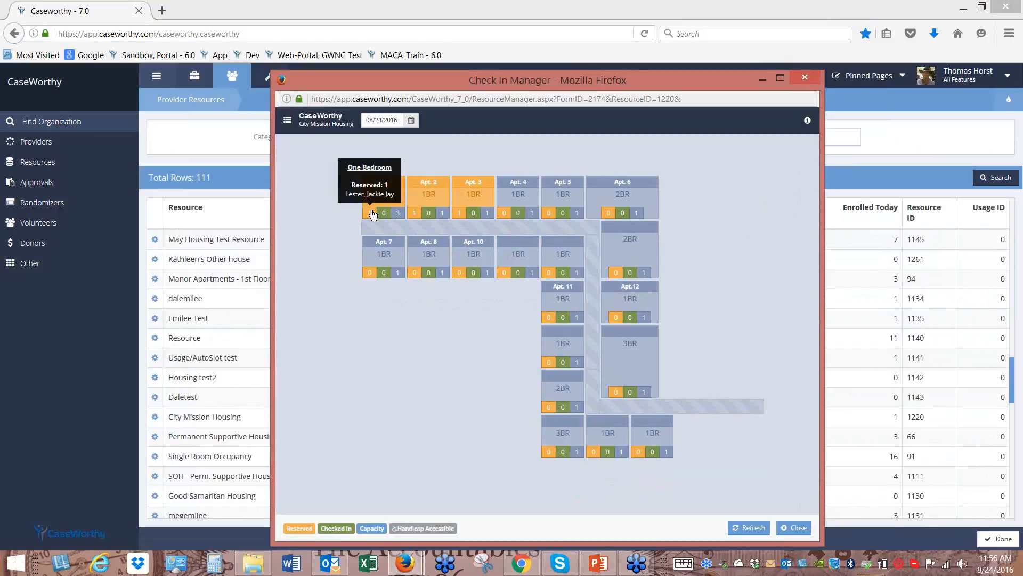
pyautogui.moveTo(394, 213)
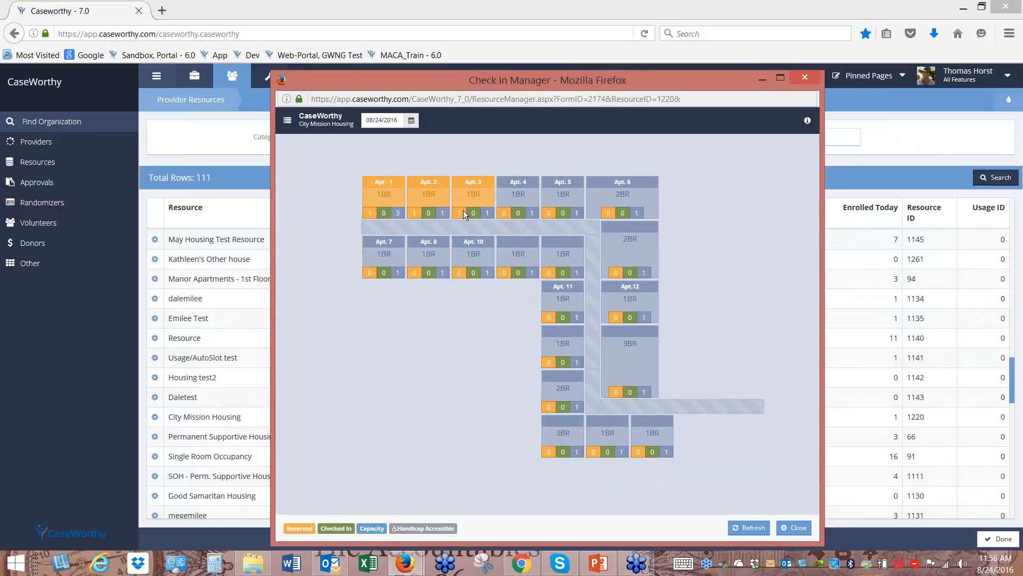
# Check in the reserved residents of Apt. 2 and Apt. 1, then close the manager
pyautogui.click(807, 121)
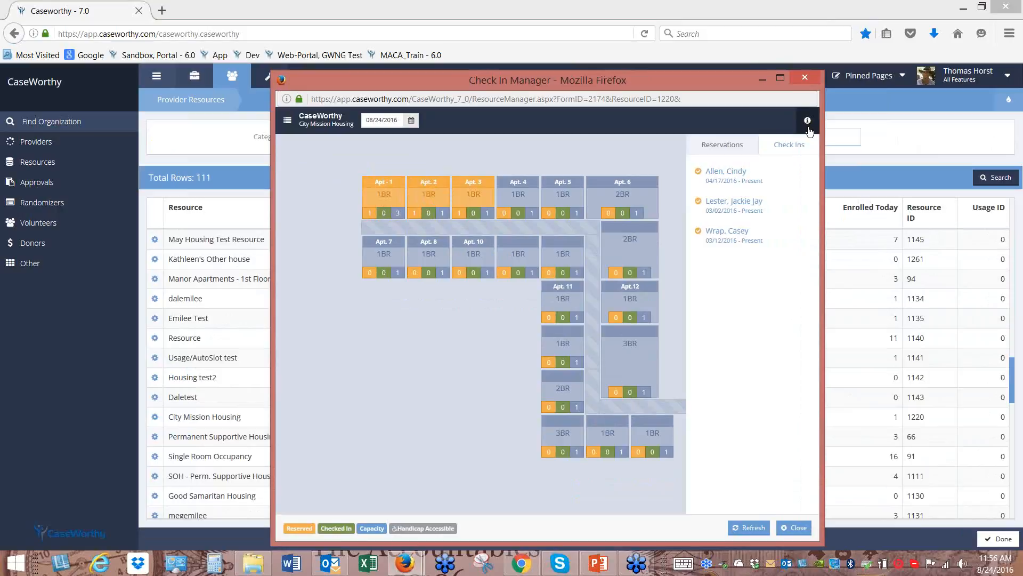
pyautogui.click(699, 232)
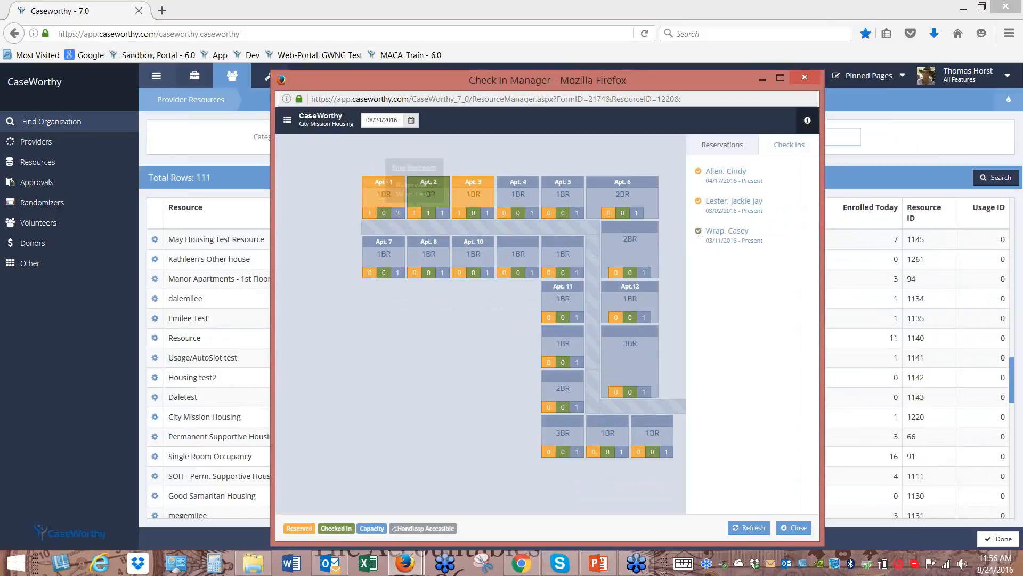
pyautogui.click(699, 202)
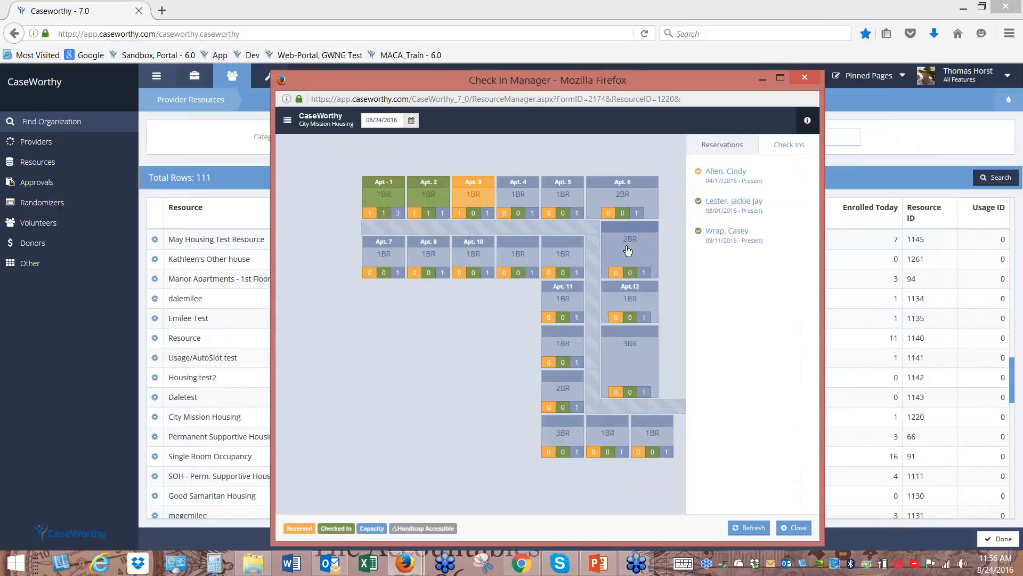
pyautogui.click(797, 529)
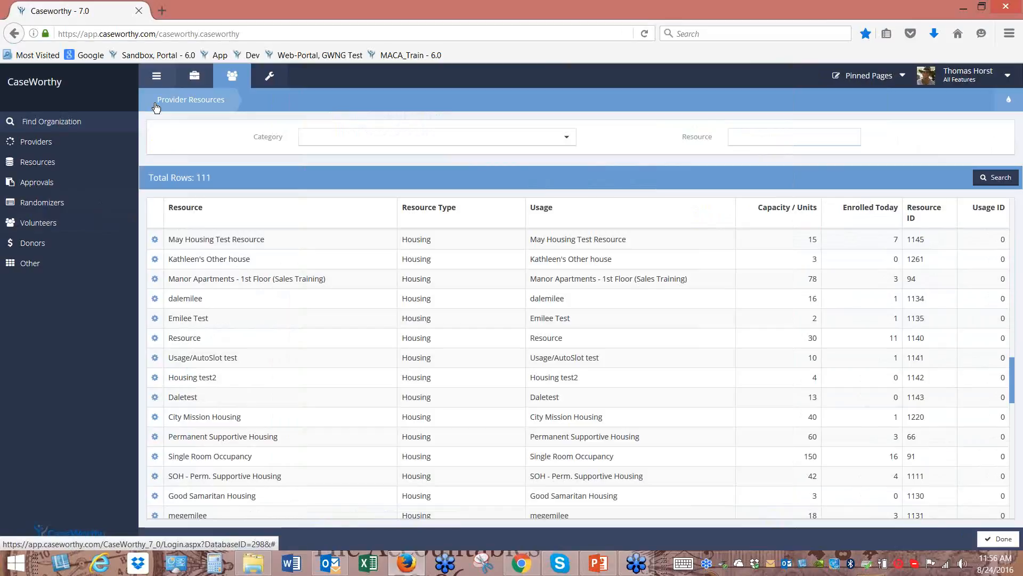
# From the Administration dashboard, drill into the _LIHEAP Utility Assistance slice of the enrollments chart
pyautogui.click(267, 80)
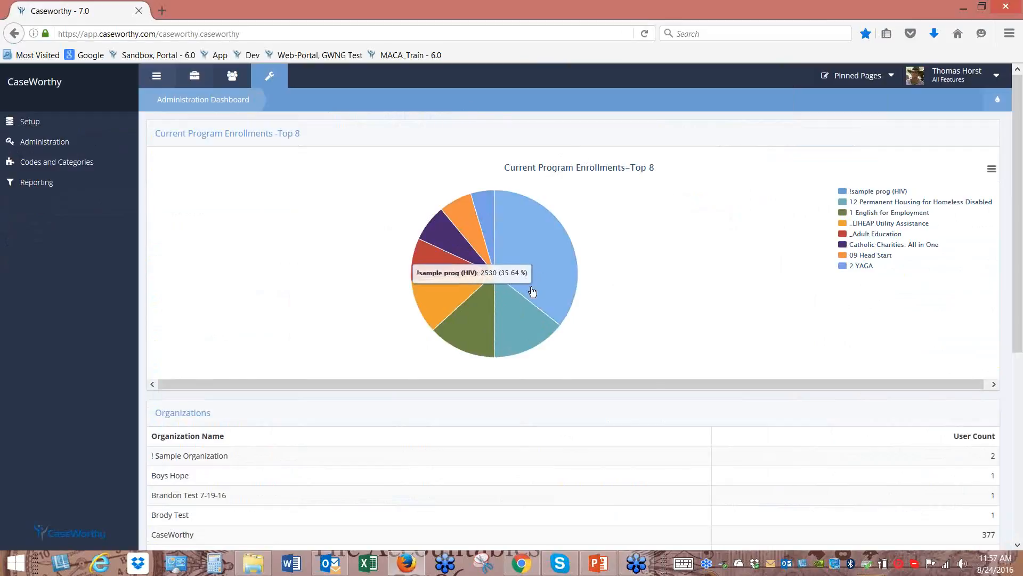
pyautogui.moveTo(521, 318)
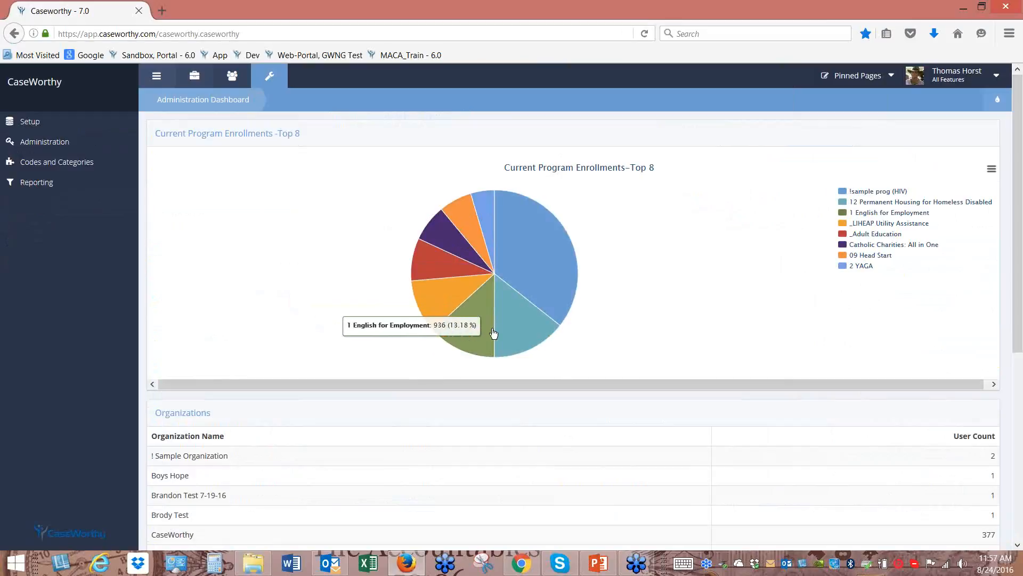
pyautogui.moveTo(456, 302)
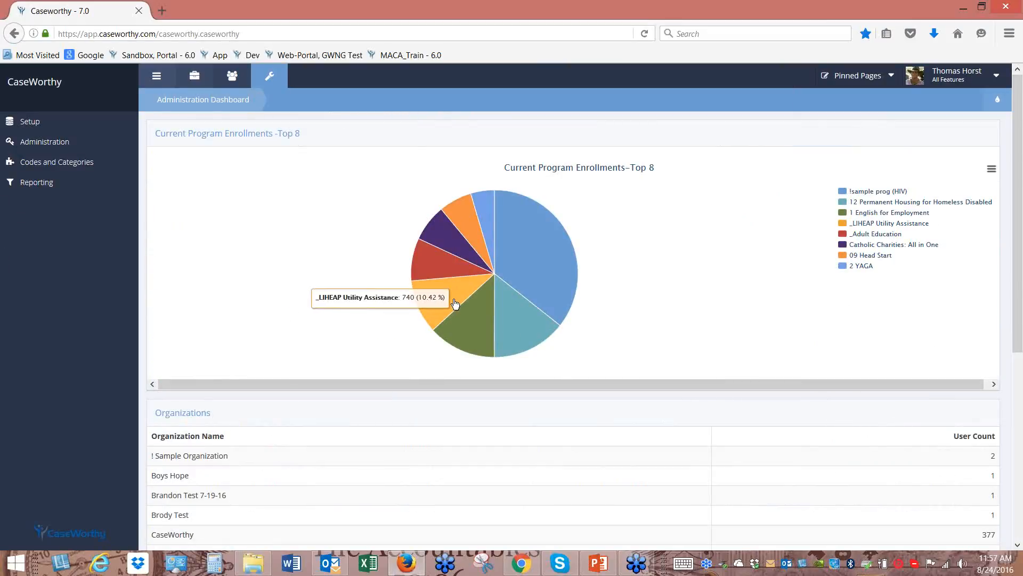
pyautogui.click(451, 300)
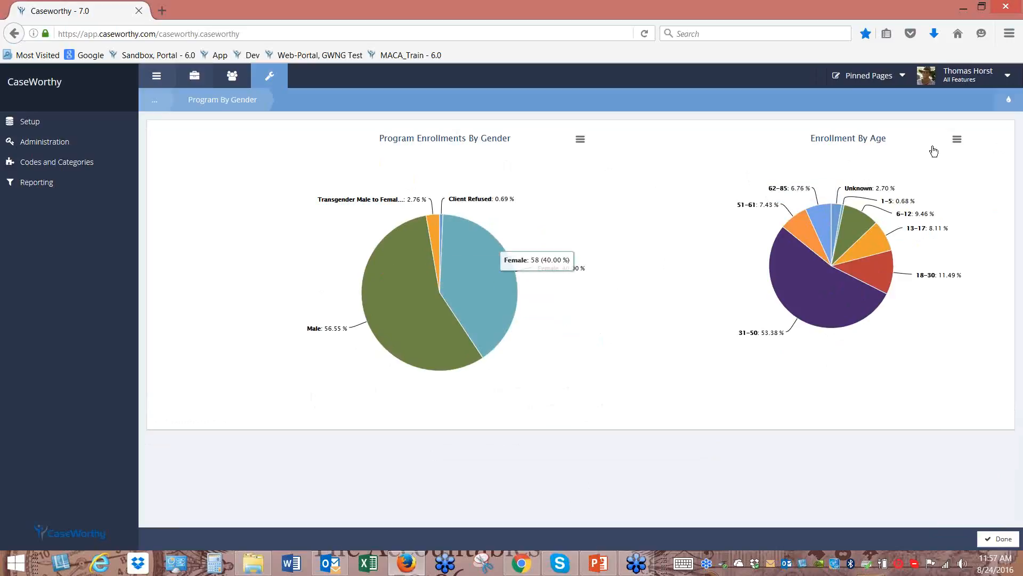
# List the female clients in the program, sorted by Race and then Client Name
pyautogui.moveTo(1009, 100)
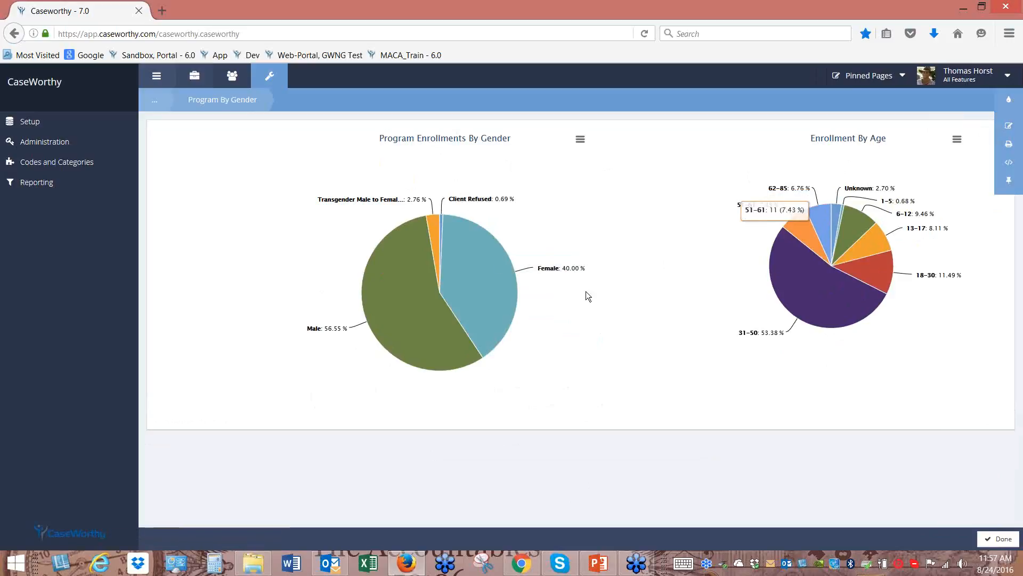
pyautogui.click(492, 308)
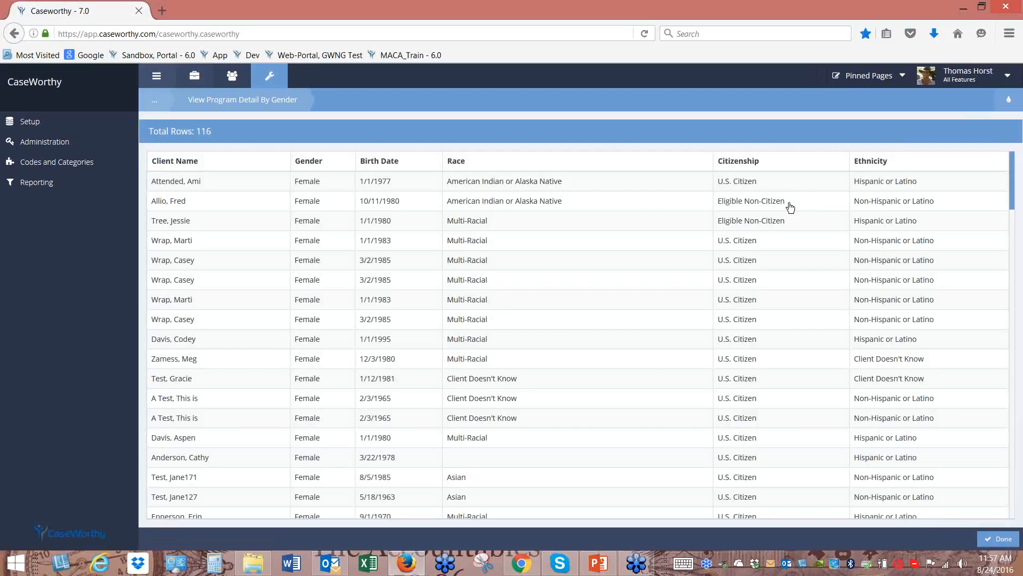
pyautogui.click(459, 165)
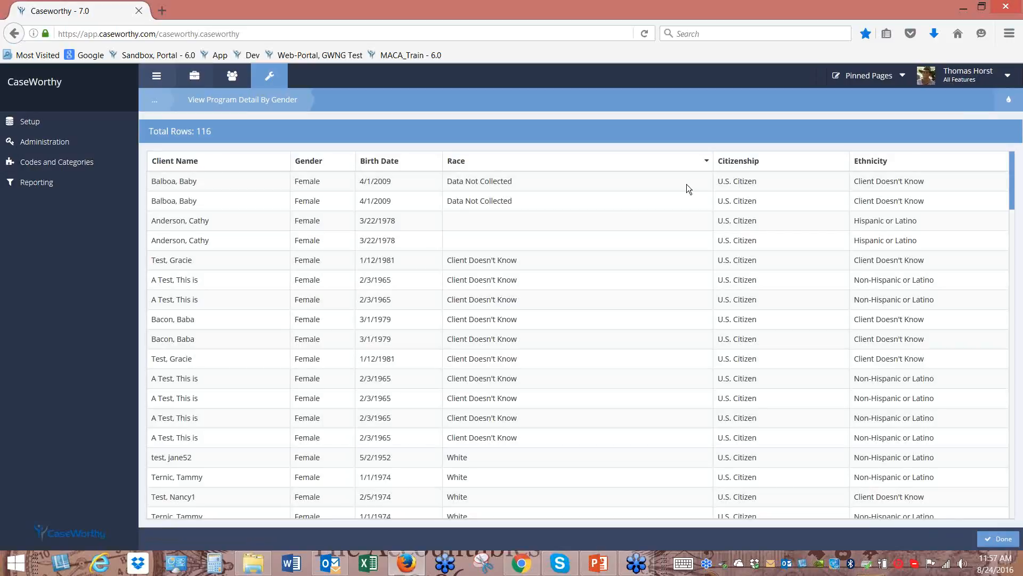
pyautogui.click(178, 164)
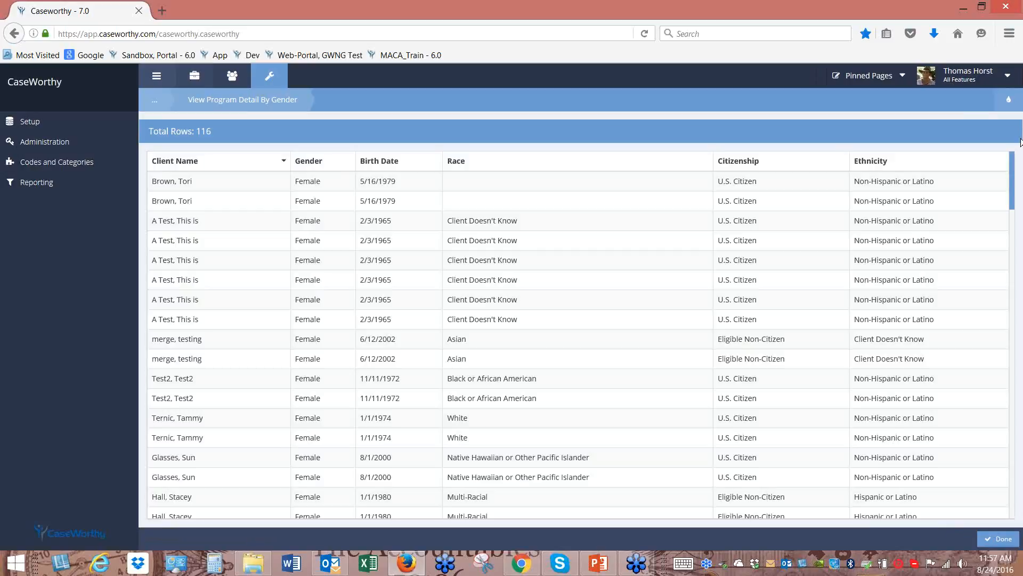
# Export the female client table to Excel and open the workbook with editing enabled
pyautogui.click(1010, 103)
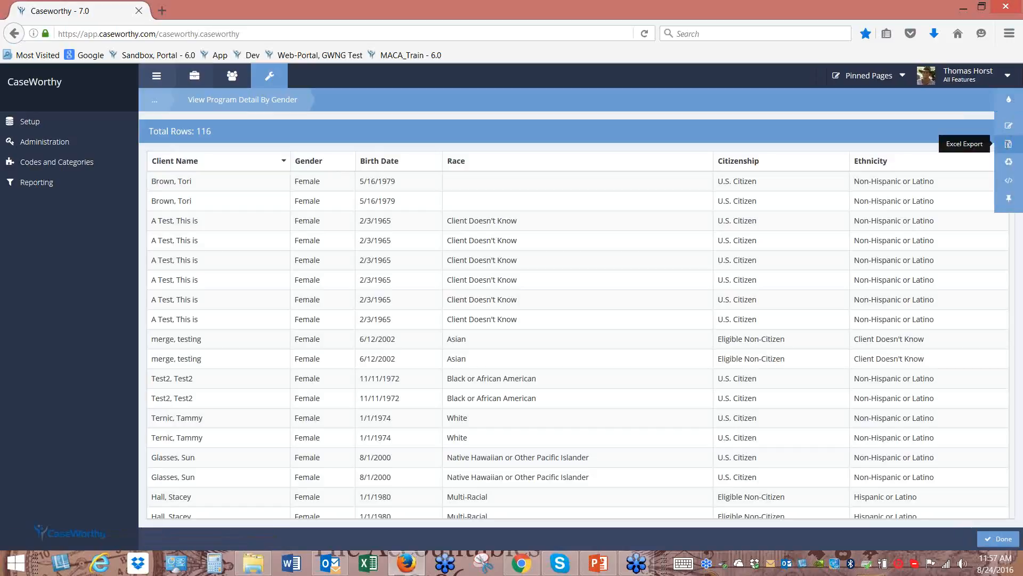
pyautogui.click(1008, 144)
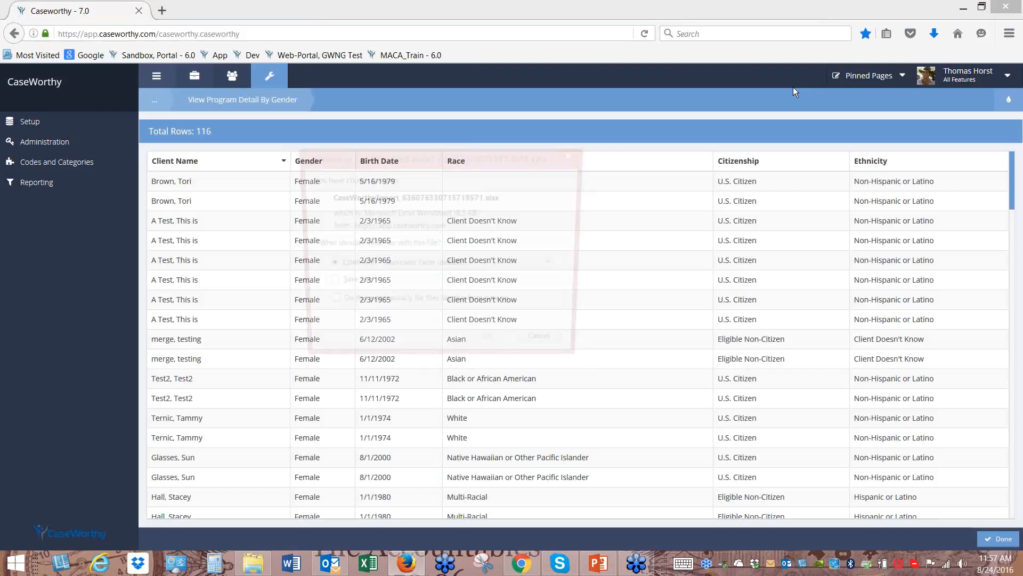
pyautogui.click(483, 346)
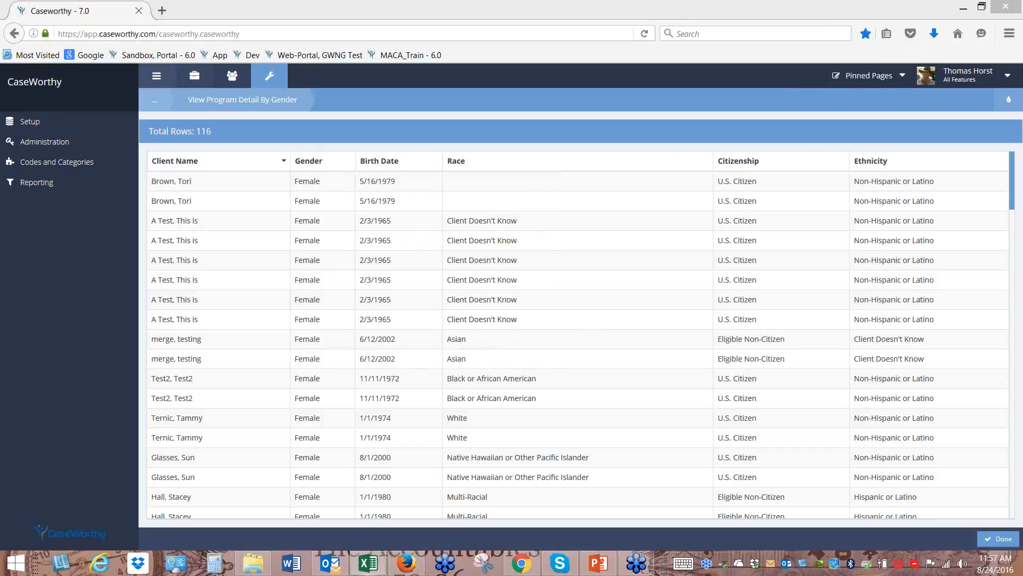
pyautogui.click(584, 62)
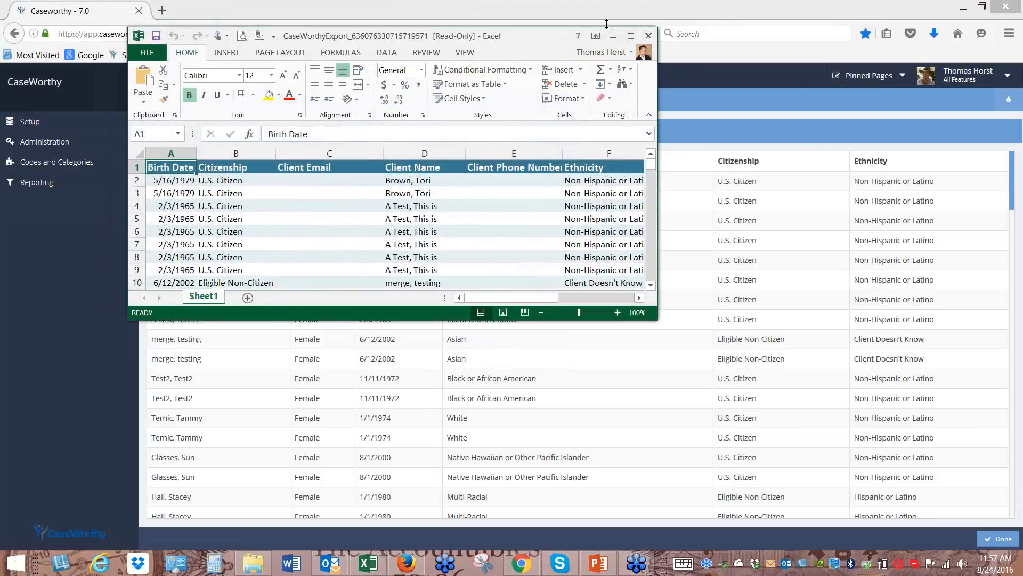
# Maximize and close the exported Excel workbook, then return to the browser with the CaseWorthy login
pyautogui.click(630, 35)
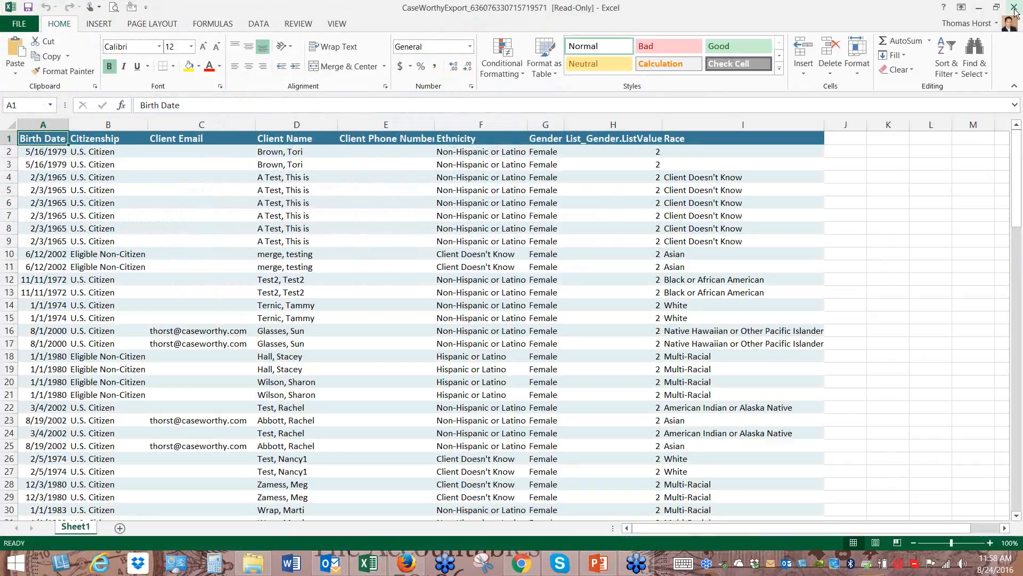
pyautogui.click(1014, 7)
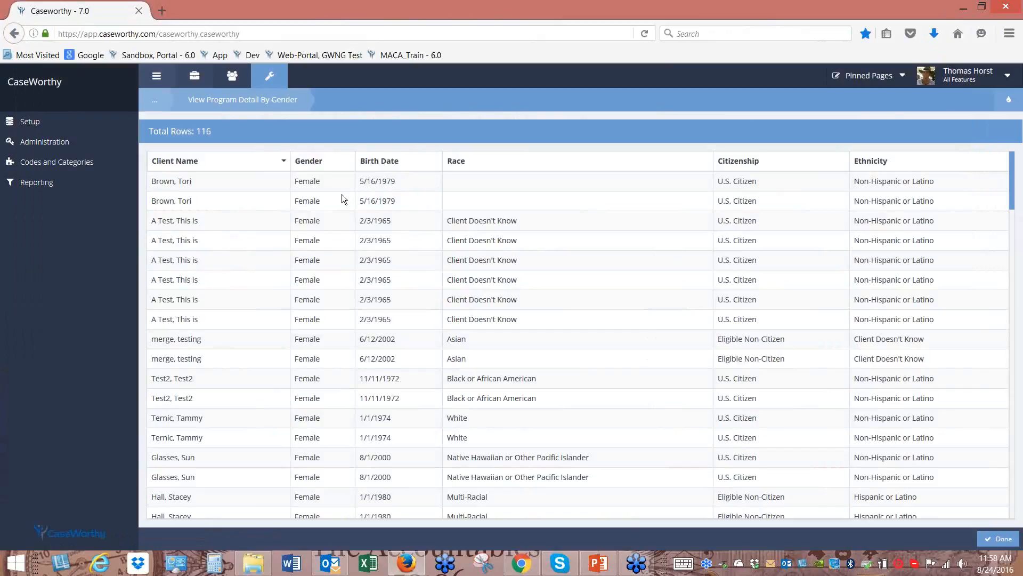
pyautogui.click(519, 569)
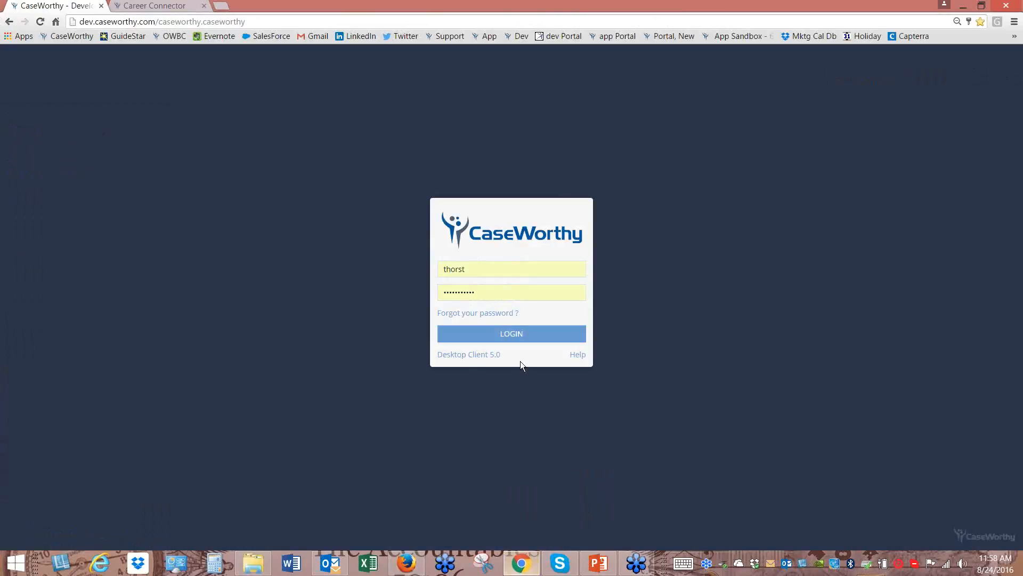
# Log in to the CaseWorthy development site, open the Administration Dashboard, and show the Reporting pages
pyautogui.click(519, 336)
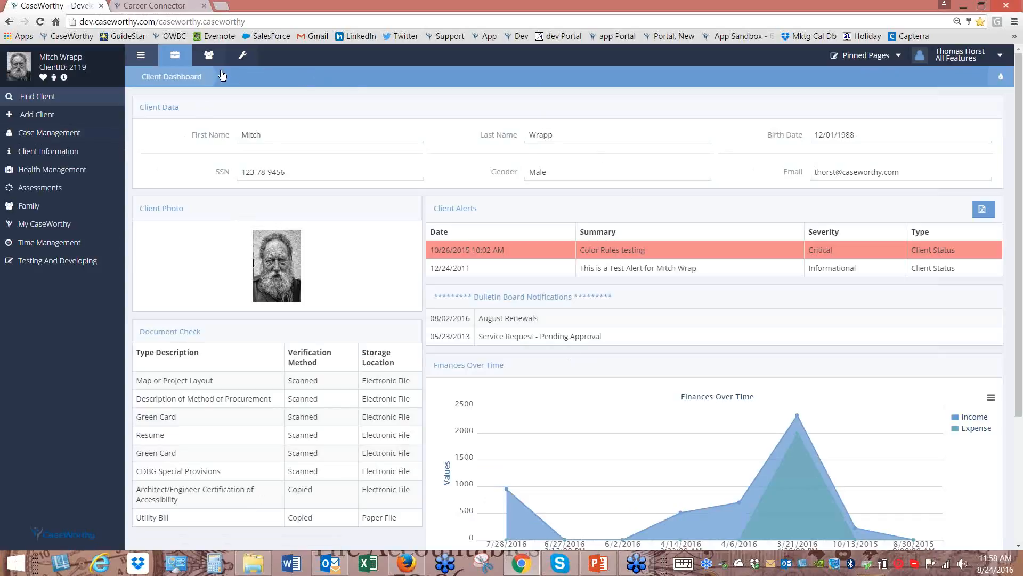
pyautogui.click(244, 56)
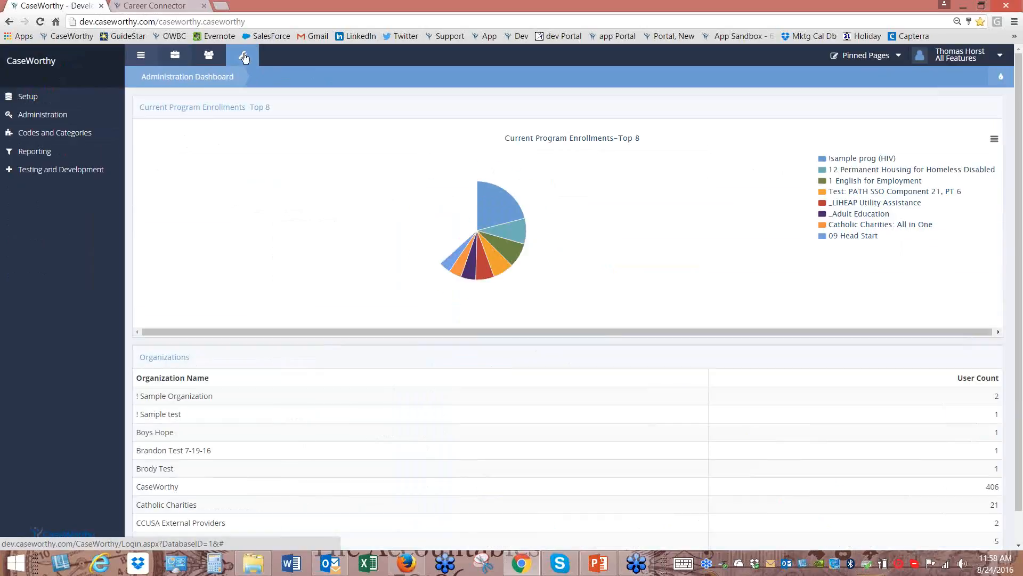
pyautogui.click(56, 156)
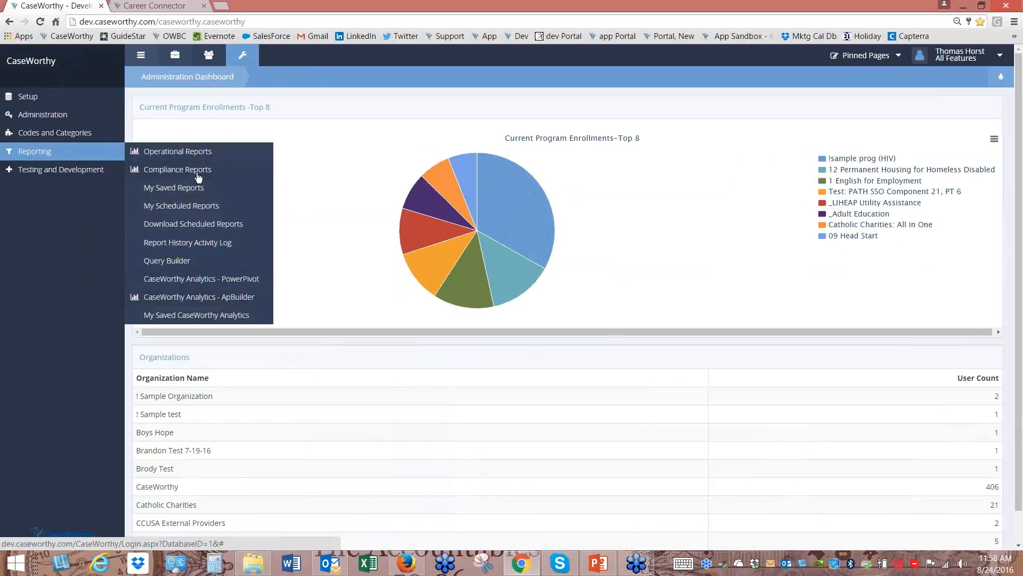
# Open the Services By Program report from Operational Reports and view its scheduled reports
pyautogui.click(194, 153)
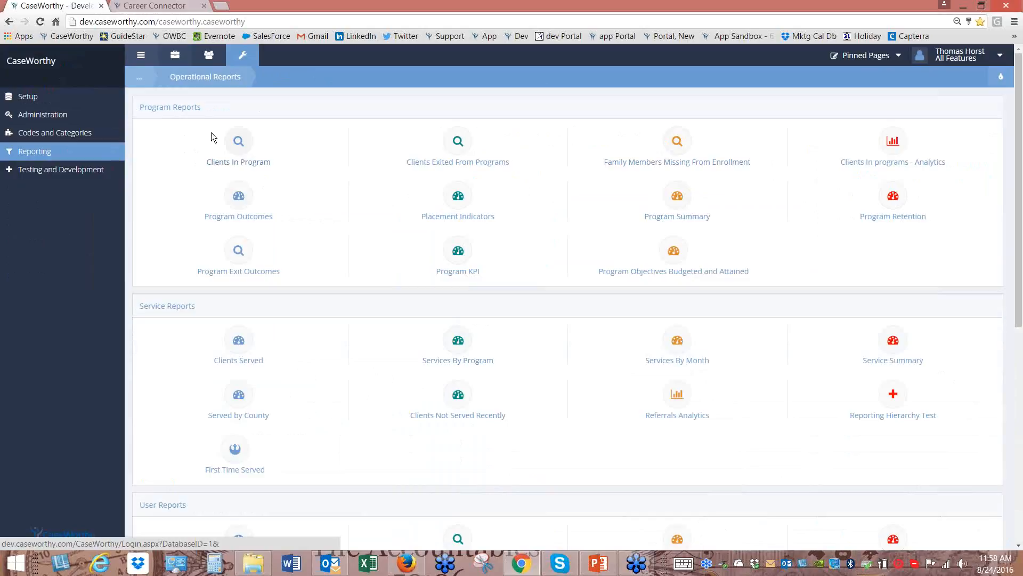
pyautogui.click(462, 347)
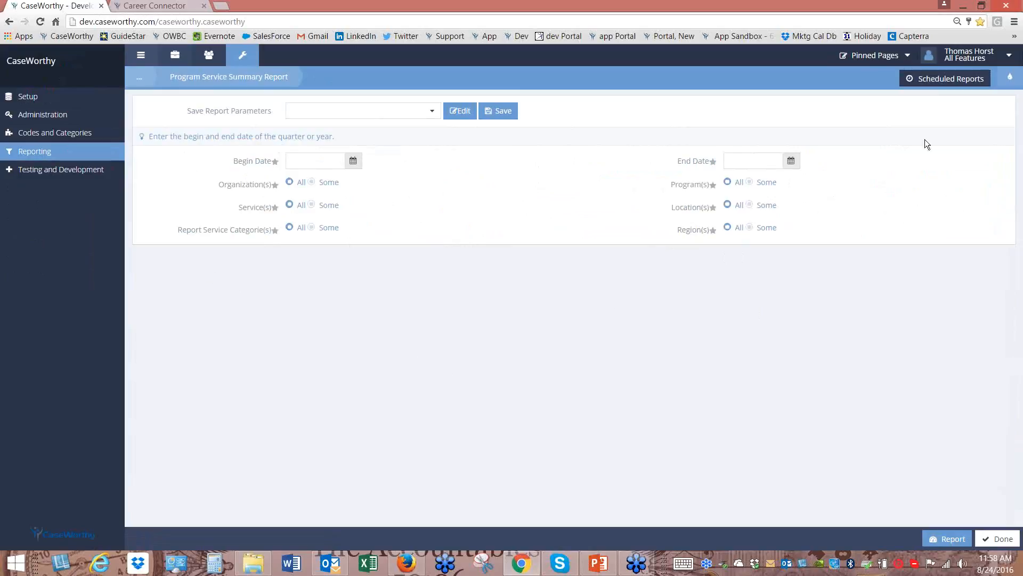
pyautogui.click(431, 112)
pyautogui.click(411, 153)
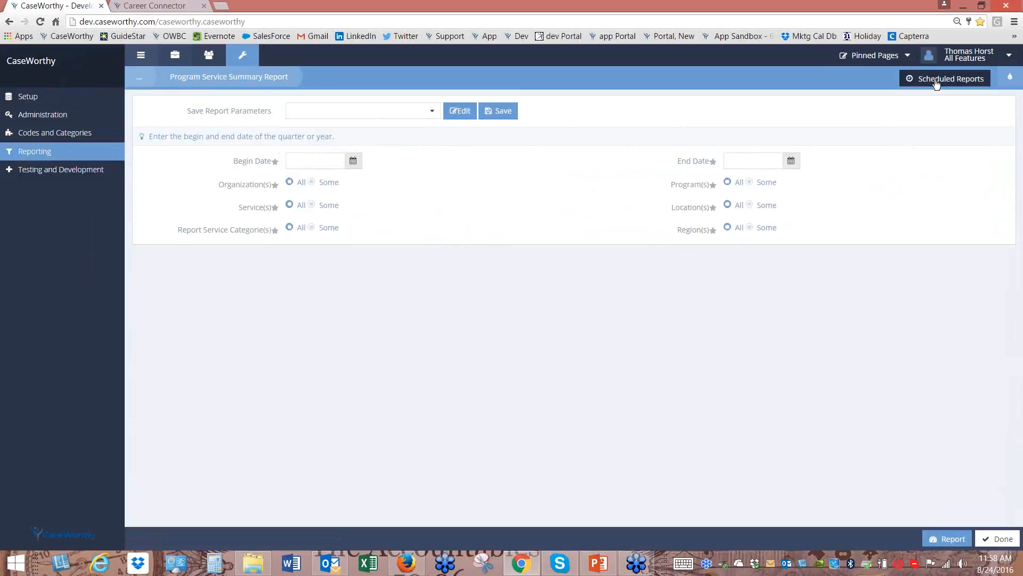
pyautogui.click(935, 79)
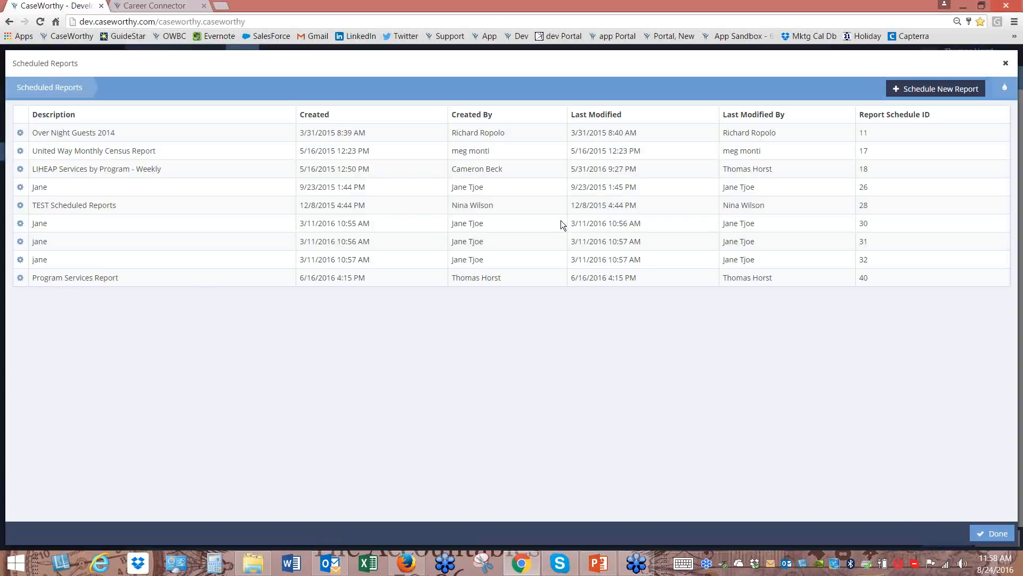
pyautogui.click(937, 88)
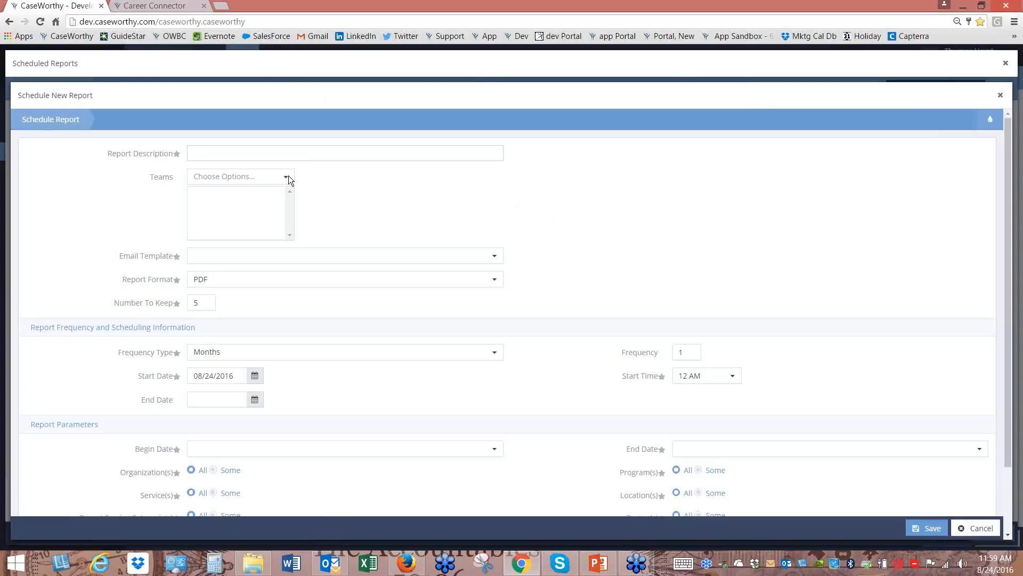
pyautogui.write('sdgasgd')
pyautogui.click(331, 258)
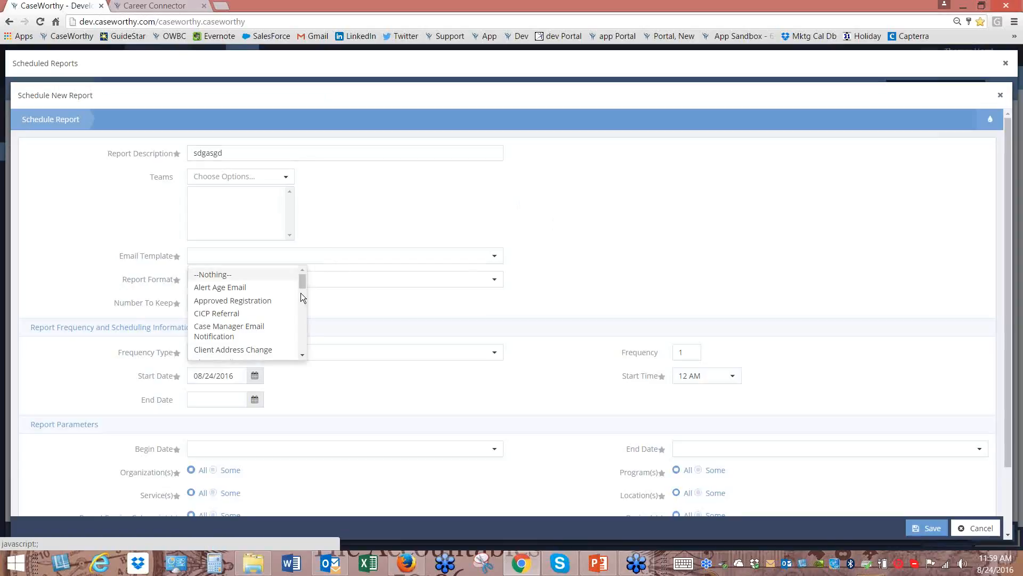
pyautogui.click(251, 314)
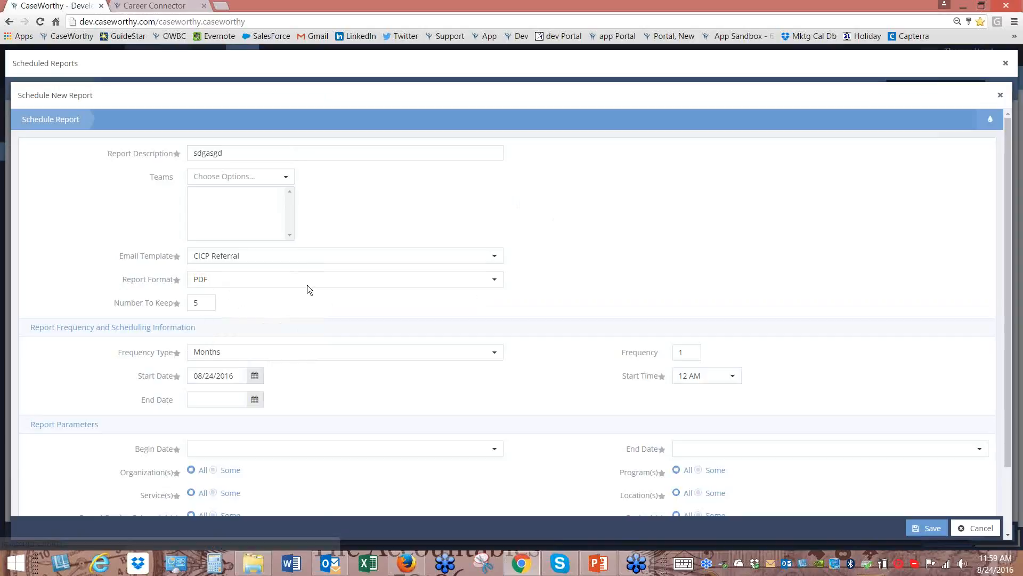
pyautogui.scroll(-3, 305, 282)
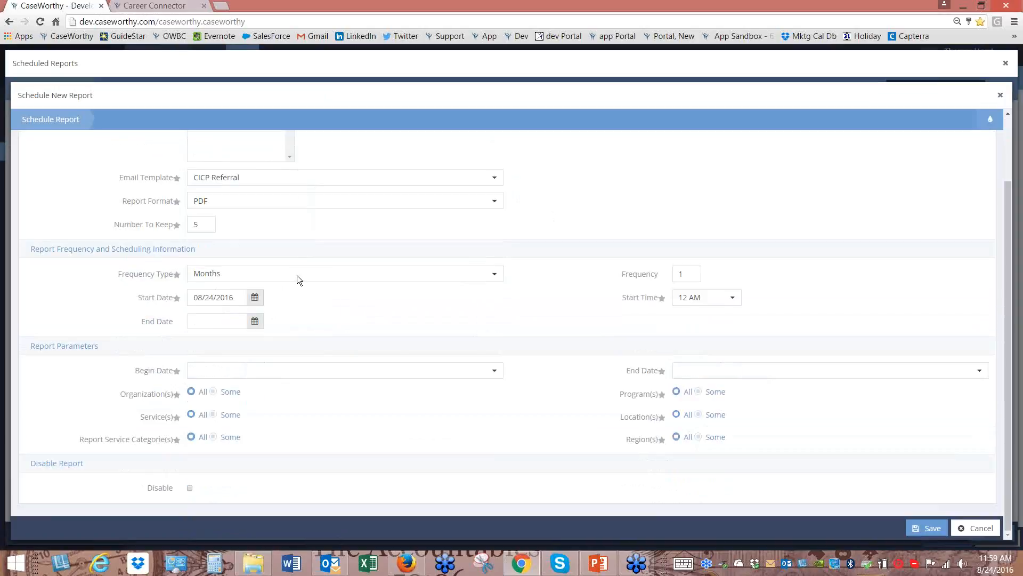
pyautogui.click(317, 277)
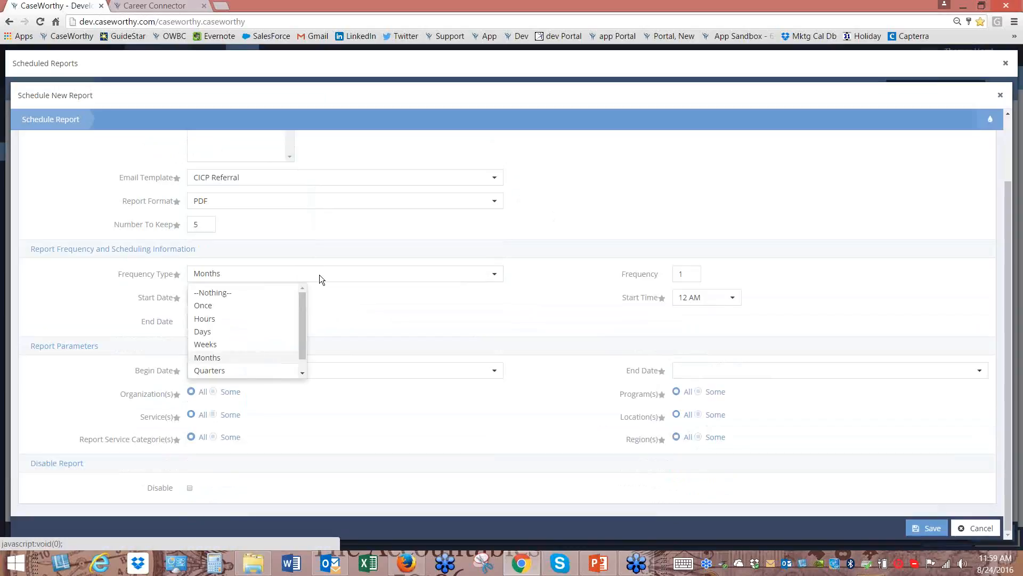
pyautogui.click(359, 329)
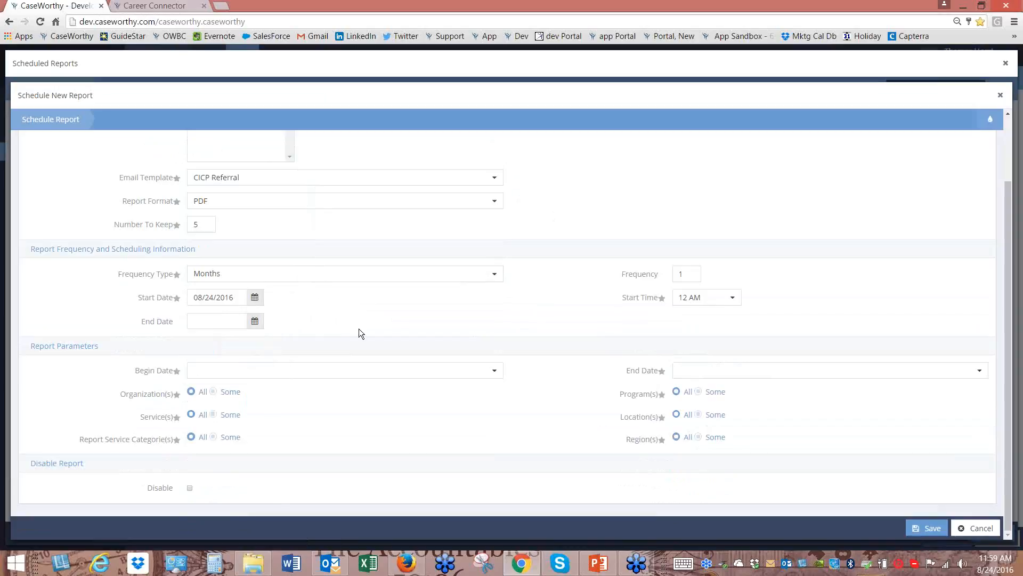
pyautogui.click(734, 299)
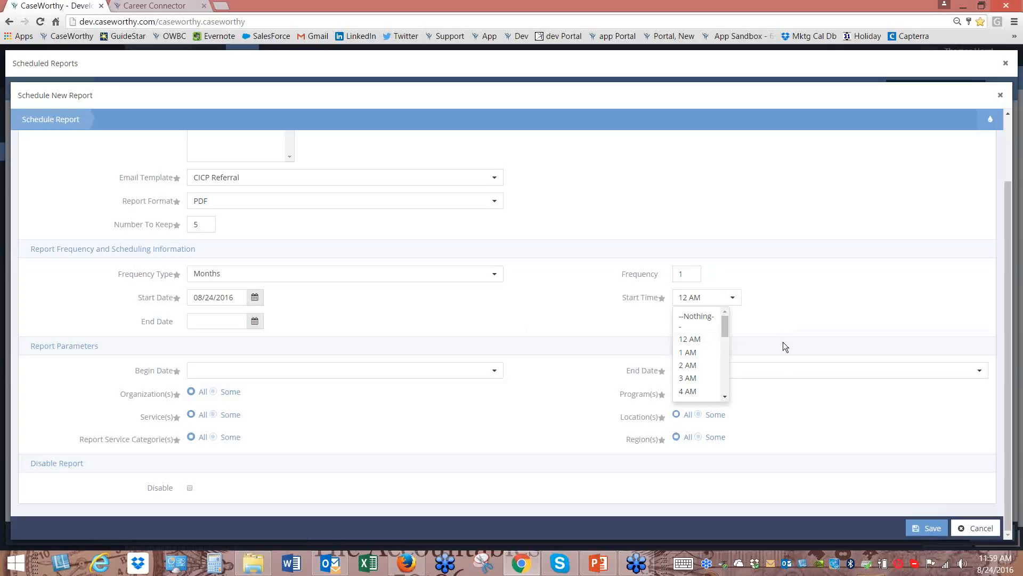
pyautogui.click(695, 317)
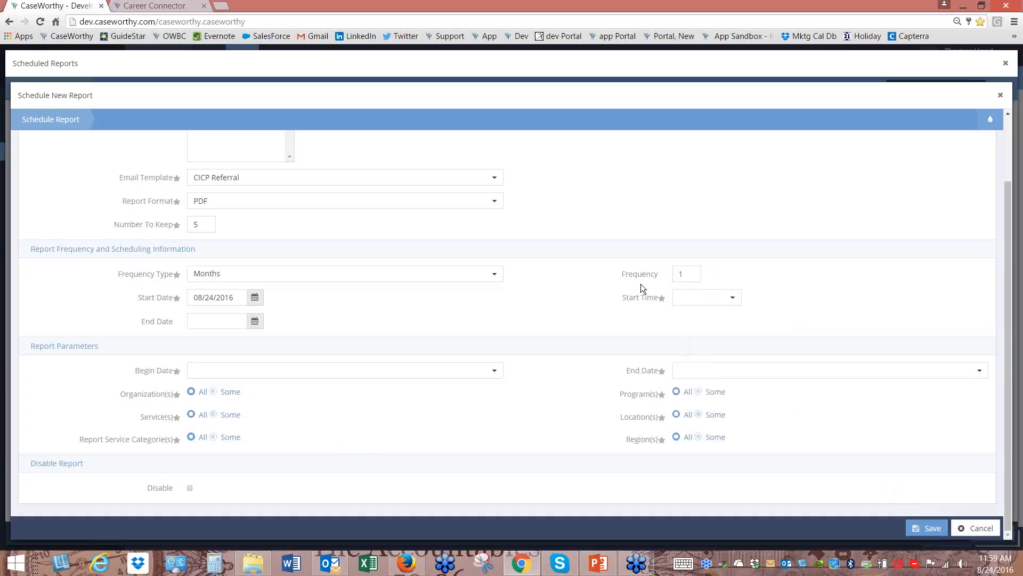
pyautogui.click(976, 530)
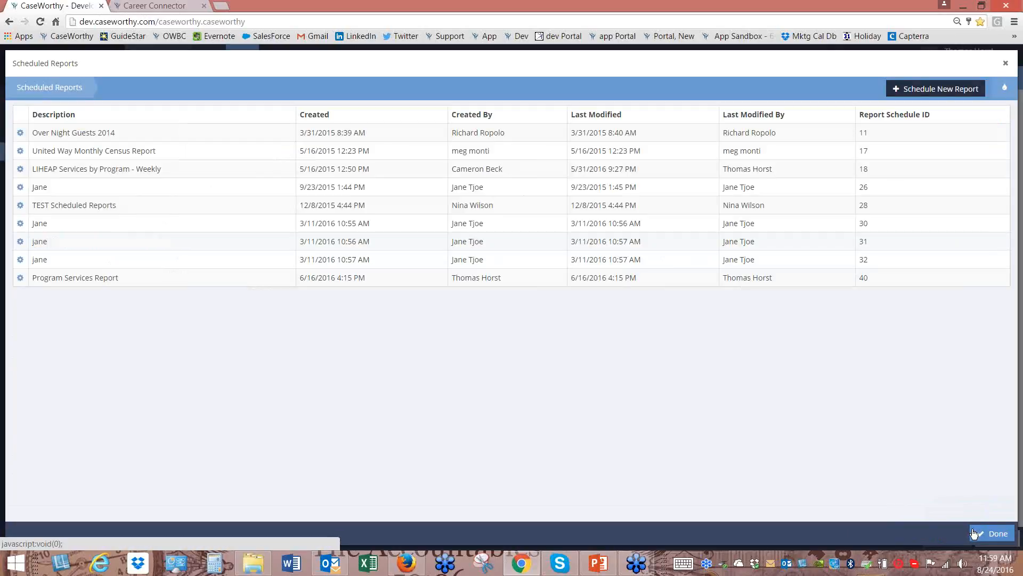
pyautogui.click(993, 534)
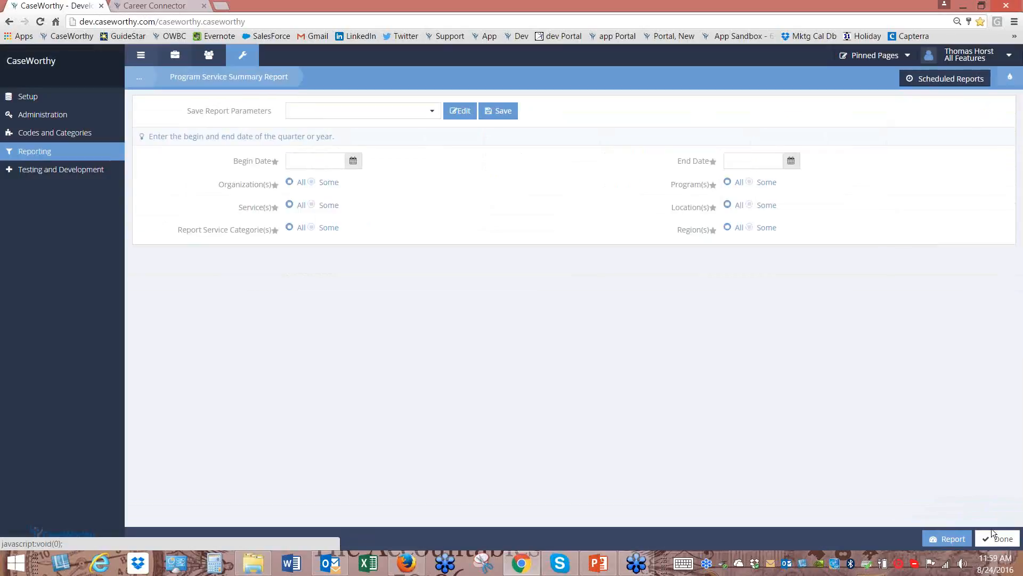
# Open Compliance Reports and browse the HMIS/HUD, CSBG/ROMA, Veteran and Data Quality report groups
pyautogui.moveTo(64, 152)
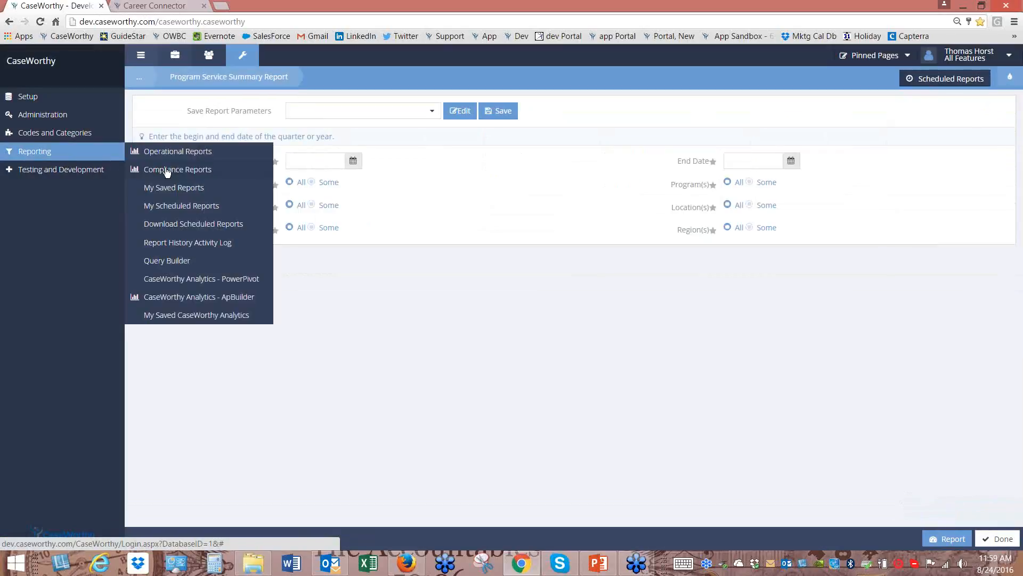
pyautogui.click(167, 169)
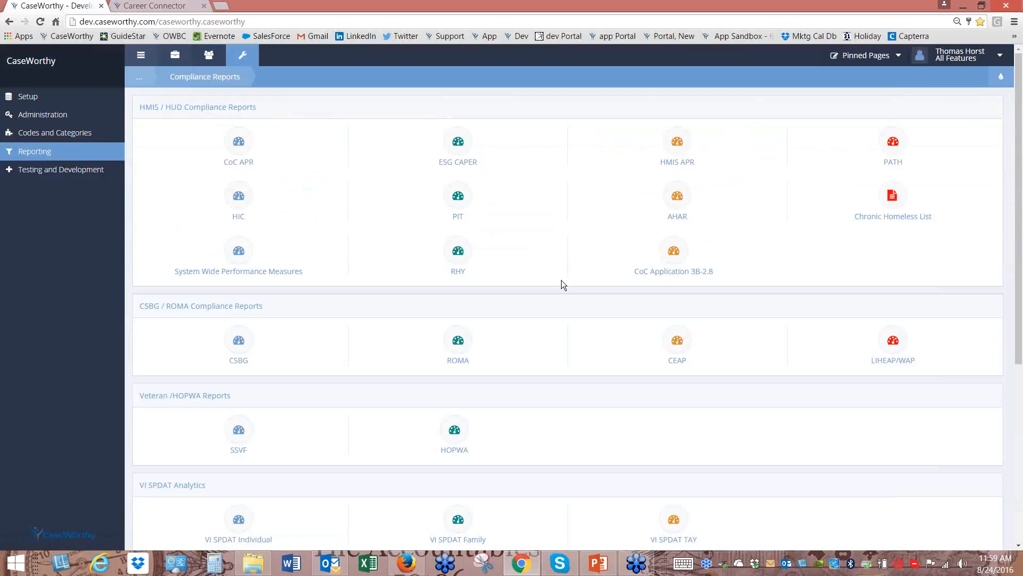
pyautogui.scroll(-1, 613, 314)
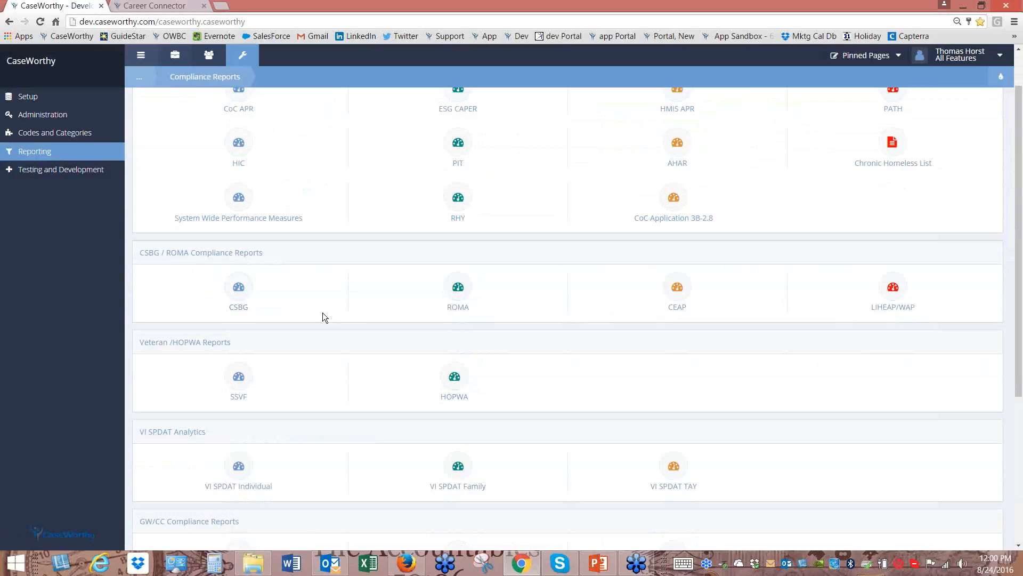
pyautogui.scroll(-1, 227, 350)
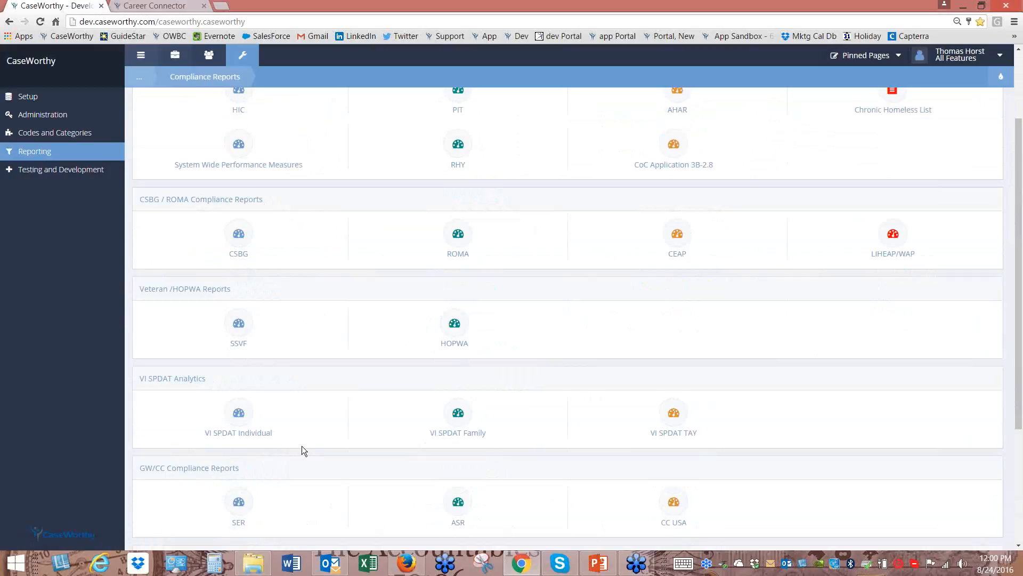
pyautogui.scroll(-3, 644, 385)
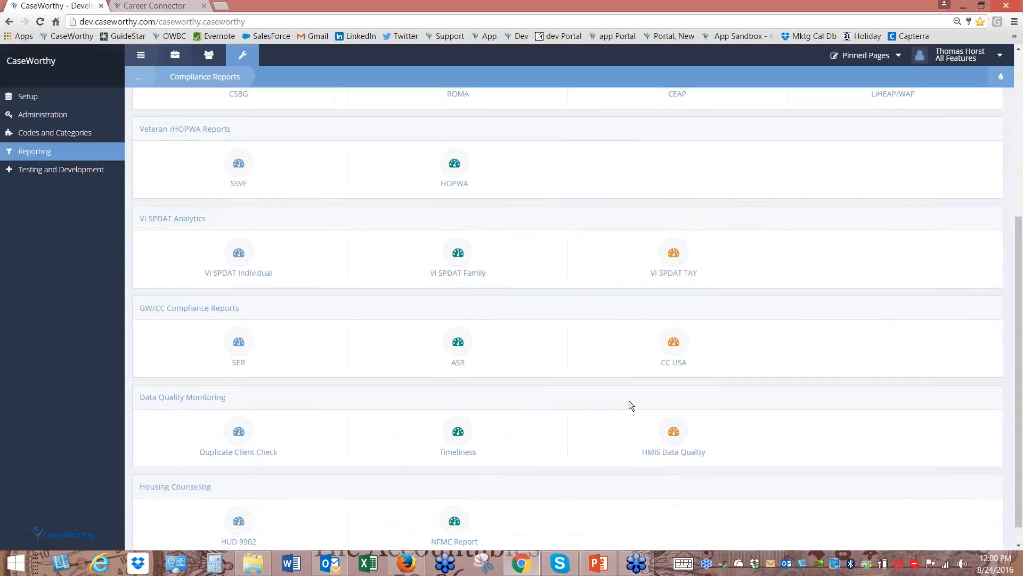
pyautogui.scroll(5, 622, 414)
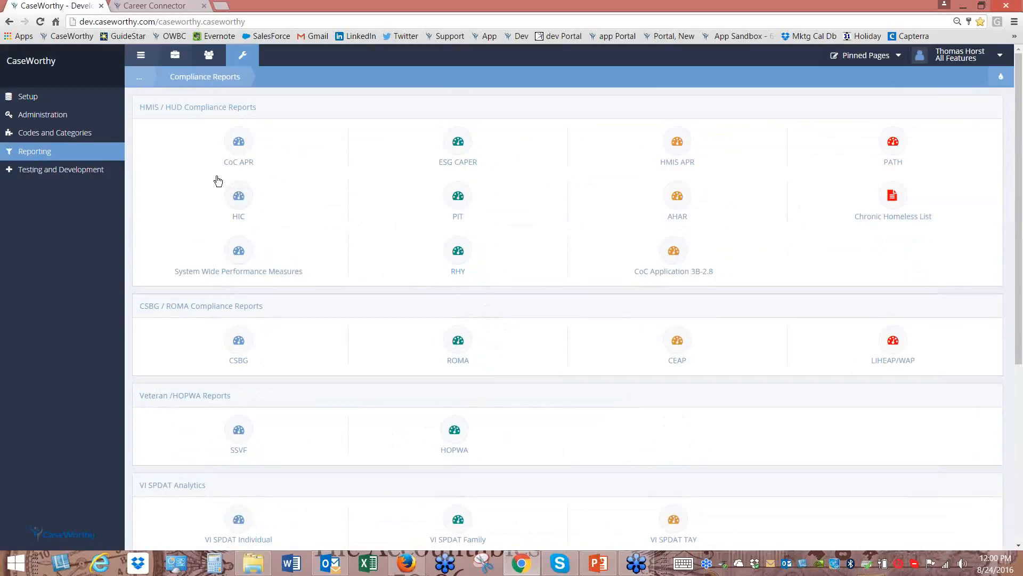
pyautogui.click(58, 158)
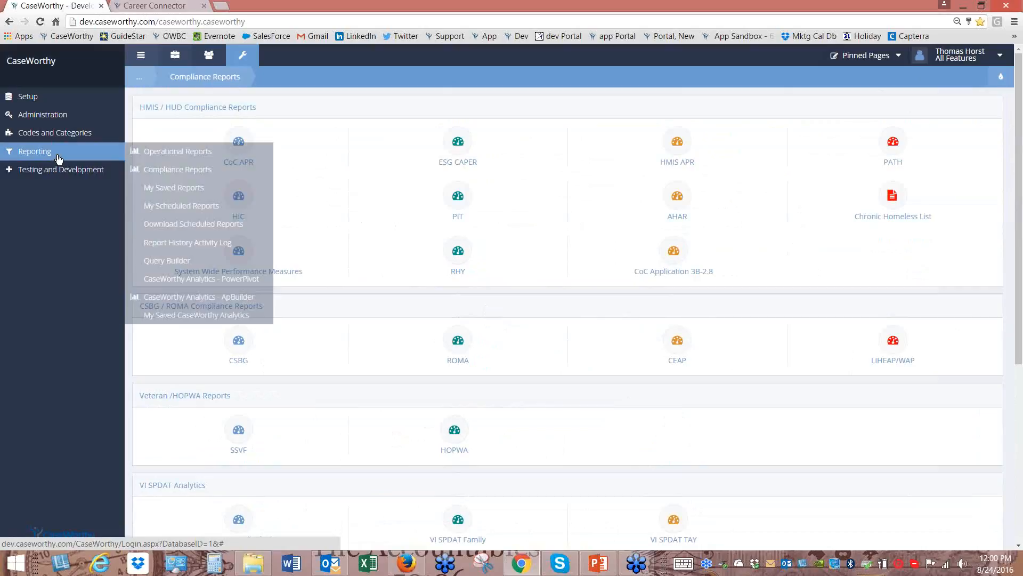
# Open the CaseWorthy Analytics - PowerPivot list, then bring the PowerPoint scenario slide forward and move it up
pyautogui.click(231, 282)
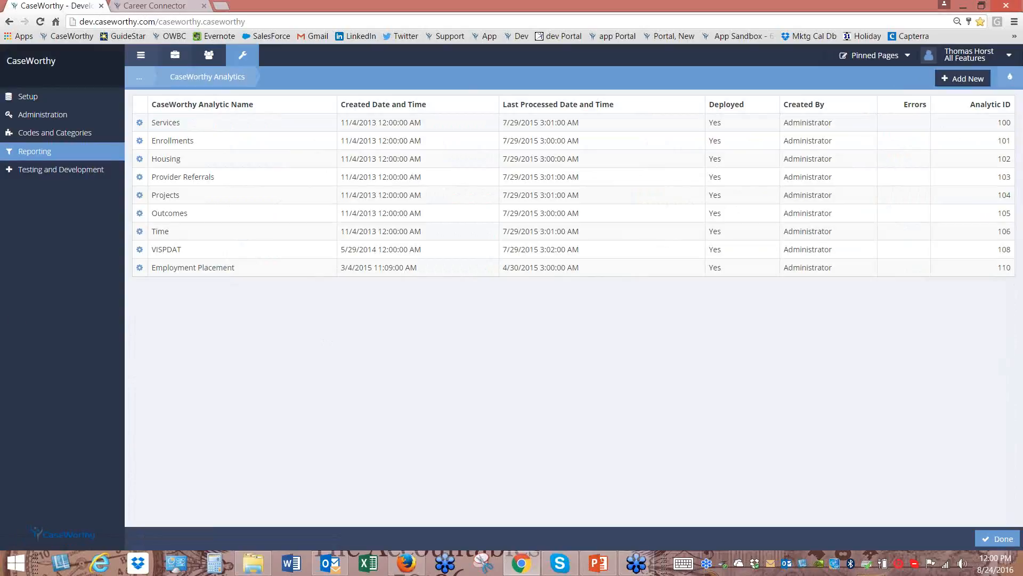
pyautogui.click(598, 563)
pyautogui.moveTo(520, 128); pyautogui.dragTo(487, 40)
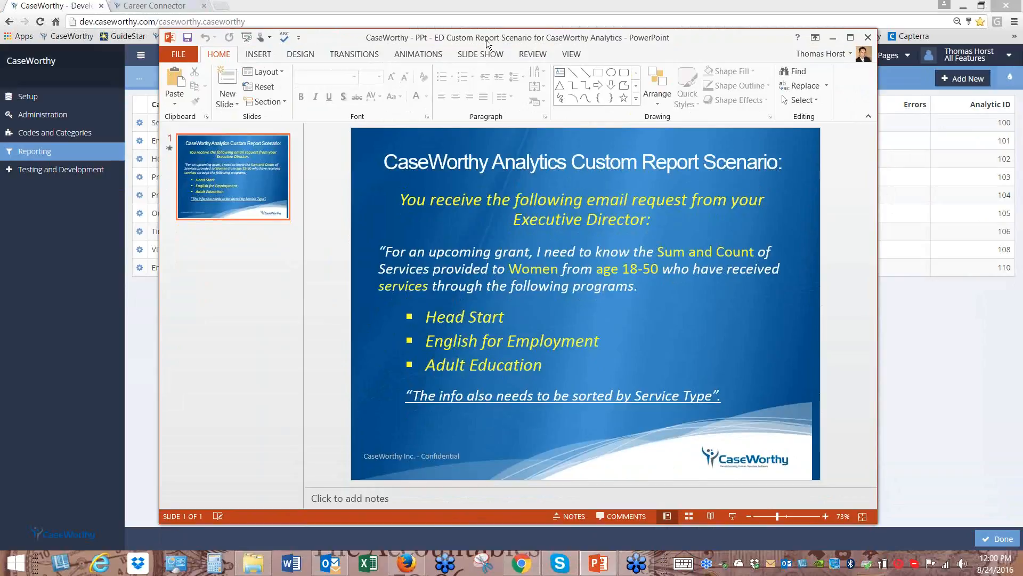
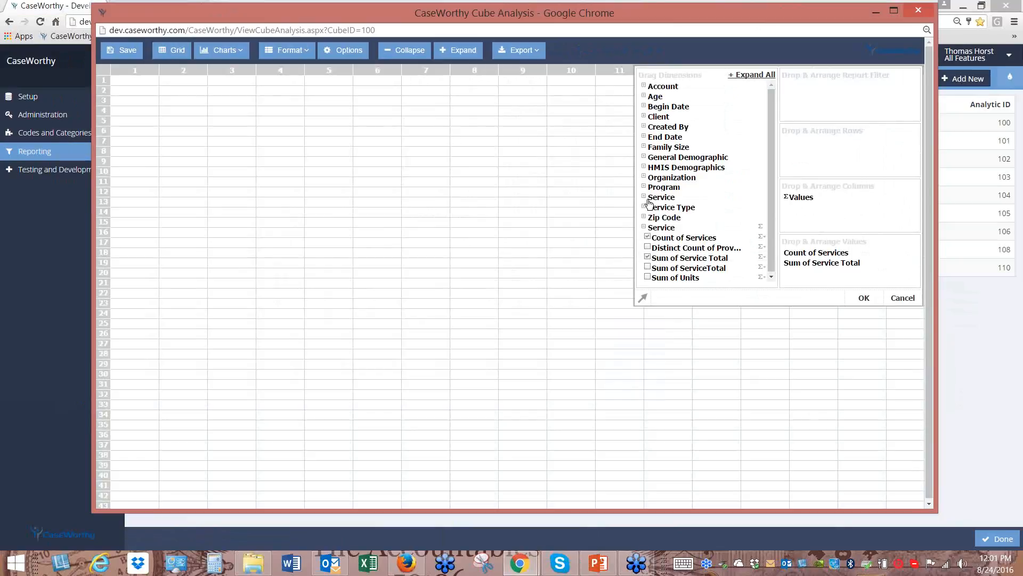
# Build the pivot with ProgramName and ServiceType as rows, Gender and AgeGroup as report filters
pyautogui.click(644, 187)
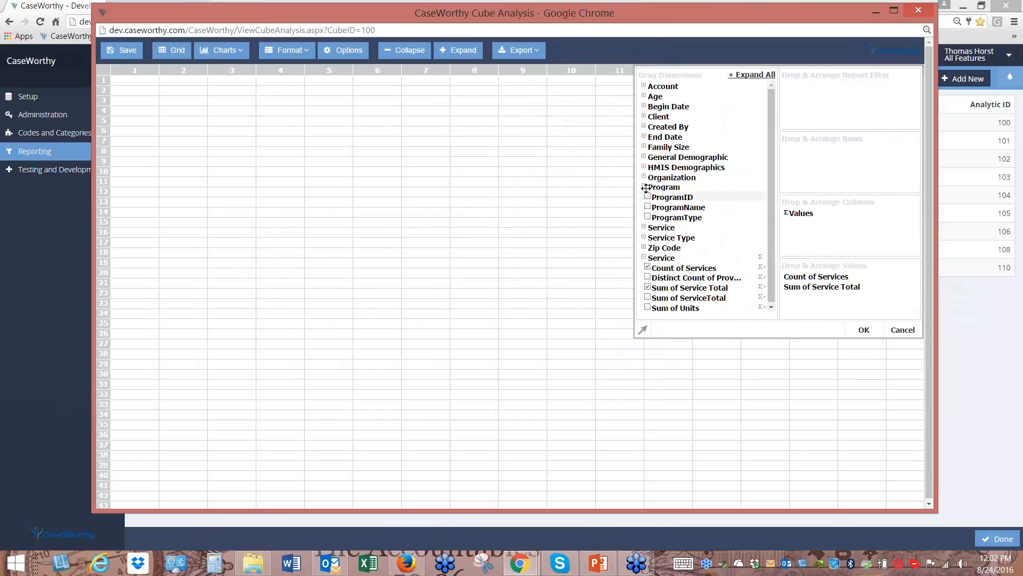
pyautogui.click(648, 207)
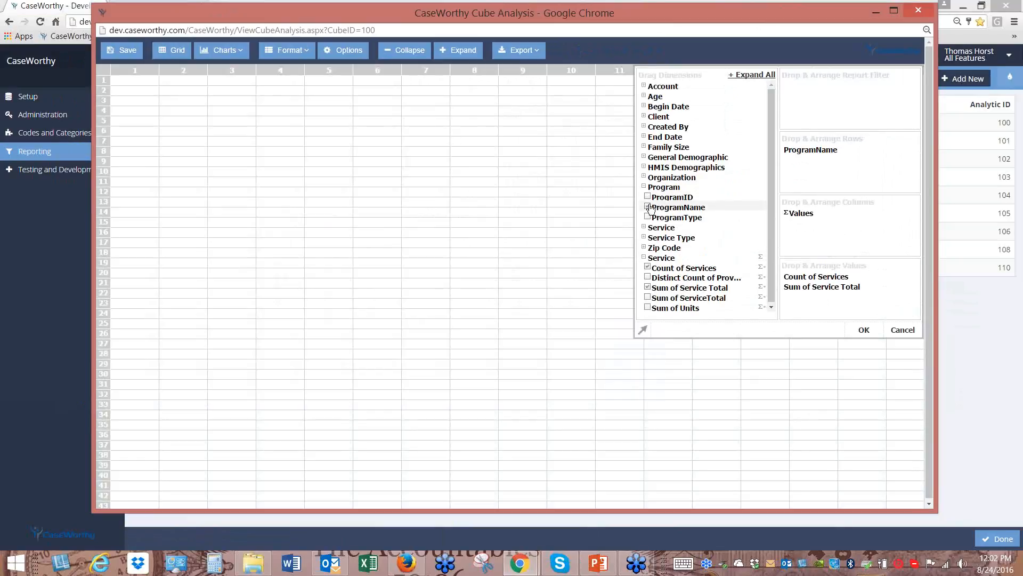
pyautogui.click(644, 238)
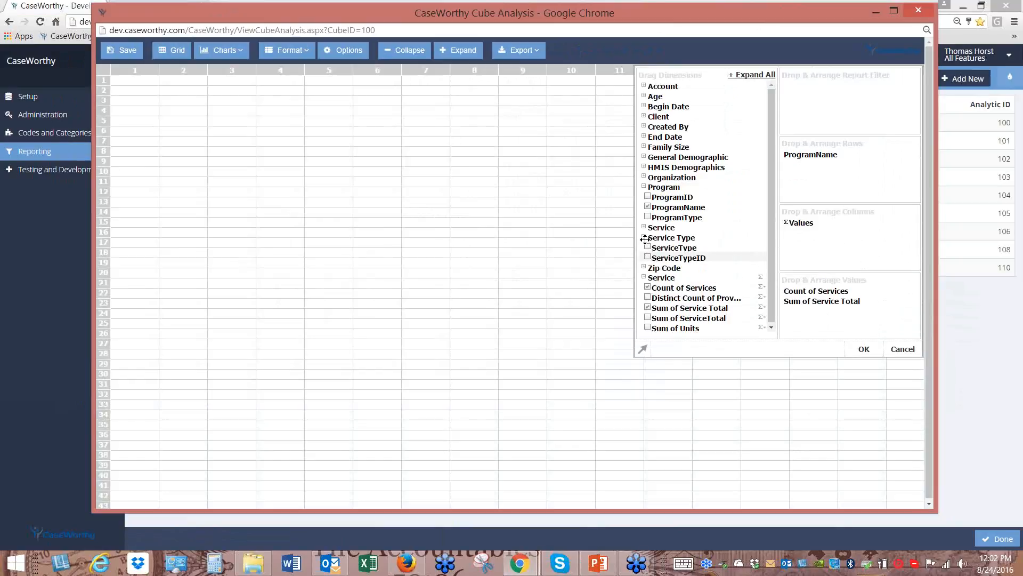
pyautogui.click(679, 248)
pyautogui.click(644, 158)
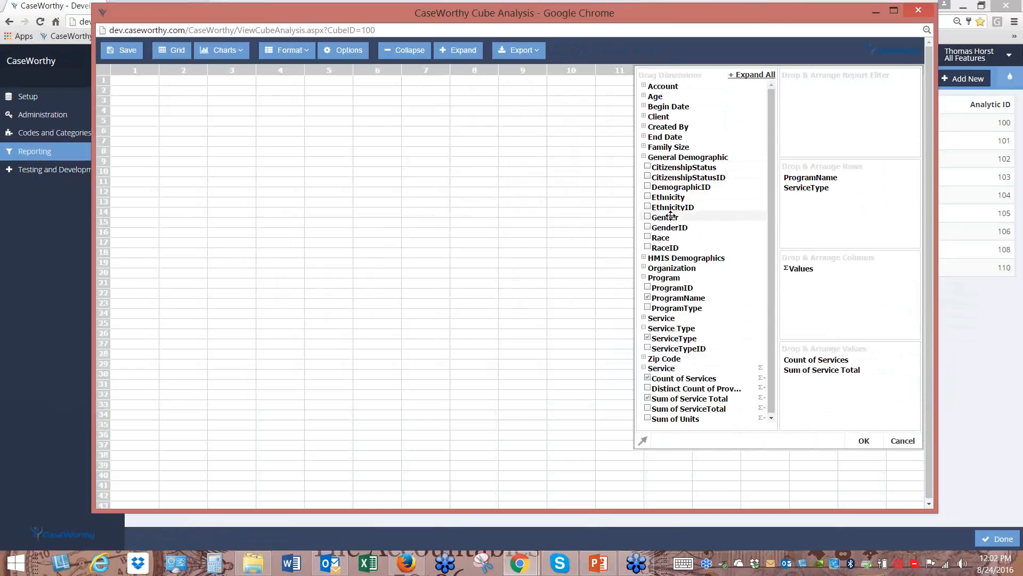
pyautogui.moveTo(671, 215); pyautogui.dragTo(831, 101)
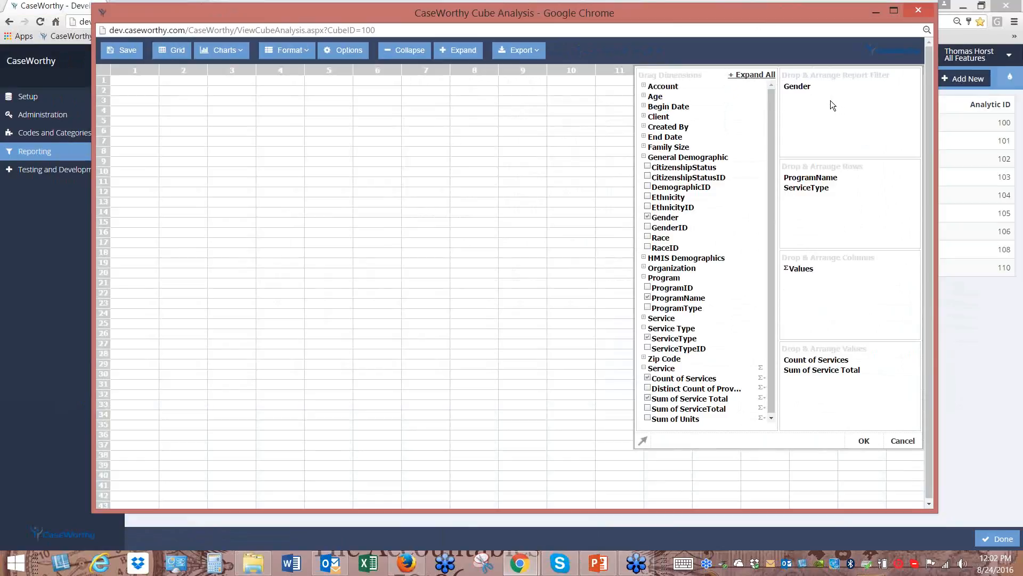
pyautogui.click(645, 97)
pyautogui.moveTo(669, 118); pyautogui.dragTo(824, 113)
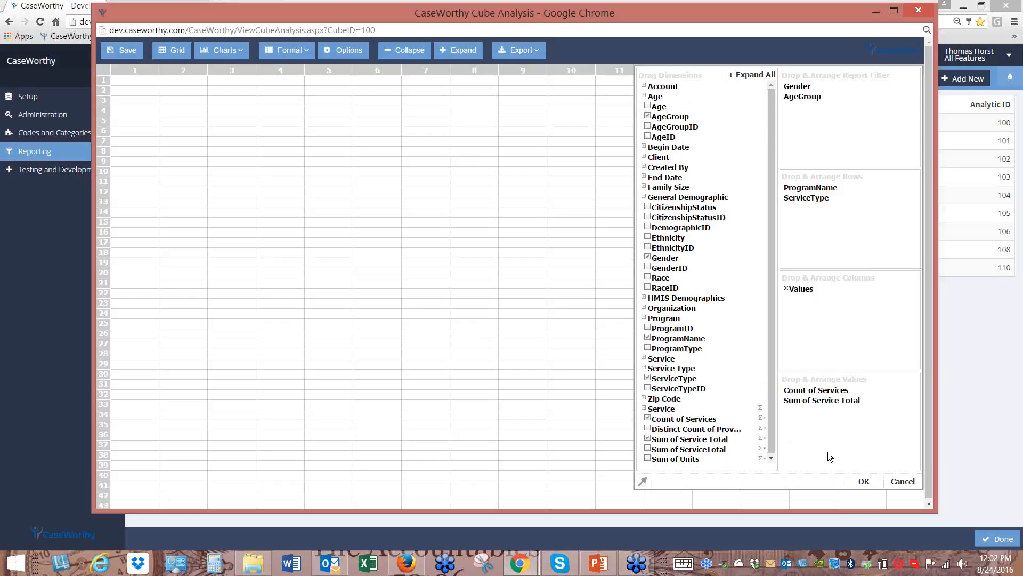
pyautogui.click(864, 479)
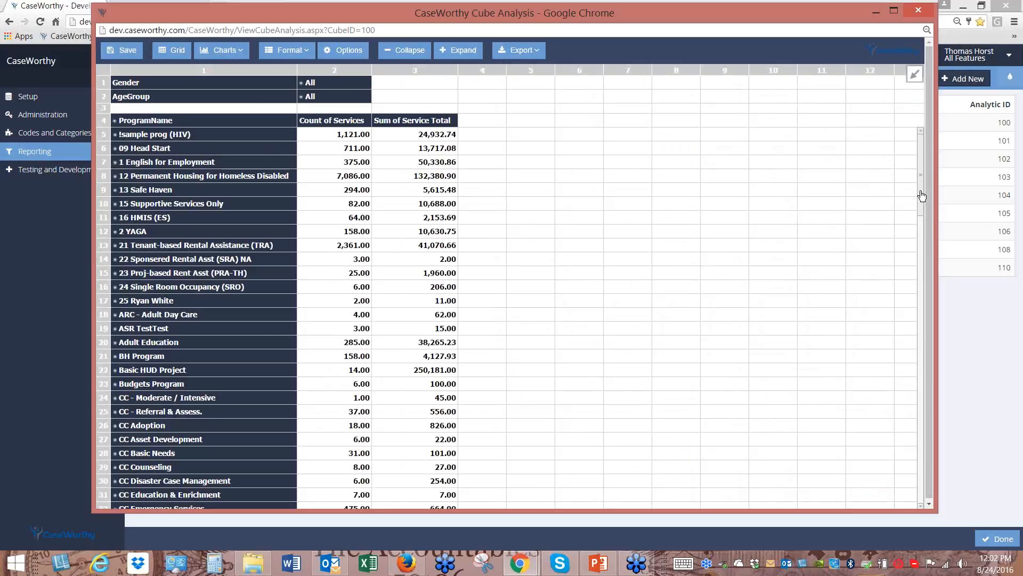
# Filter the ProgramName rows down to 09 Head Start
pyautogui.moveTo(922, 196); pyautogui.dragTo(942, 148)
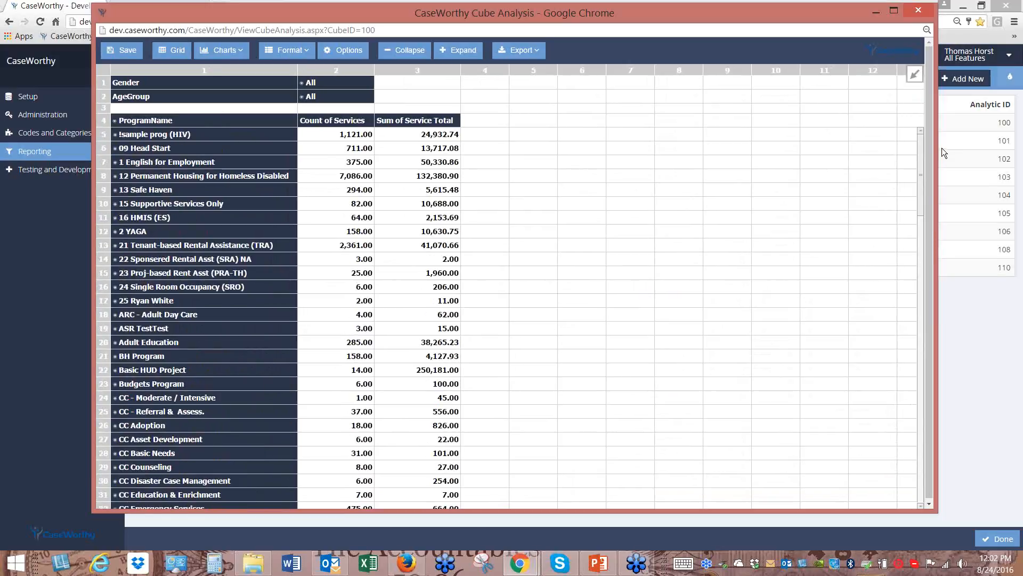
pyautogui.click(144, 125)
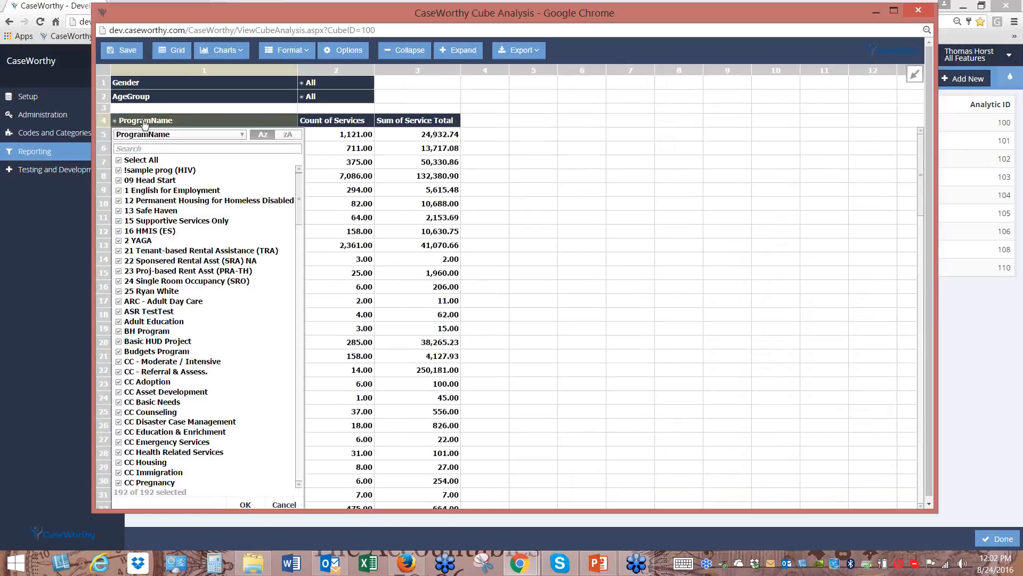
pyautogui.click(119, 160)
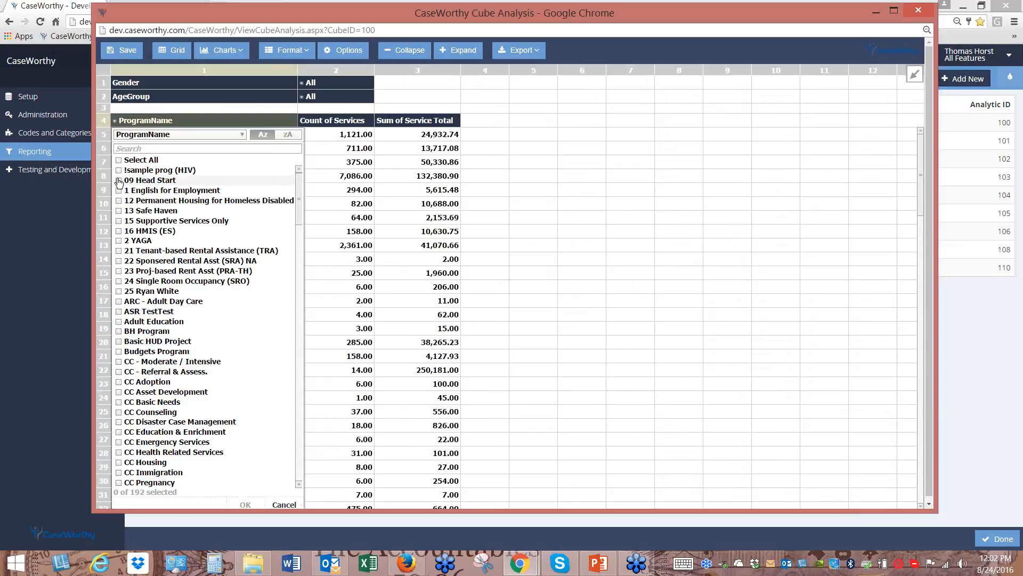
pyautogui.click(118, 181)
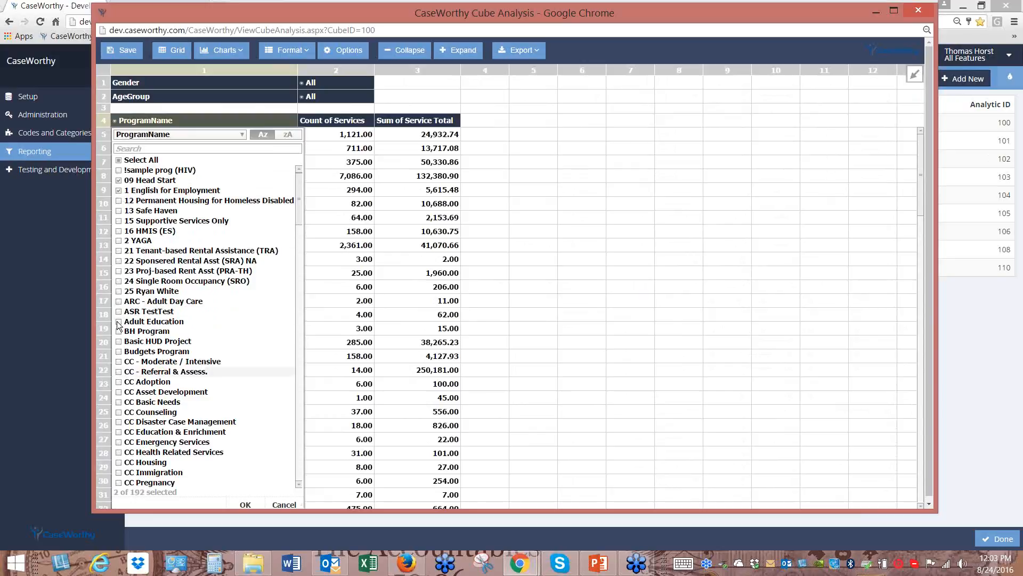
pyautogui.click(248, 506)
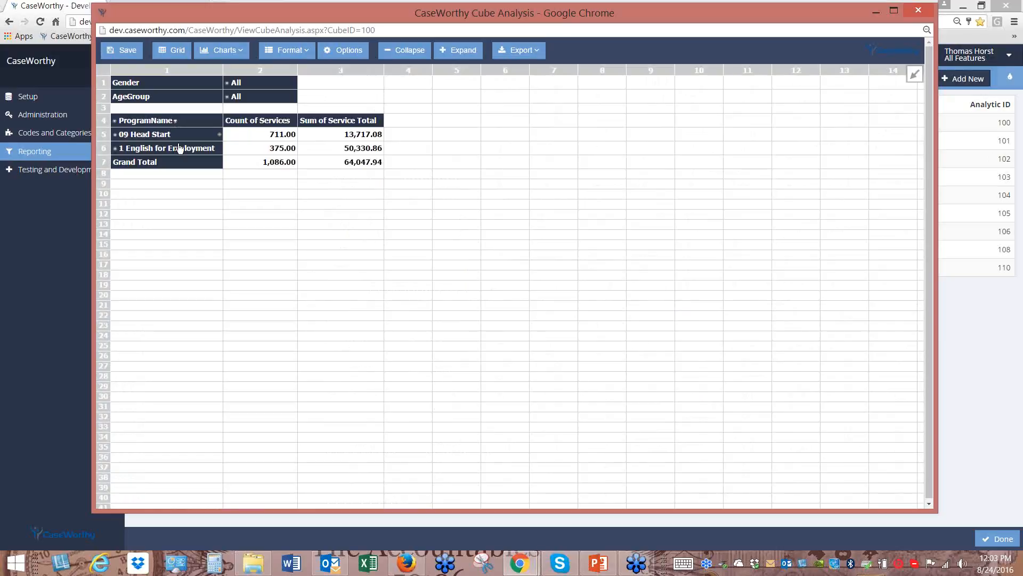
# Add Adult Education to the program filter as a third program
pyautogui.click(144, 122)
pyautogui.click(119, 322)
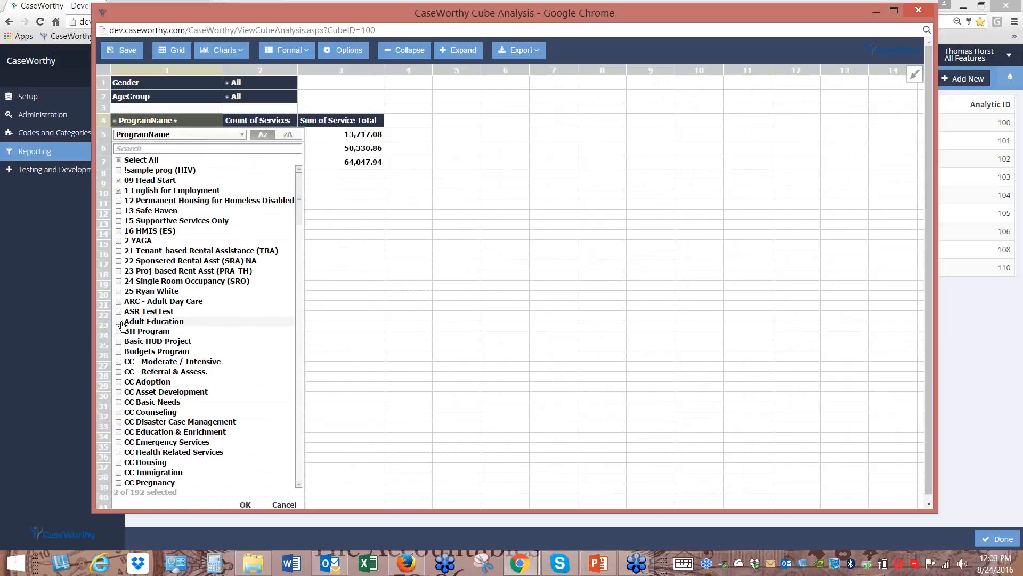
pyautogui.click(244, 504)
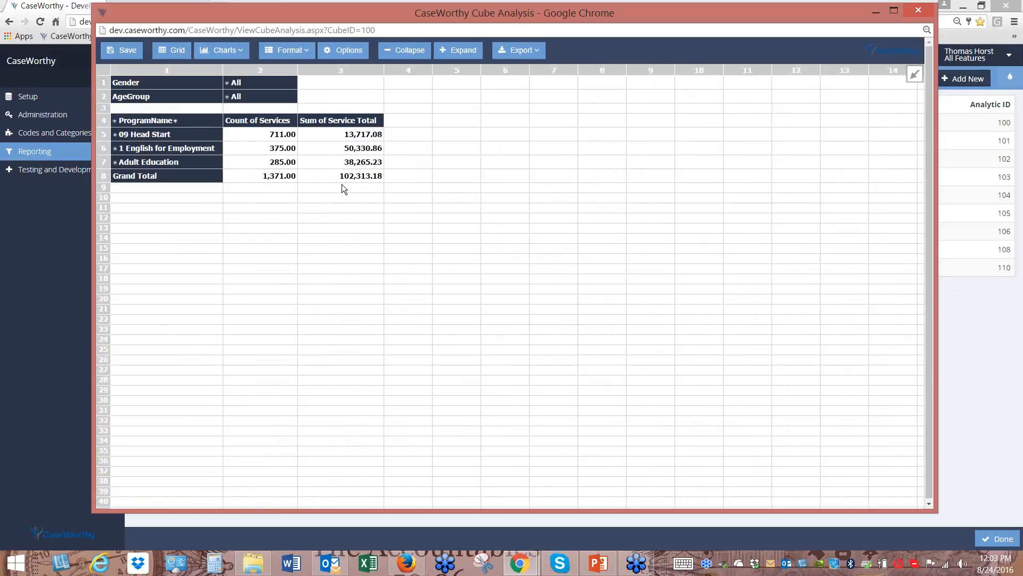
# Set the Gender filter to Female only
pyautogui.click(227, 84)
pyautogui.click(231, 123)
pyautogui.click(247, 163)
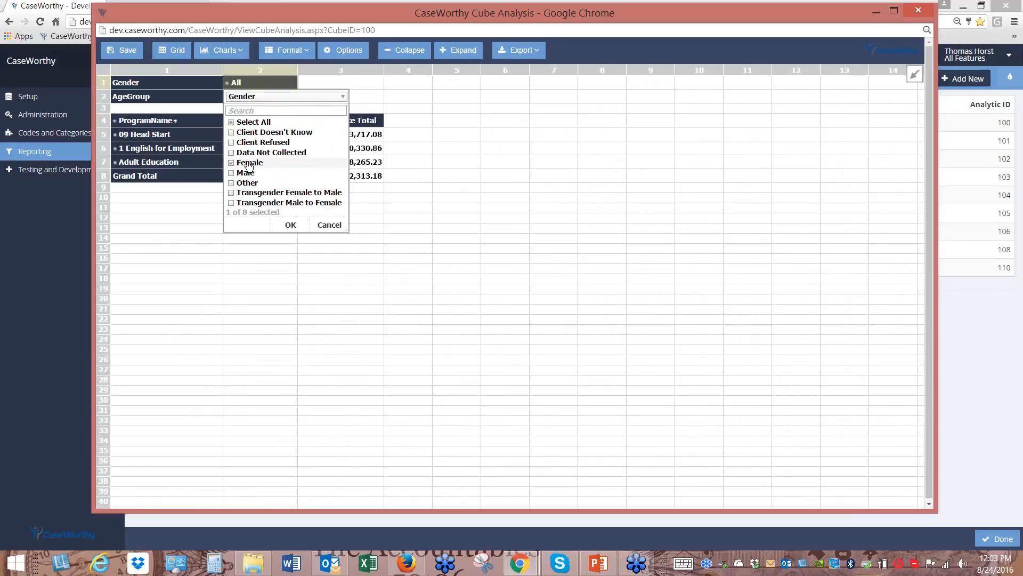
pyautogui.click(295, 224)
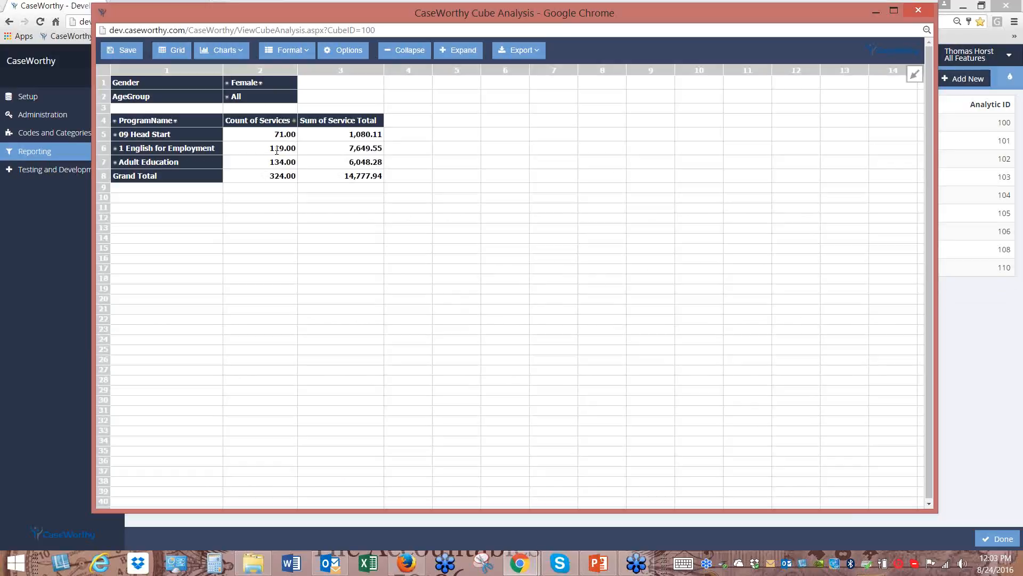
# Limit the AgeGroup filter to 18-30 and 31-50, then show the export formats
pyautogui.click(236, 99)
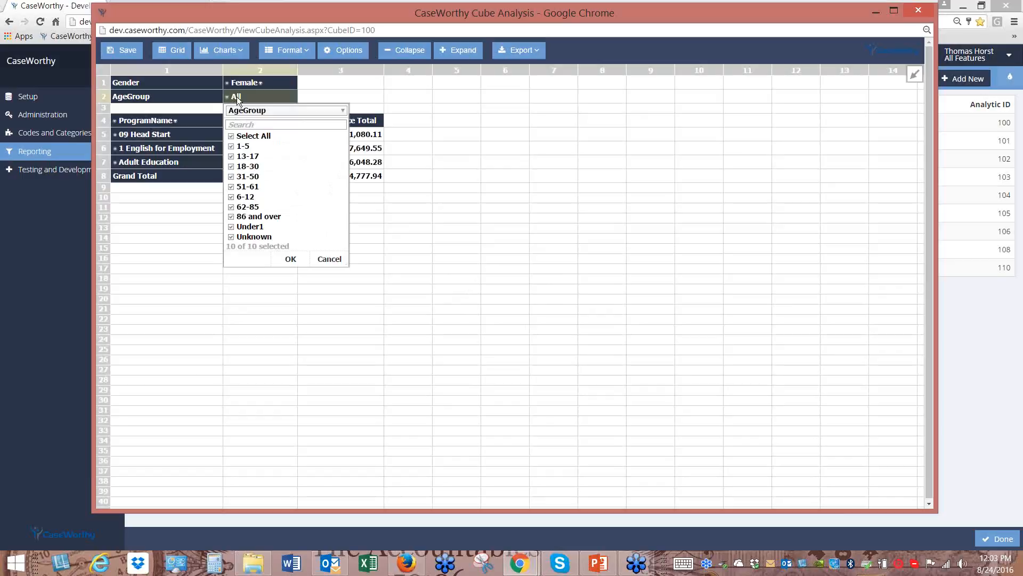
pyautogui.click(240, 138)
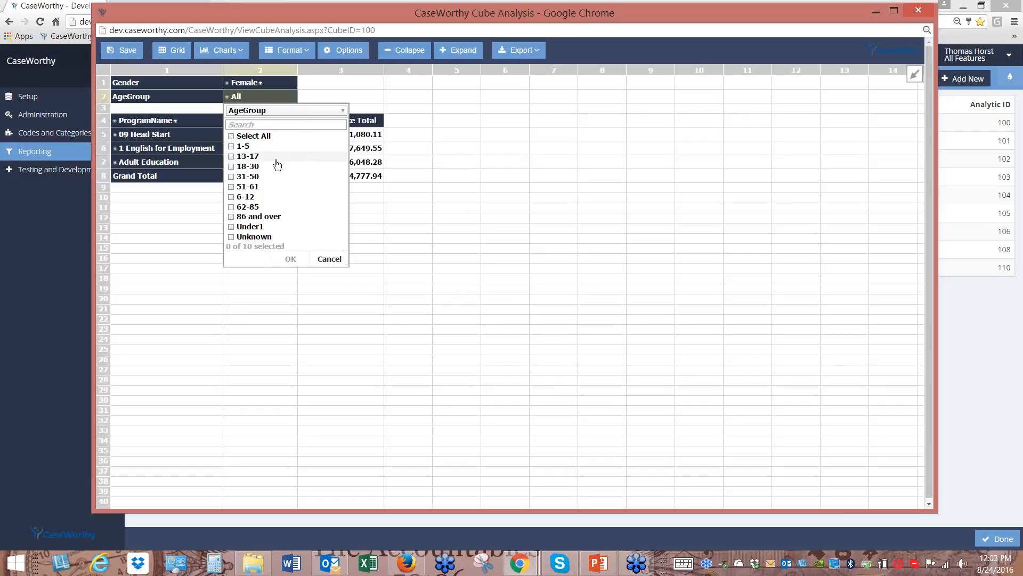
pyautogui.click(233, 167)
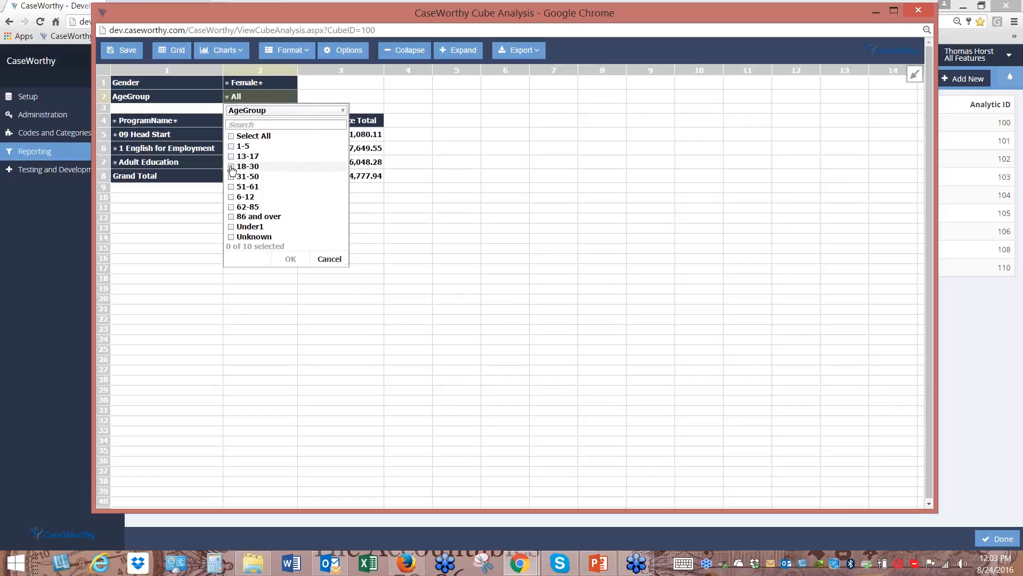
pyautogui.click(238, 177)
pyautogui.click(291, 259)
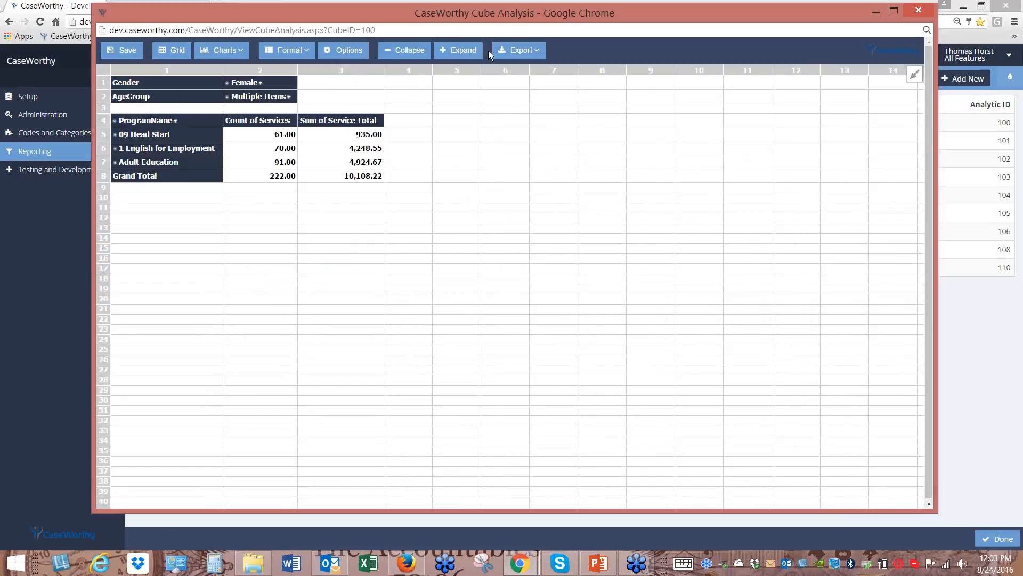
pyautogui.click(517, 50)
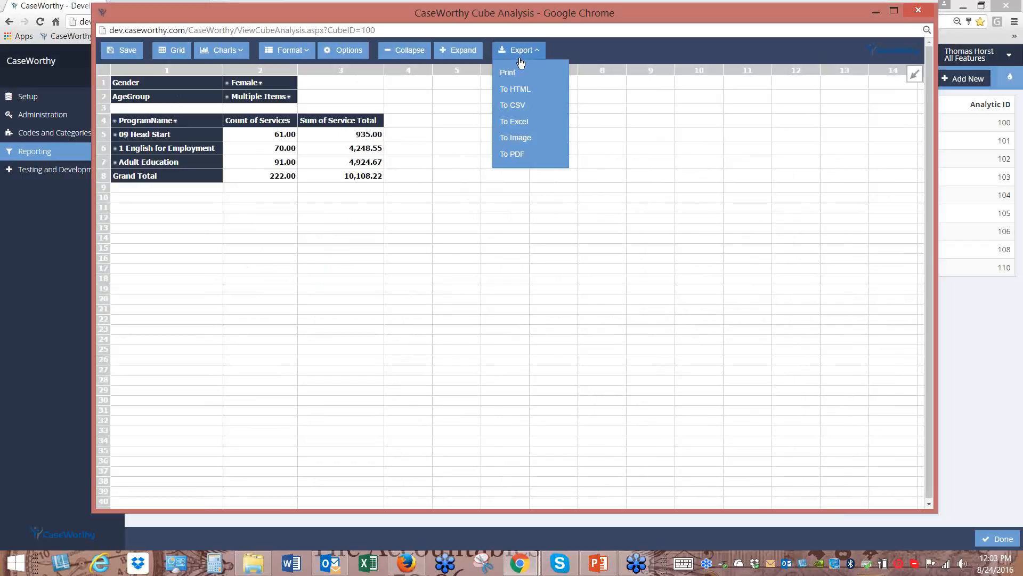
# Drill 09 Head Start into service types, expand all programs, then collapse to program totals
pyautogui.click(522, 54)
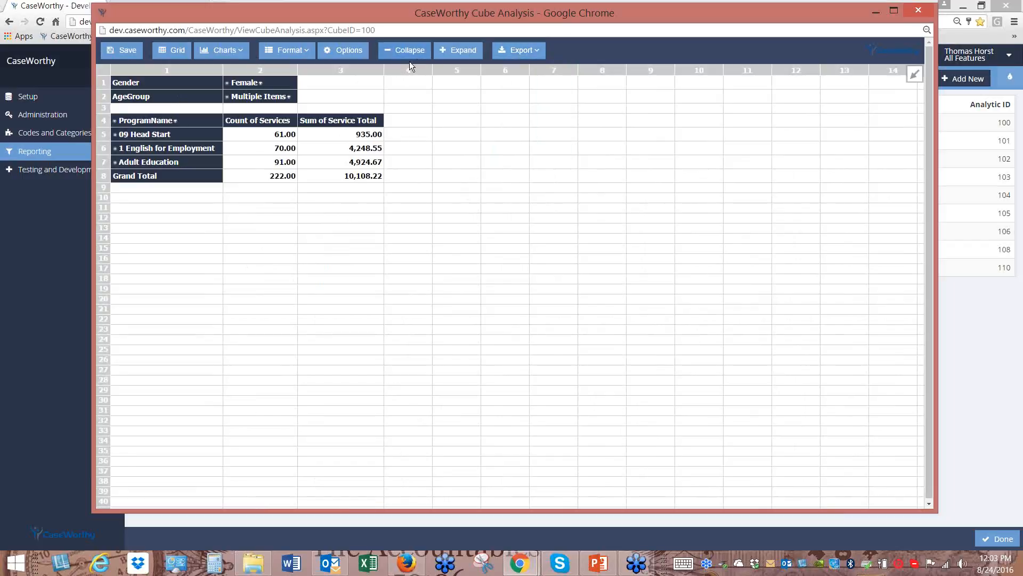
pyautogui.click(149, 135)
pyautogui.doubleClick(149, 135)
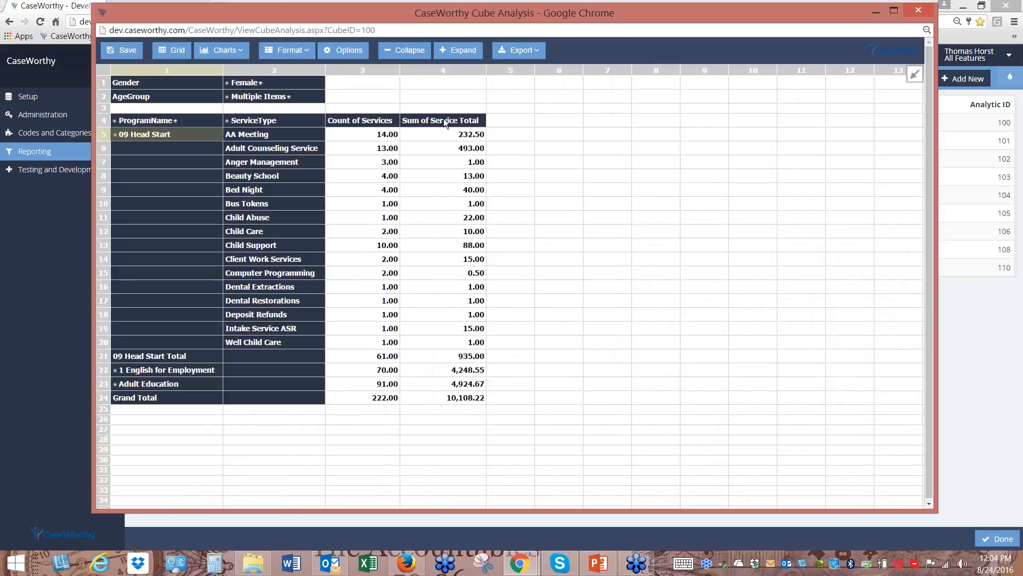
pyautogui.click(464, 53)
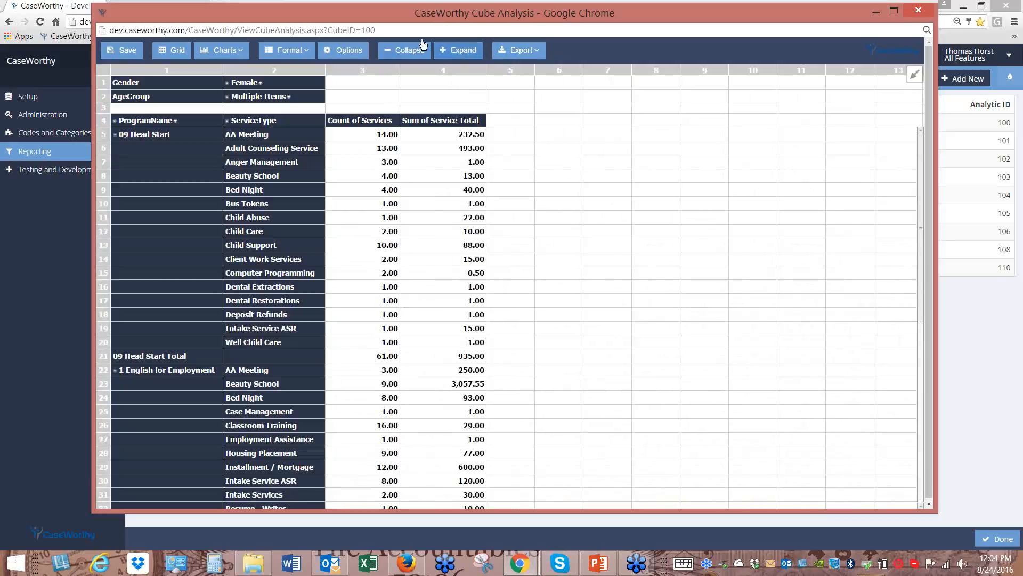
pyautogui.click(403, 51)
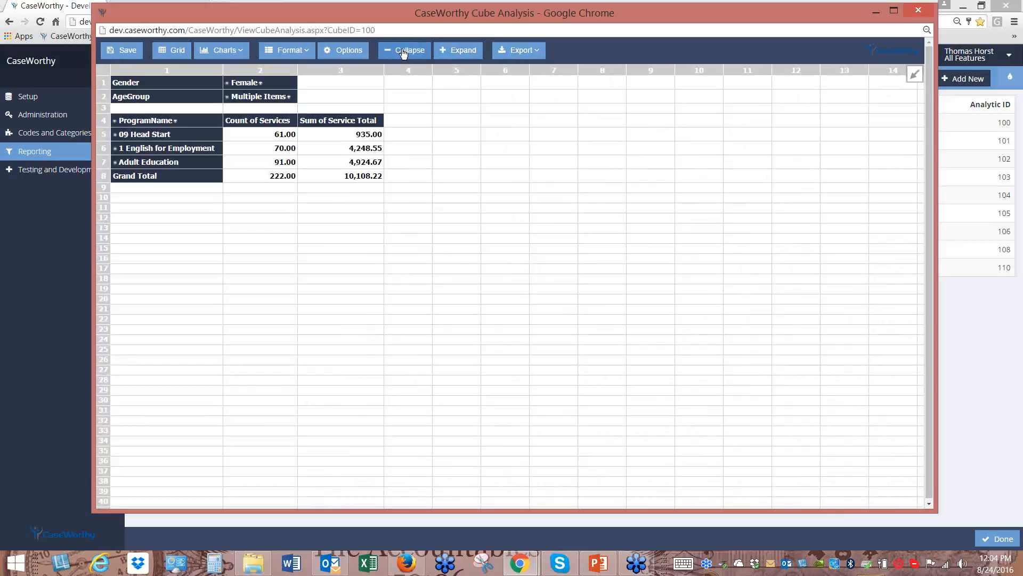
pyautogui.click(242, 53)
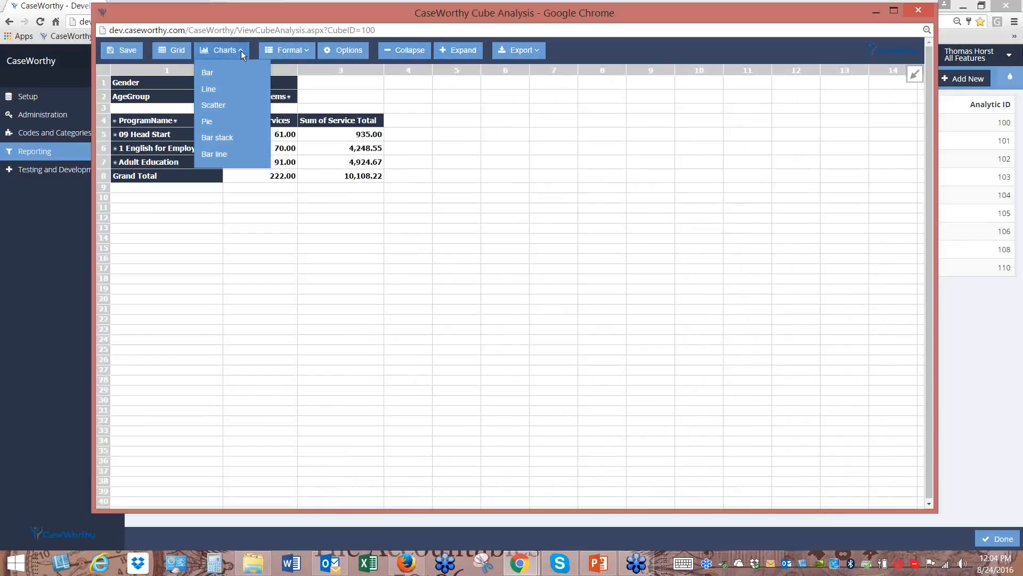
# Chart the pivot as a pie and split Adult Education, 1 English for Employment and 09 Head Start into service types
pyautogui.click(223, 124)
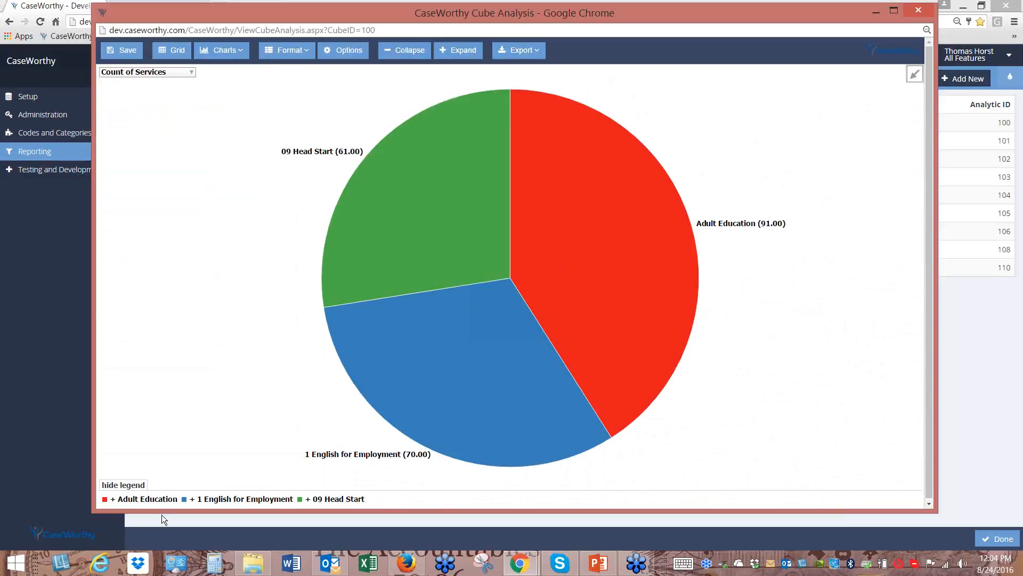
pyautogui.click(151, 496)
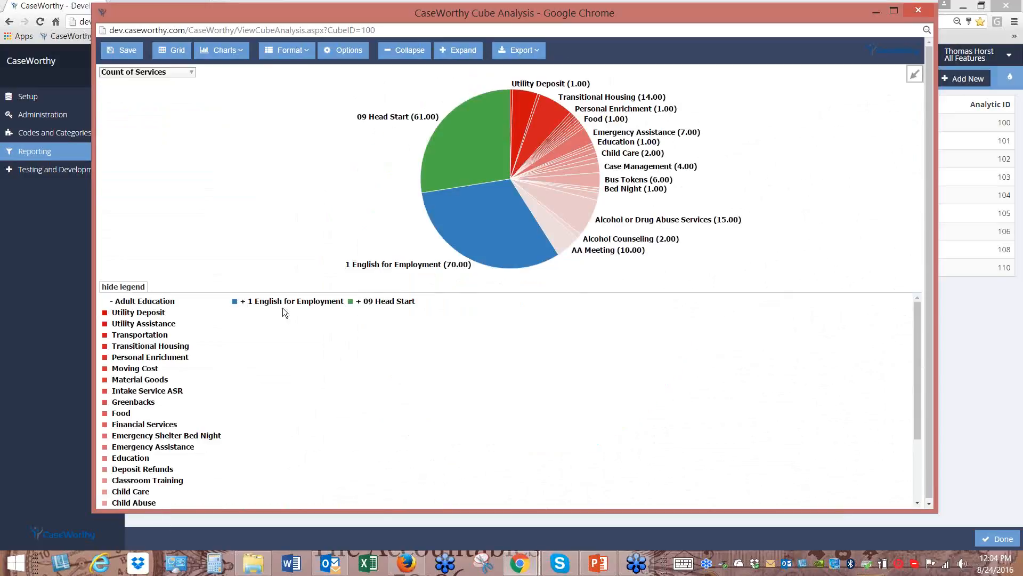
pyautogui.click(274, 301)
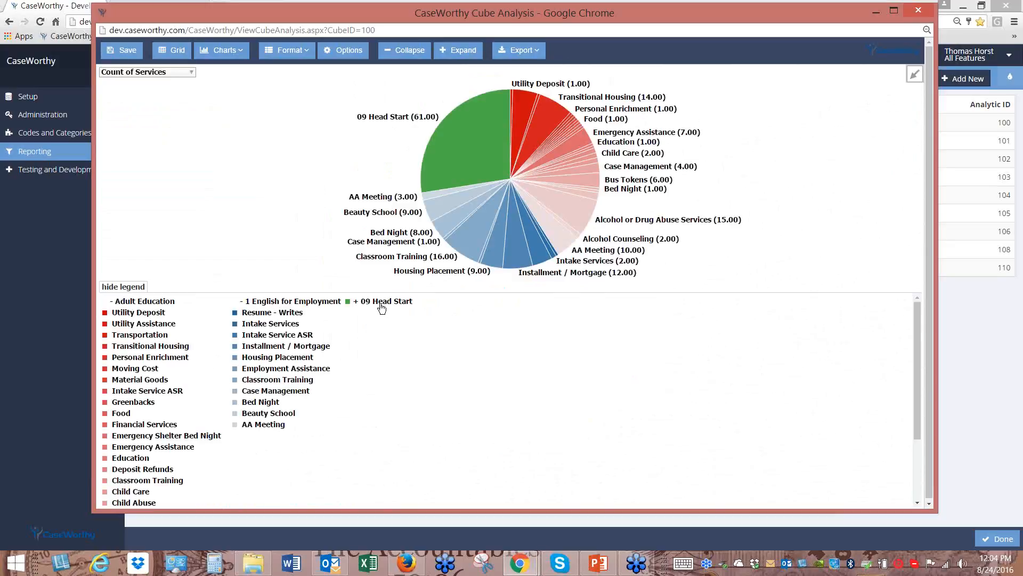
pyautogui.click(381, 304)
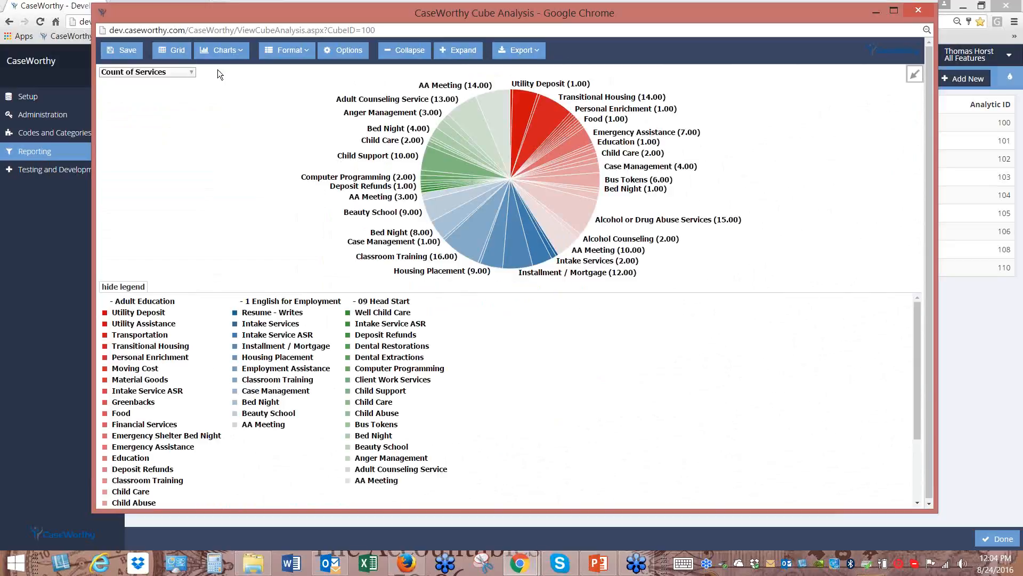
# Switch the pie measure to Sum of Service Total, then back to Count of Services
pyautogui.click(192, 73)
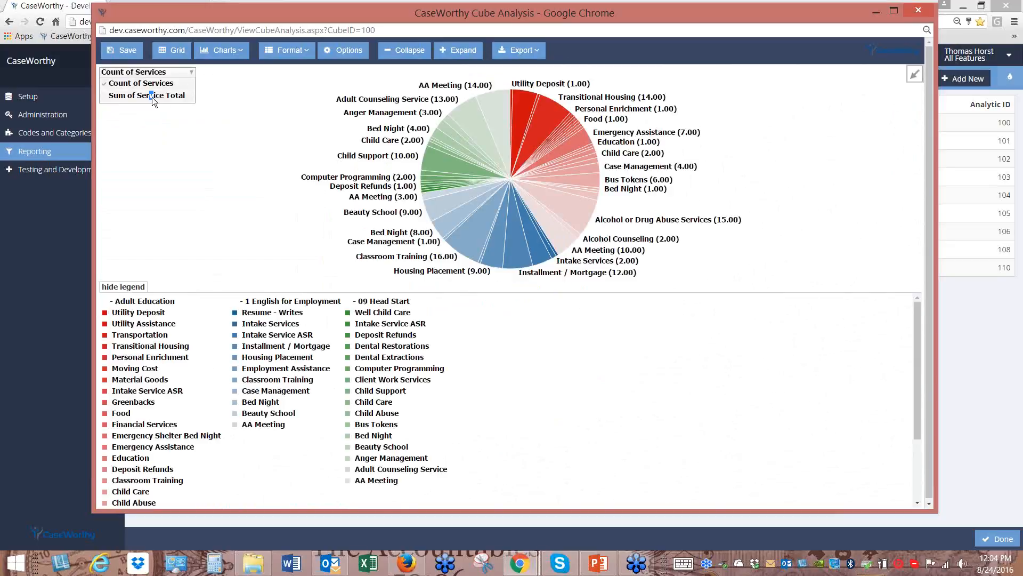
pyautogui.click(152, 97)
pyautogui.click(163, 74)
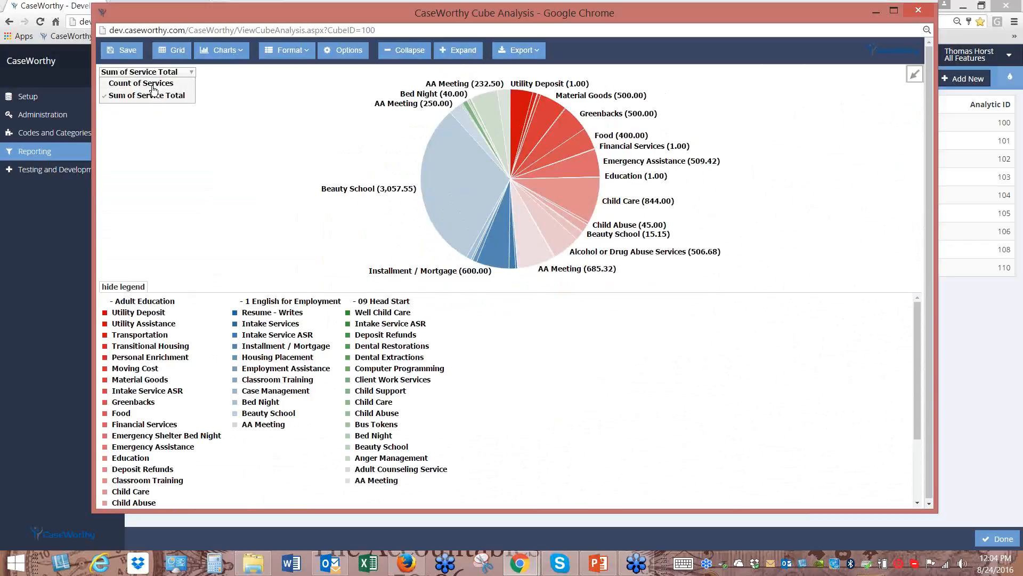
pyautogui.click(154, 84)
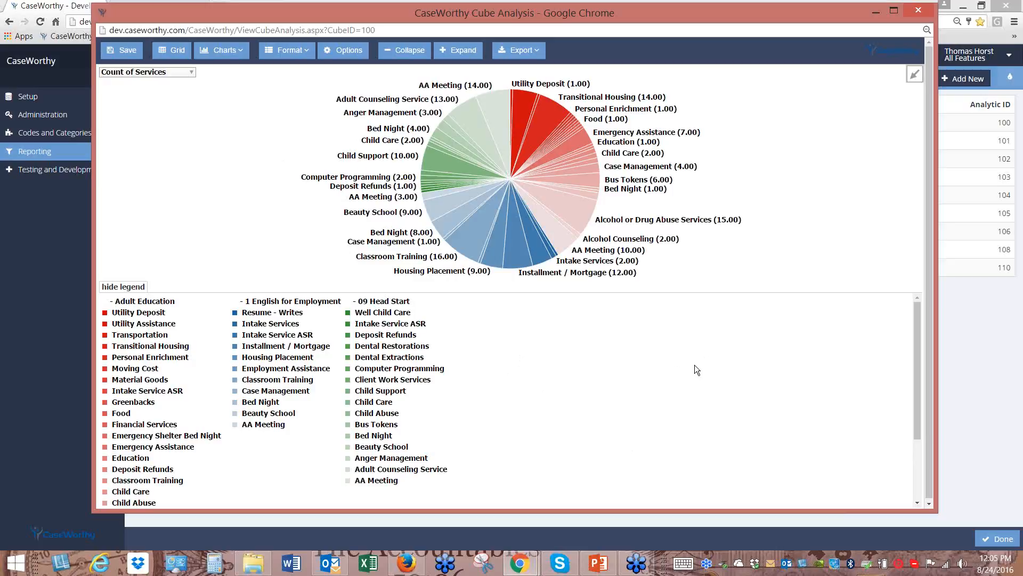
# Show the pie chart's export formats, then close the Cube Analysis window
pyautogui.click(526, 50)
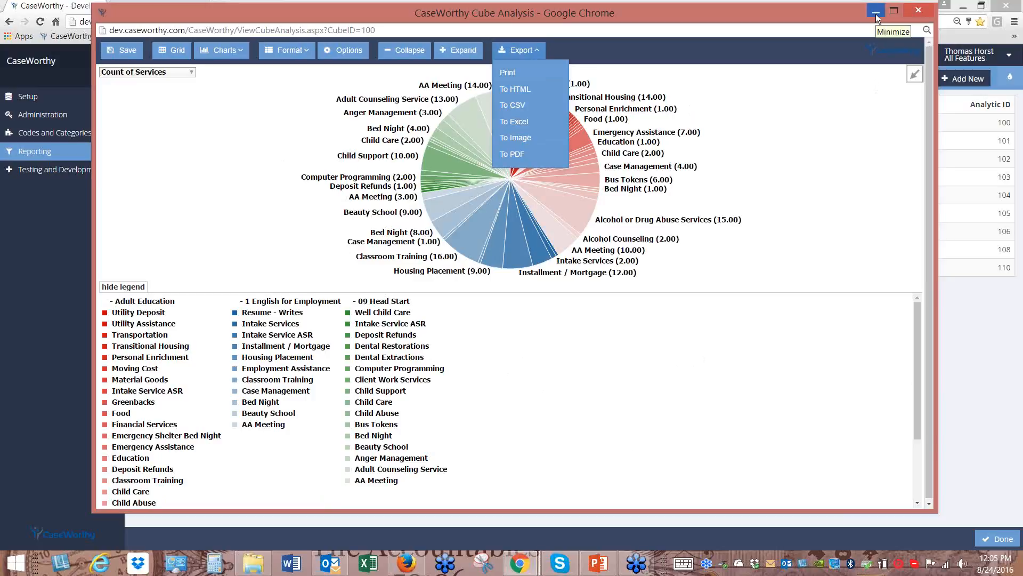
pyautogui.click(919, 12)
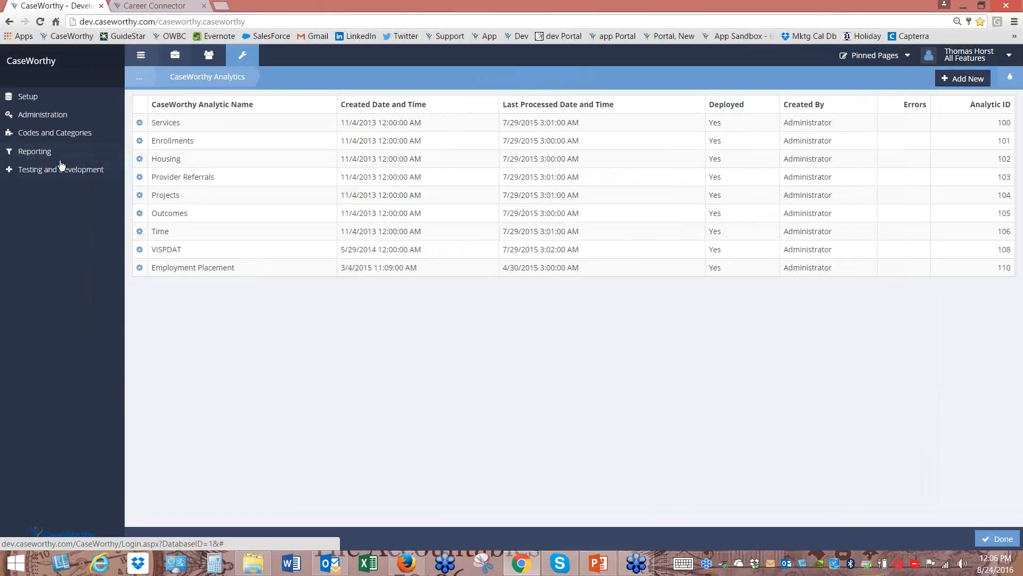
pyautogui.click(40, 153)
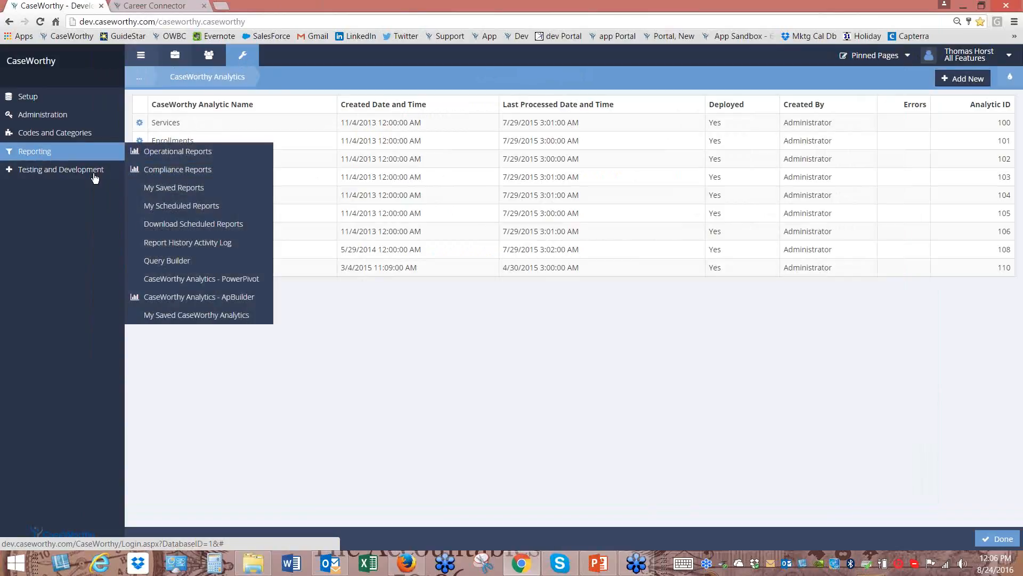
pyautogui.click(195, 281)
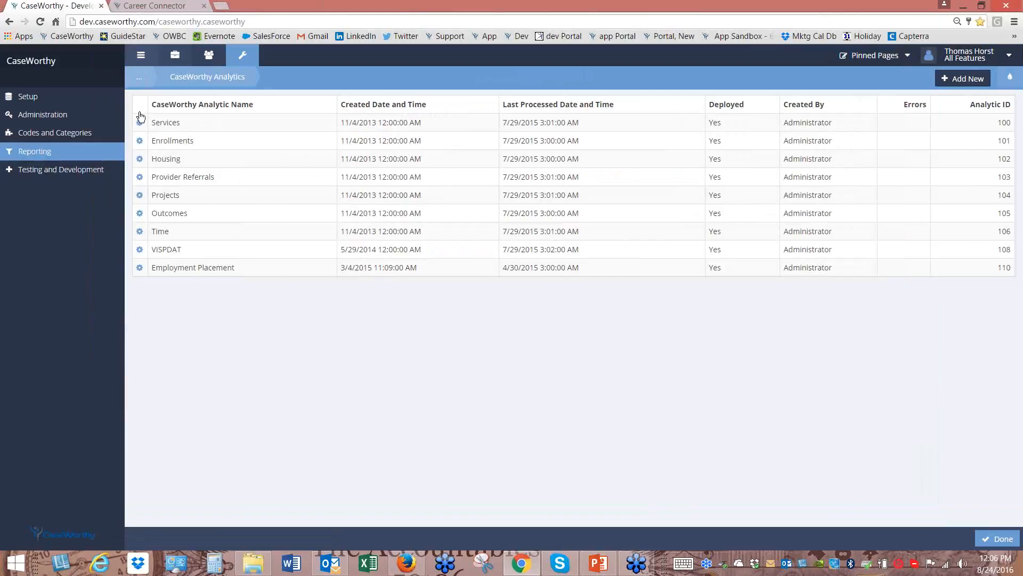
pyautogui.click(908, 55)
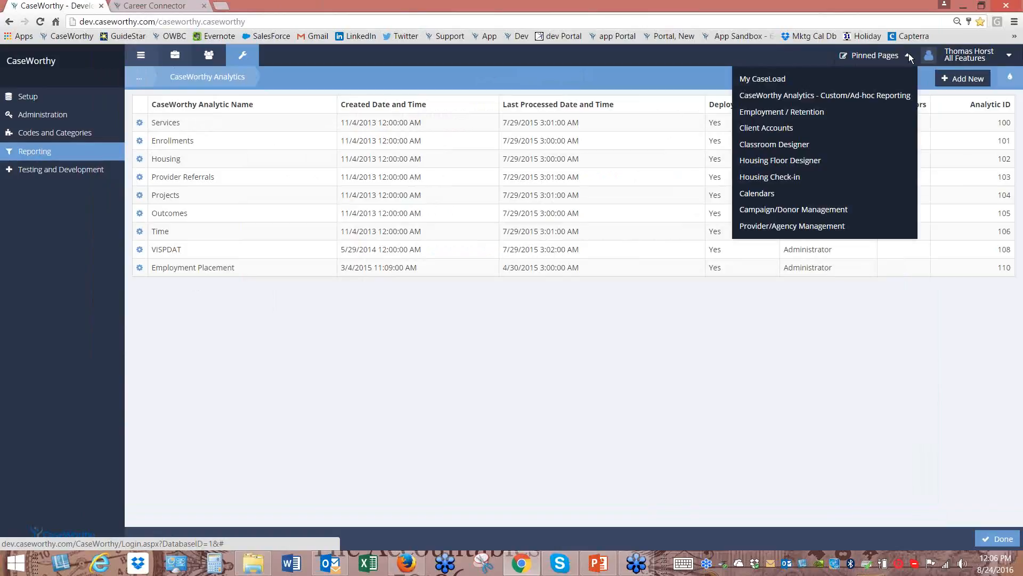
pyautogui.click(176, 57)
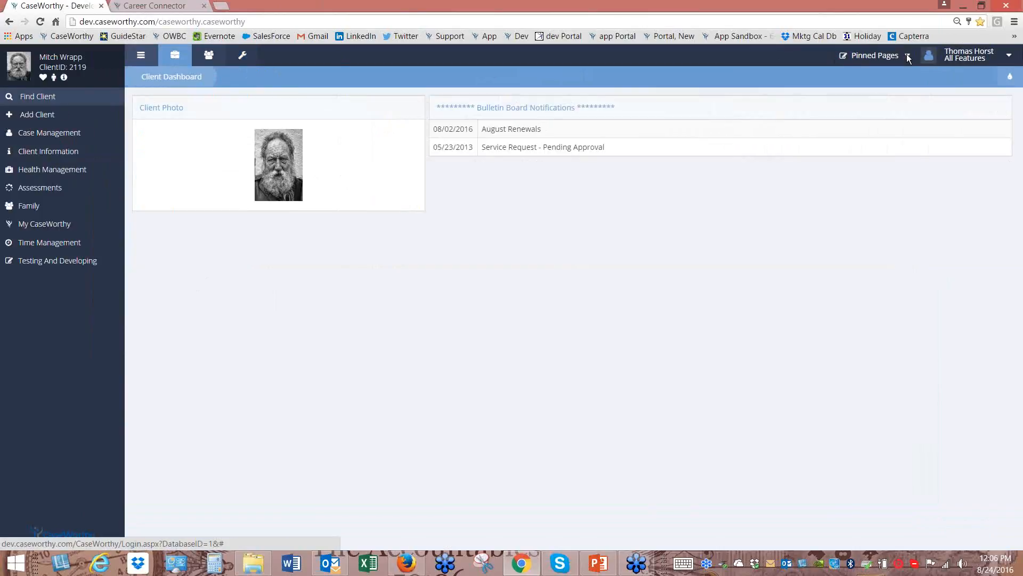
pyautogui.click(908, 57)
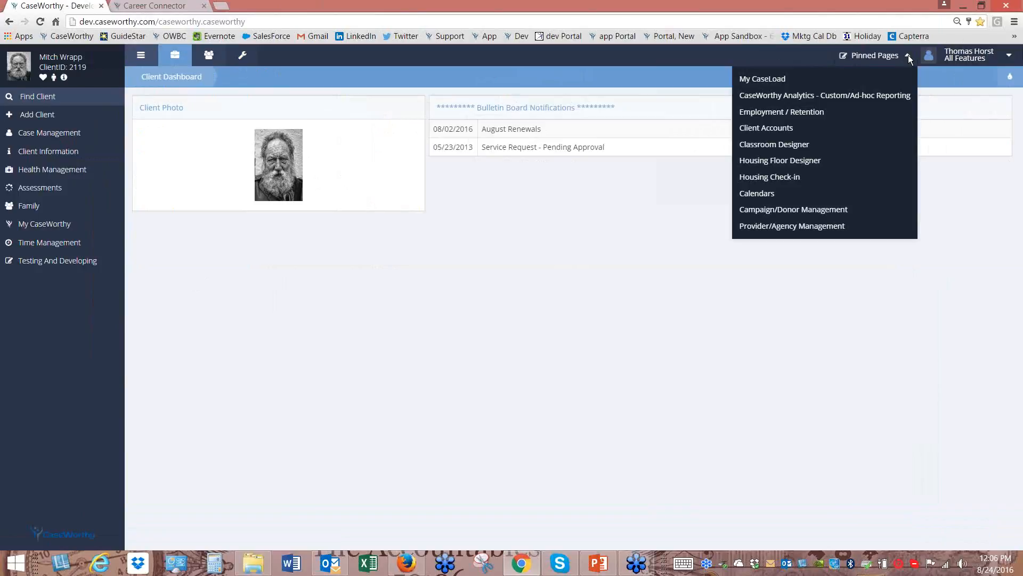
pyautogui.click(855, 97)
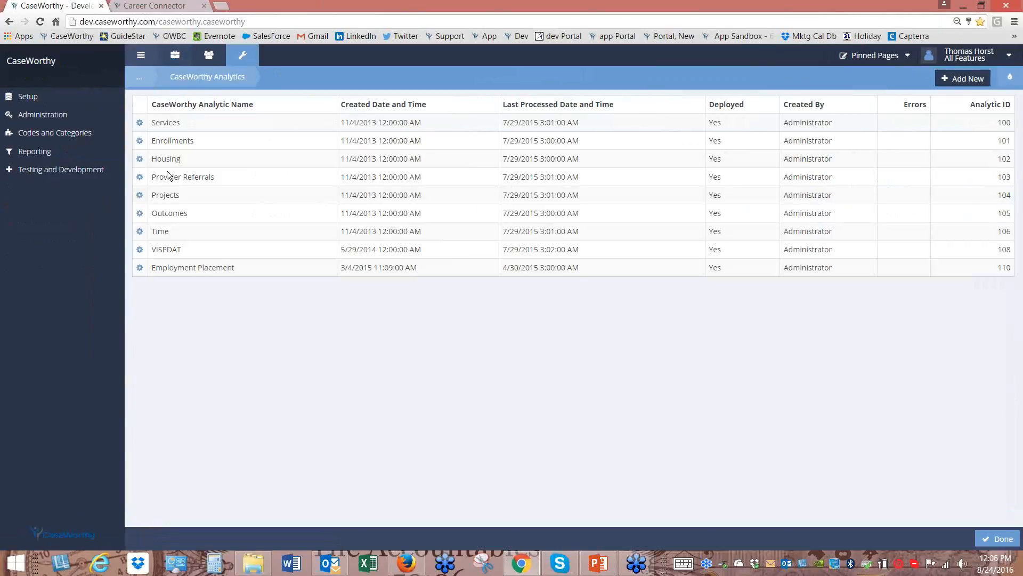